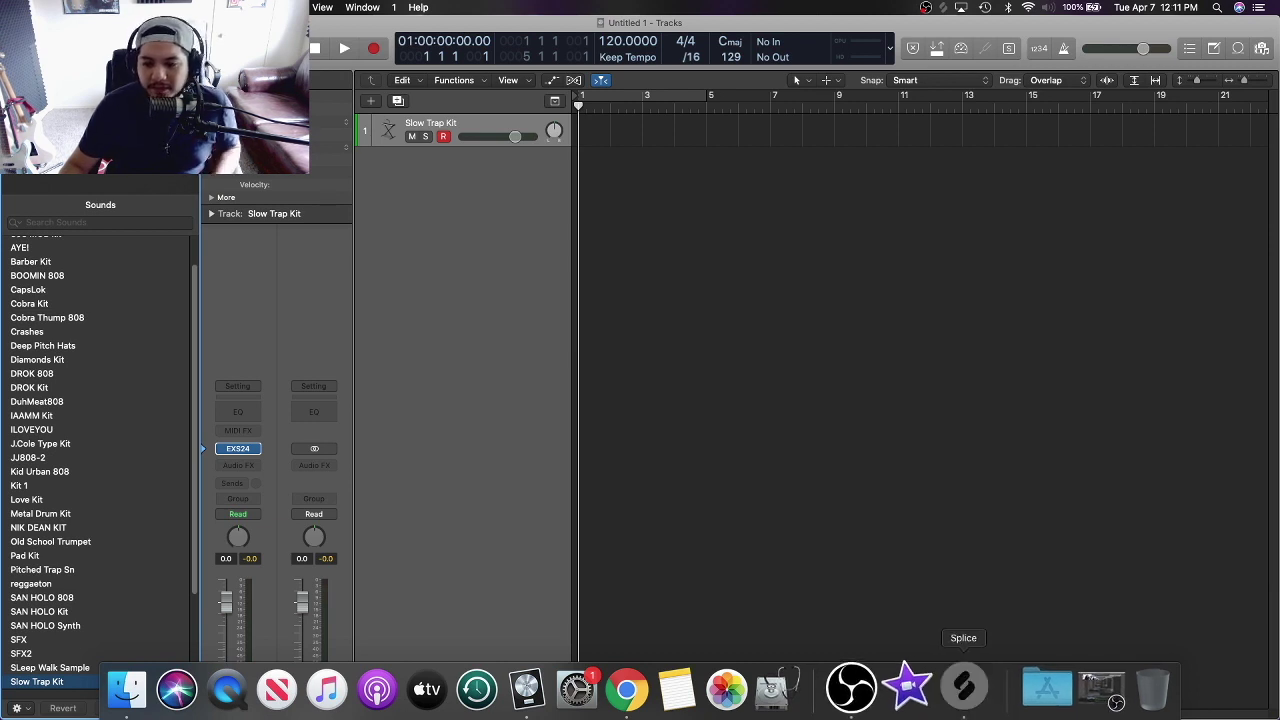
# - Bring the KATOMELODIES2_Keys_Composition_Loop_Bay_Westcoast sample from Splice into the project as a new audio track starting at bar 1
pyautogui.click(963, 686)
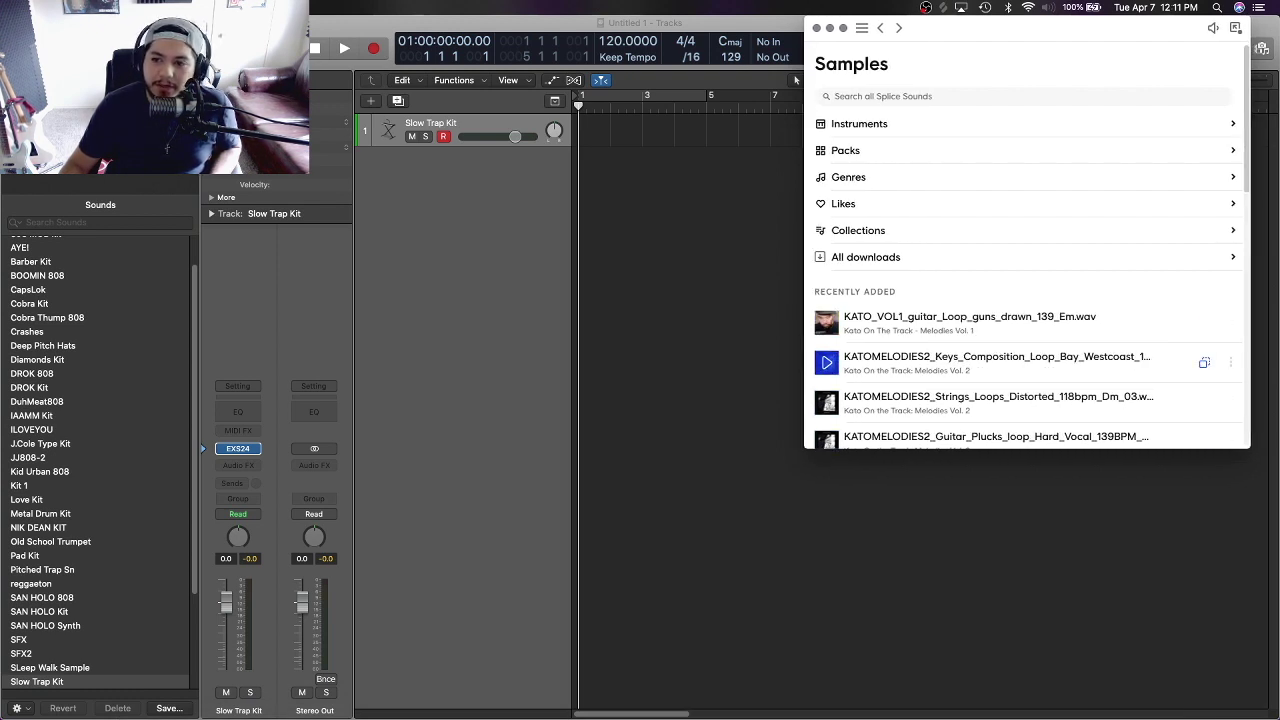
pyautogui.moveTo(1200, 364); pyautogui.dragTo(581, 152)
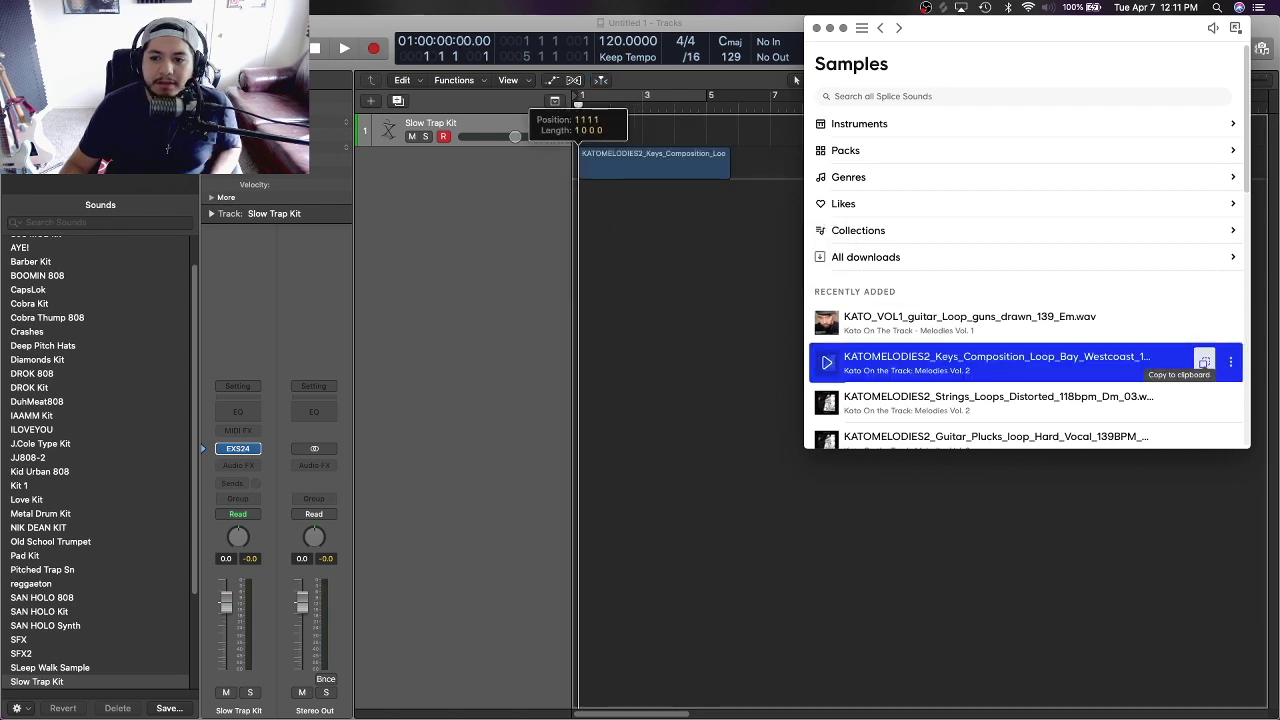
pyautogui.moveTo(581, 152); pyautogui.dragTo(581, 152)
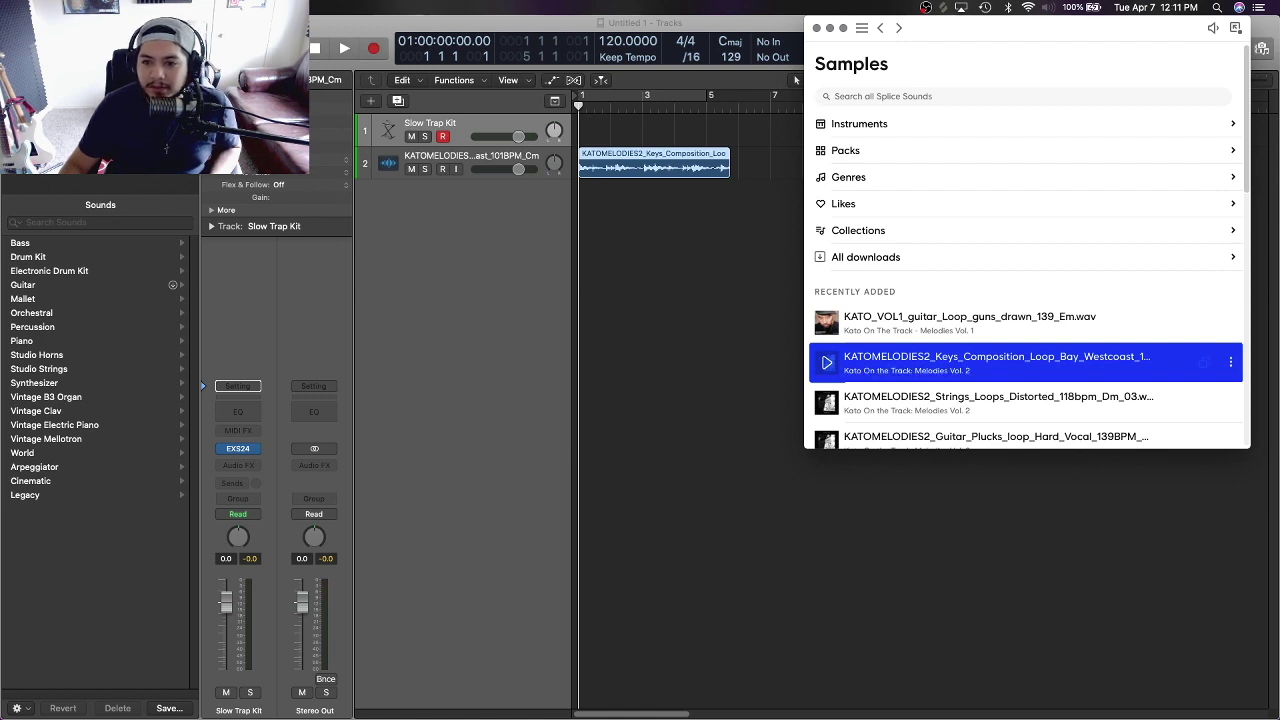
pyautogui.click(715, 275)
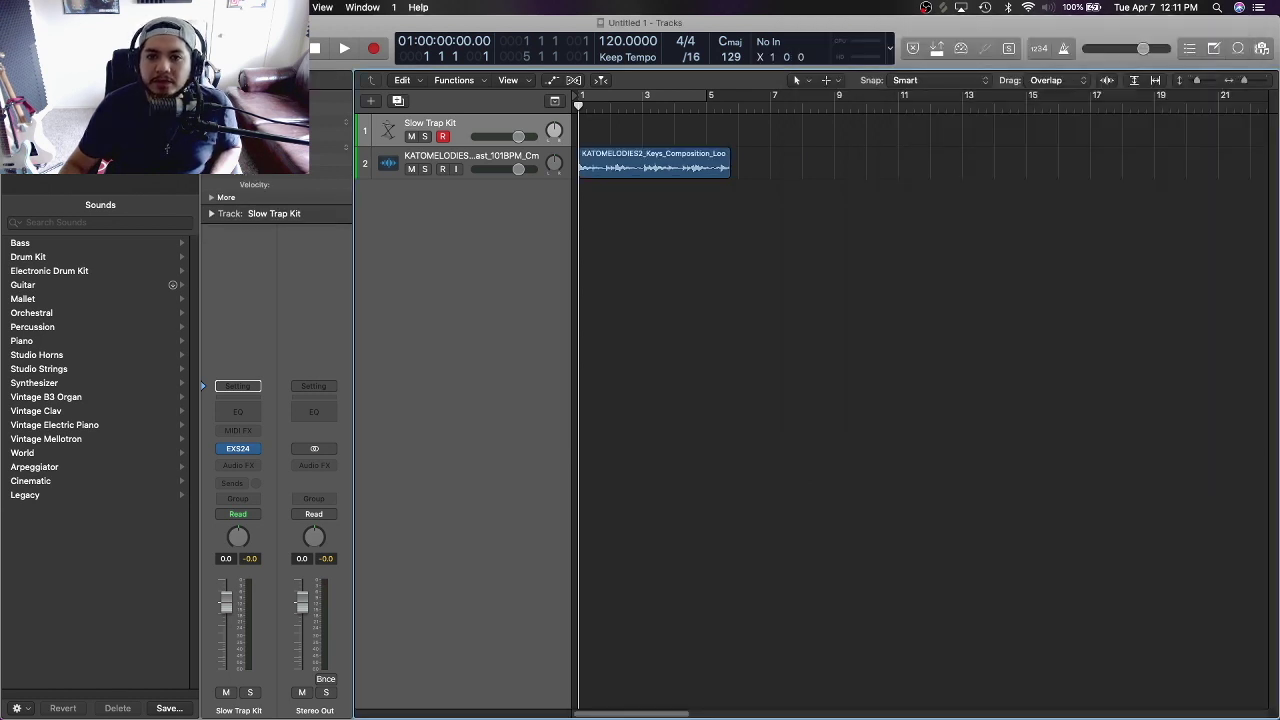
pyautogui.click(655, 164)
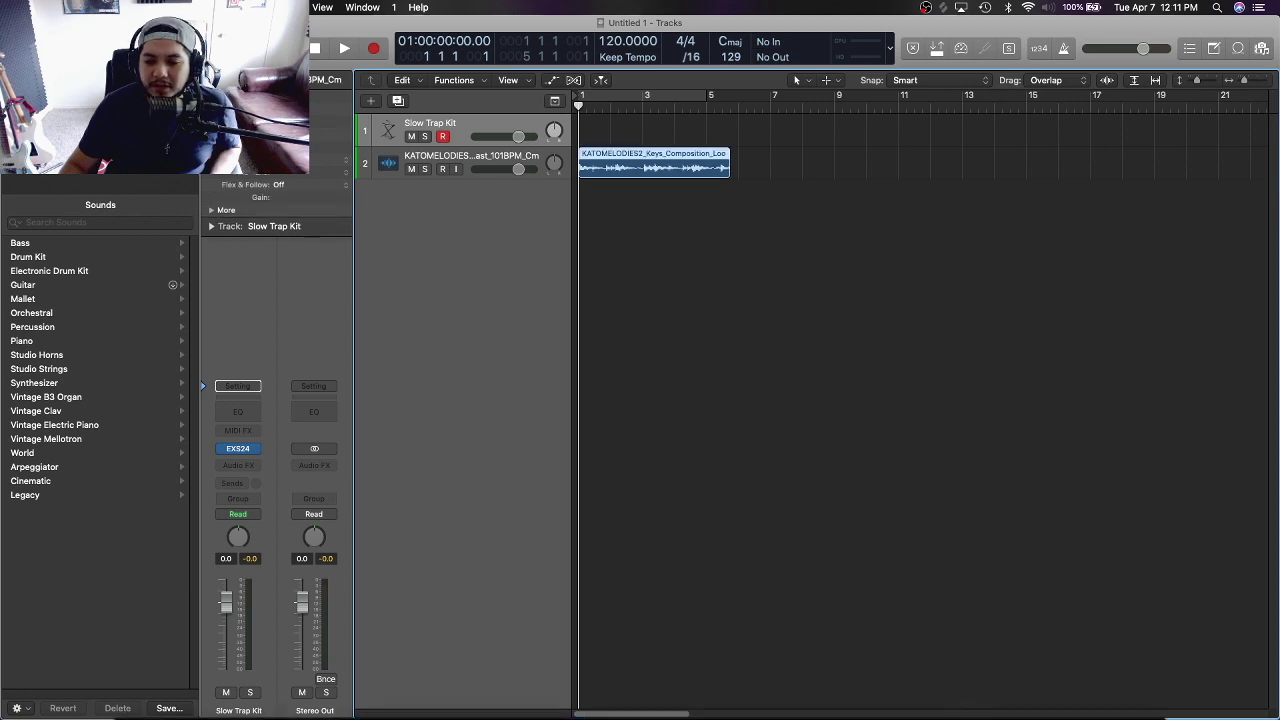
# - Bring up the Splice sample window, minimize it, and show the project full screen
pyautogui.click(966, 688)
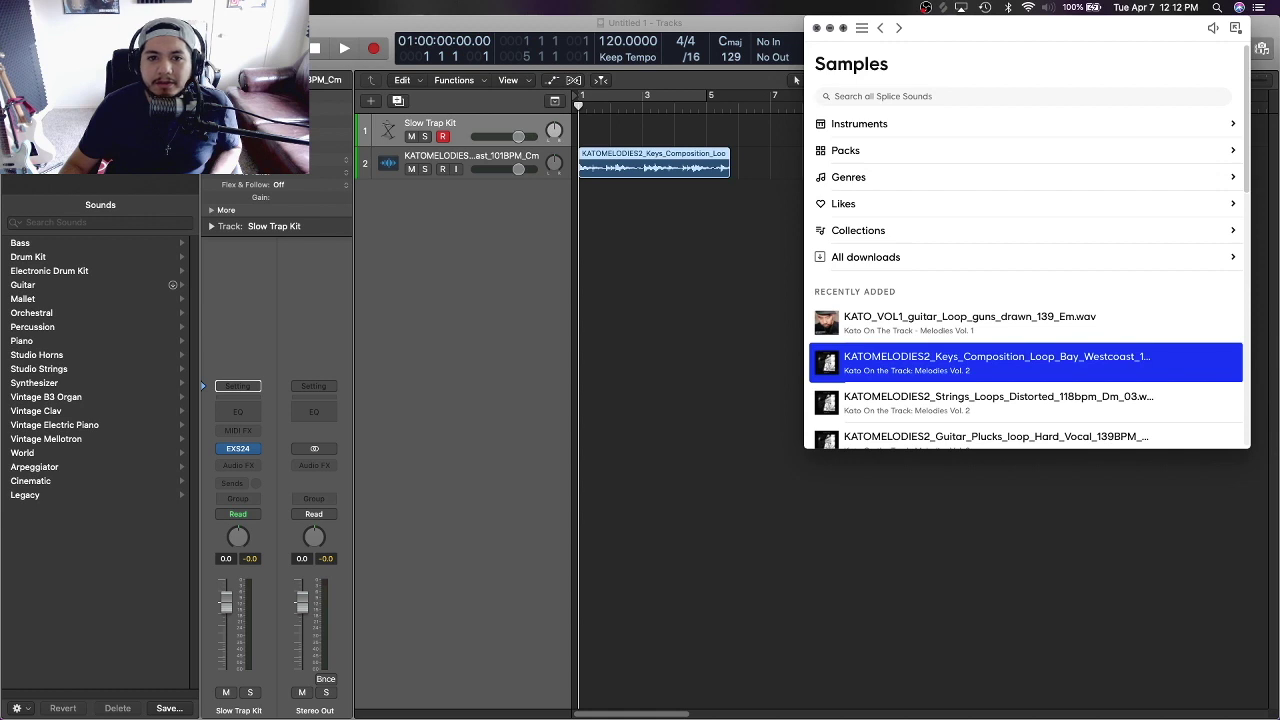
pyautogui.click(829, 28)
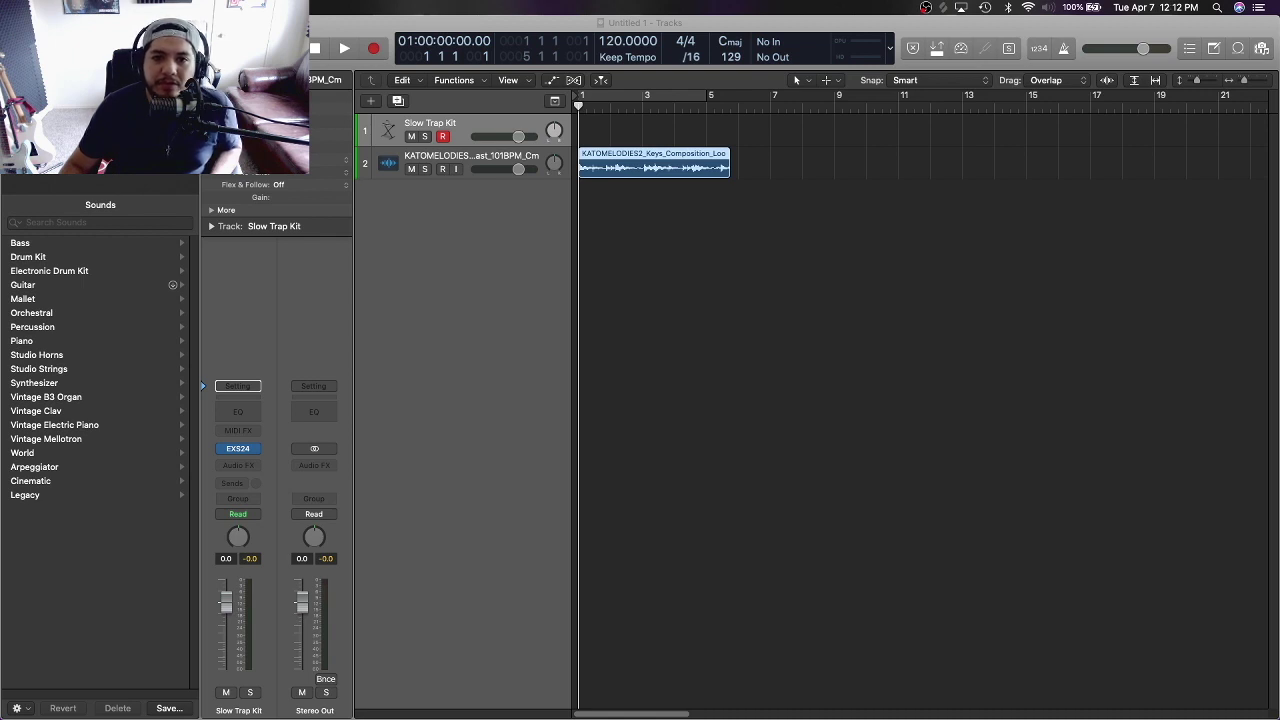
pyautogui.click(800, 340)
pyautogui.press('ctrl+super+f')
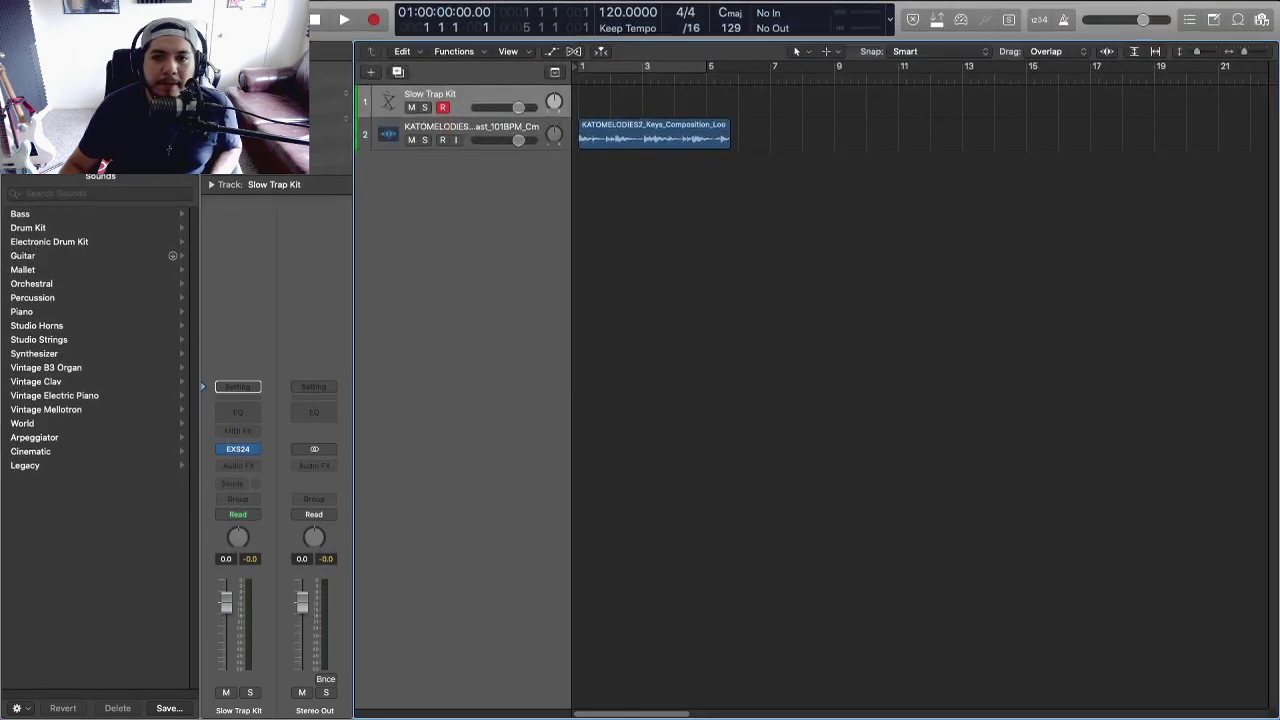
# - Set the project tempo to 101 BPM and move the playhead to the loop's end at bar 5
pyautogui.doubleClick(624, 15)
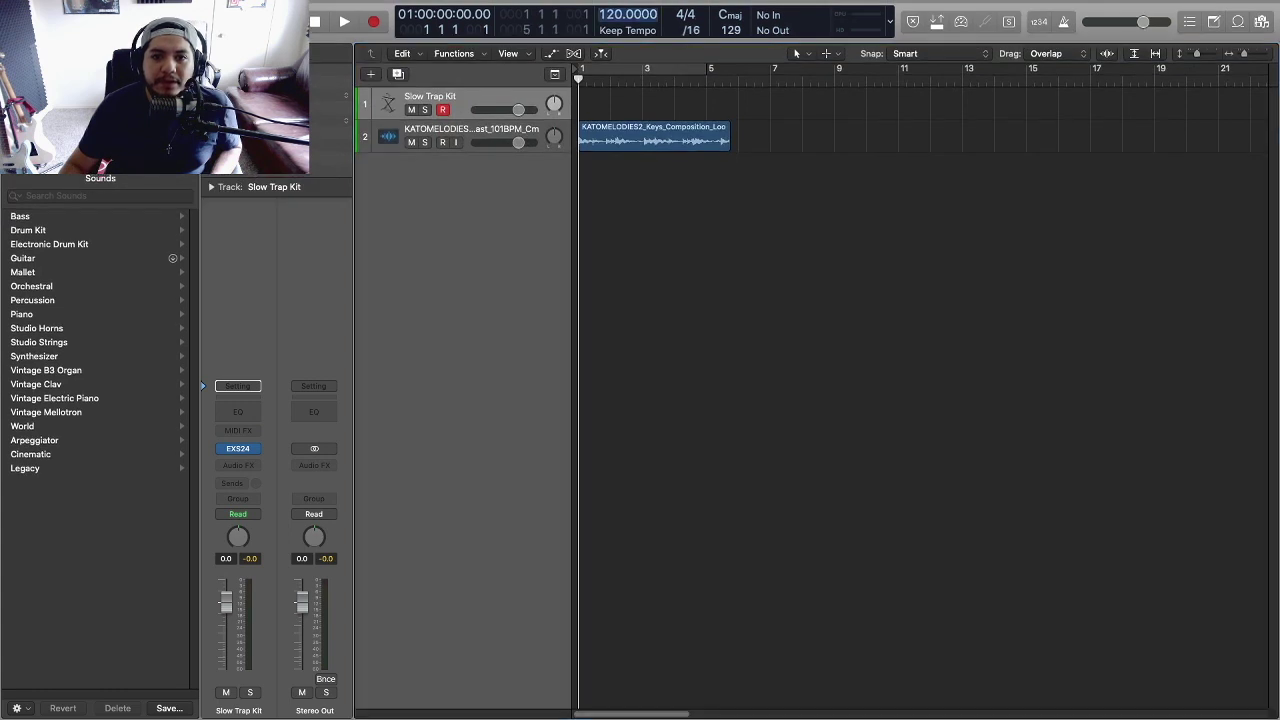
pyautogui.write('101')
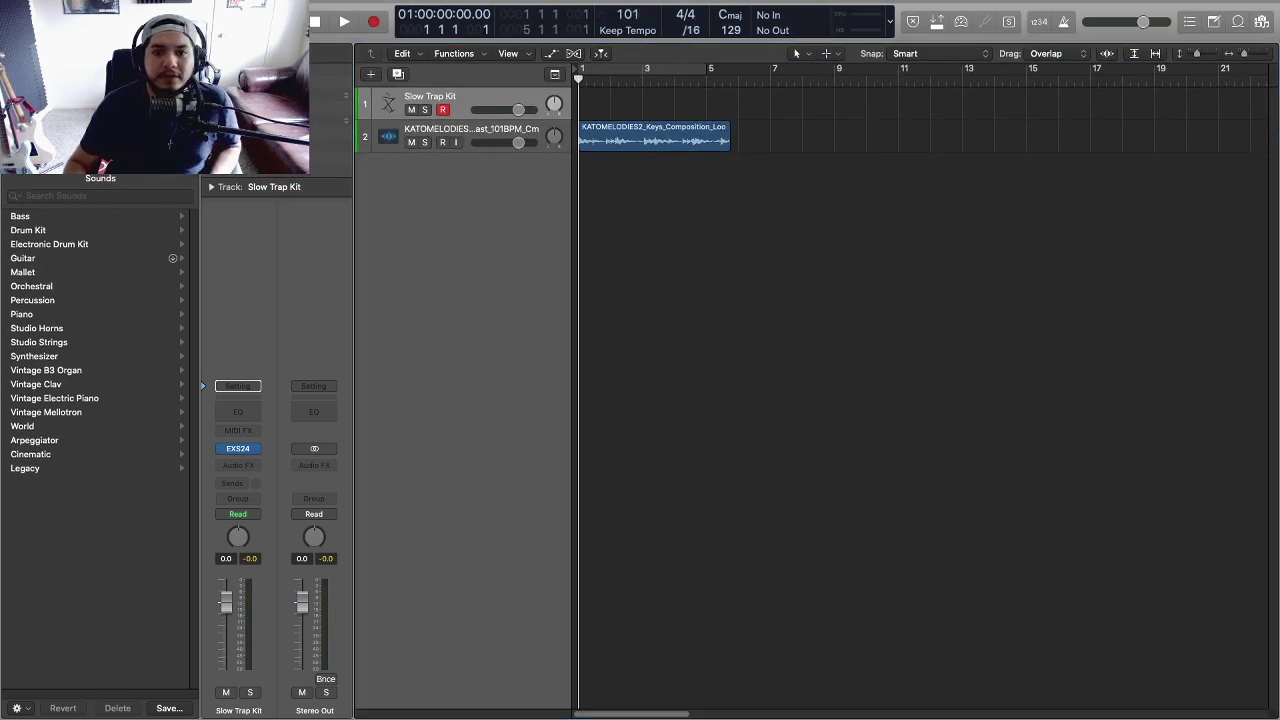
pyautogui.press('Return')
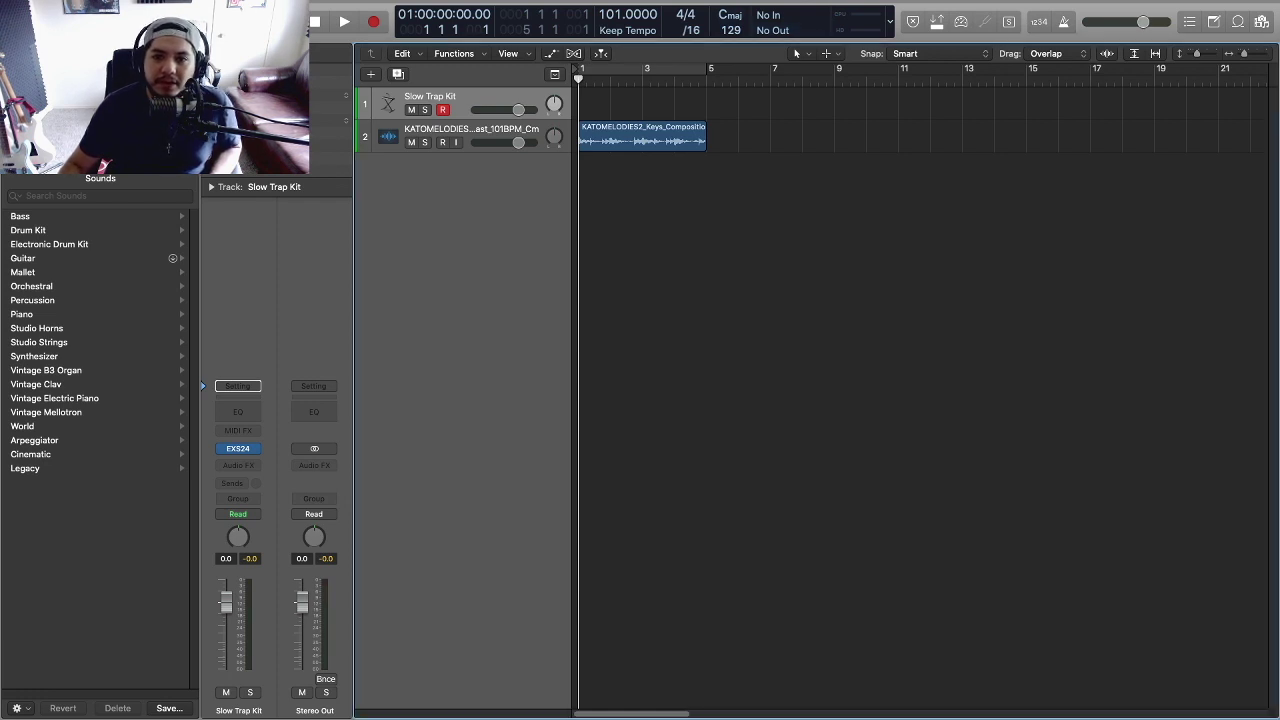
pyautogui.click(706, 80)
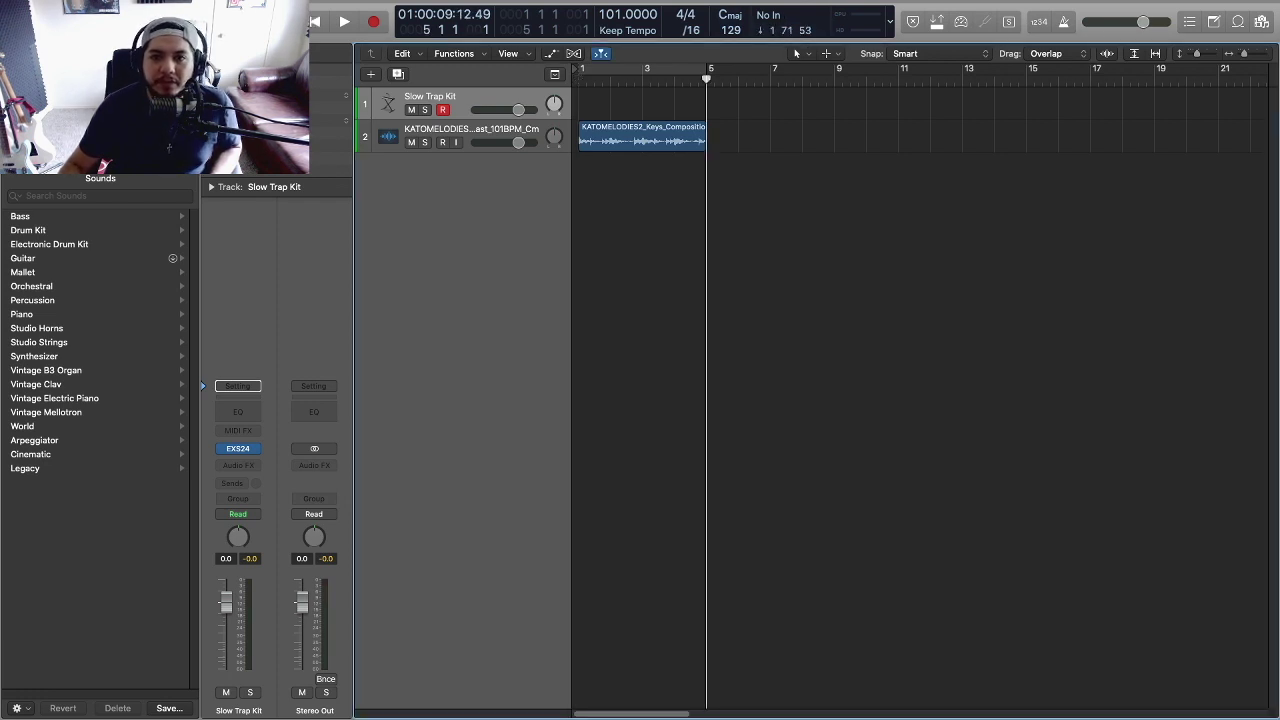
# - Set the key signature at bar 5 to C minor and return the playhead to the project start
pyautogui.click(730, 15)
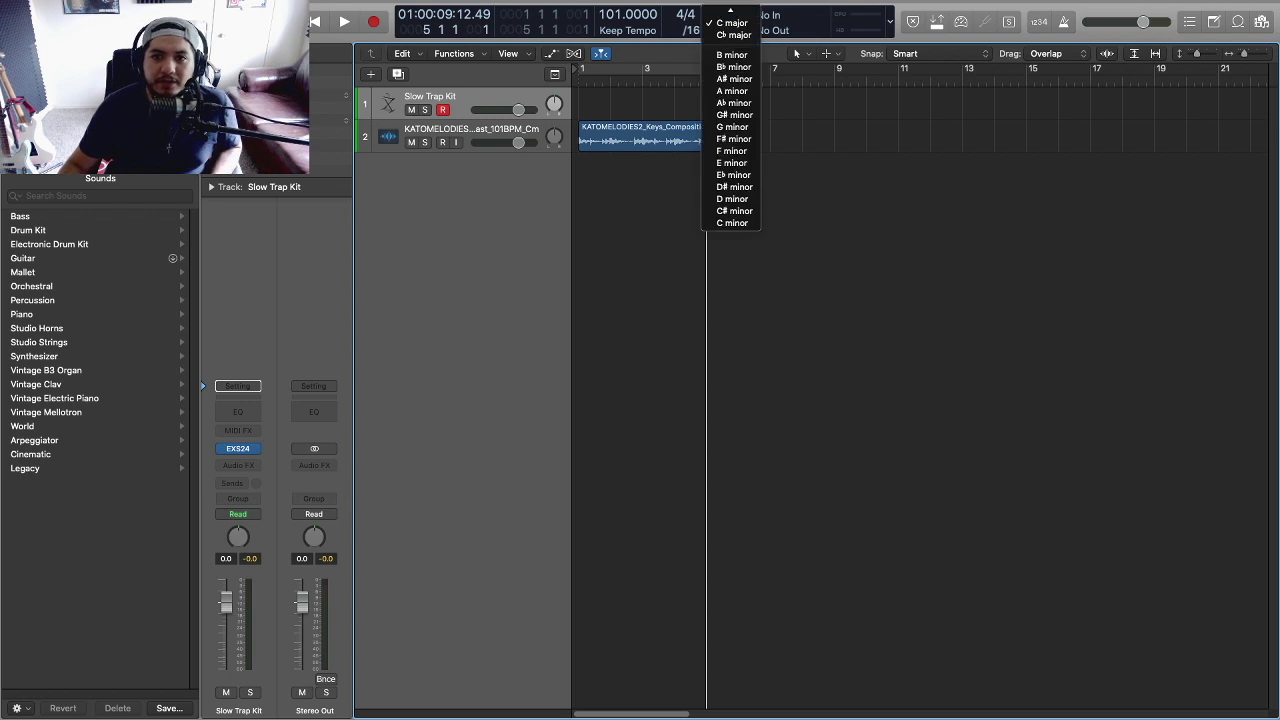
pyautogui.moveTo(730, 12)
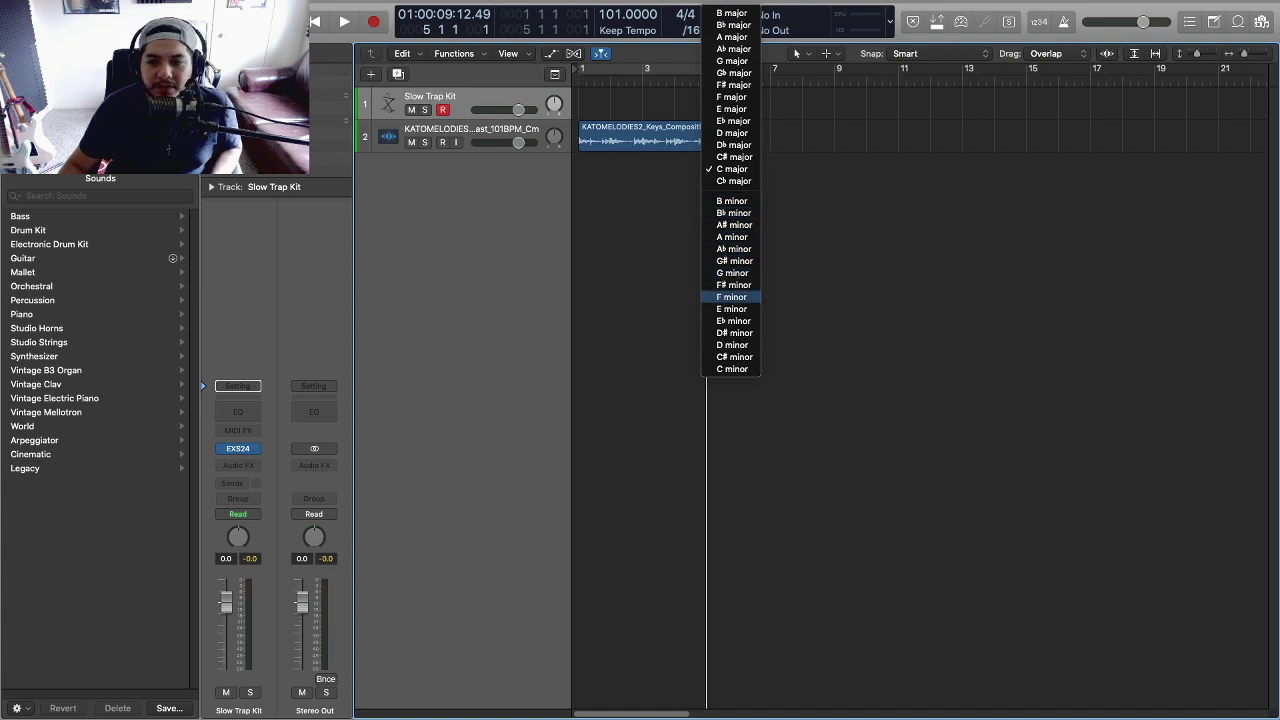
pyautogui.click(731, 369)
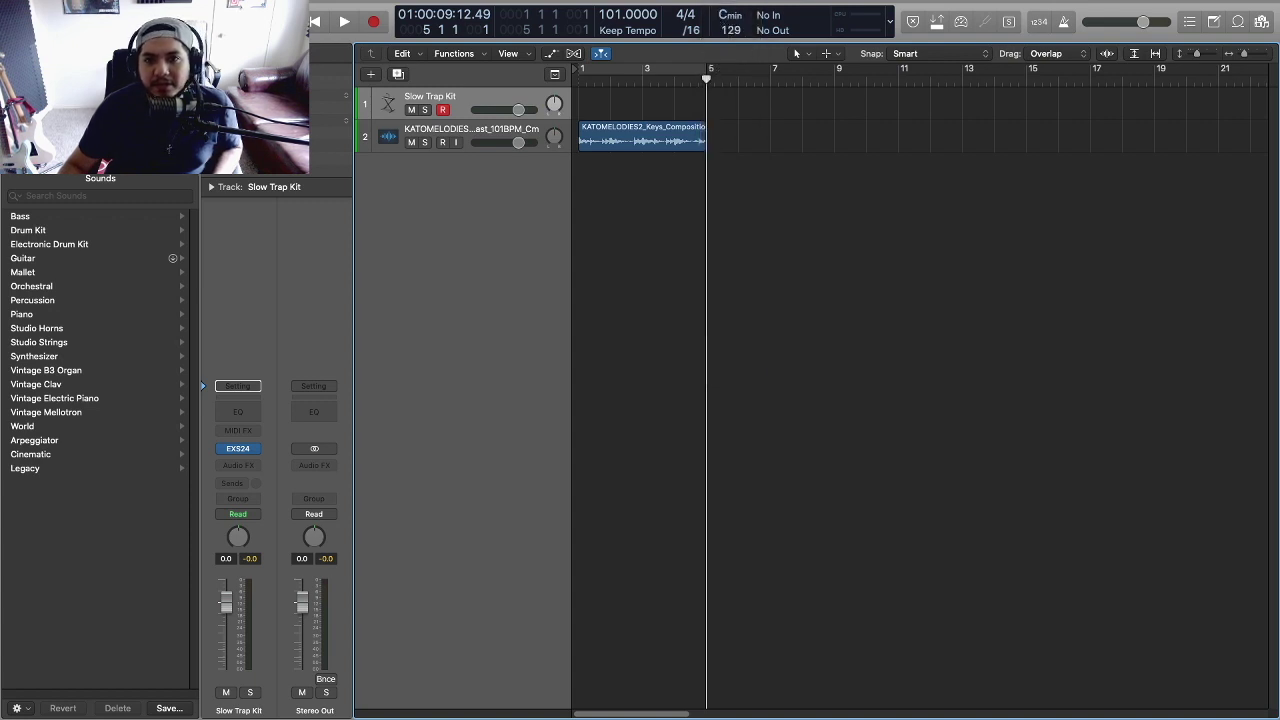
pyautogui.press('Return')
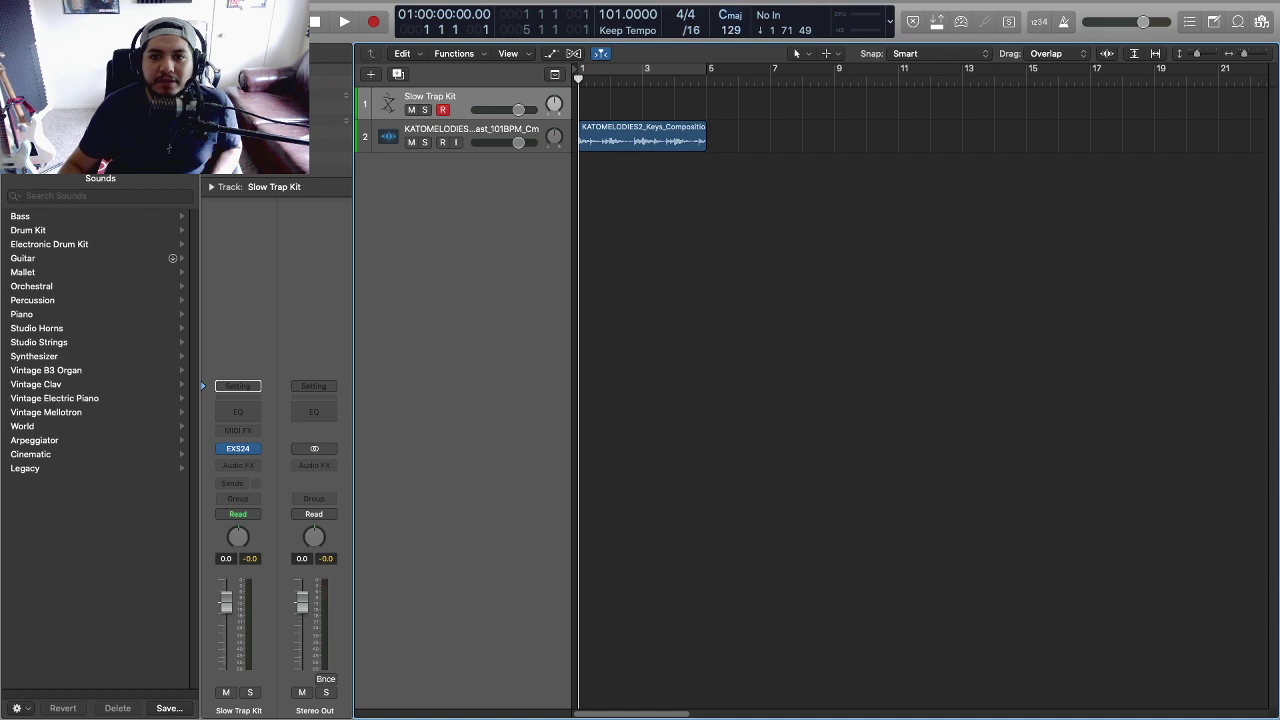
# - Compare the key signature at the project start with the one at bar 5
pyautogui.click(730, 20)
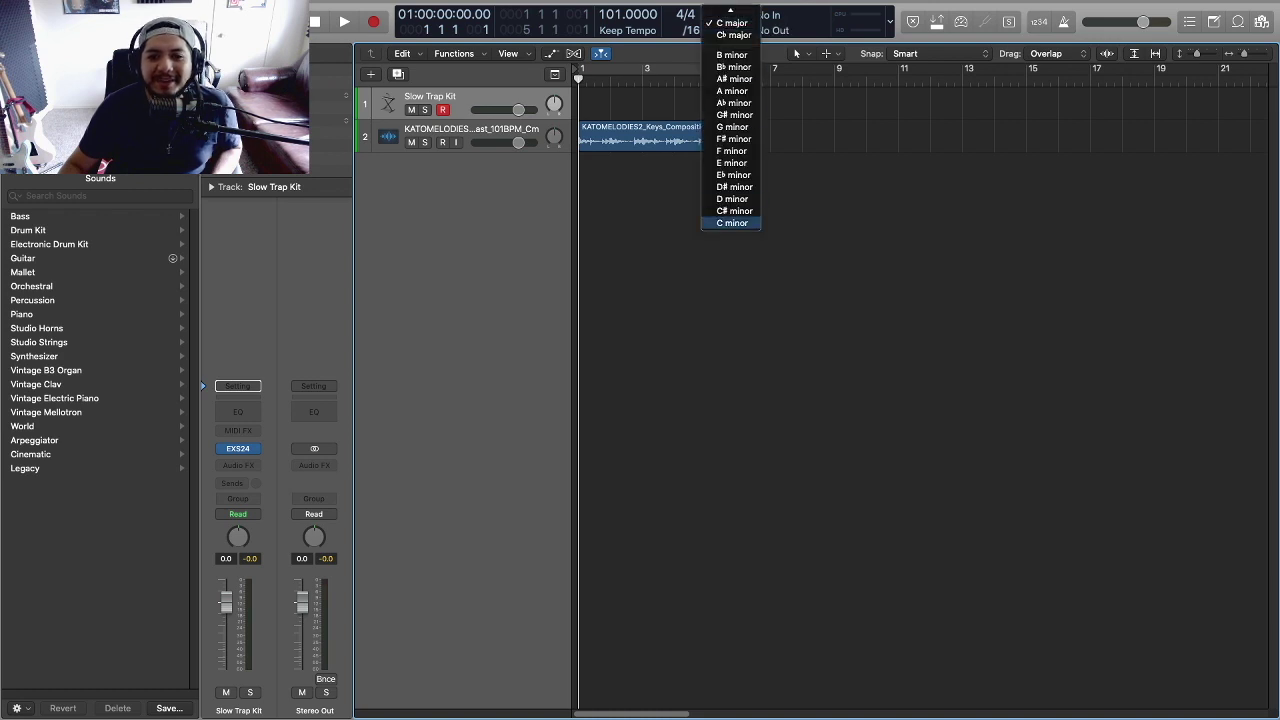
pyautogui.press('Escape')
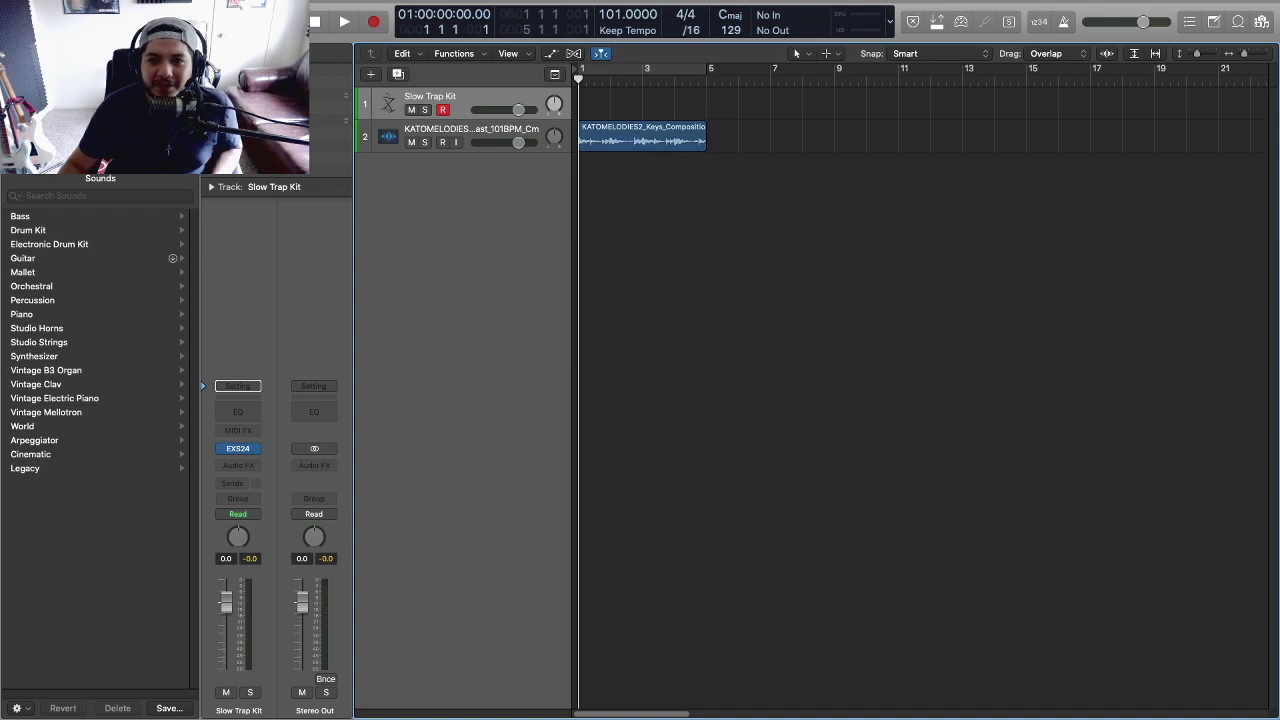
pyautogui.press('.')
pyautogui.press('.')
pyautogui.press('.')
pyautogui.press('.')
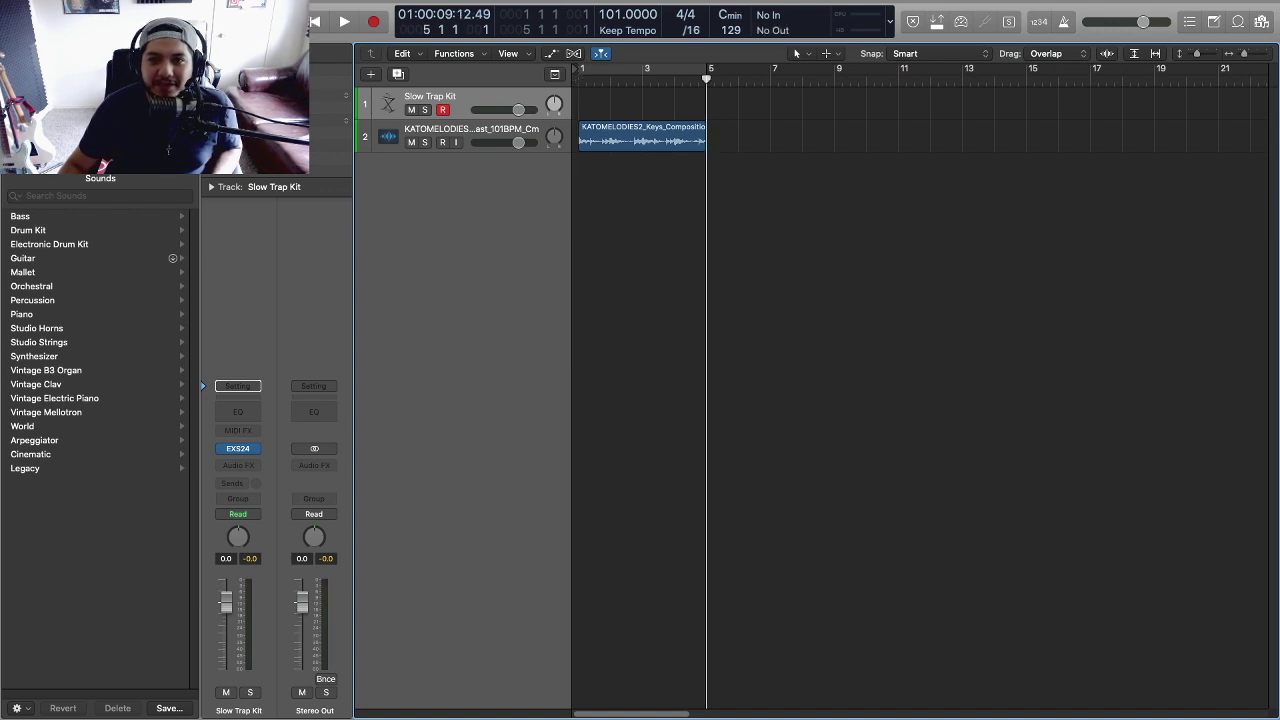
pyautogui.press('Return')
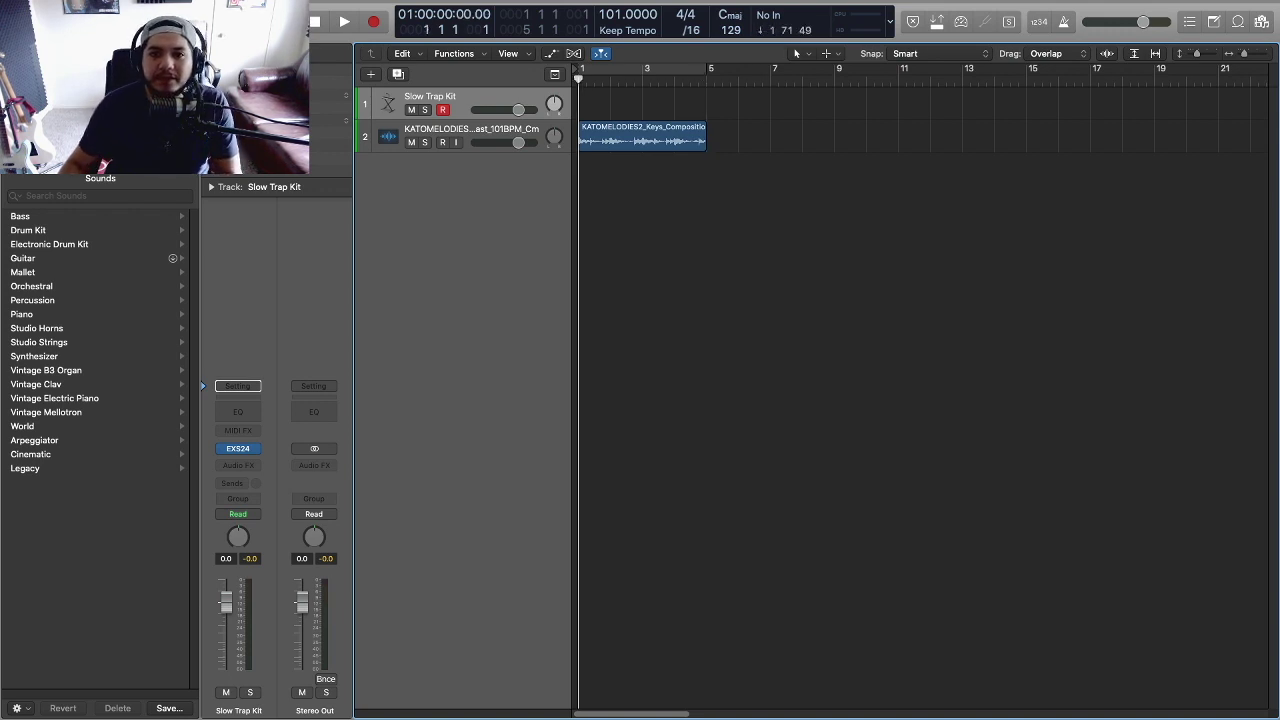
pyautogui.press('.')
pyautogui.press('.')
pyautogui.press('.')
pyautogui.press('.')
# - Set the key signature at the project start to C minor
pyautogui.press('Return')
pyautogui.click(730, 16)
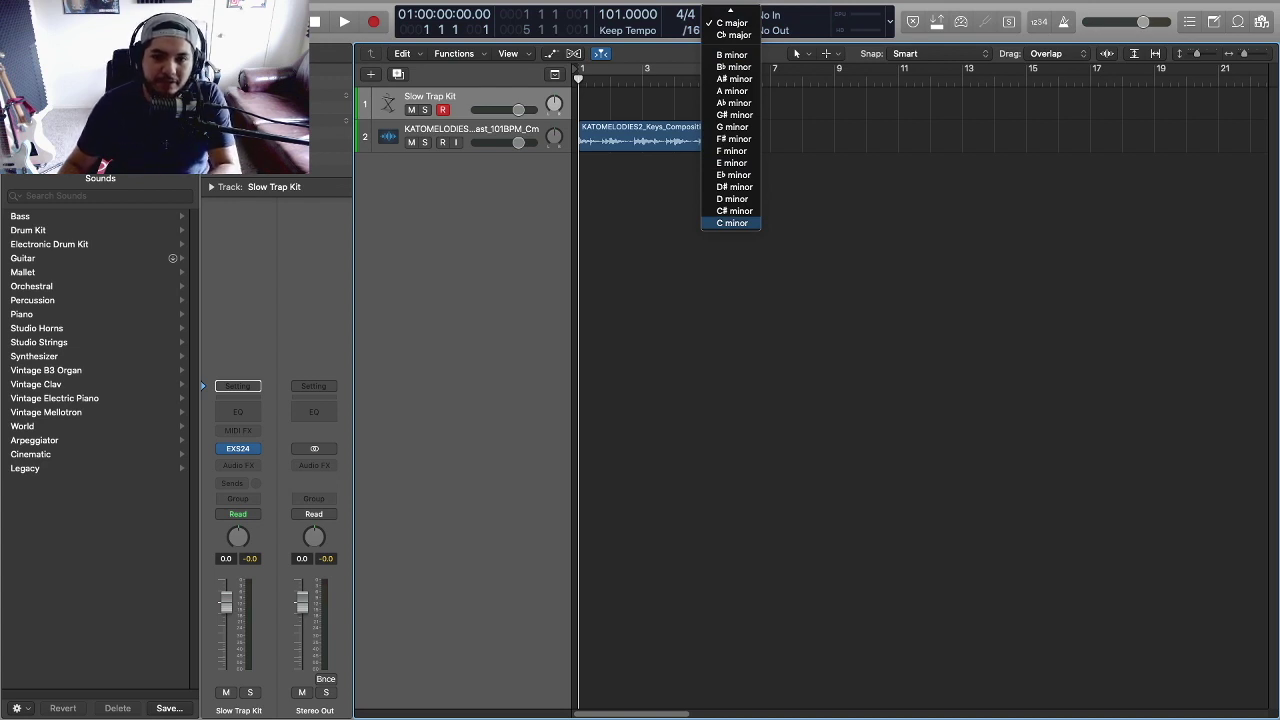
pyautogui.press('Return')
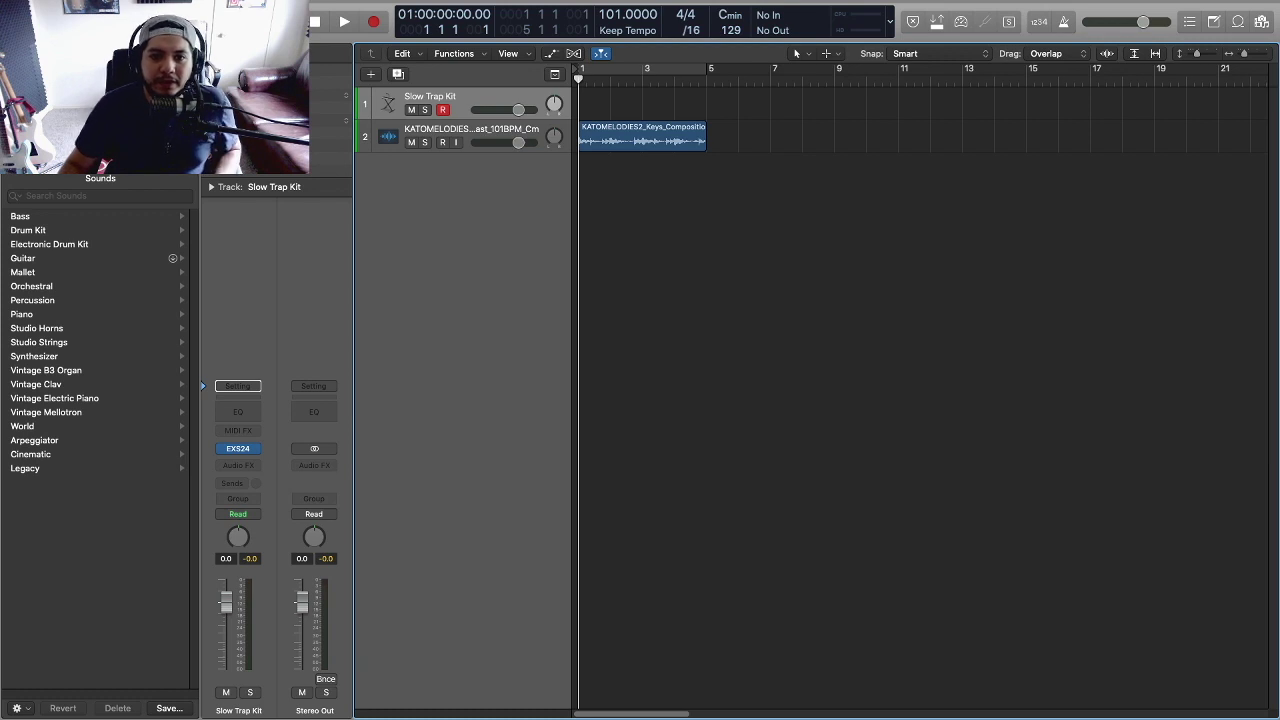
# - Set the volume of the keys loop track to -6 dB
pyautogui.doubleClick(518, 142)
pyautogui.write('-')
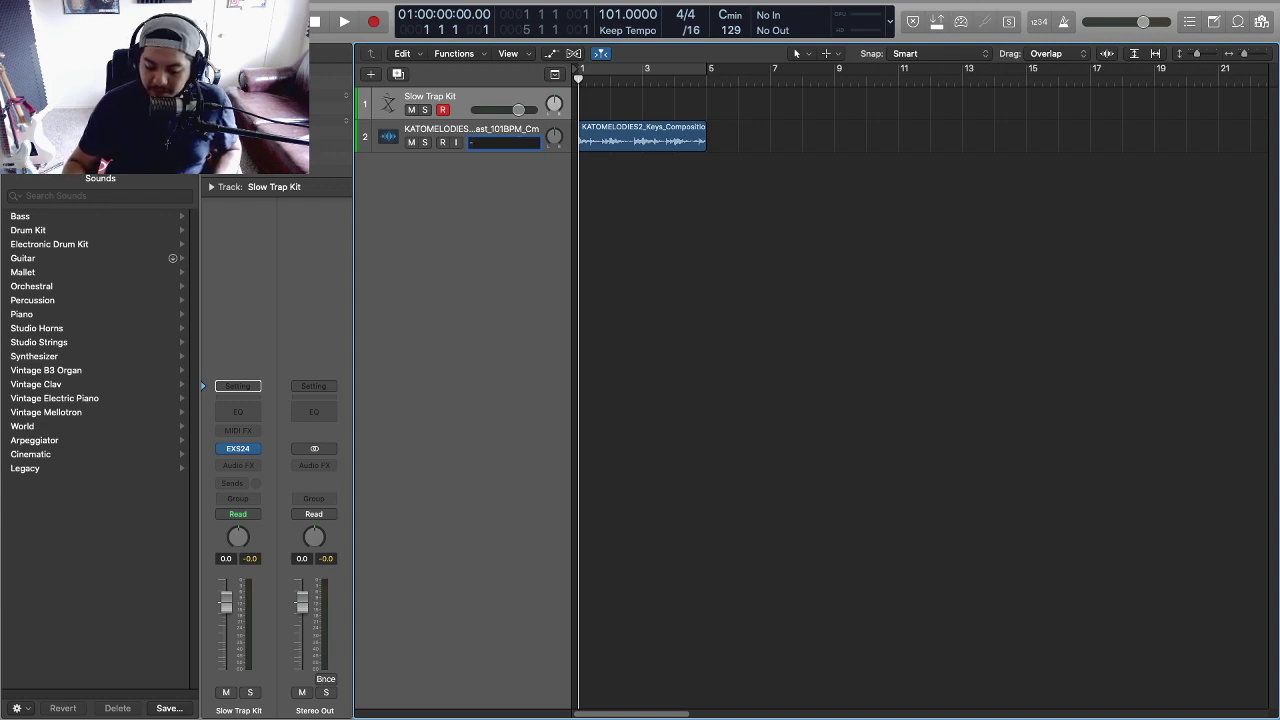
pyautogui.write('6')
pyautogui.press('Return')
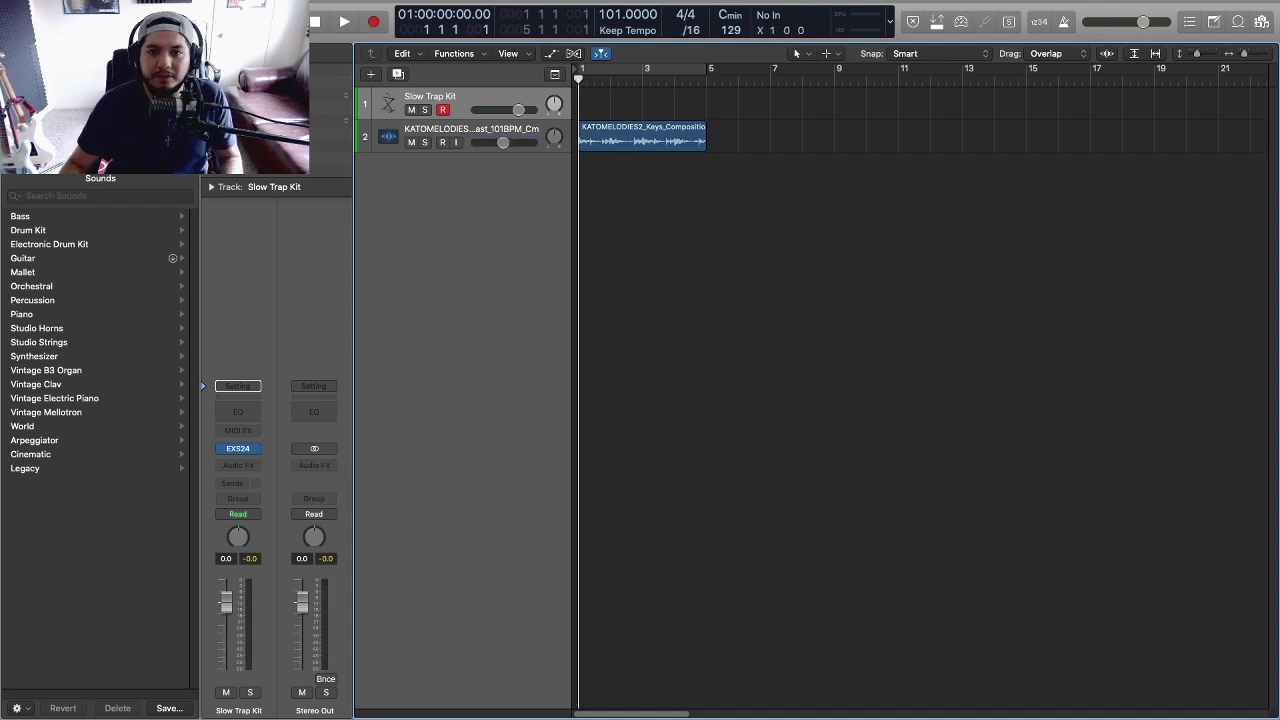
# - Play the keys loop with the cycle on from bar 1 to bar 5 and lower its track volume slightly
pyautogui.press('c')
pyautogui.press('super+Right')
pyautogui.press('super+Right')
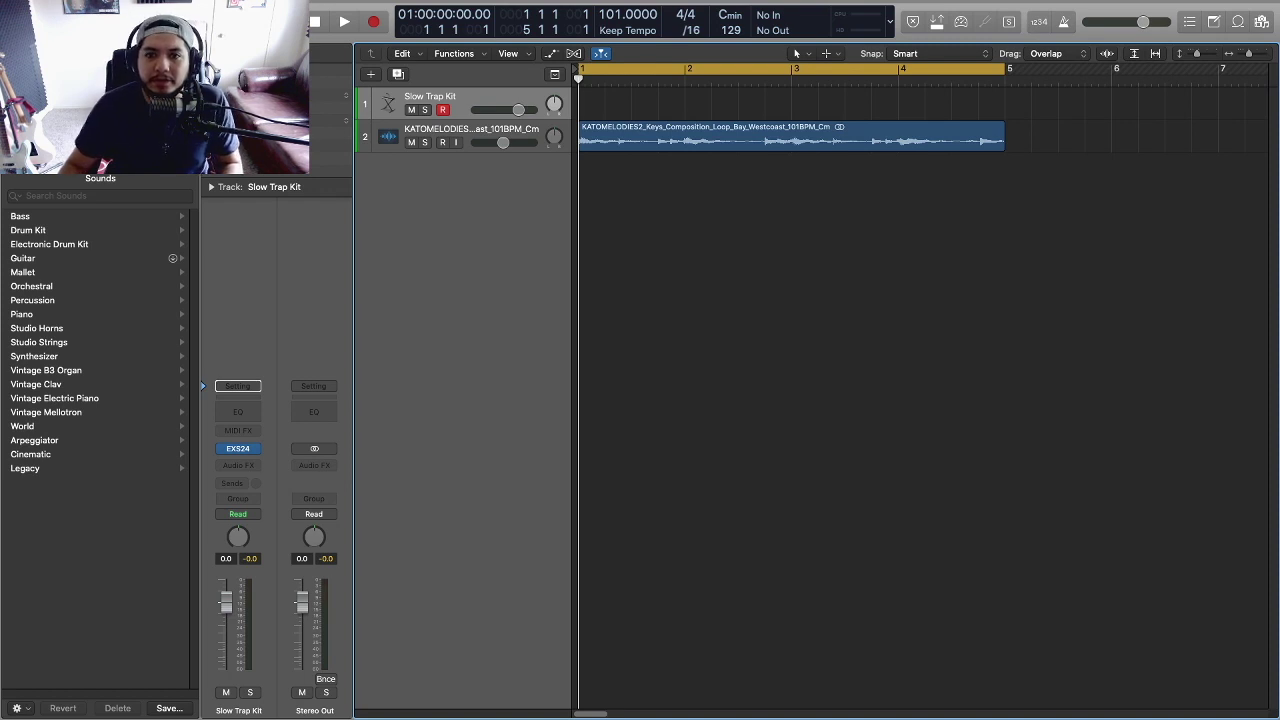
pyautogui.press('space')
pyautogui.moveTo(503, 142)
pyautogui.moveTo(503, 142); pyautogui.dragTo(498, 142)
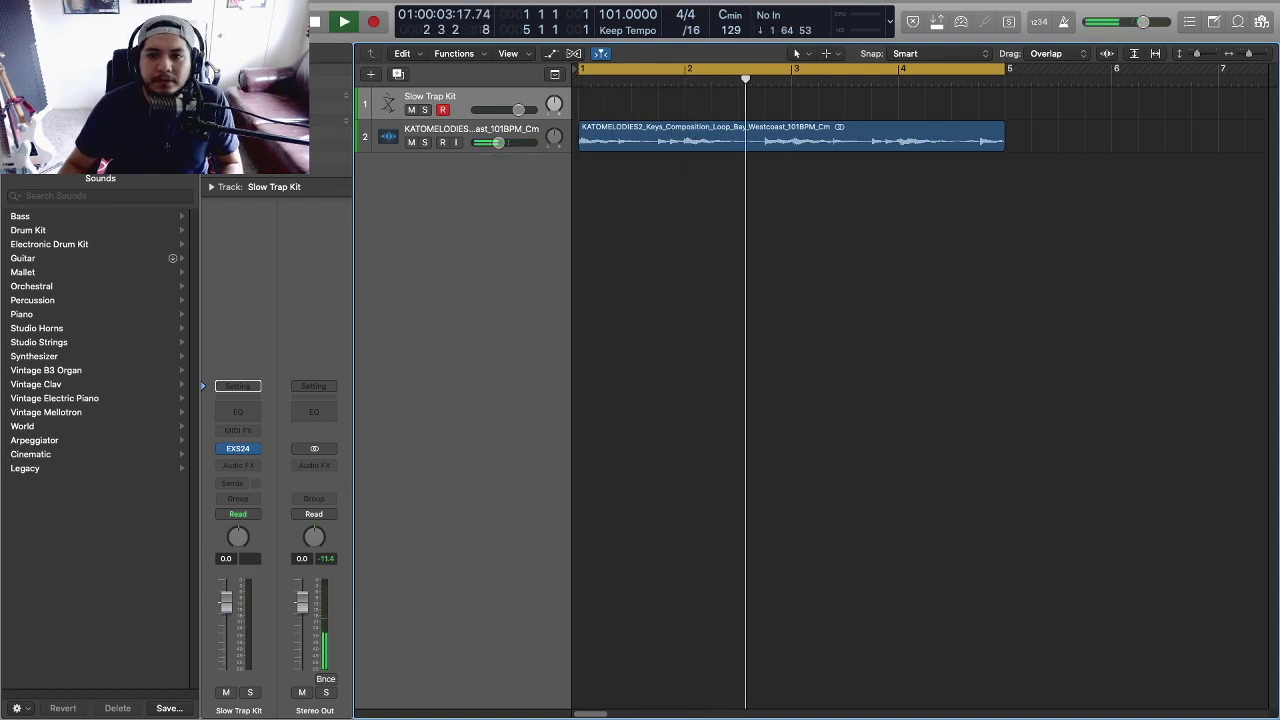
# - Turn on the metronome, reduce its click volume slightly in the metronome settings, and stop playback
pyautogui.press('k')
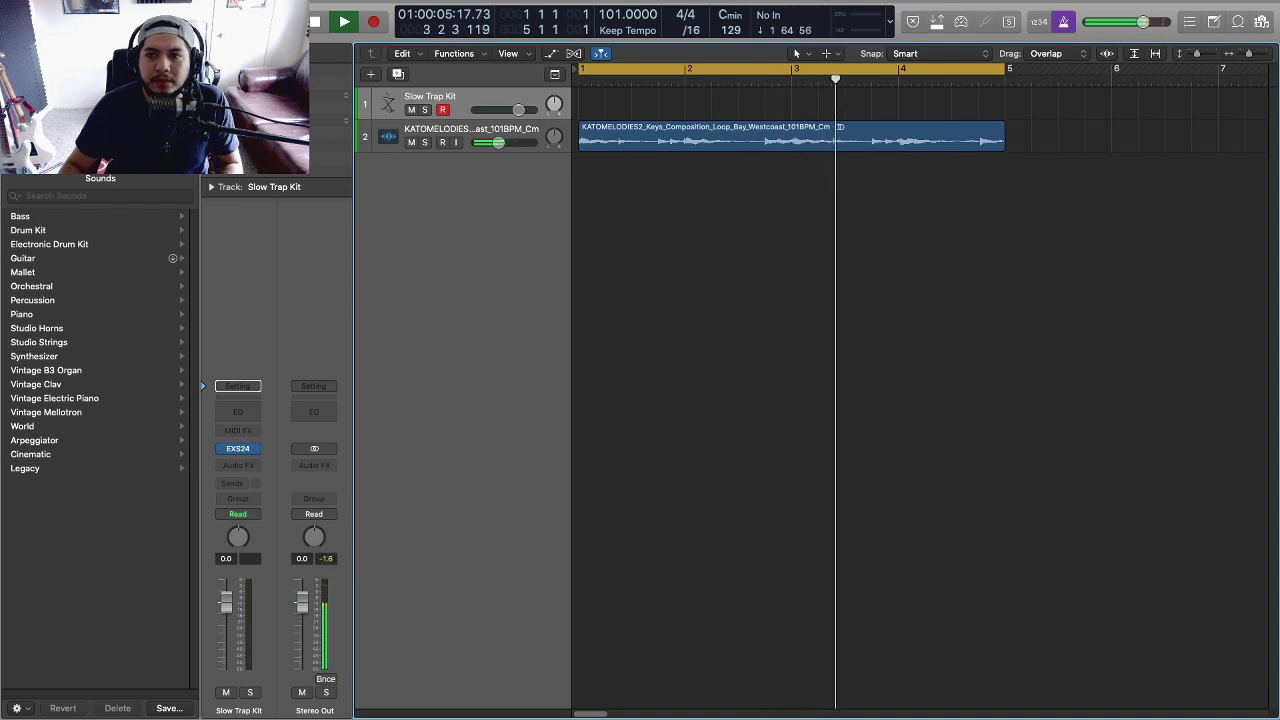
pyautogui.rightClick(1064, 21)
pyautogui.click(1126, 76)
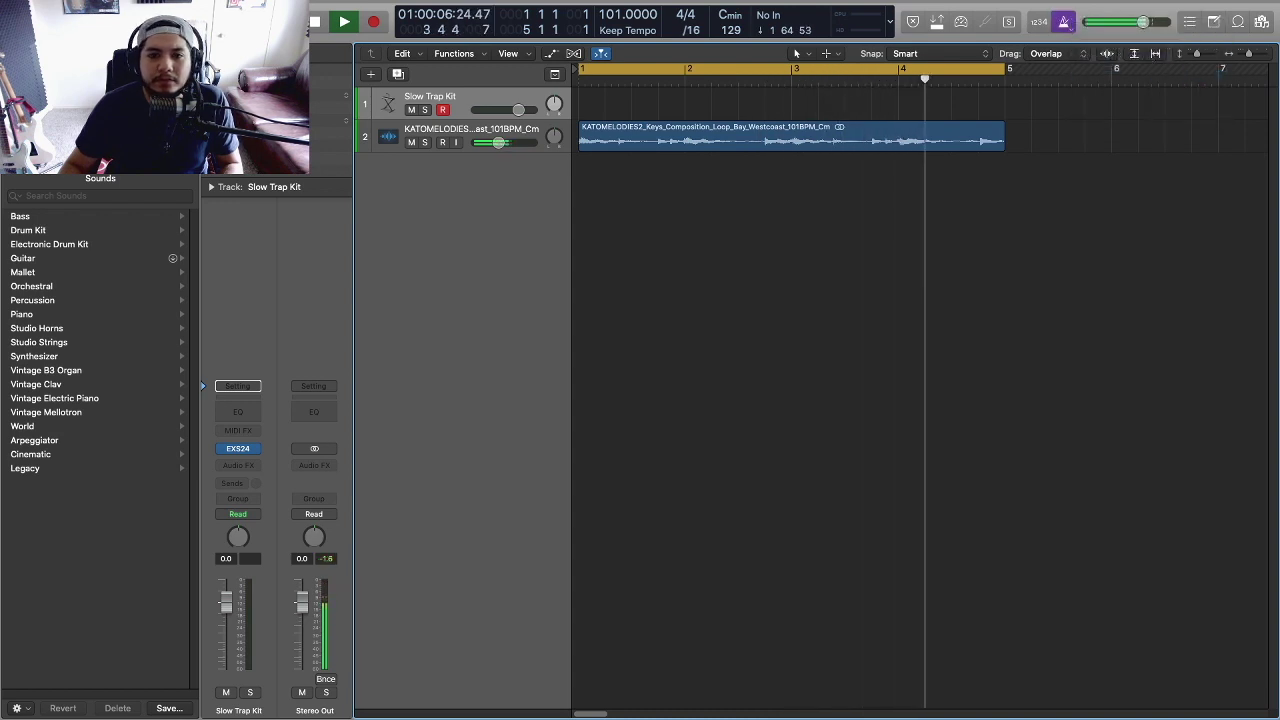
pyautogui.moveTo(431, 521); pyautogui.dragTo(417, 521)
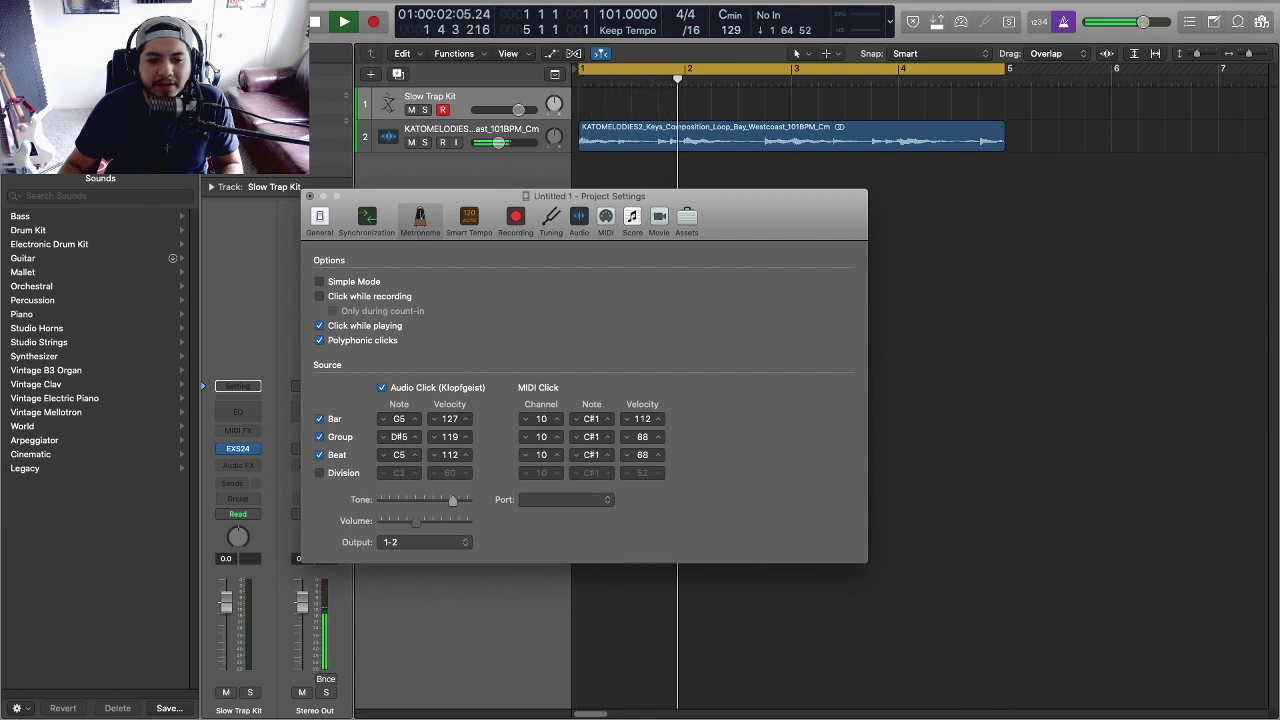
pyautogui.press('super+w')
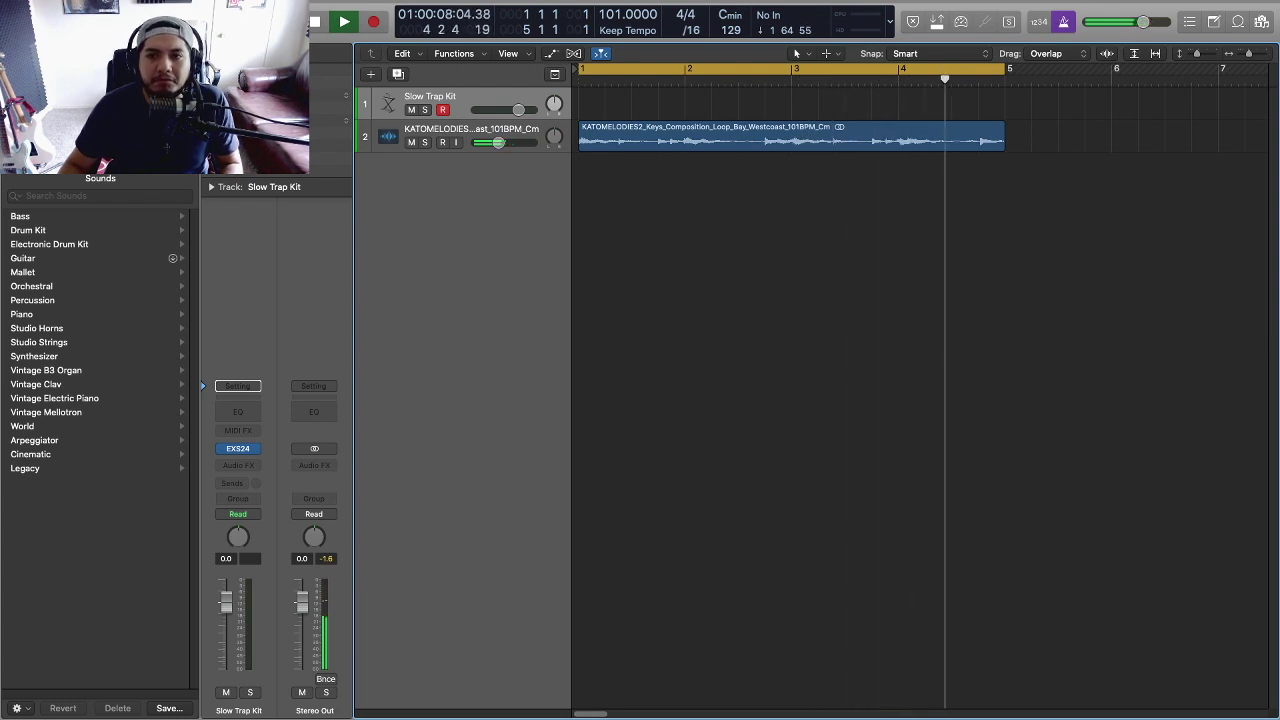
pyautogui.press('space')
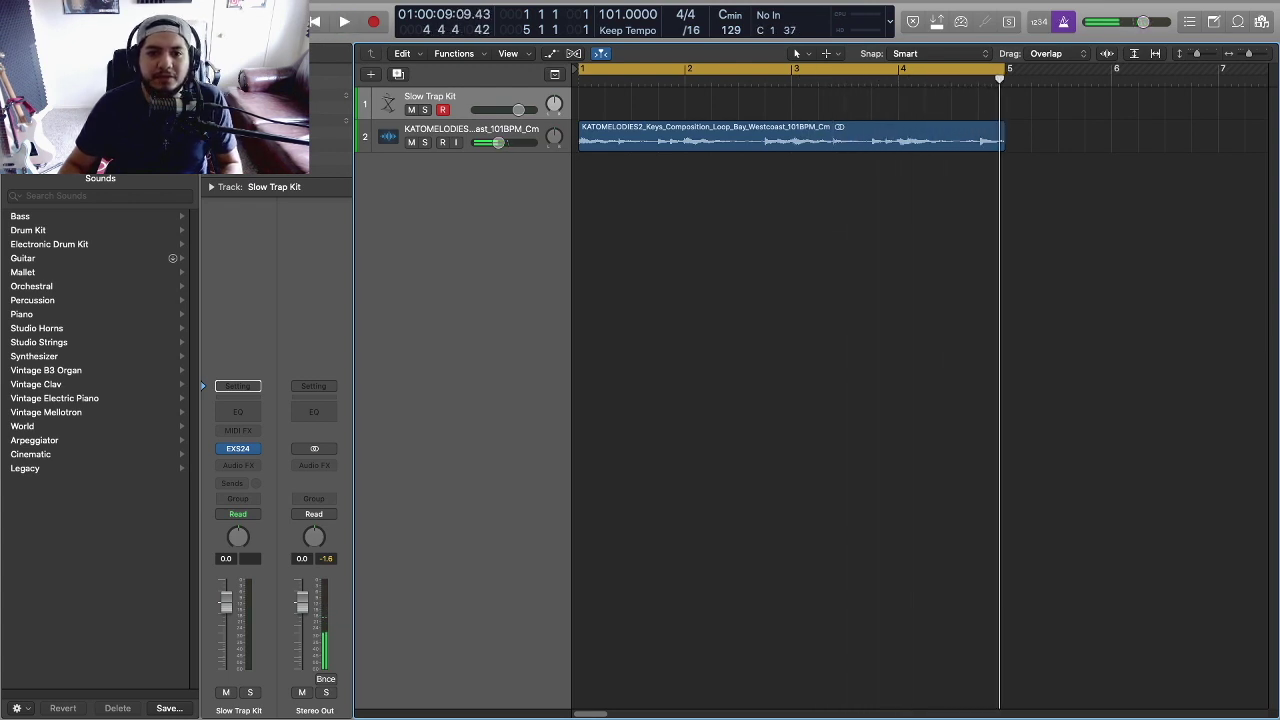
# - Copy the keys loop region so the duplicate starts at bar 5, and select both regions
pyautogui.press('super+a')
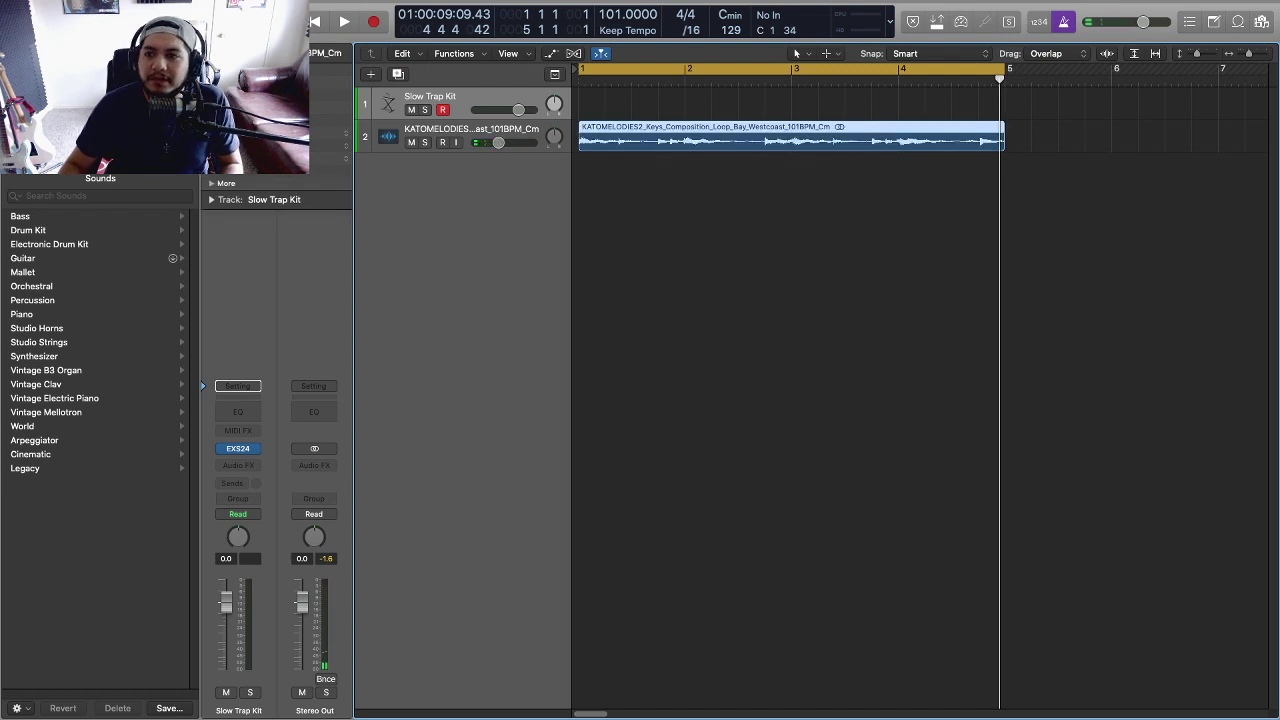
pyautogui.press('super+Left')
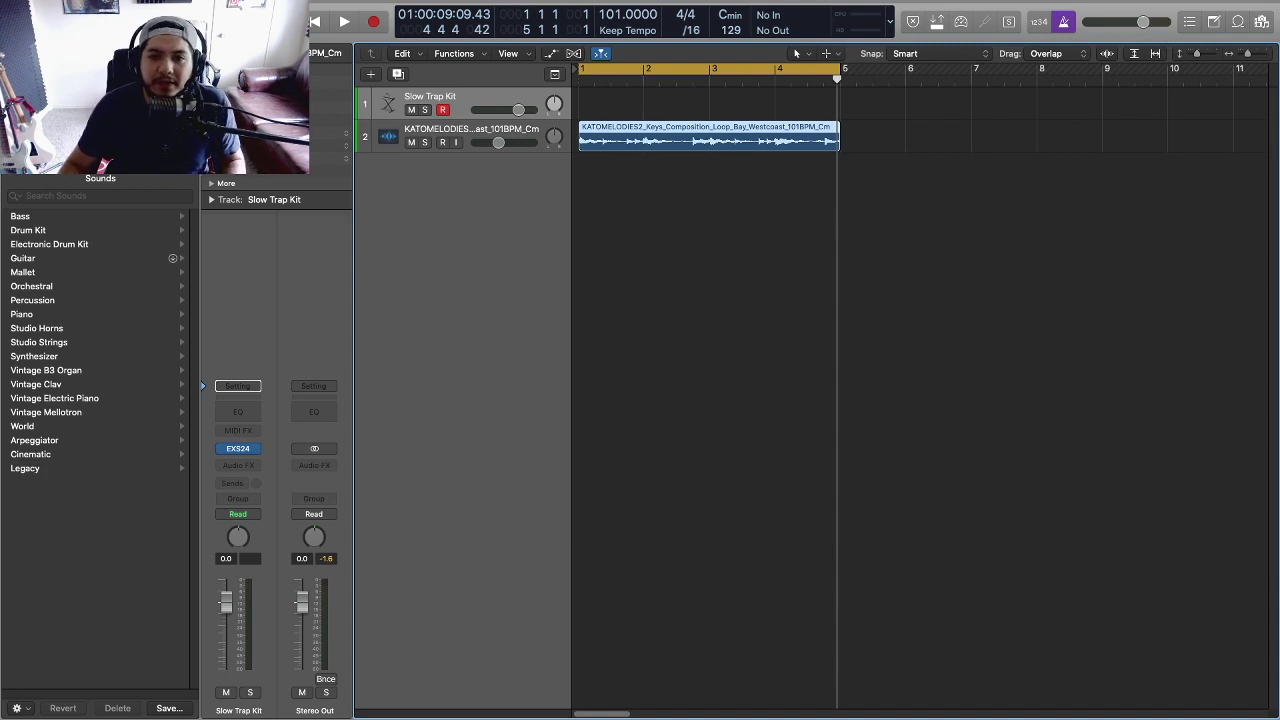
pyautogui.moveTo(700, 135); pyautogui.dragTo(962, 135)
pyautogui.click(986, 214)
pyautogui.moveTo(988, 215); pyautogui.dragTo(792, 148)
# - Join the two keys loop regions into one new audio file and set the cycle range to it, bars 1 to 9
pyautogui.rightClick(818, 131)
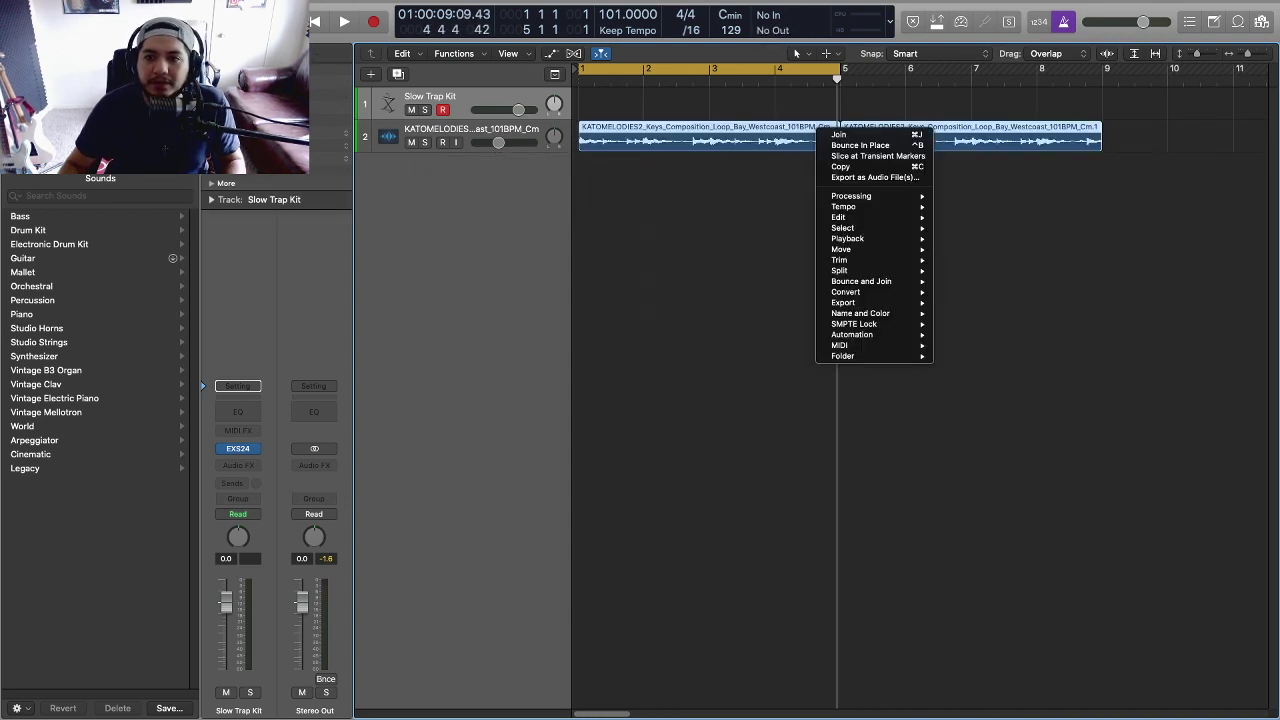
pyautogui.click(840, 134)
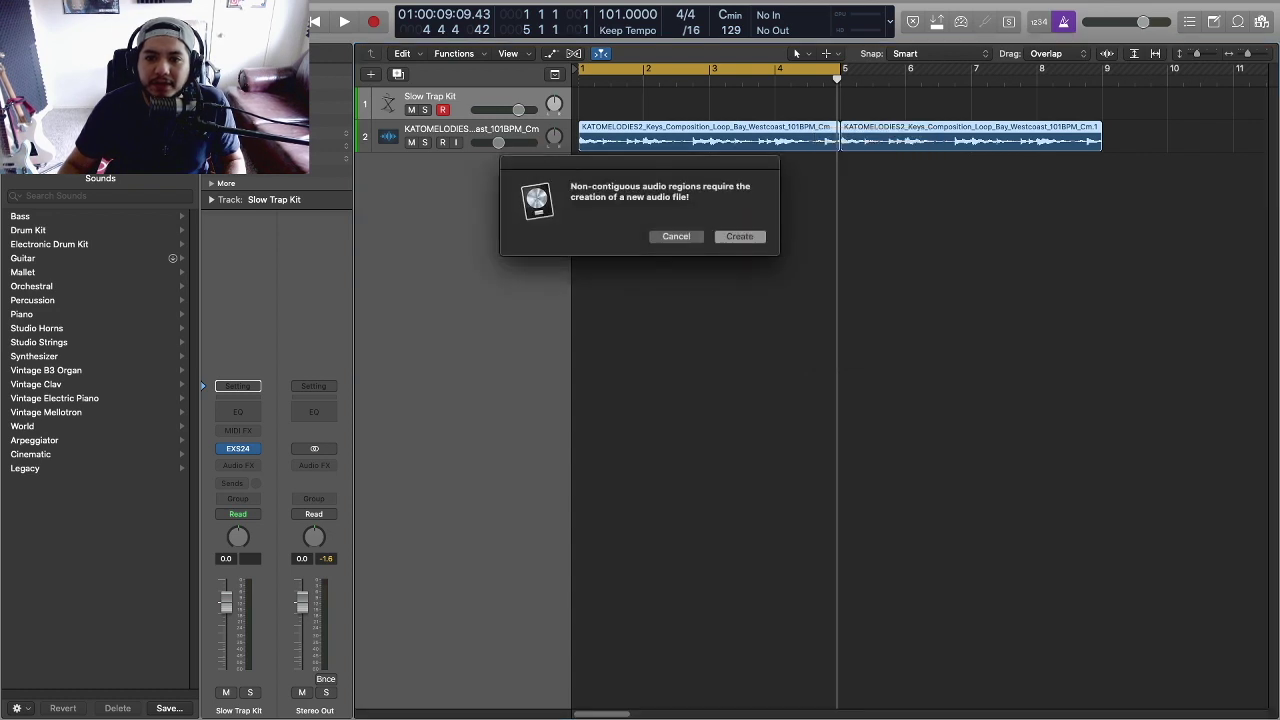
pyautogui.press('Return')
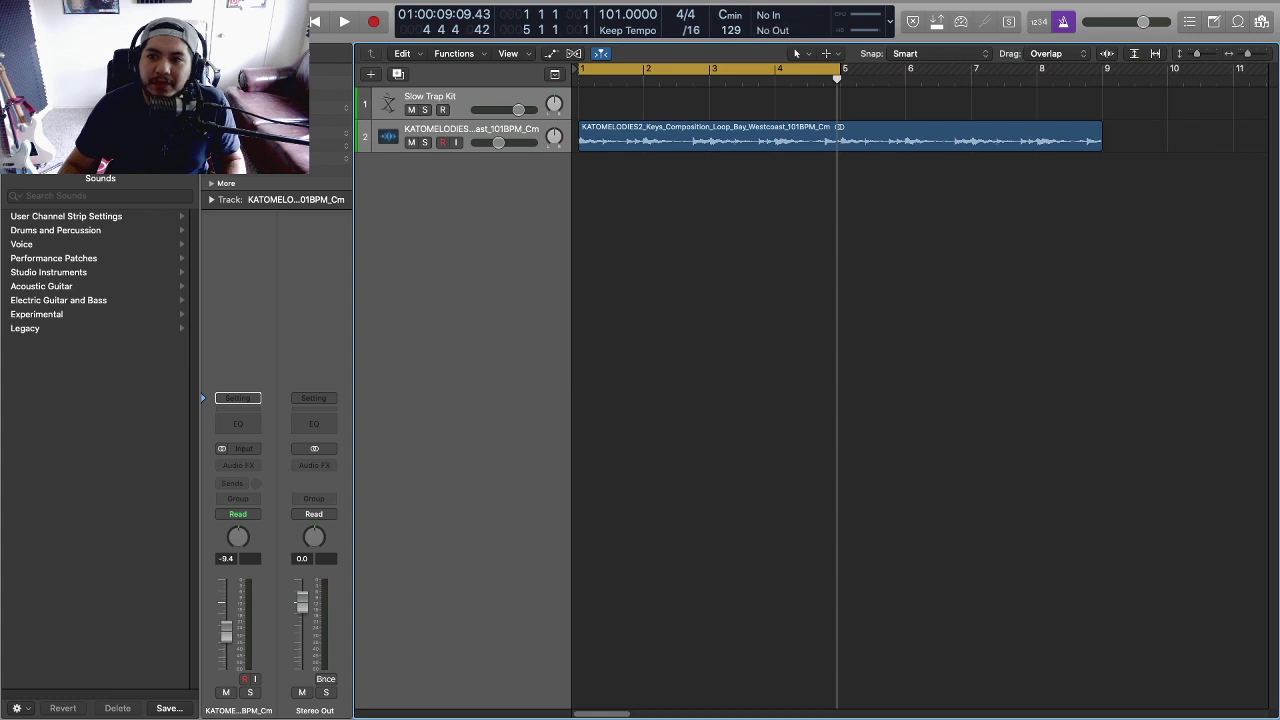
pyautogui.press('super+u')
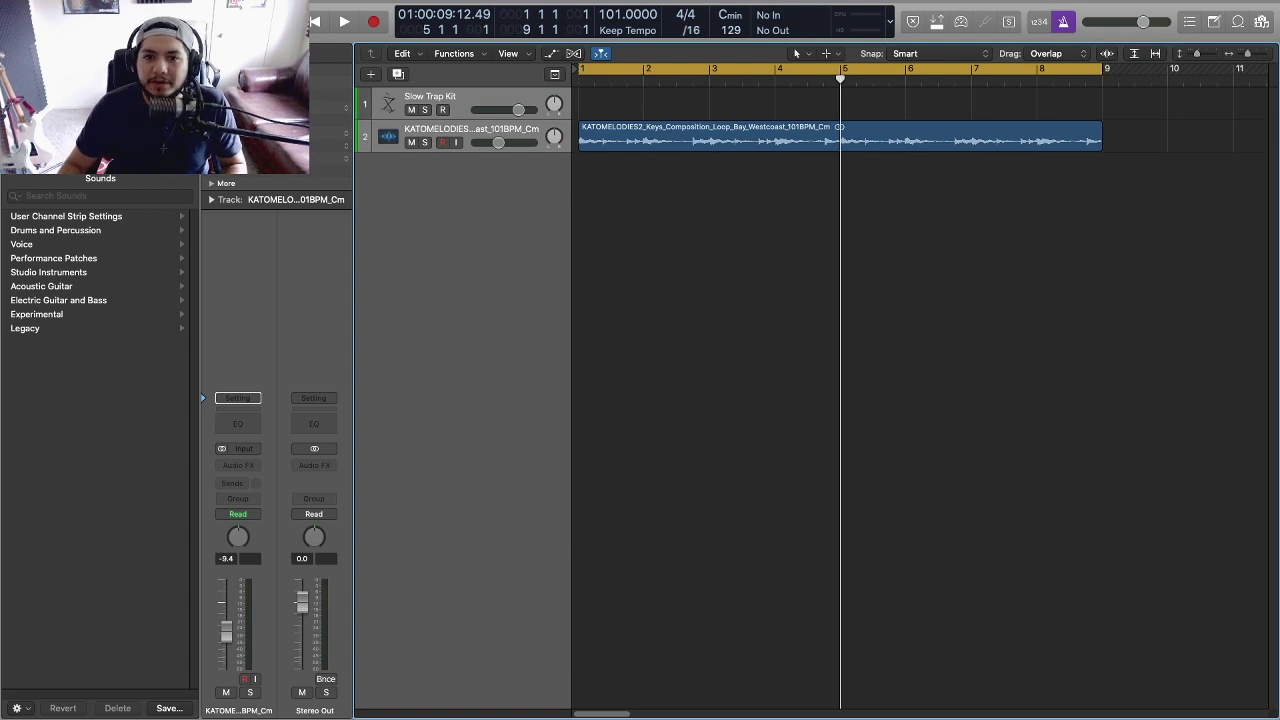
# - Play the eight-bar keys loop from the start, and move the Slow Trap Kit track below the keys loop track
pyautogui.press('Return')
pyautogui.press('space')
pyautogui.click(470, 103)
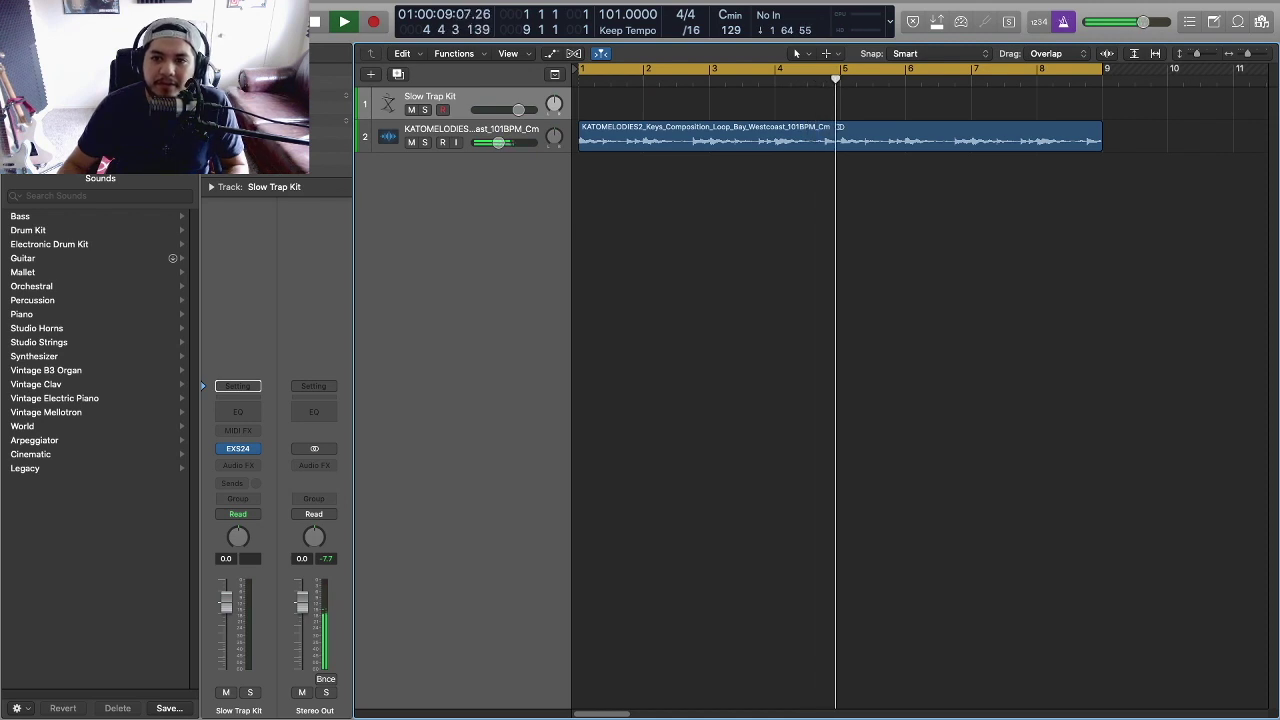
pyautogui.press('space')
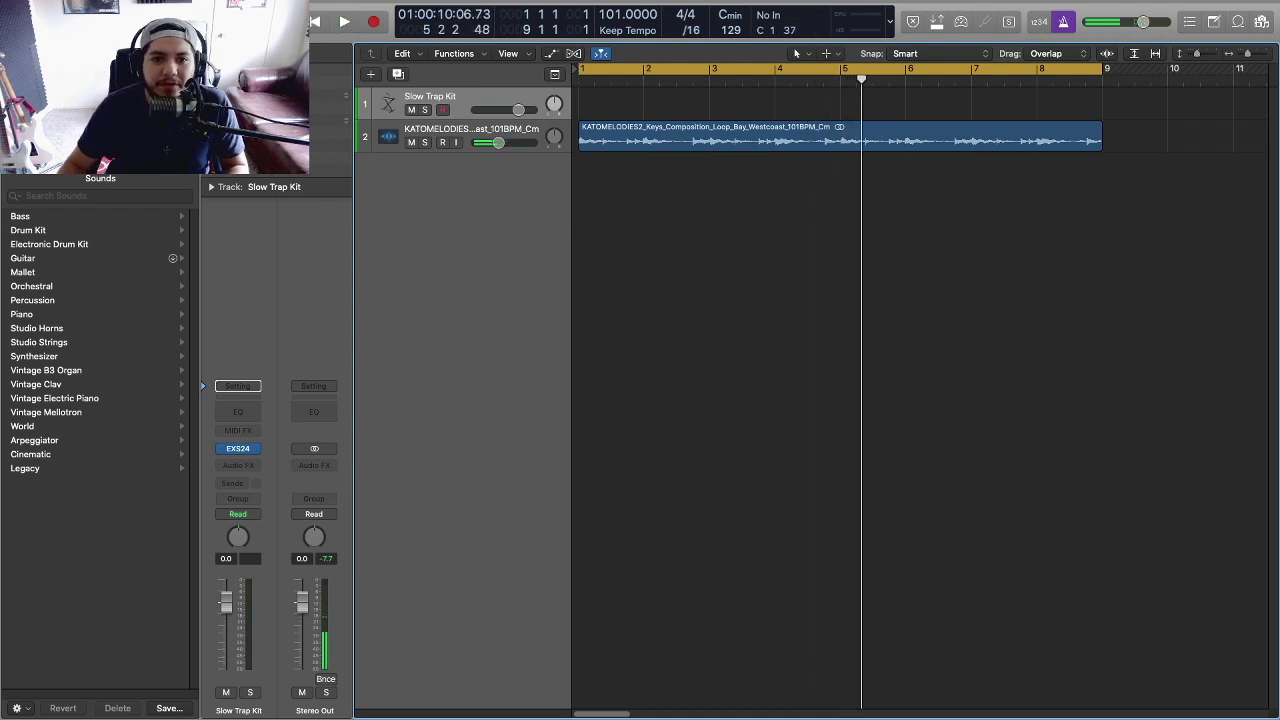
pyautogui.moveTo(430, 100); pyautogui.dragTo(430, 168)
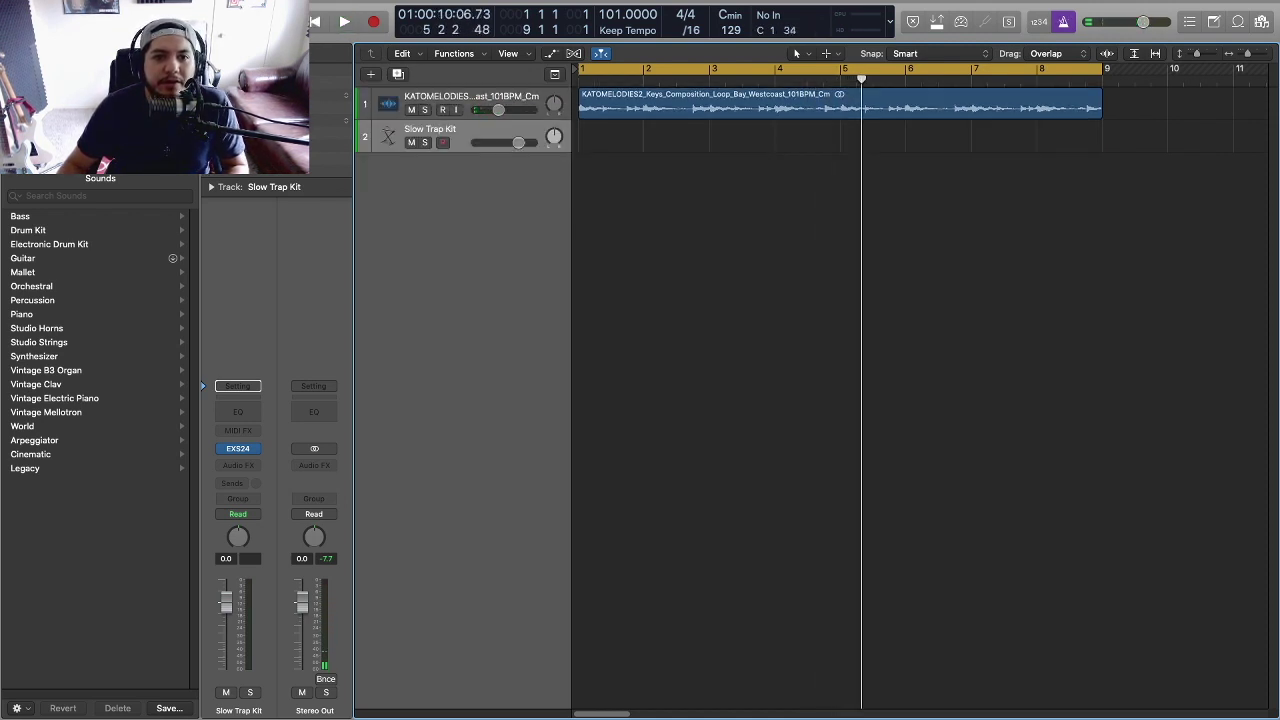
pyautogui.press('Return')
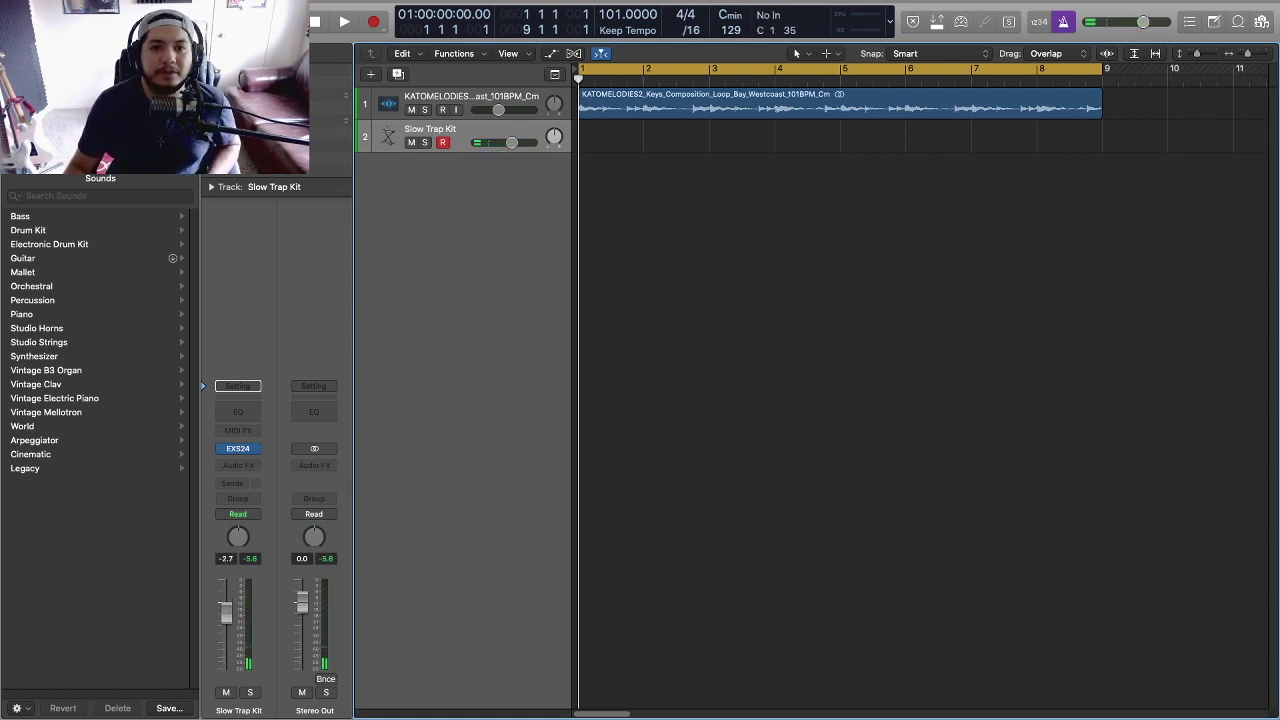
pyautogui.press('r')
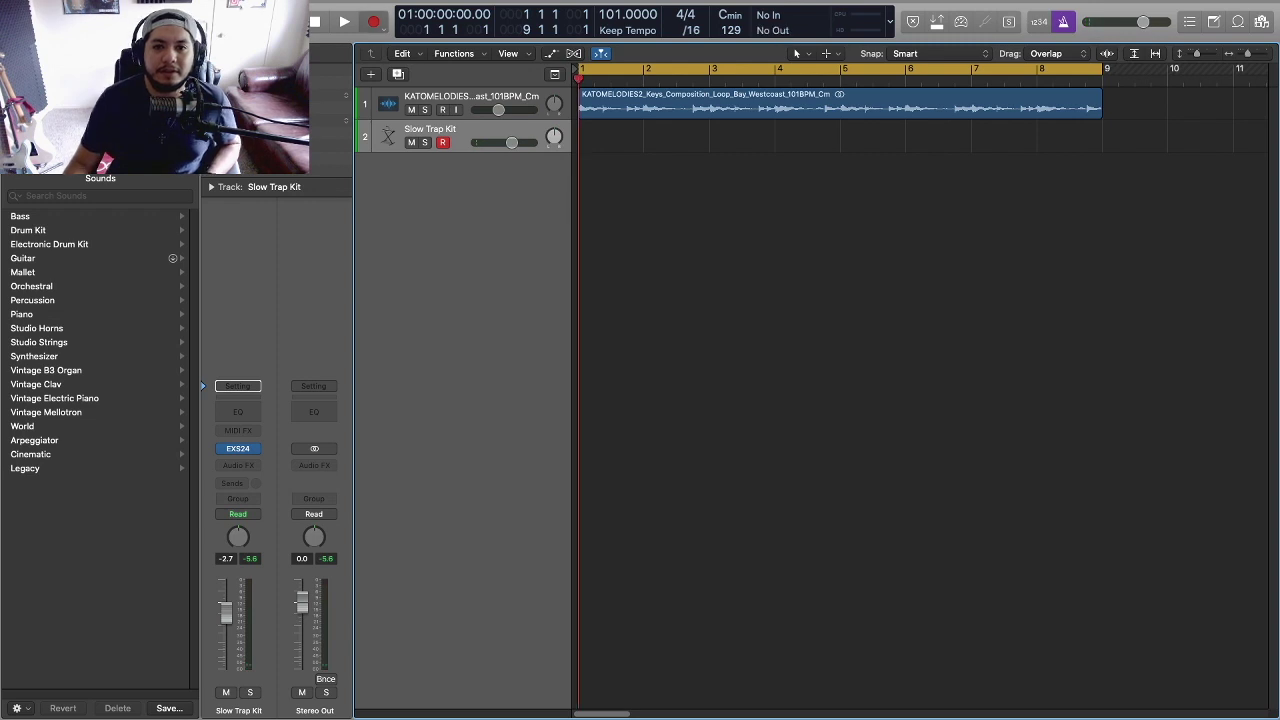
pyautogui.press('space')
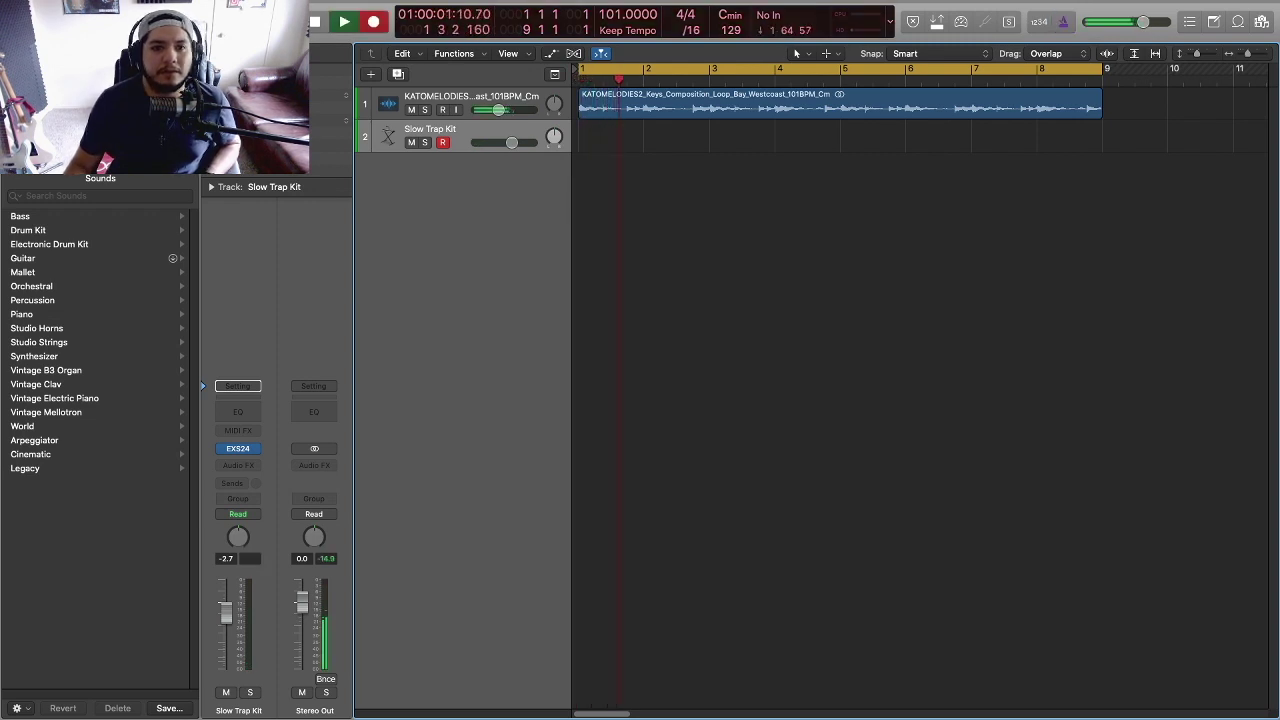
pyautogui.press('space')
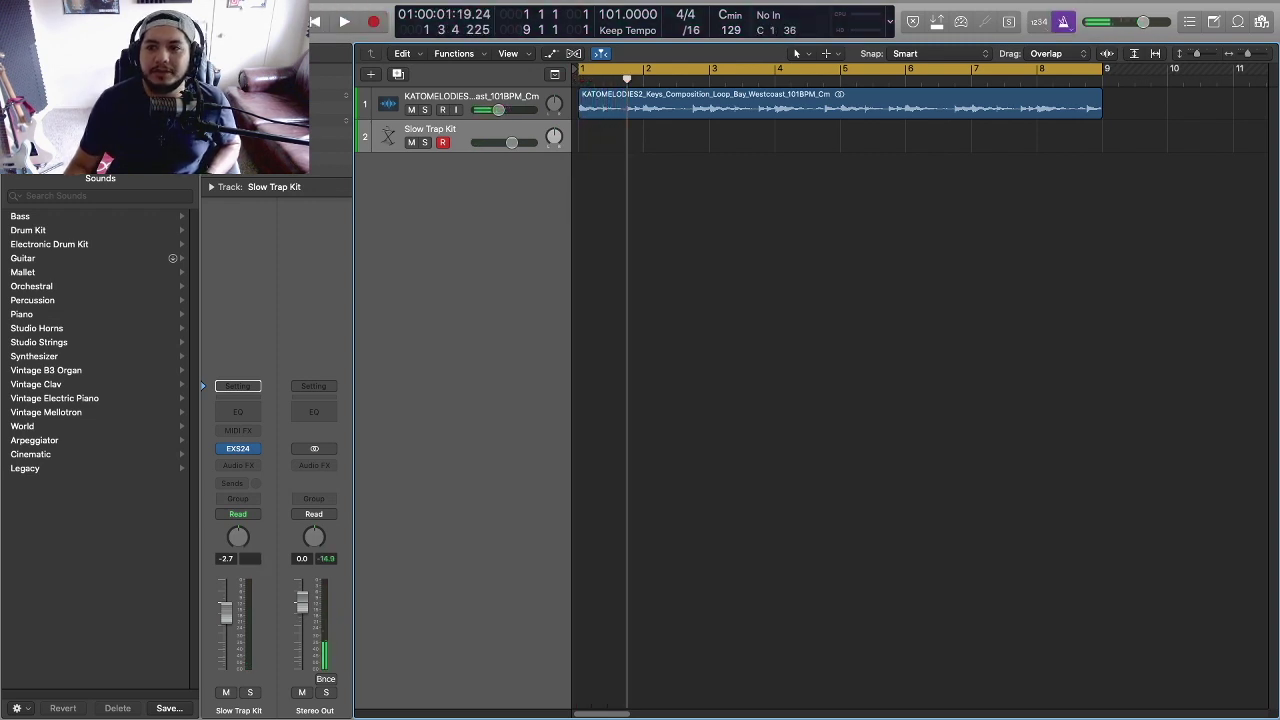
# - Enable the count-in and record a four-bar pattern of C2 hits on the Slow Trap Kit track from bar 1
pyautogui.rightClick(1063, 21)
pyautogui.click(1110, 37)
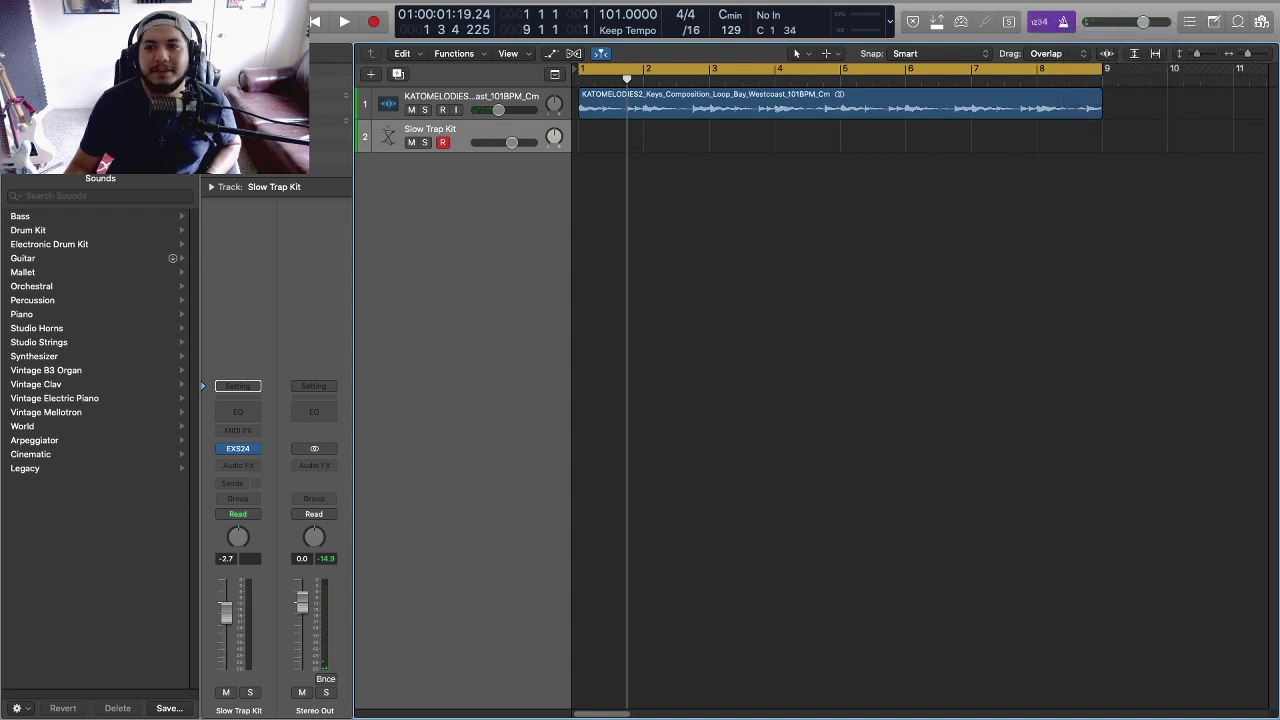
pyautogui.press('Return')
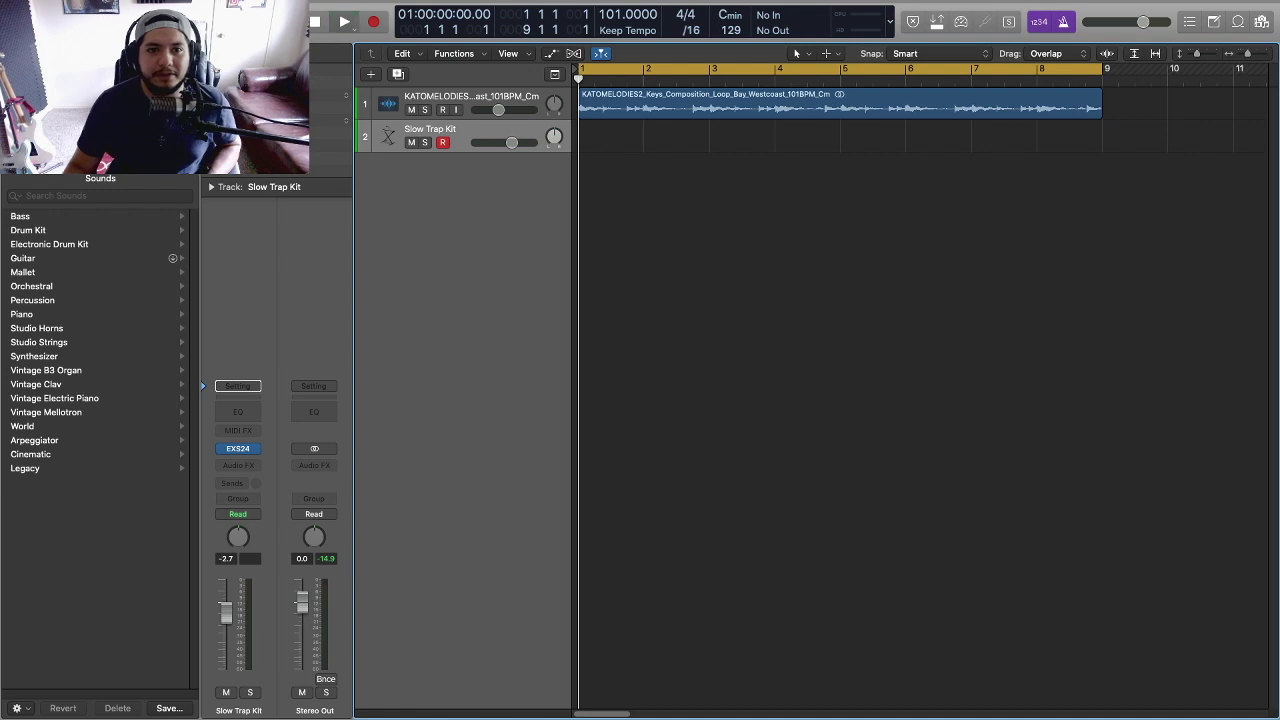
pyautogui.press('r')
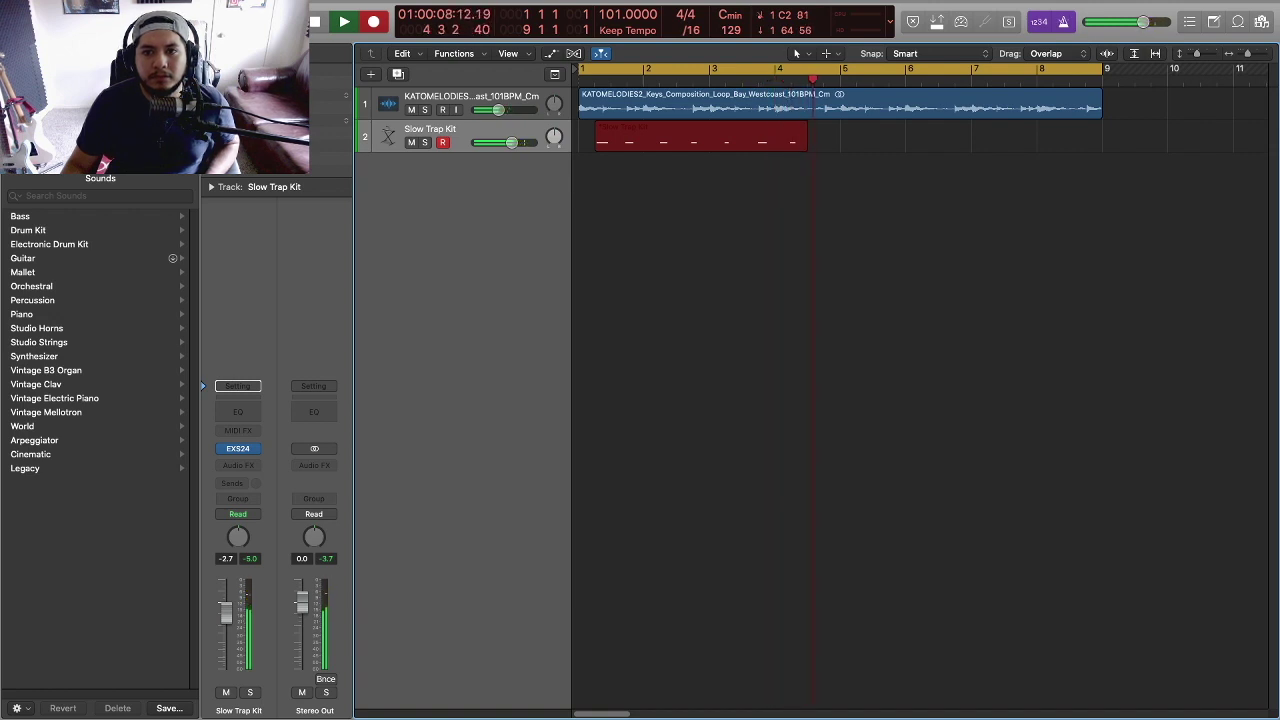
pyautogui.press('space')
pyautogui.press('Return')
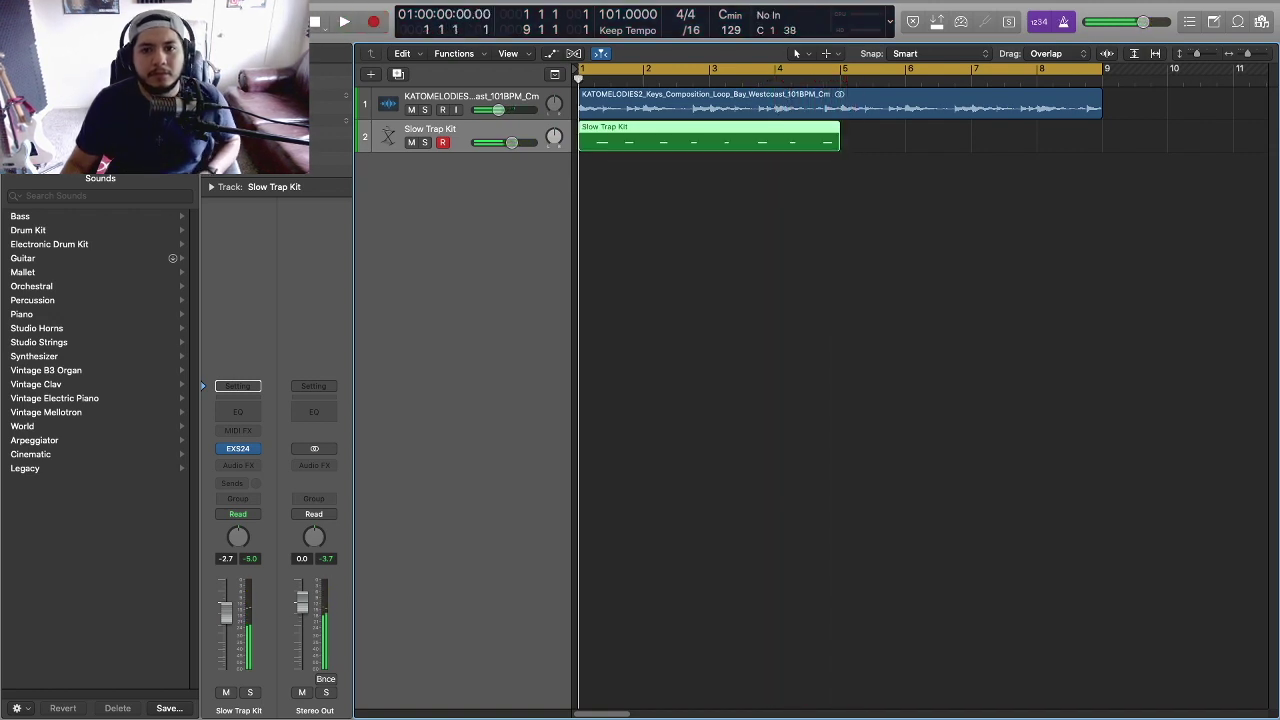
# - Extend the Slow Trap Kit region to bar 9 and delete the stray D2 note near the end of bar 4
pyautogui.moveTo(839, 135); pyautogui.dragTo(1102, 135)
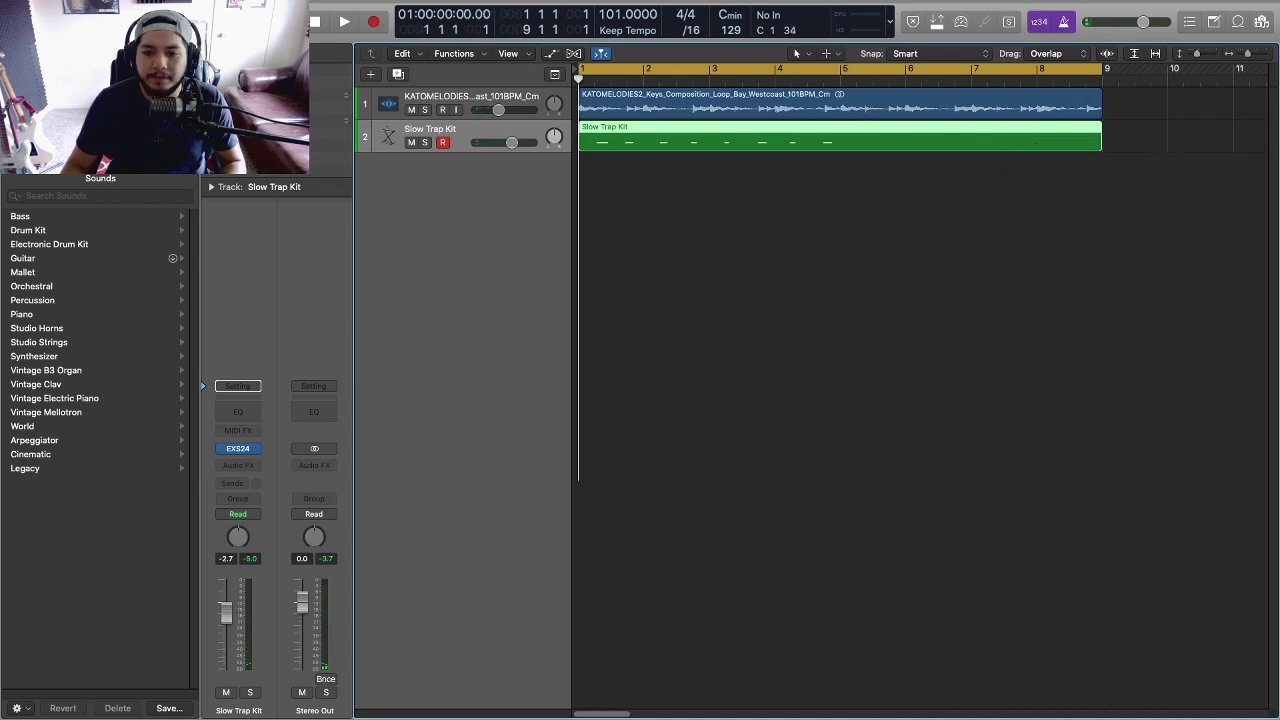
pyautogui.press('e')
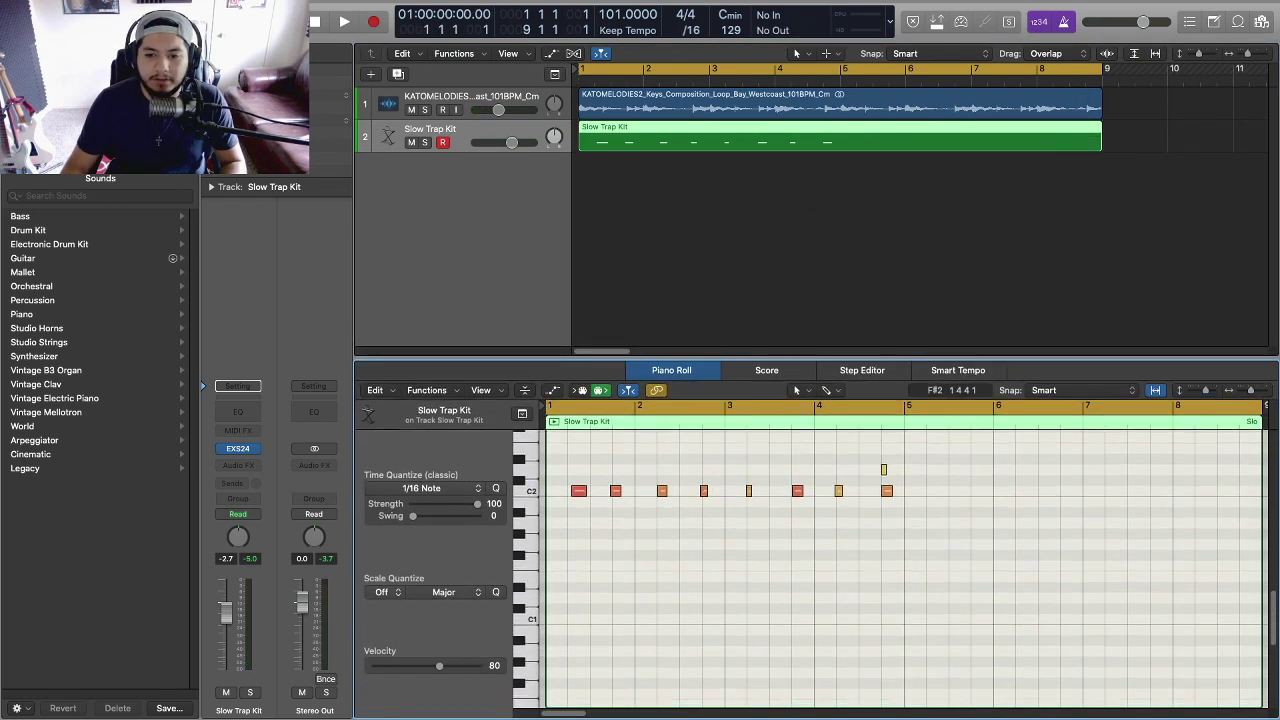
pyautogui.moveTo(936, 450); pyautogui.dragTo(864, 474)
pyautogui.press('Delete')
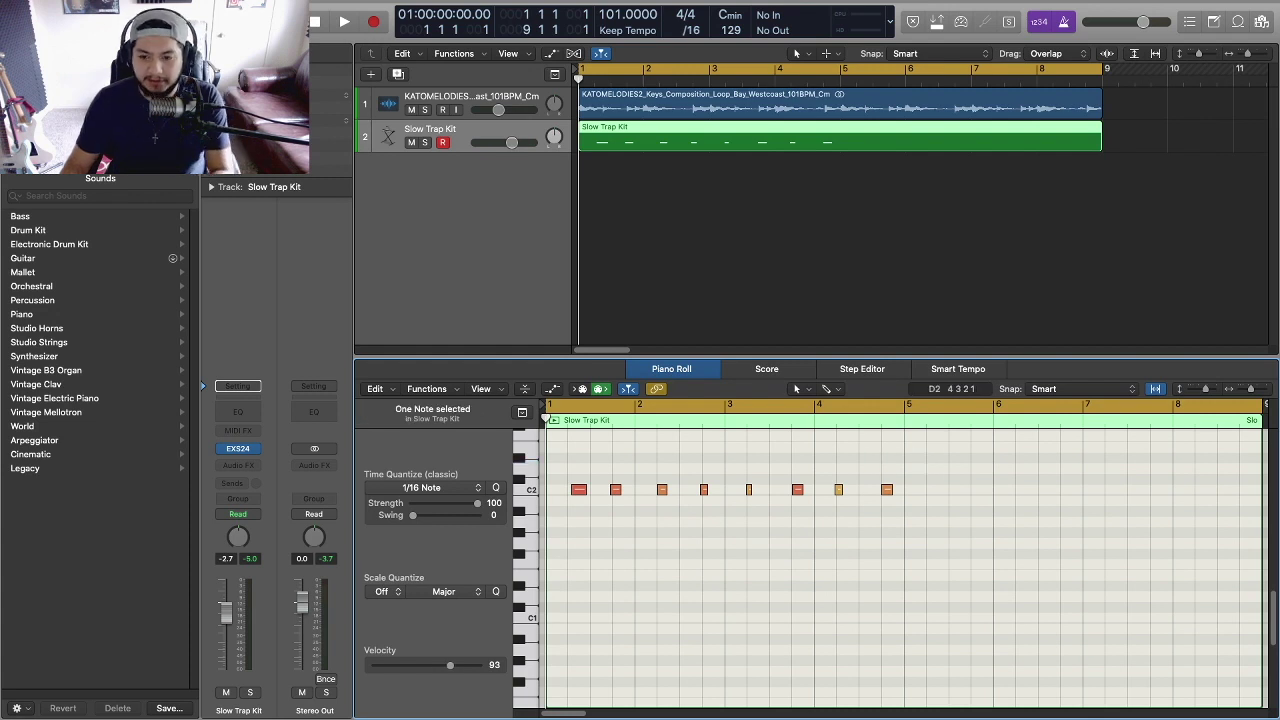
# - Quantize the eight C2 notes to 1/16 and move the first note earlier onto beat 2 of bar 1
pyautogui.moveTo(926, 570); pyautogui.dragTo(530, 480)
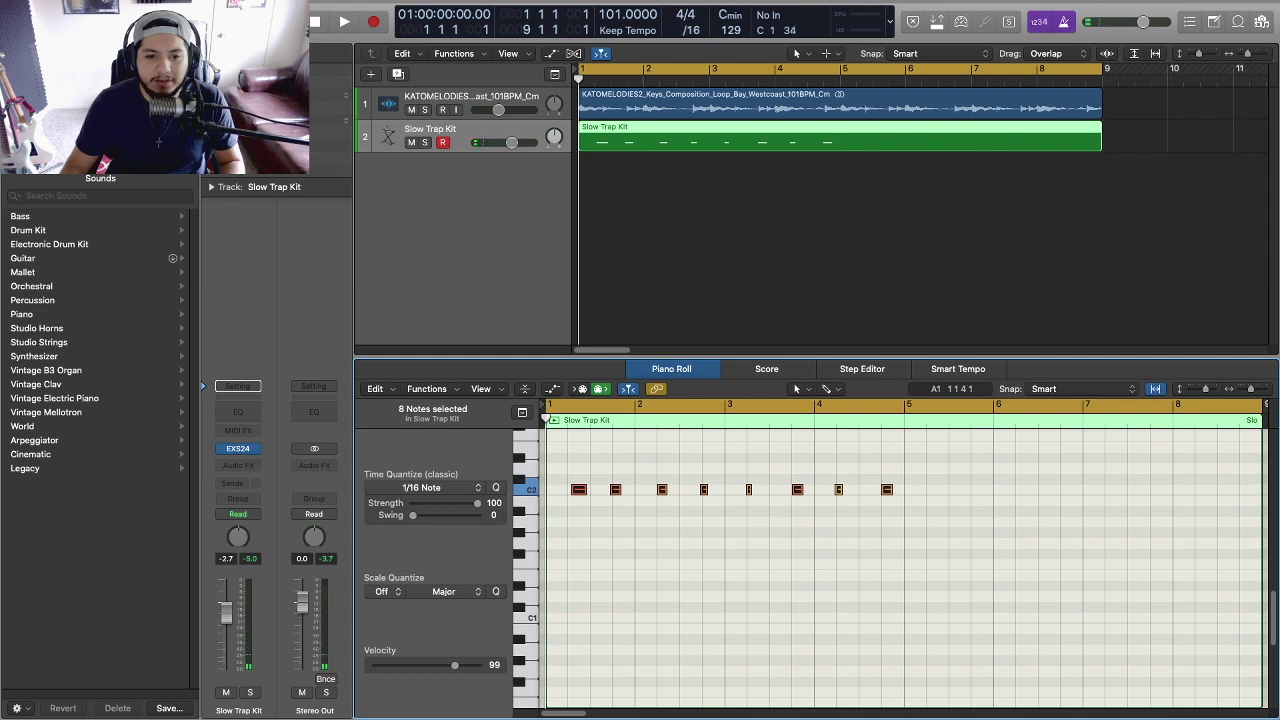
pyautogui.press('q')
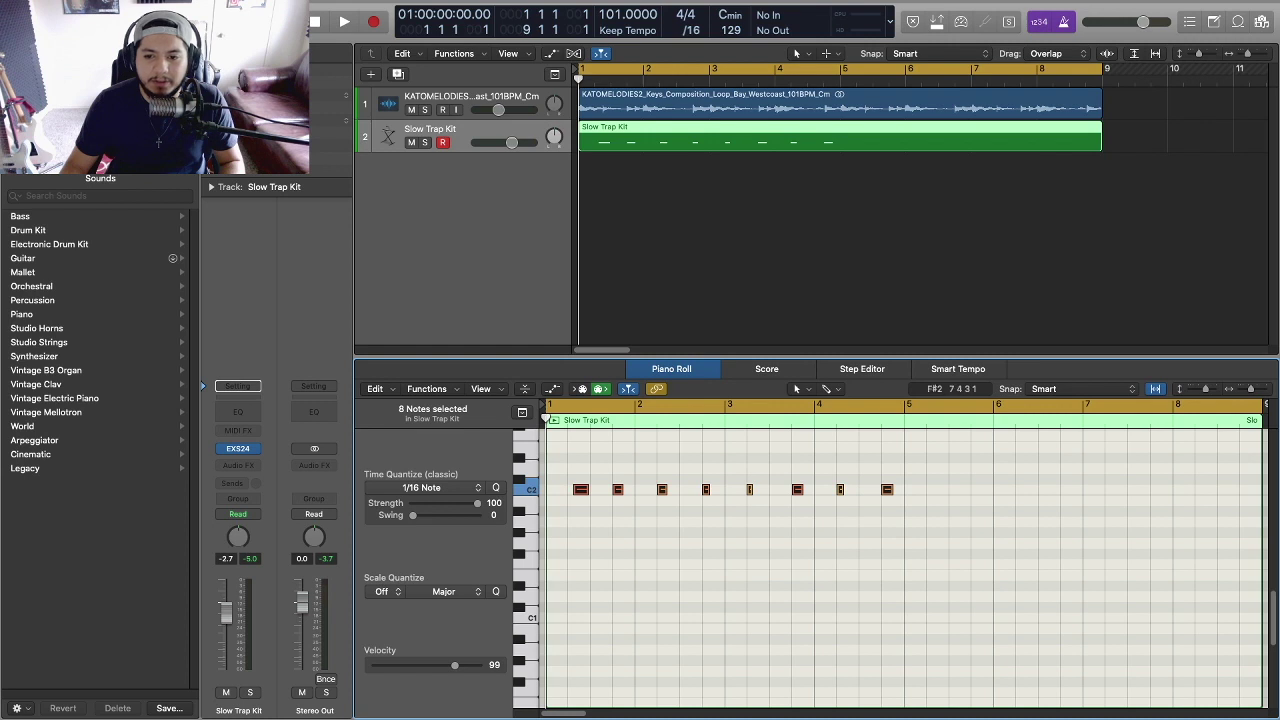
pyautogui.press('super+Right')
pyautogui.hscroll(-3, 943, 543)
pyautogui.click(652, 543)
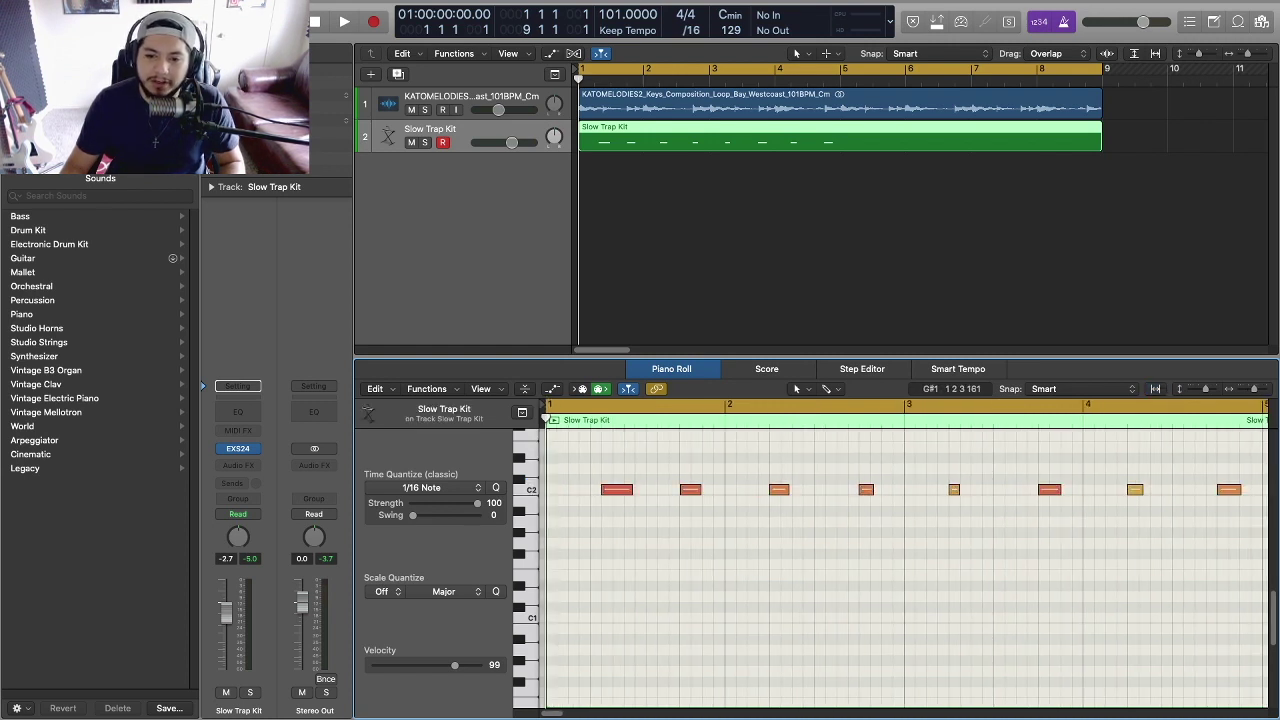
pyautogui.click(617, 489)
pyautogui.moveTo(617, 489); pyautogui.dragTo(606, 489)
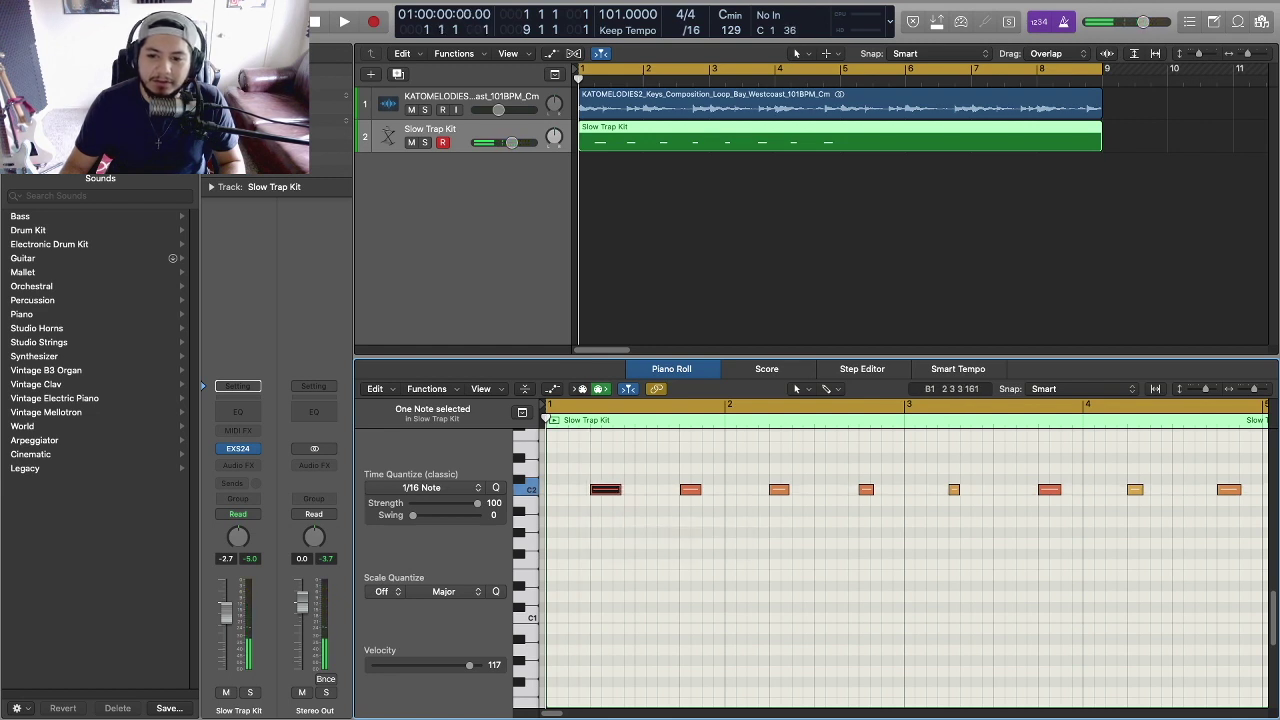
# - Select all eight C2 notes in bars 1 to 4 and repeat them across bars 5 to 8
pyautogui.hscroll(3, 900, 555)
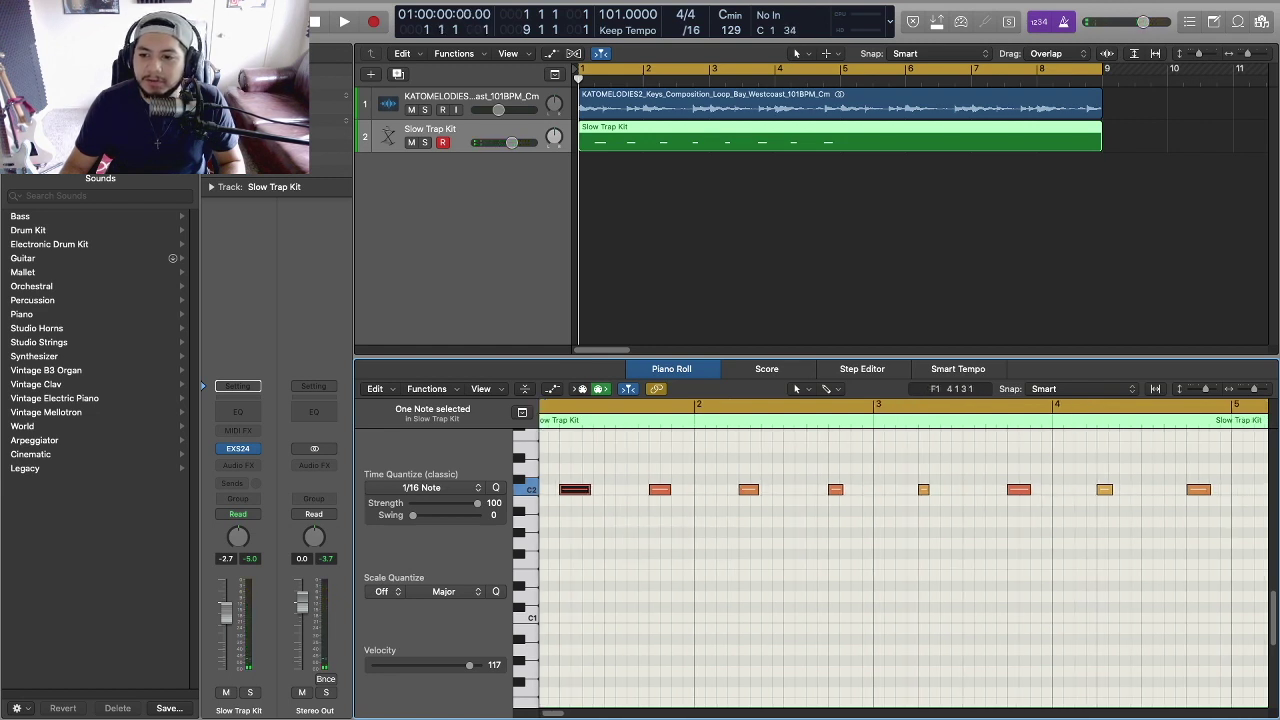
pyautogui.hscroll(6, 900, 555)
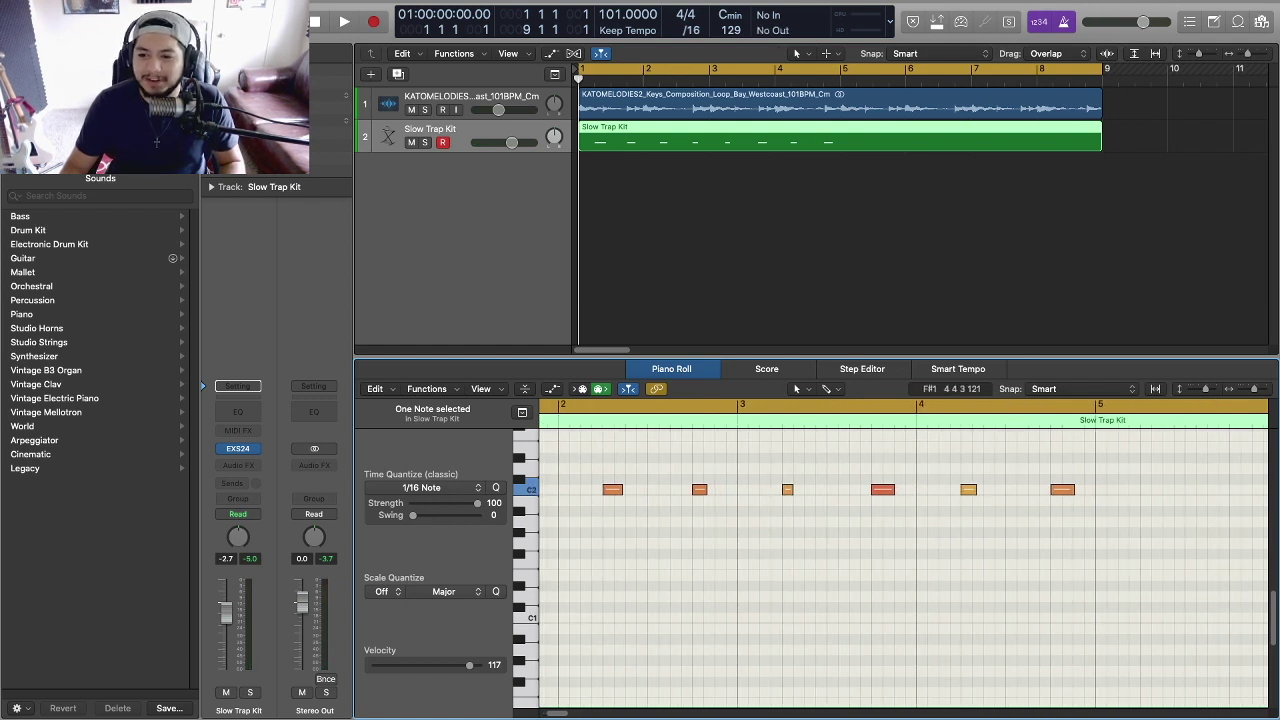
pyautogui.moveTo(1112, 590); pyautogui.dragTo(540, 426)
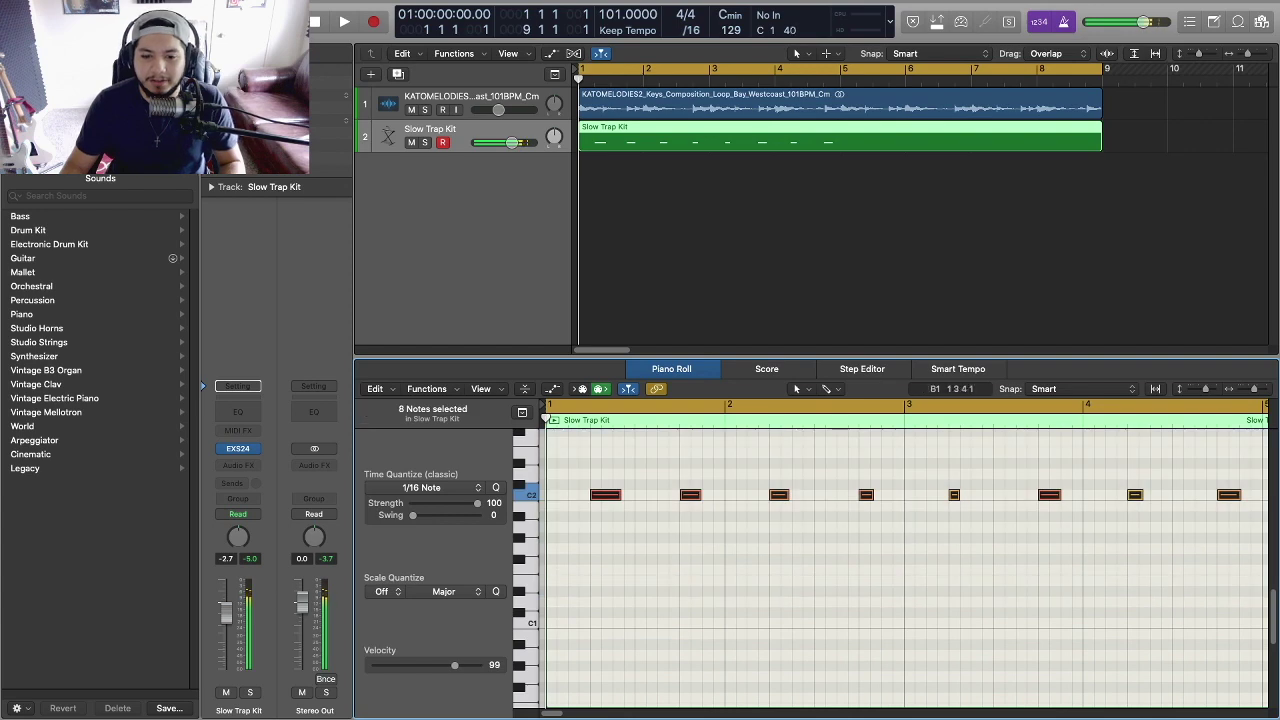
pyautogui.press('super+r')
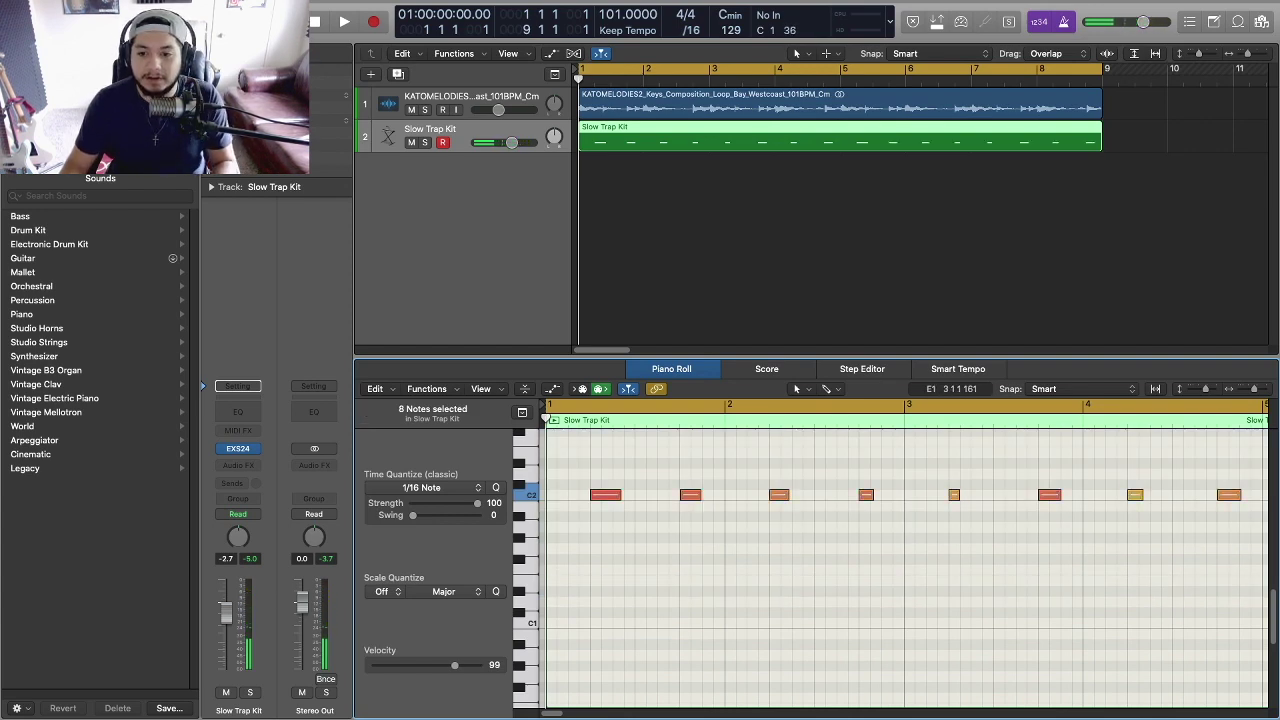
pyautogui.hscroll(20, 905, 560)
pyautogui.hscroll(12, 900, 560)
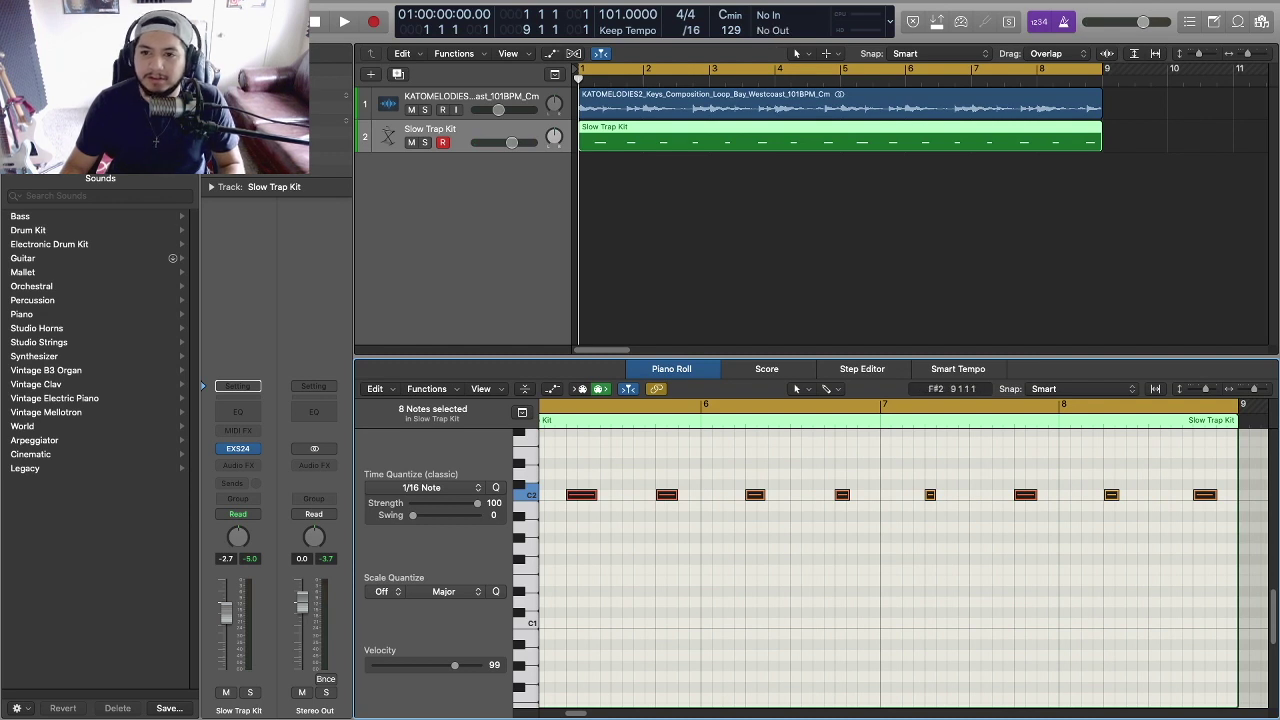
# - Play the Slow Trap Kit pattern with the keys loop from bar 1 to check the timing, and stop playback
pyautogui.press('shift+super+a')
pyautogui.press('space')
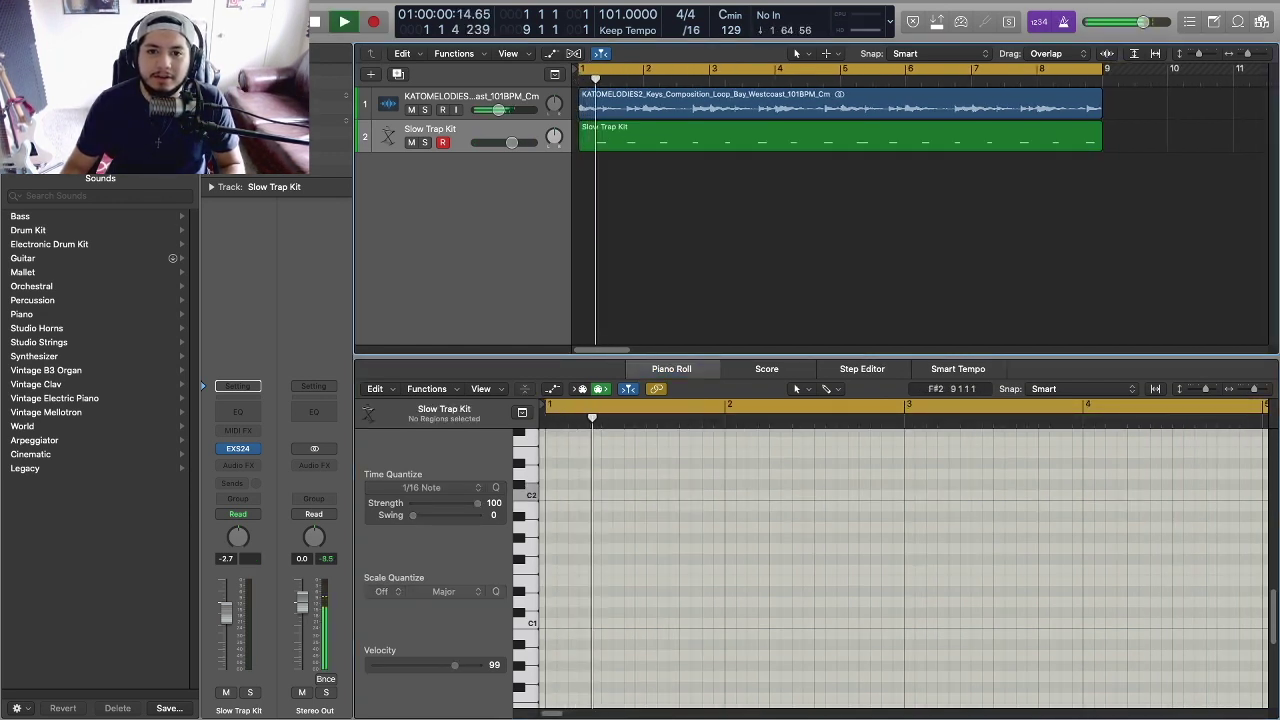
pyautogui.press('super+z')
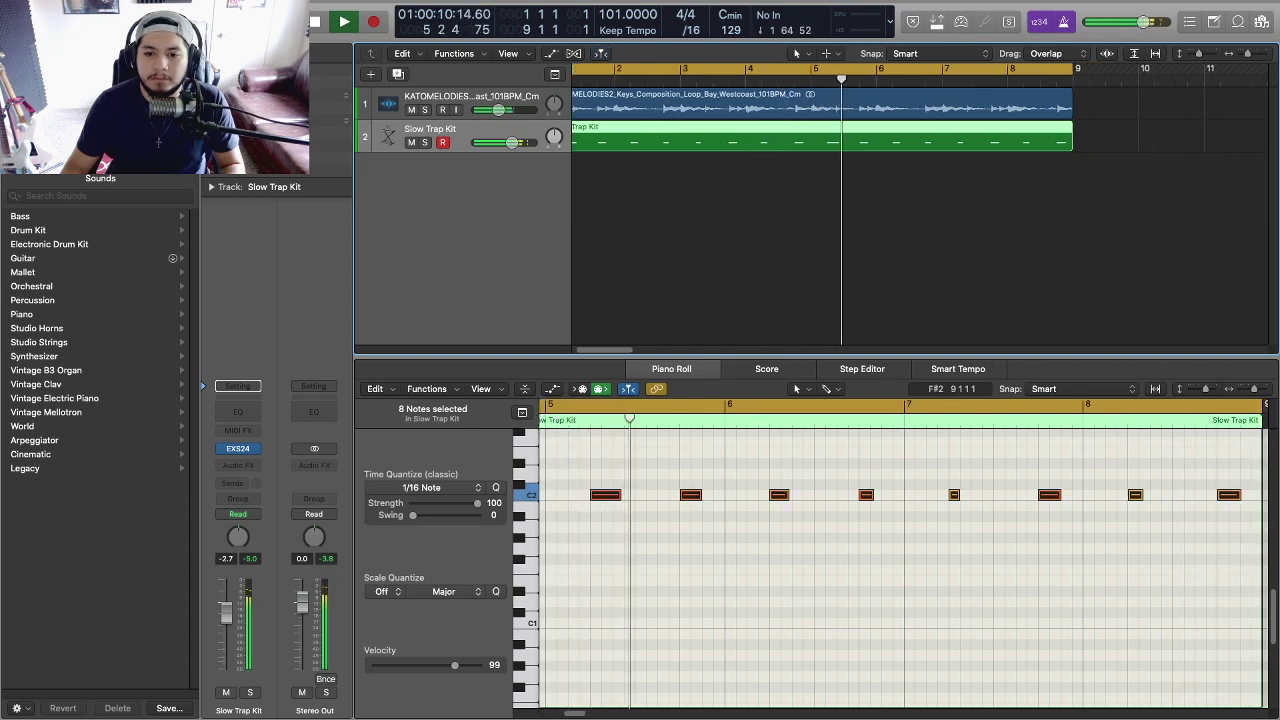
pyautogui.press('space')
# - Select all C2 notes in the Slow Trap Kit region and lengthen each so it reaches the start of the following note
pyautogui.click(780, 250)
pyautogui.click(765, 134)
pyautogui.hscroll(-8, 745, 540)
pyautogui.click(738, 548)
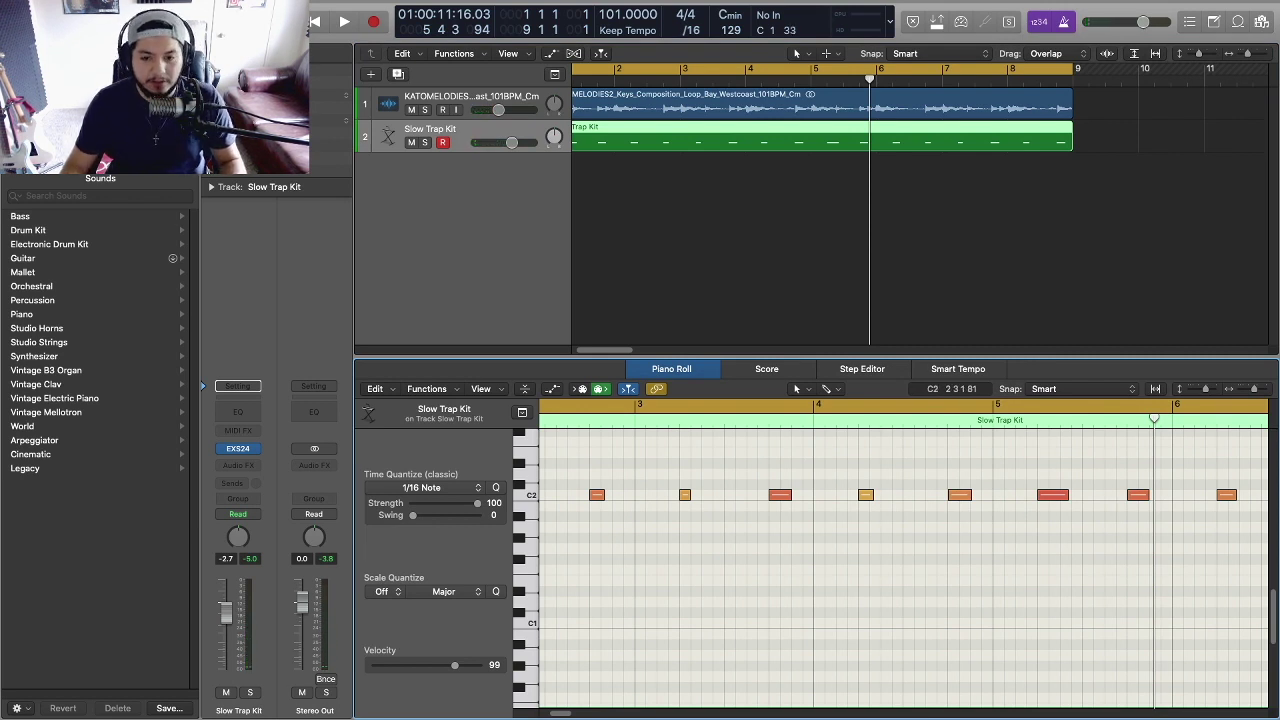
pyautogui.click(526, 495)
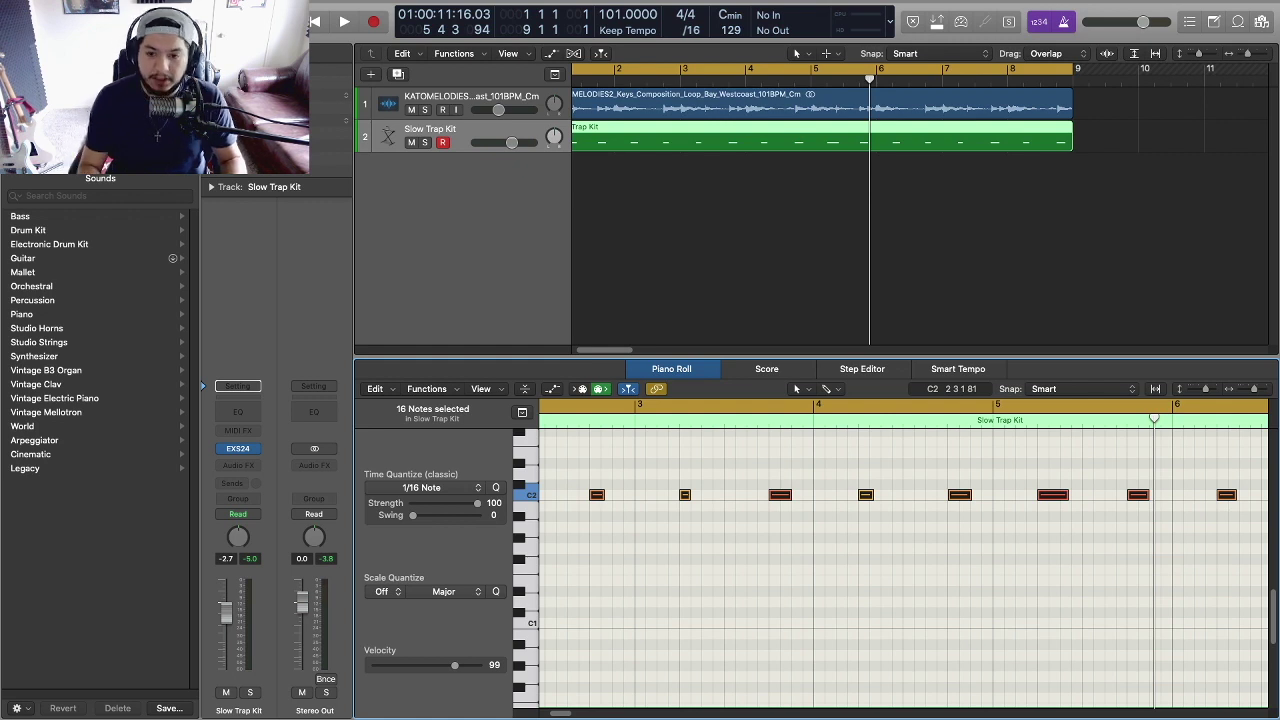
pyautogui.hotkey('shift', 'l')
pyautogui.hscroll(2, 900, 550)
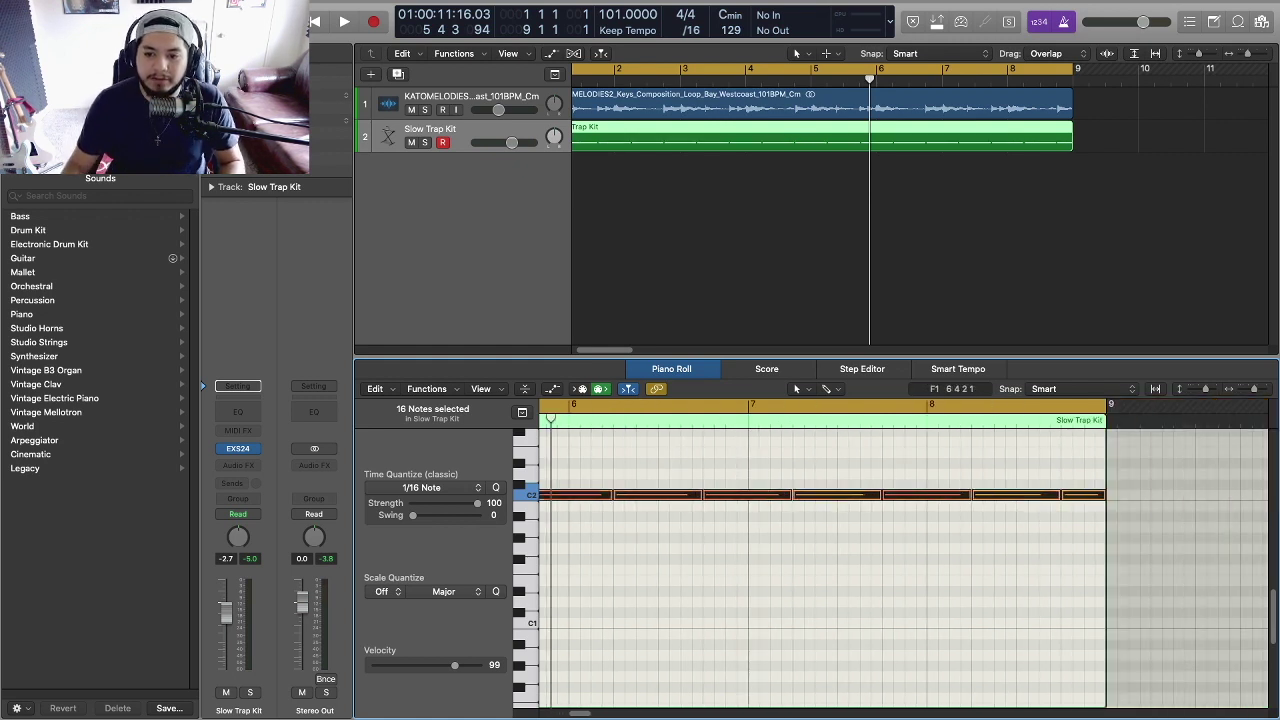
pyautogui.hscroll(-10, 900, 550)
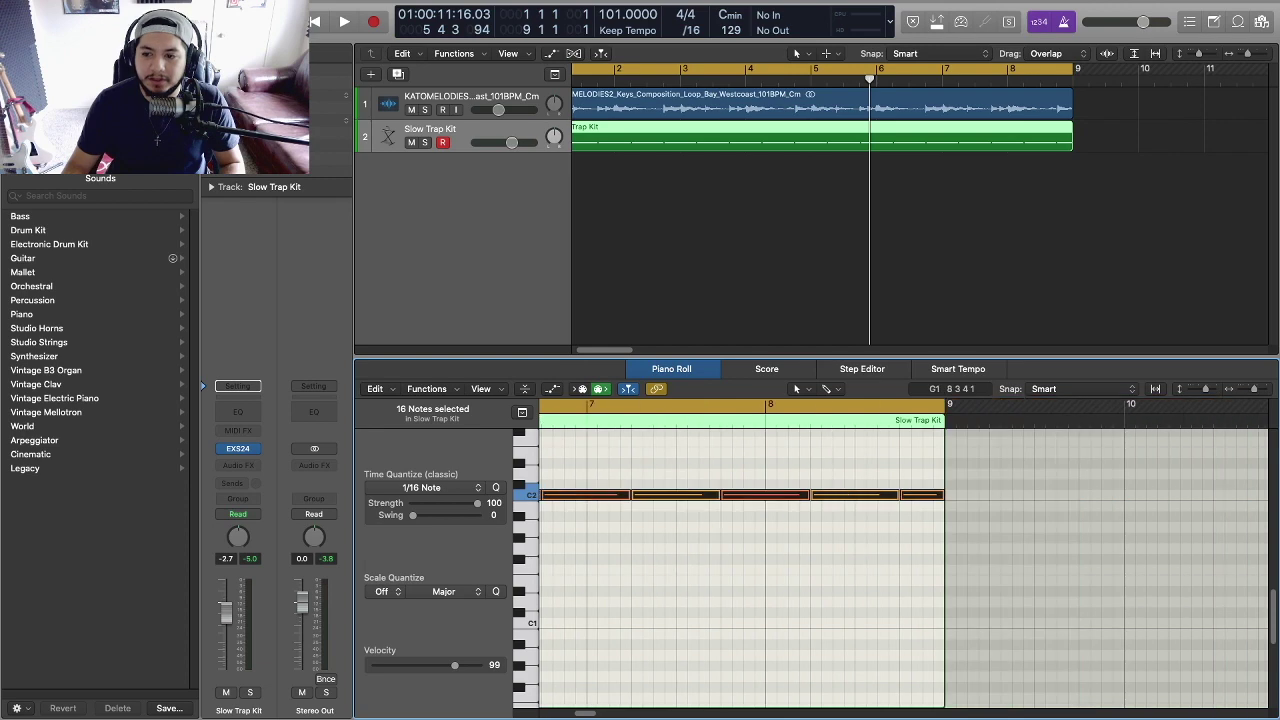
pyautogui.click(695, 548)
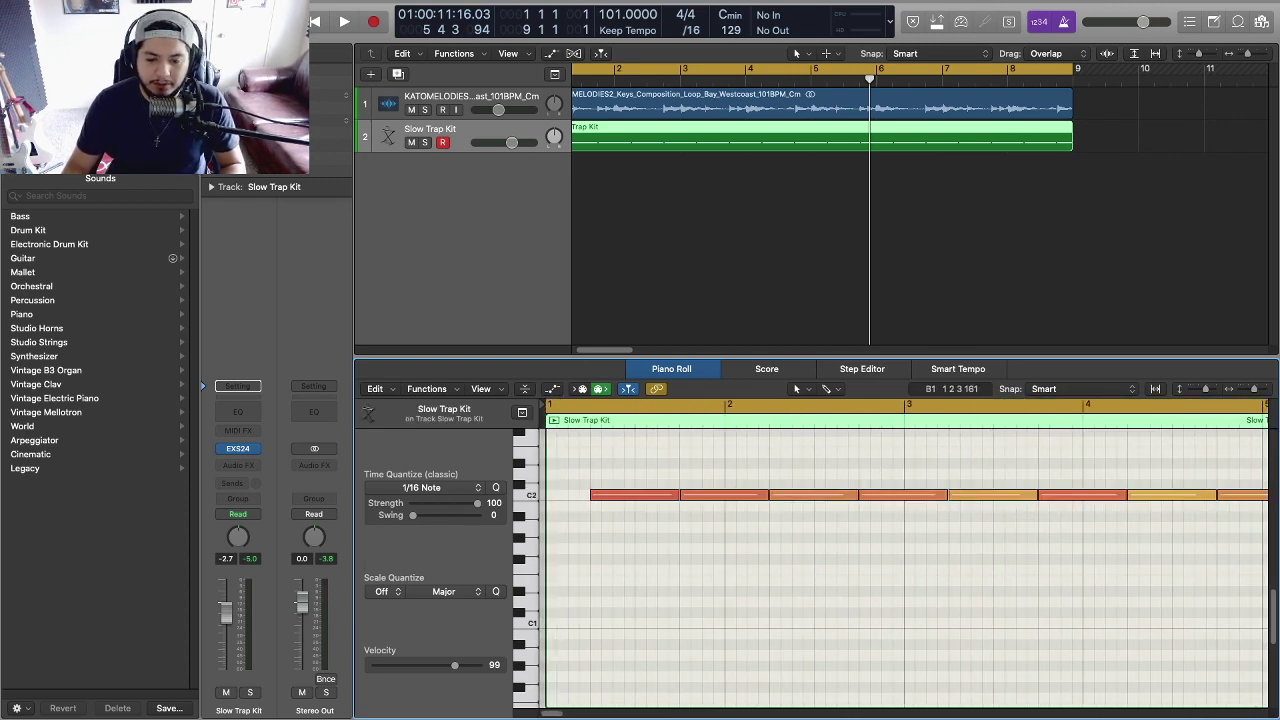
pyautogui.click(605, 495)
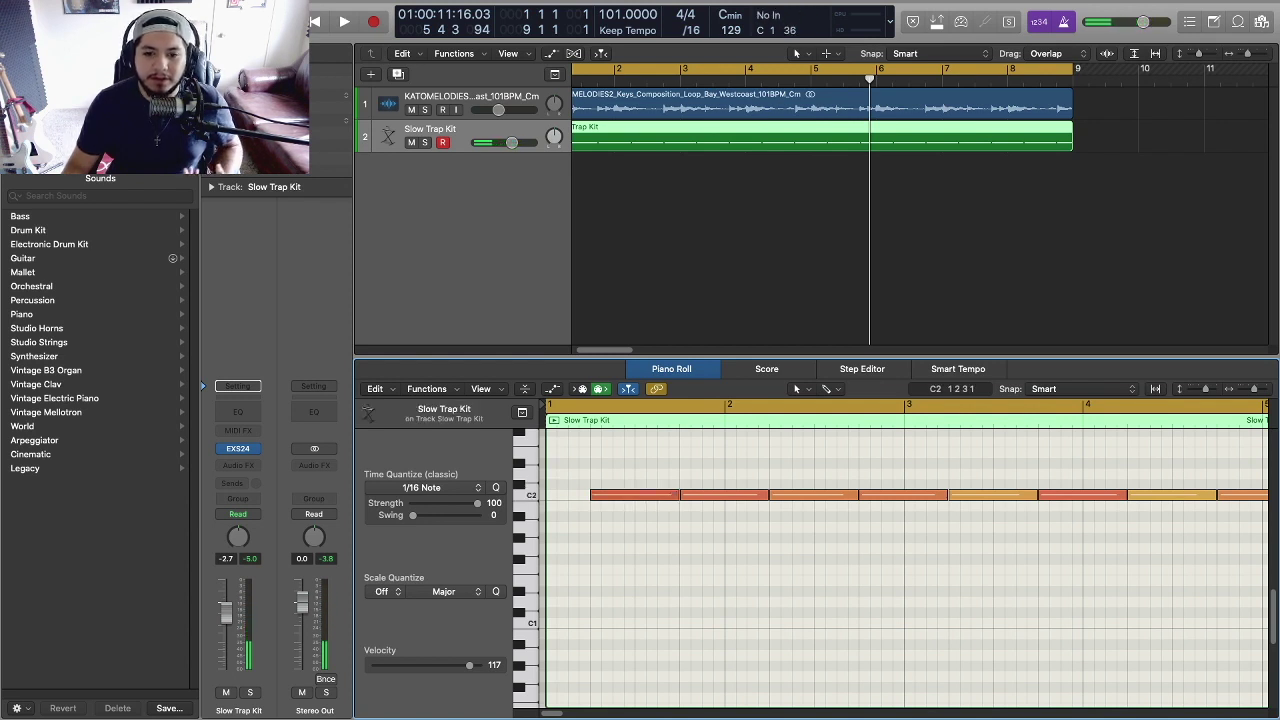
# - Return the playhead to bar 1 and duplicate the Slow Trap Kit track as a new empty track below it
pyautogui.moveTo(626, 495)
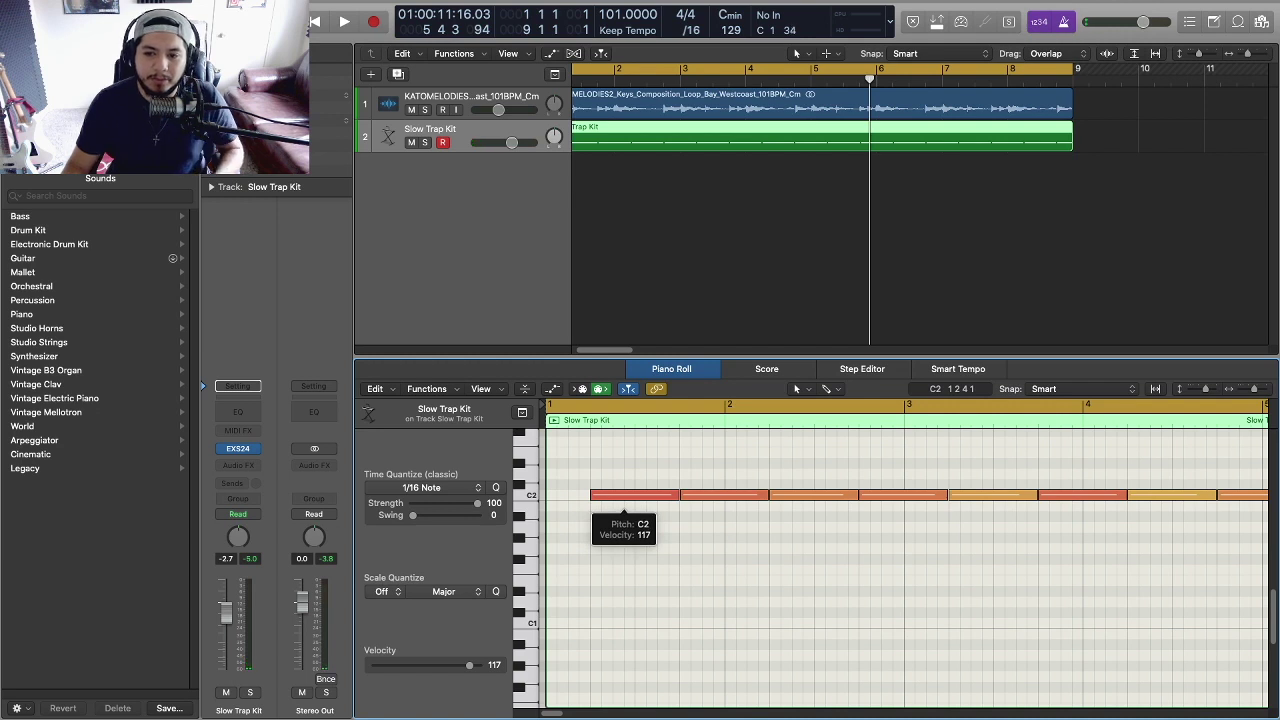
pyautogui.click(626, 495)
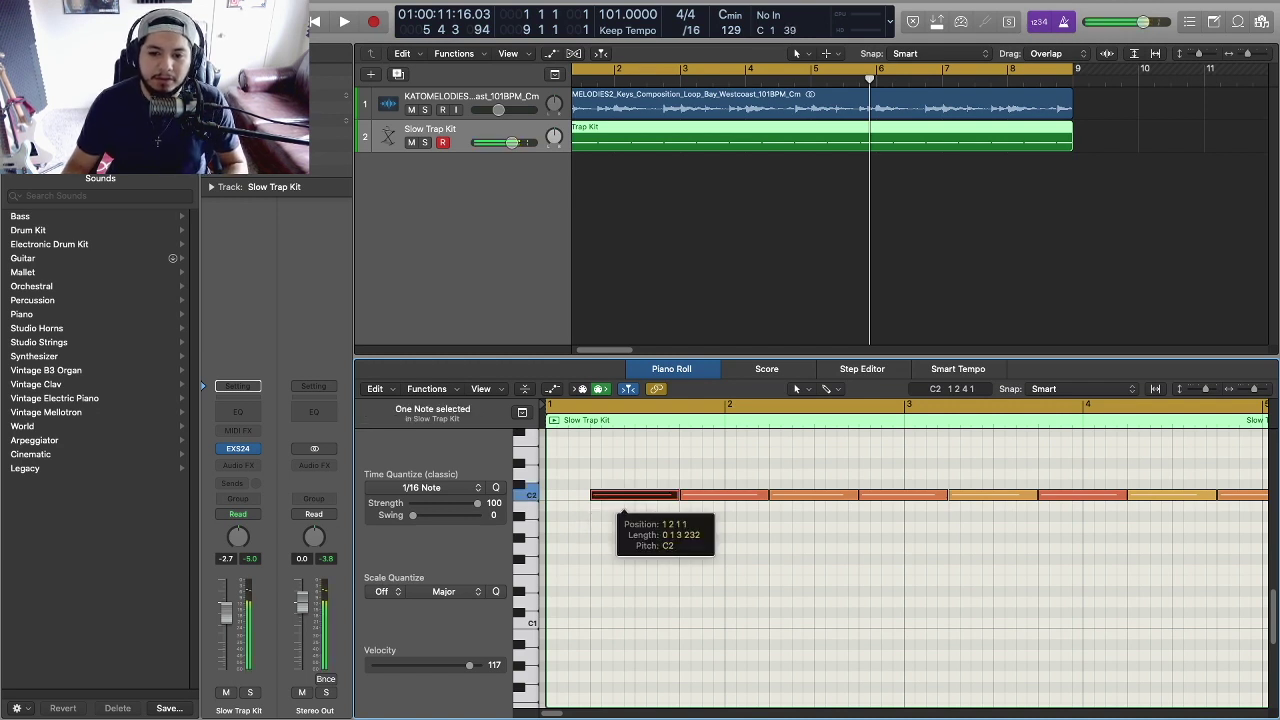
pyautogui.click(722, 250)
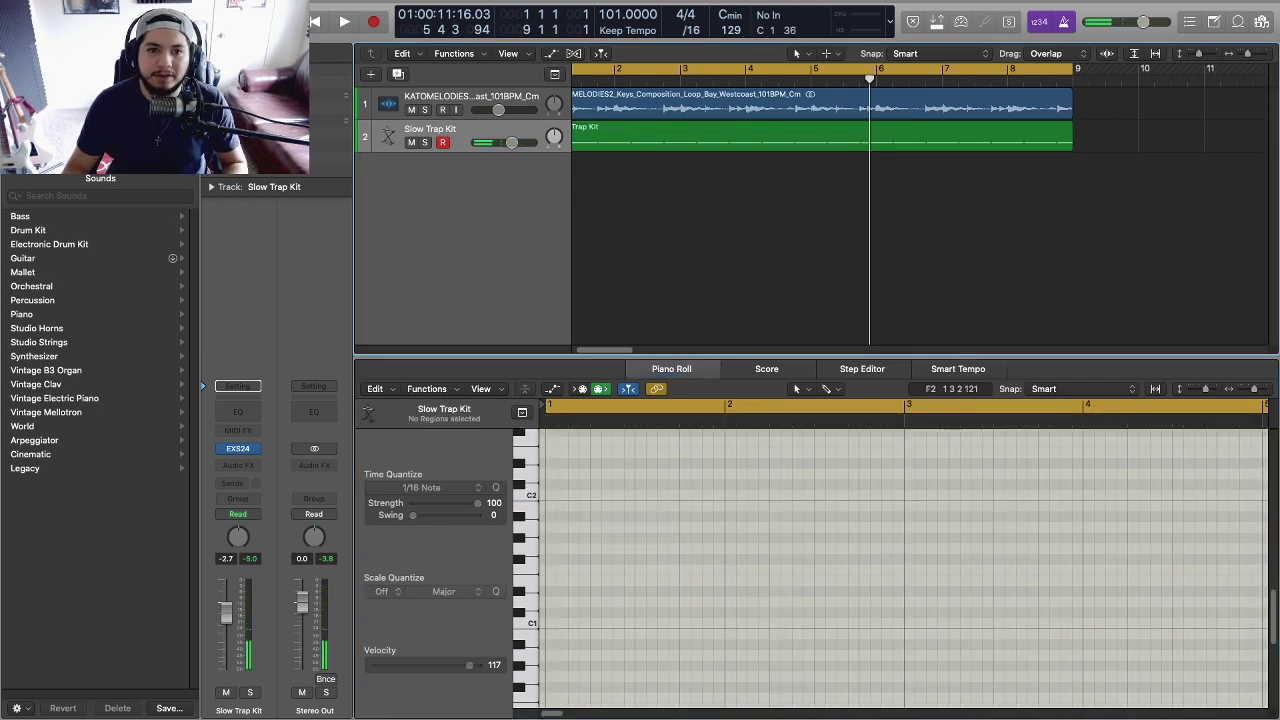
pyautogui.press('Return')
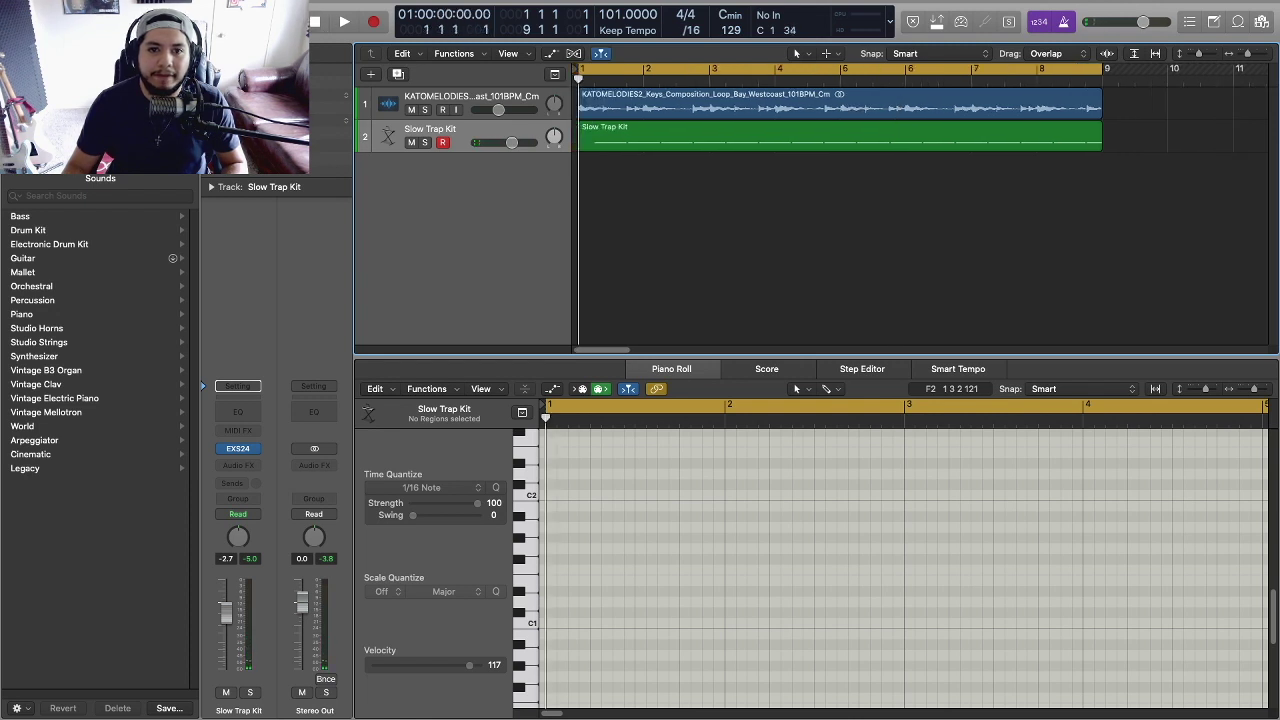
pyautogui.click(840, 135)
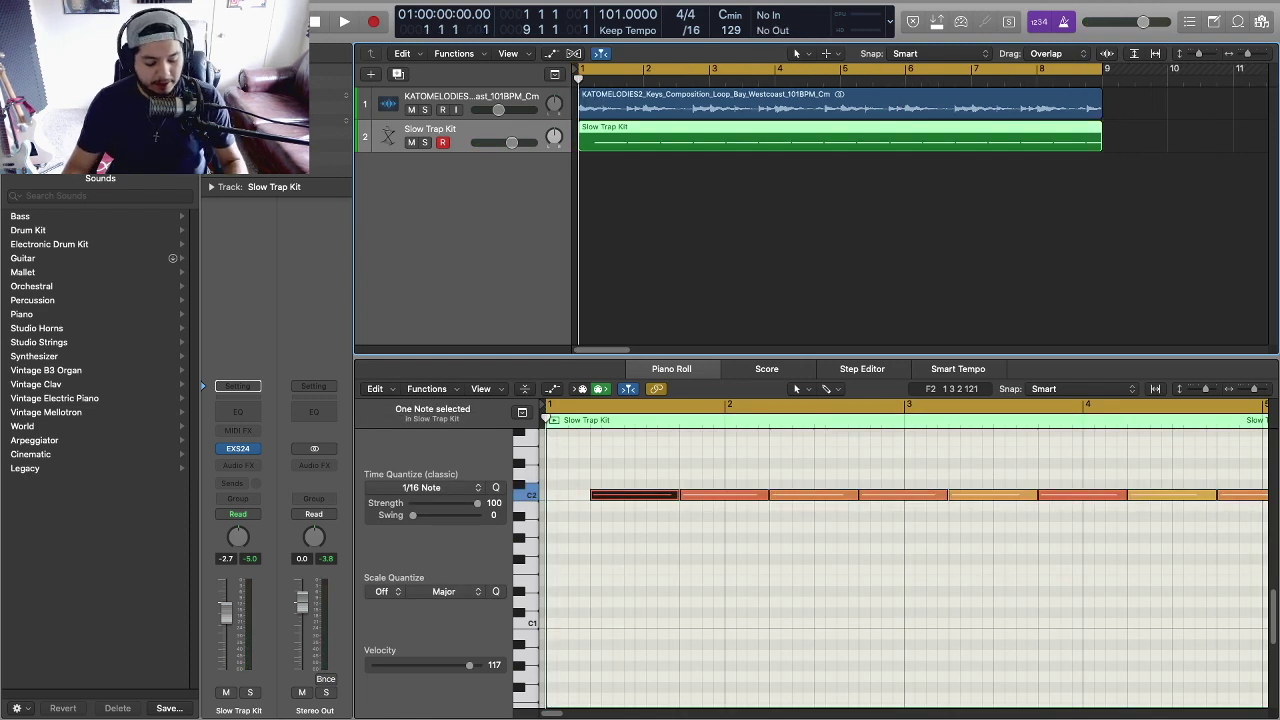
pyautogui.press('super+d')
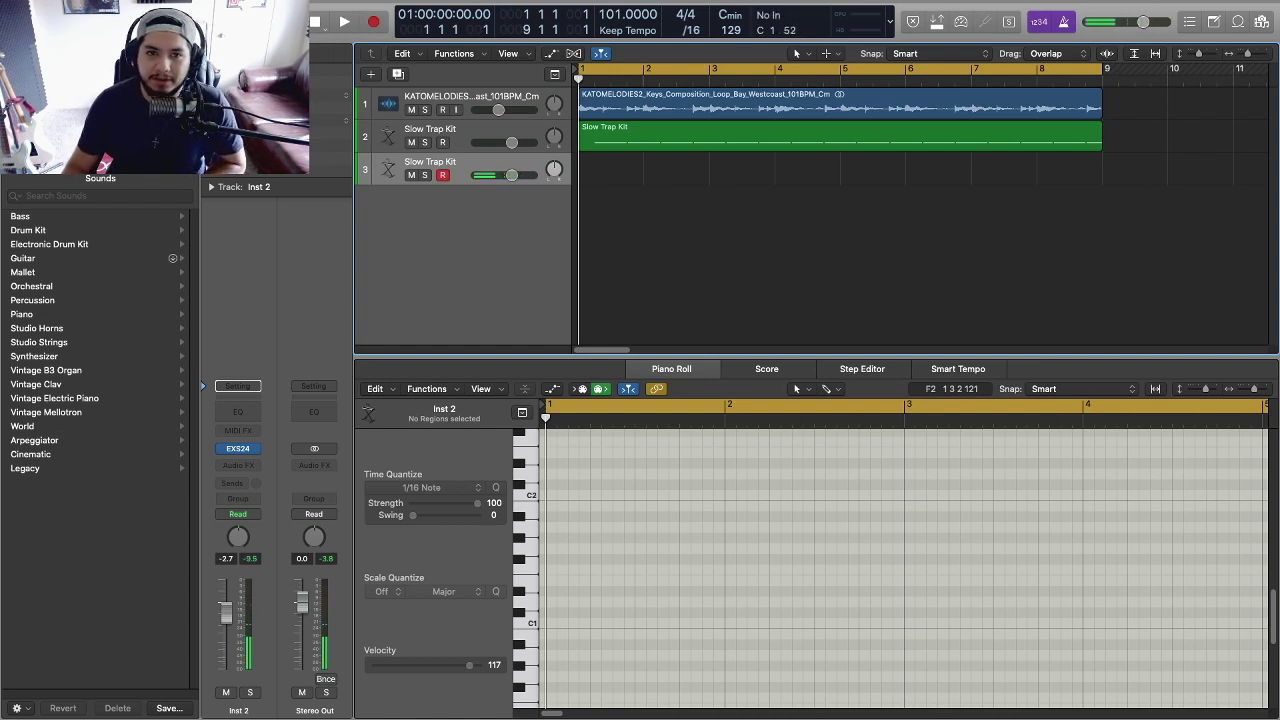
# - Record a B2 pattern on the new Slow Trap Kit track over bars 1 to 4 and extend its region to bar 9
pyautogui.press('space')
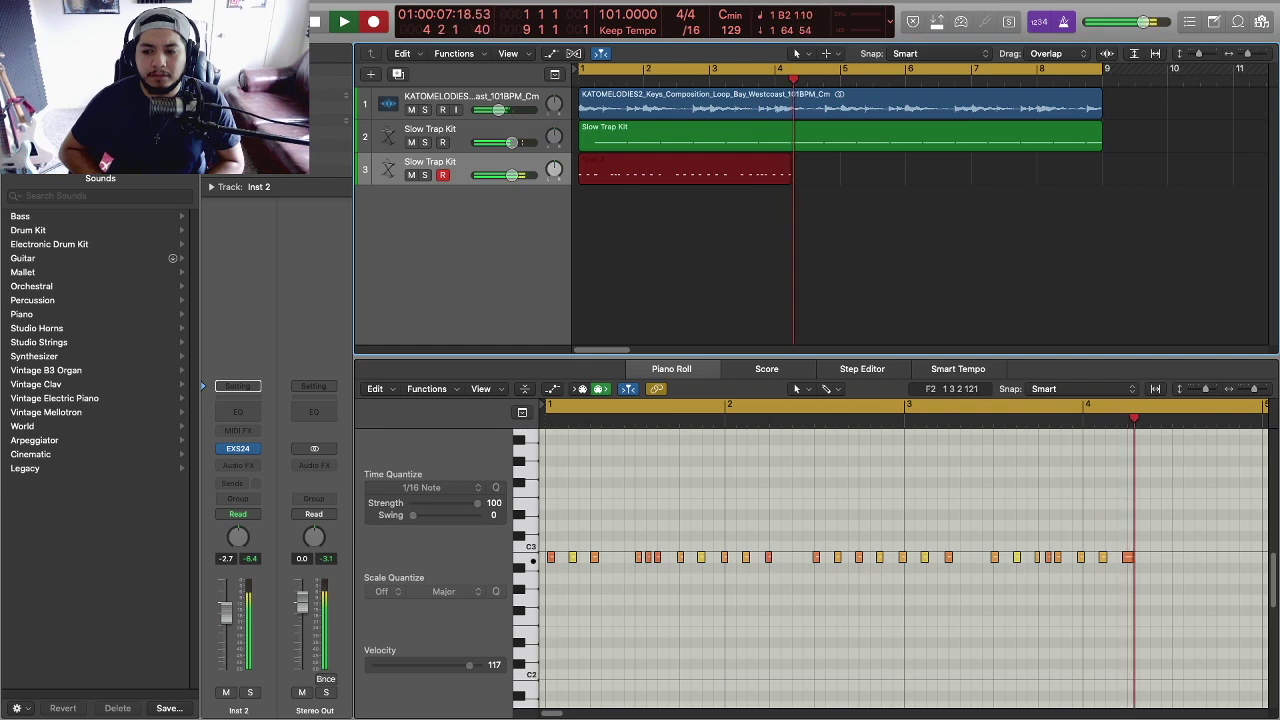
pyautogui.press('space')
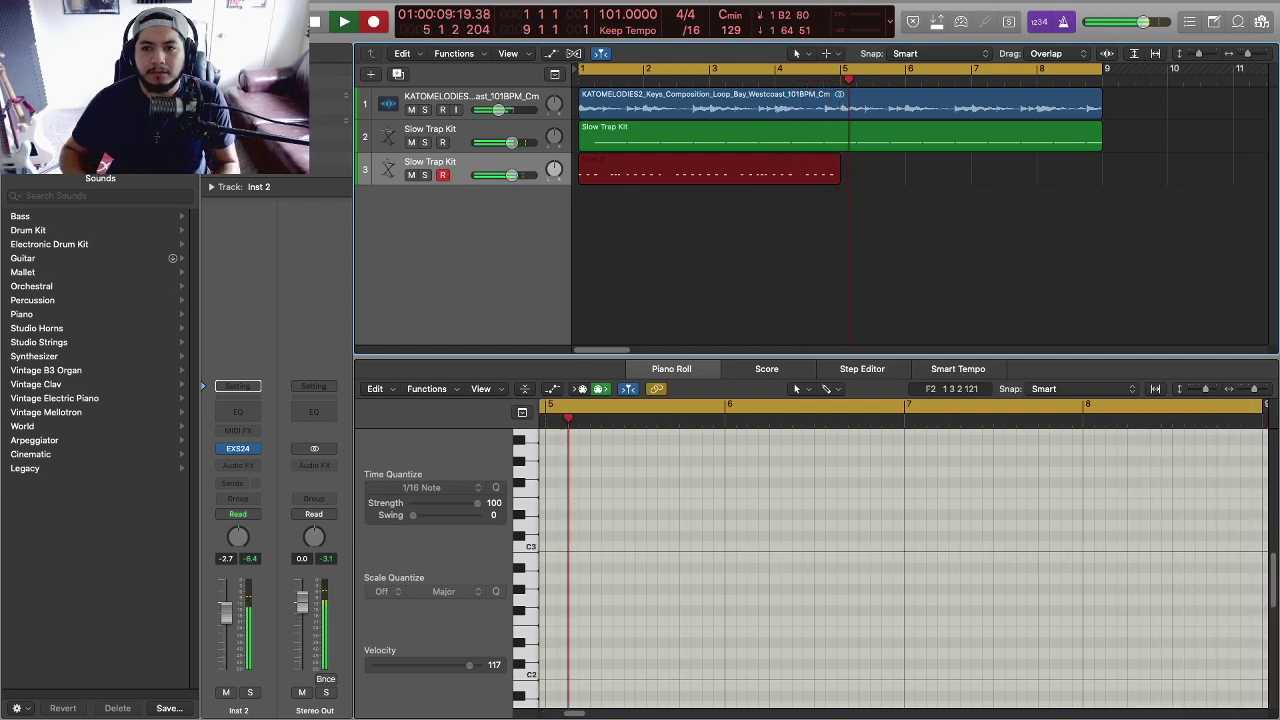
pyautogui.moveTo(838, 176); pyautogui.dragTo(1101, 176)
# - Select all B2 notes in the new region, quantize them to 1/16, and play the pattern with the other tracks
pyautogui.press('e')
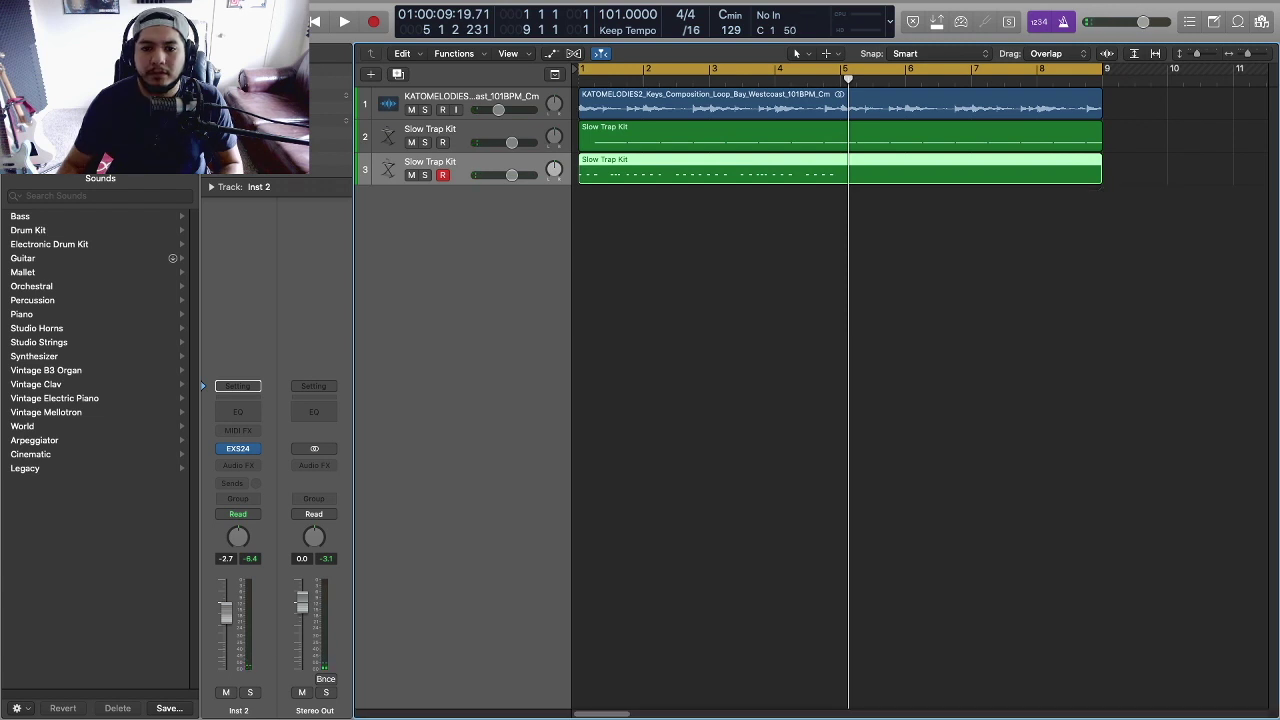
pyautogui.press('e')
pyautogui.press('super+a')
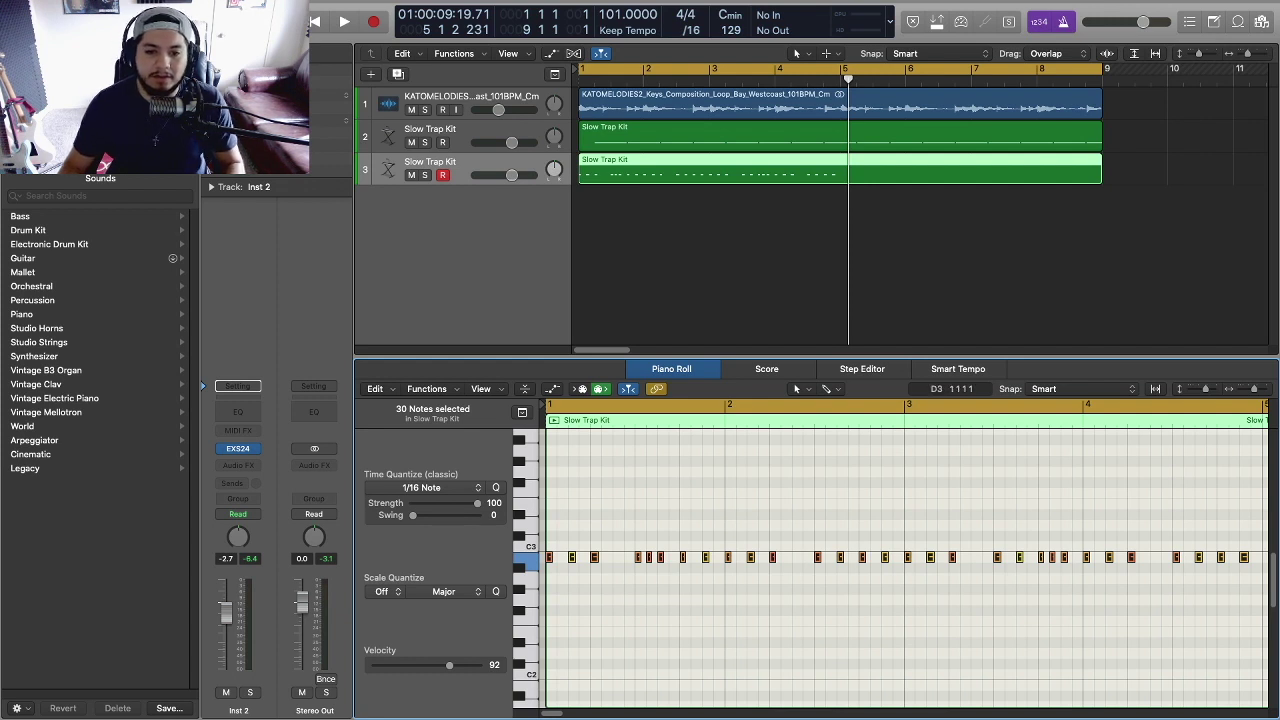
pyautogui.press('space')
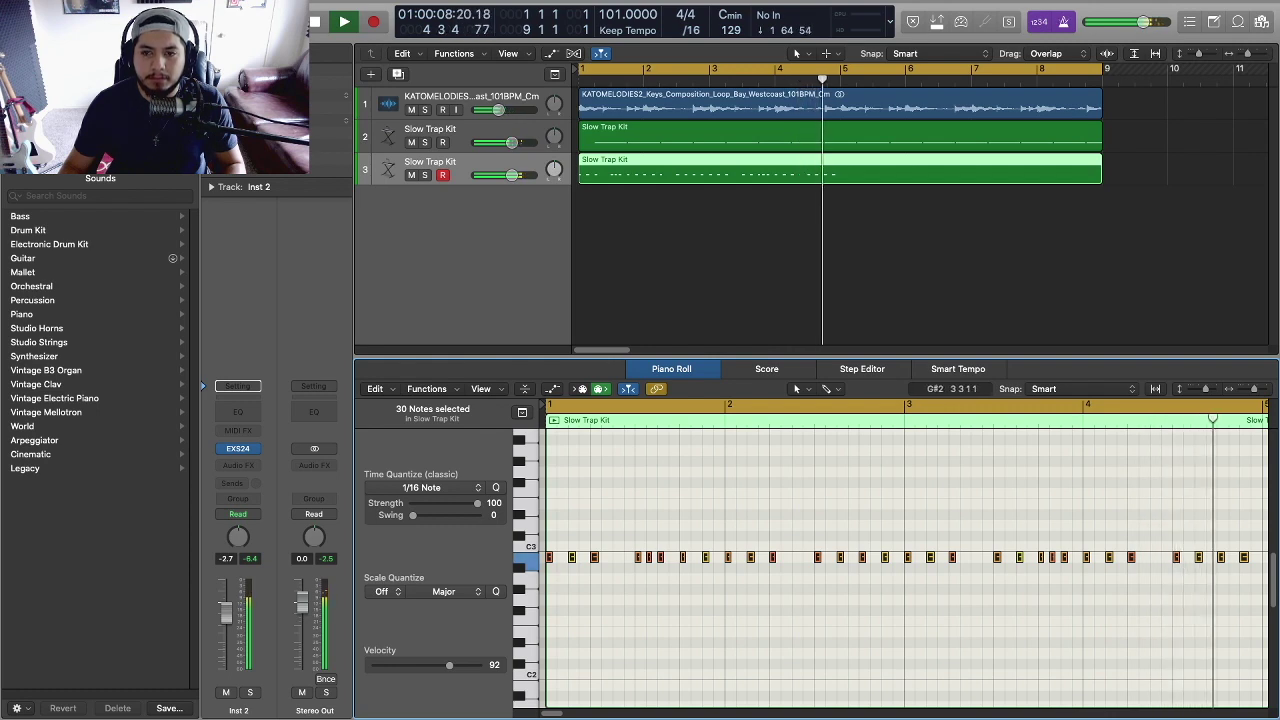
# - Stop playback at bar 5, copy all B2 notes, and paste them there to fill bars 5 to 8
pyautogui.click(880, 168)
pyautogui.click(753, 515)
pyautogui.press('super+a')
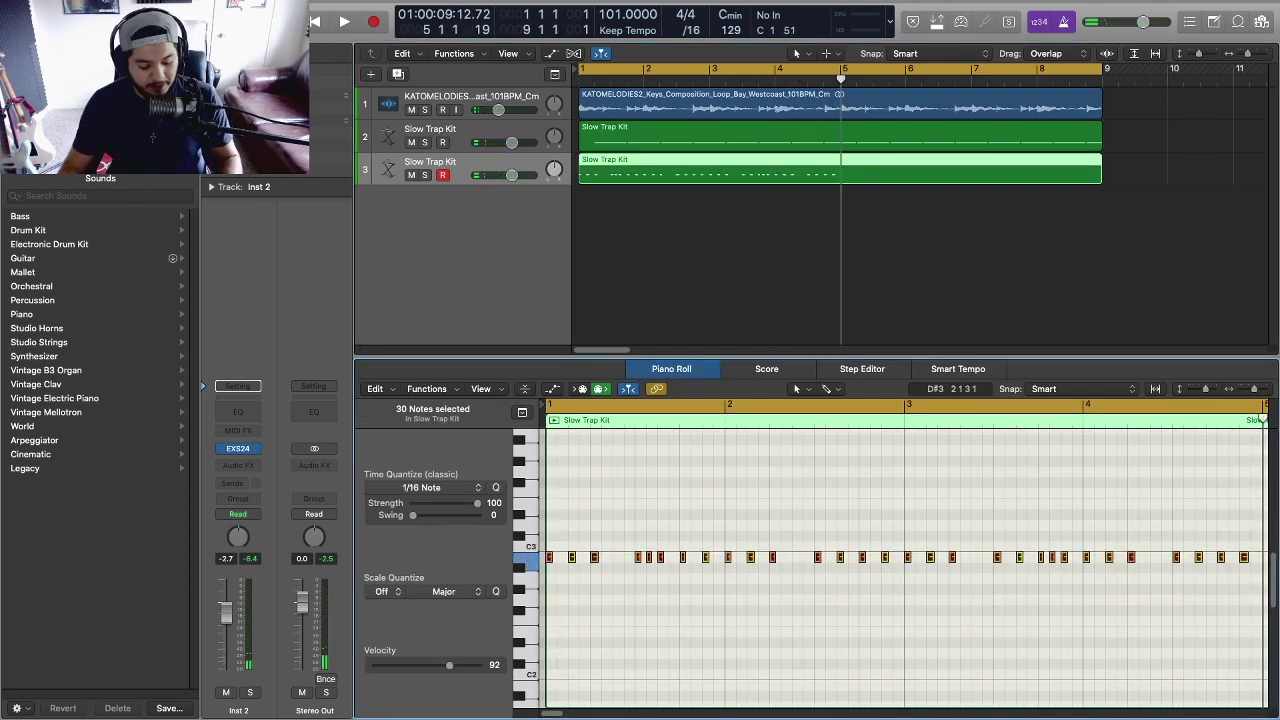
pyautogui.press('super+v')
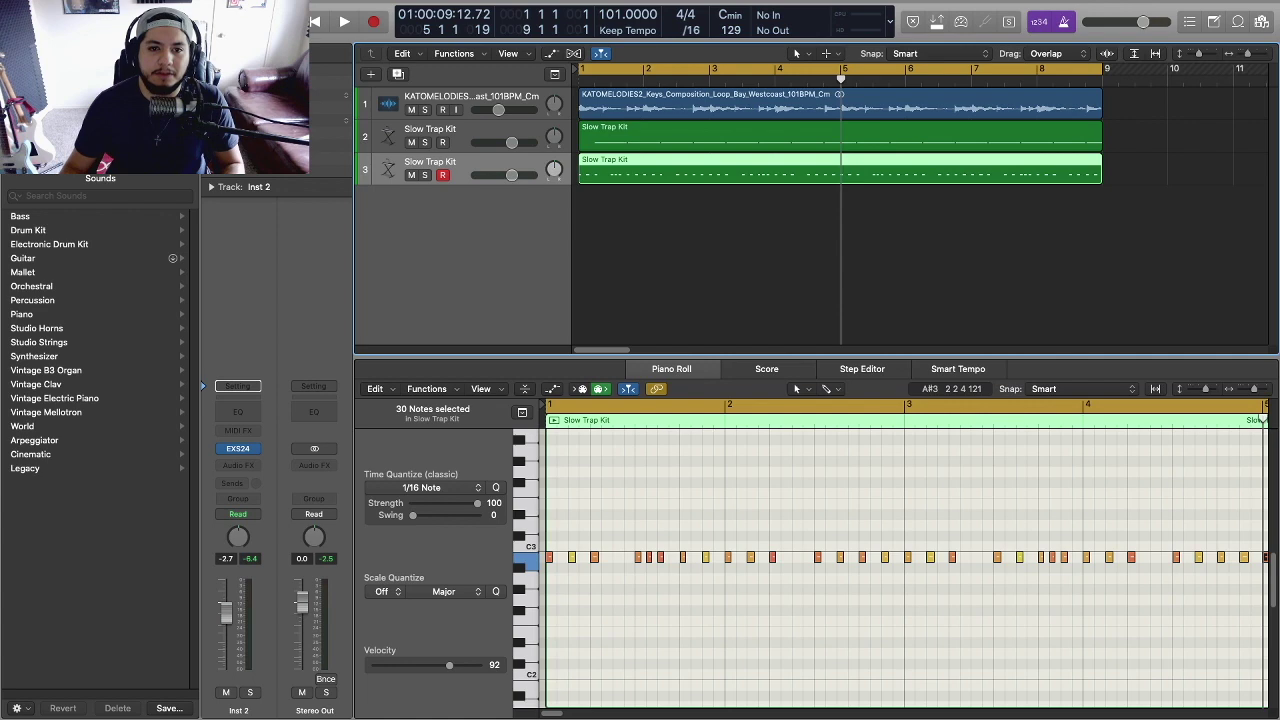
pyautogui.click(840, 262)
pyautogui.click(840, 168)
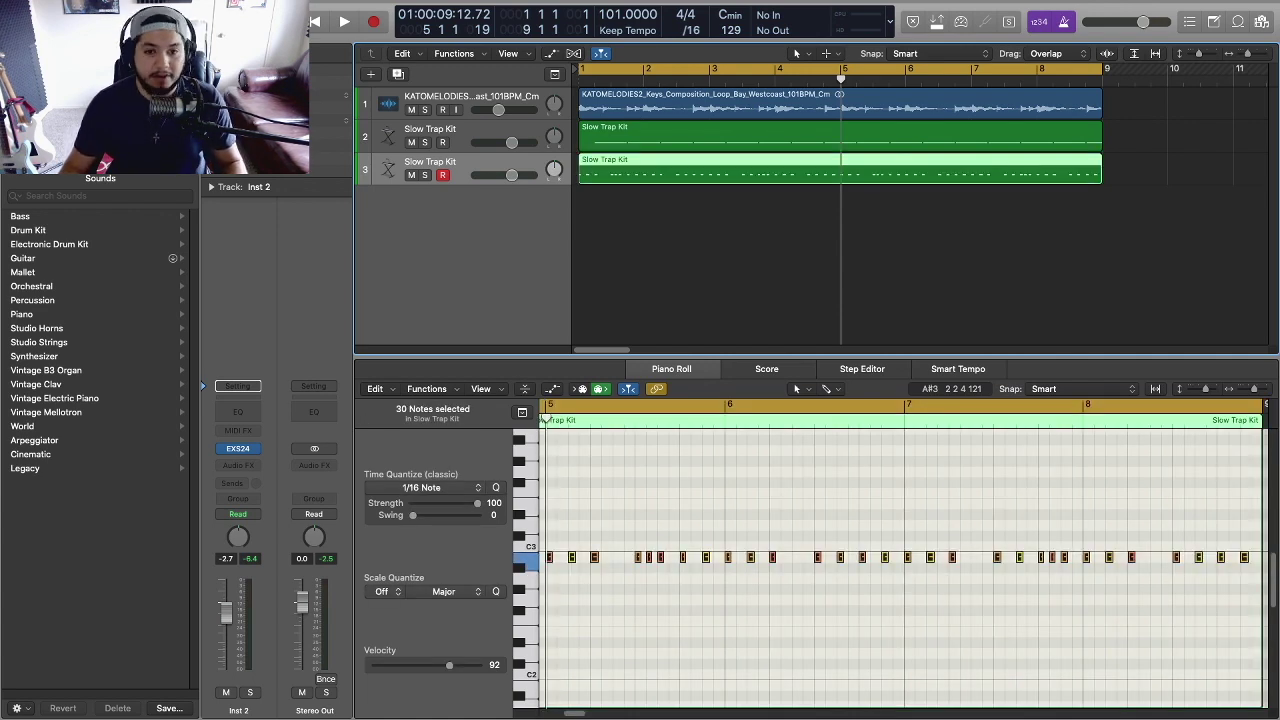
# - Duplicate the B2 pattern's Slow Trap Kit track and move the empty copy directly below the keys loop track
pyautogui.press('super+d')
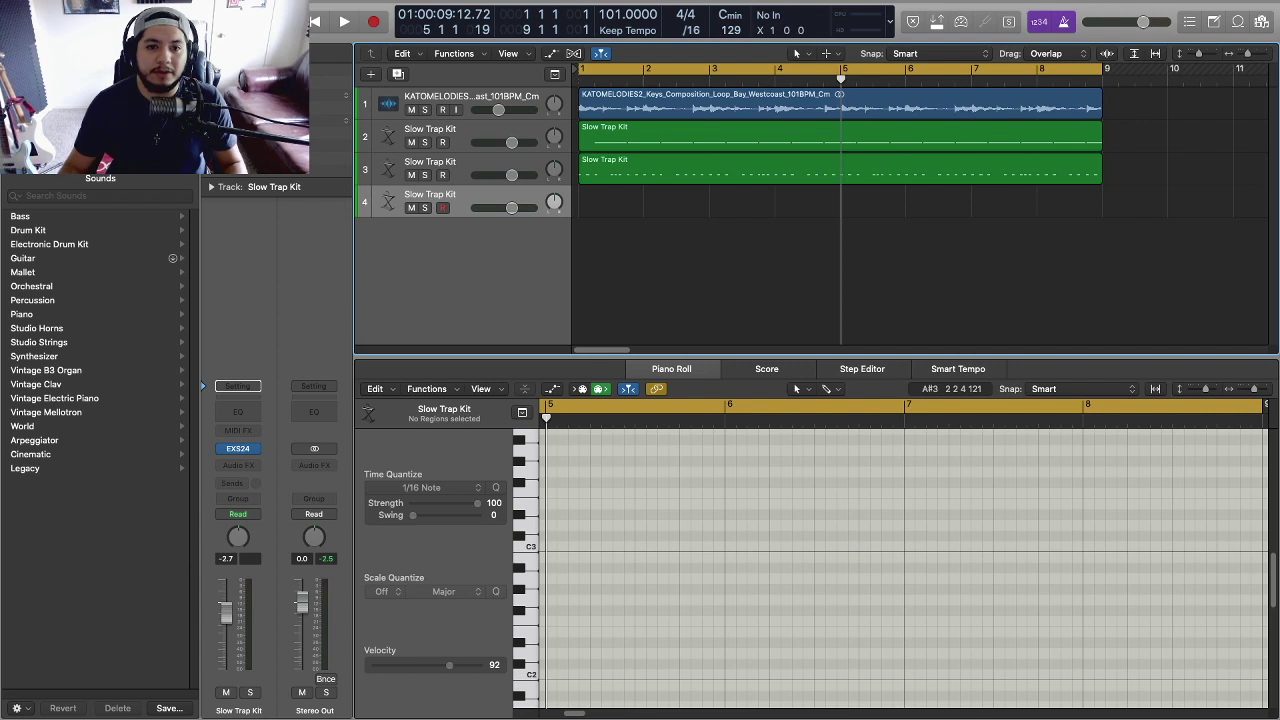
pyautogui.press('alt+super+n')
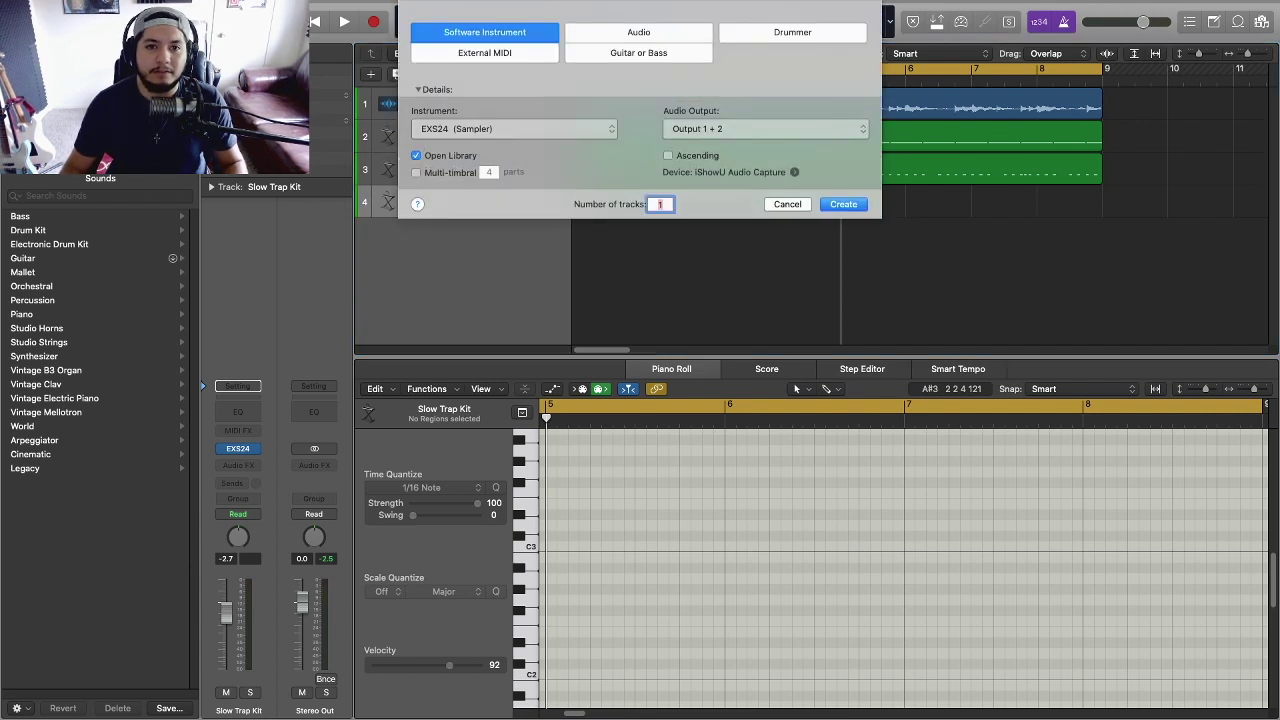
pyautogui.press('Escape')
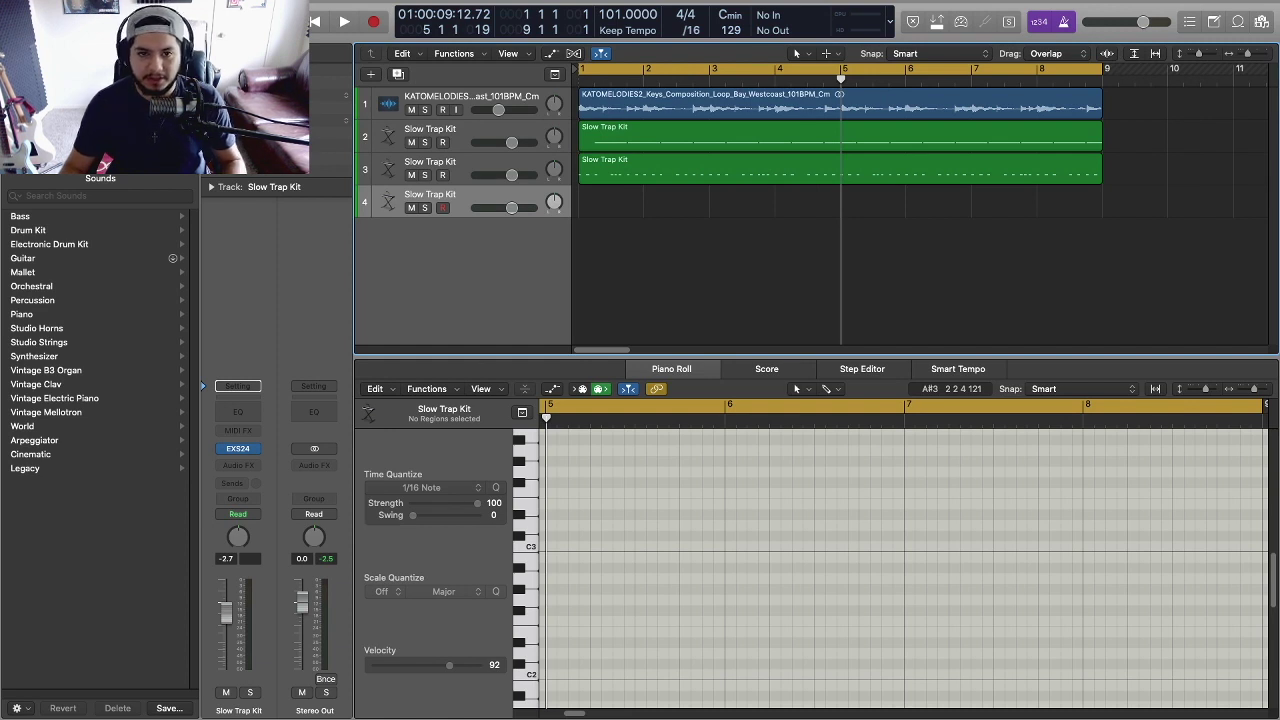
pyautogui.moveTo(388, 202); pyautogui.dragTo(388, 125)
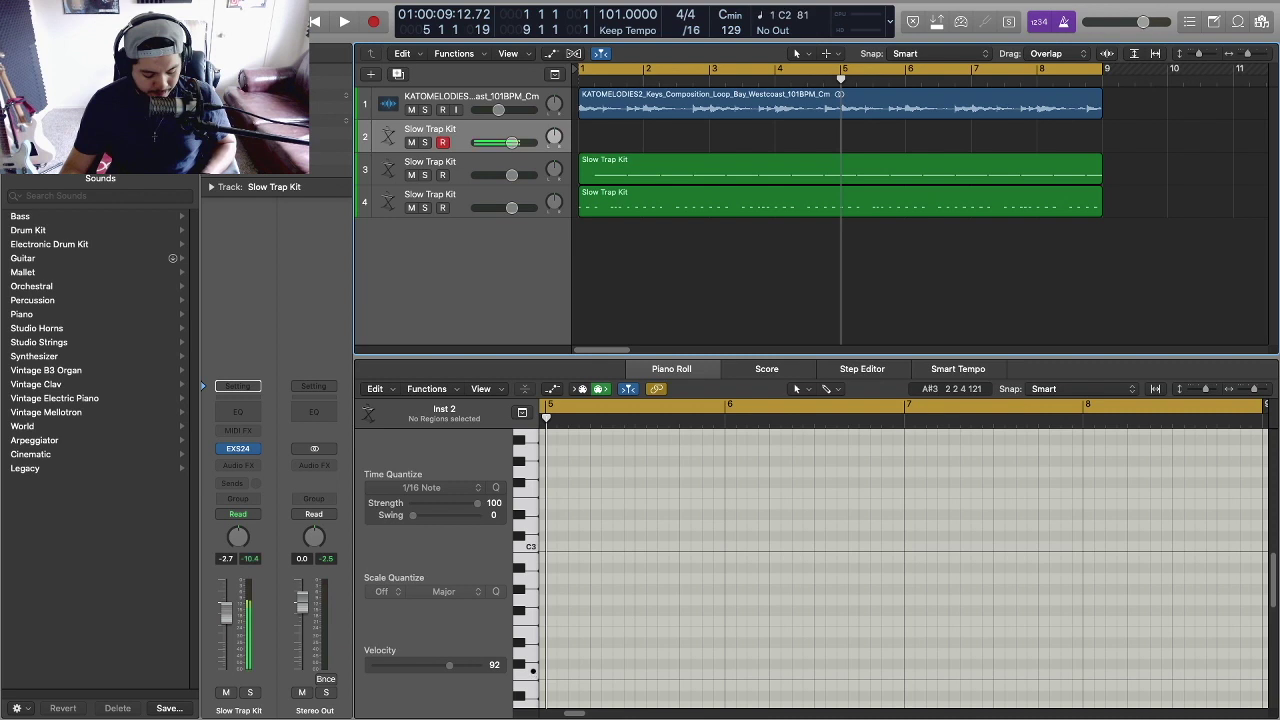
# - Set the empty Slow Trap Kit track's volume to -2.4 dB and record a B1 pattern on it across bars 1 to 8
pyautogui.click(511, 142)
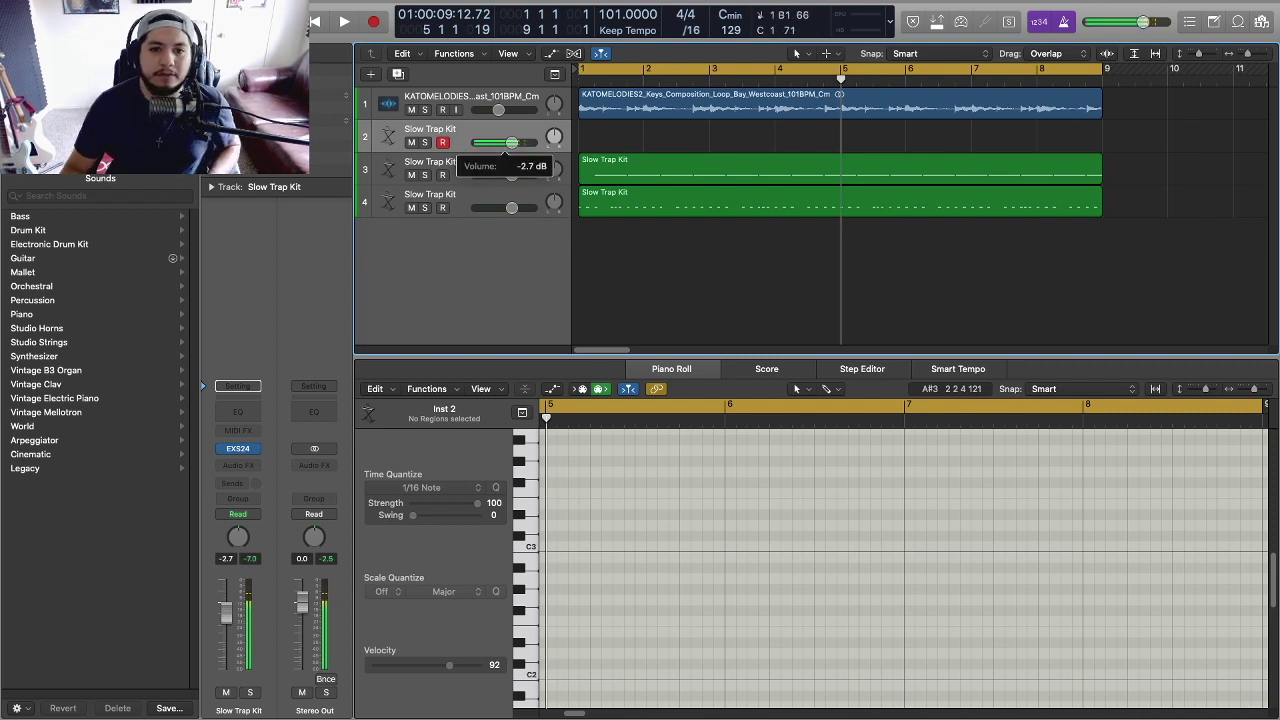
pyautogui.moveTo(511, 142); pyautogui.dragTo(512, 142)
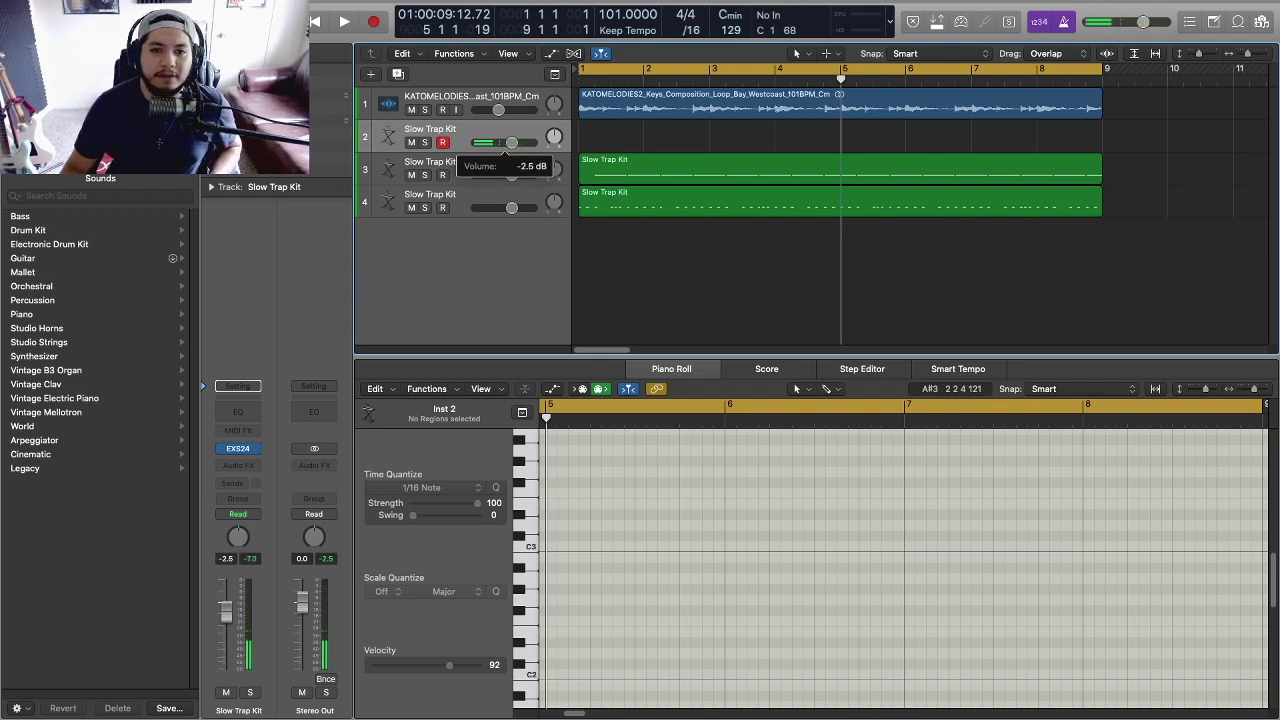
pyautogui.press('space')
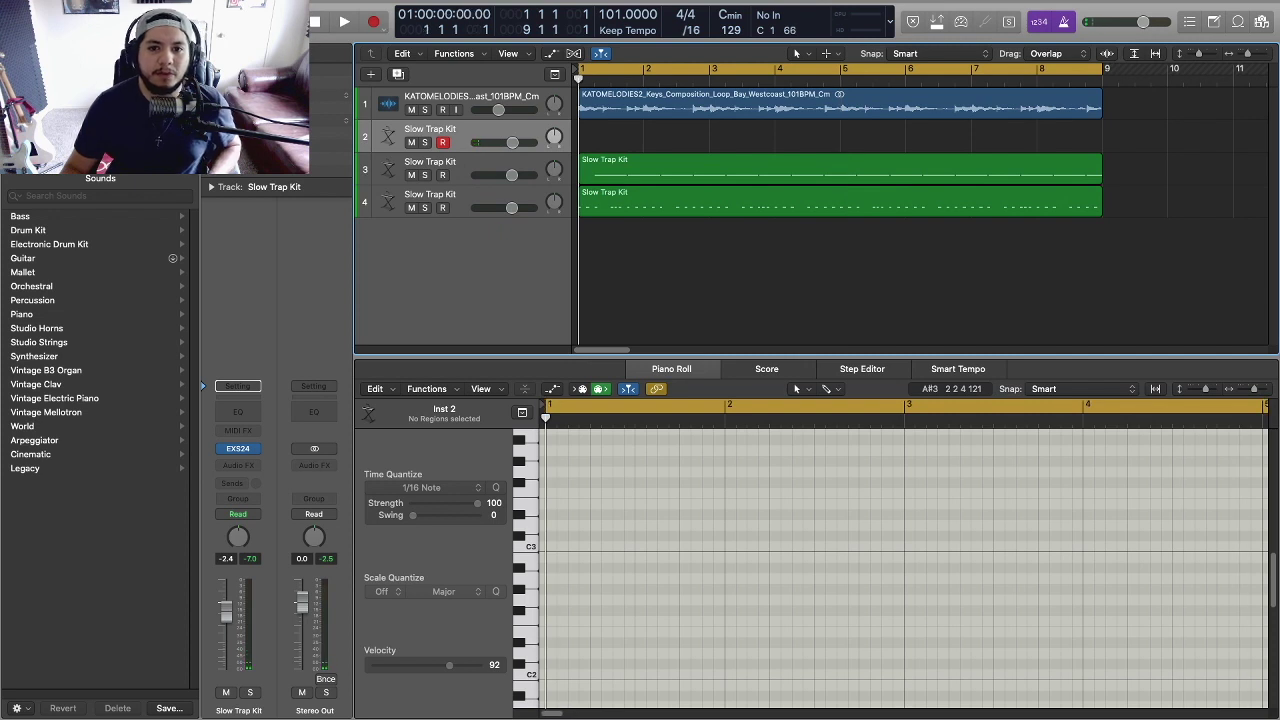
pyautogui.press('space')
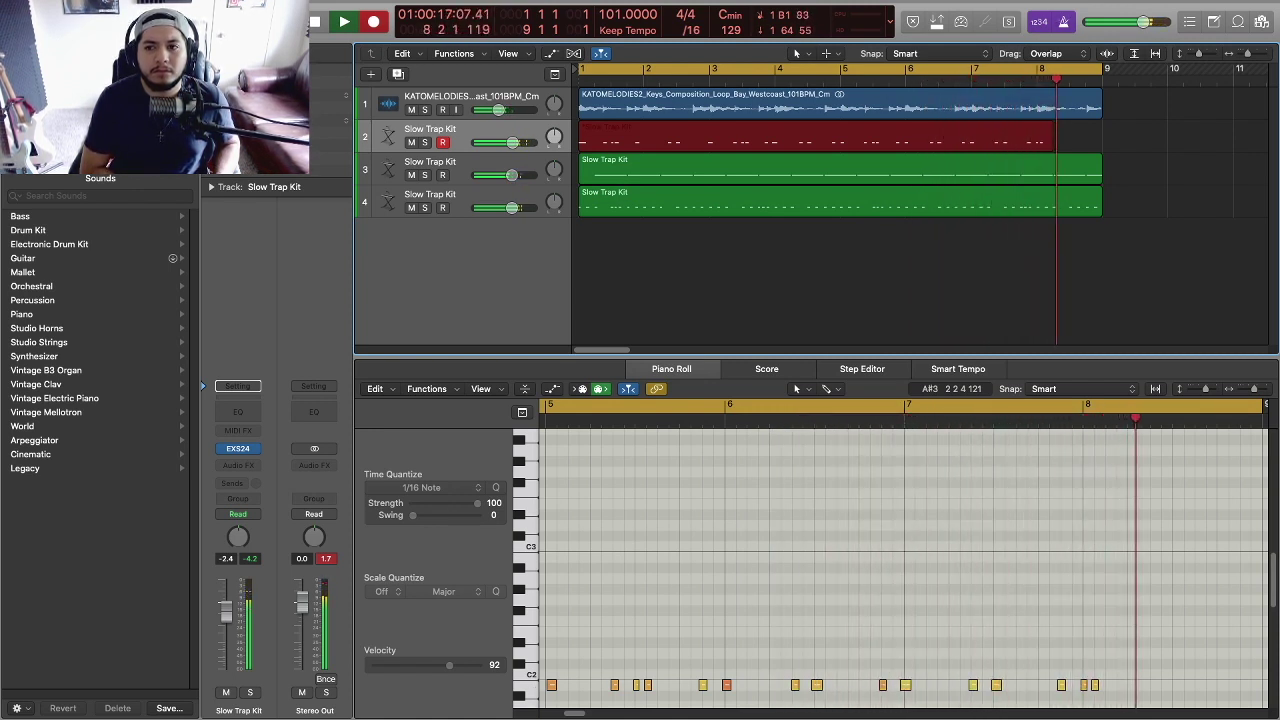
pyautogui.hotkey('shift', 'r')
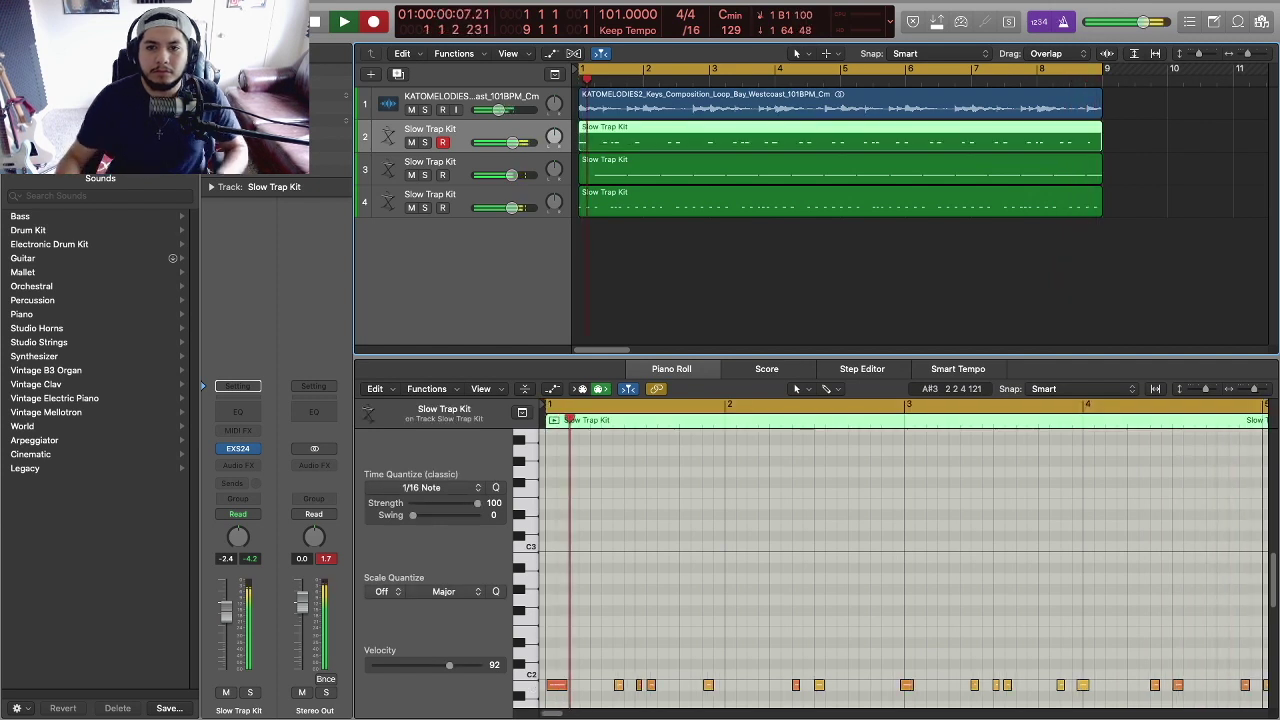
pyautogui.press('space')
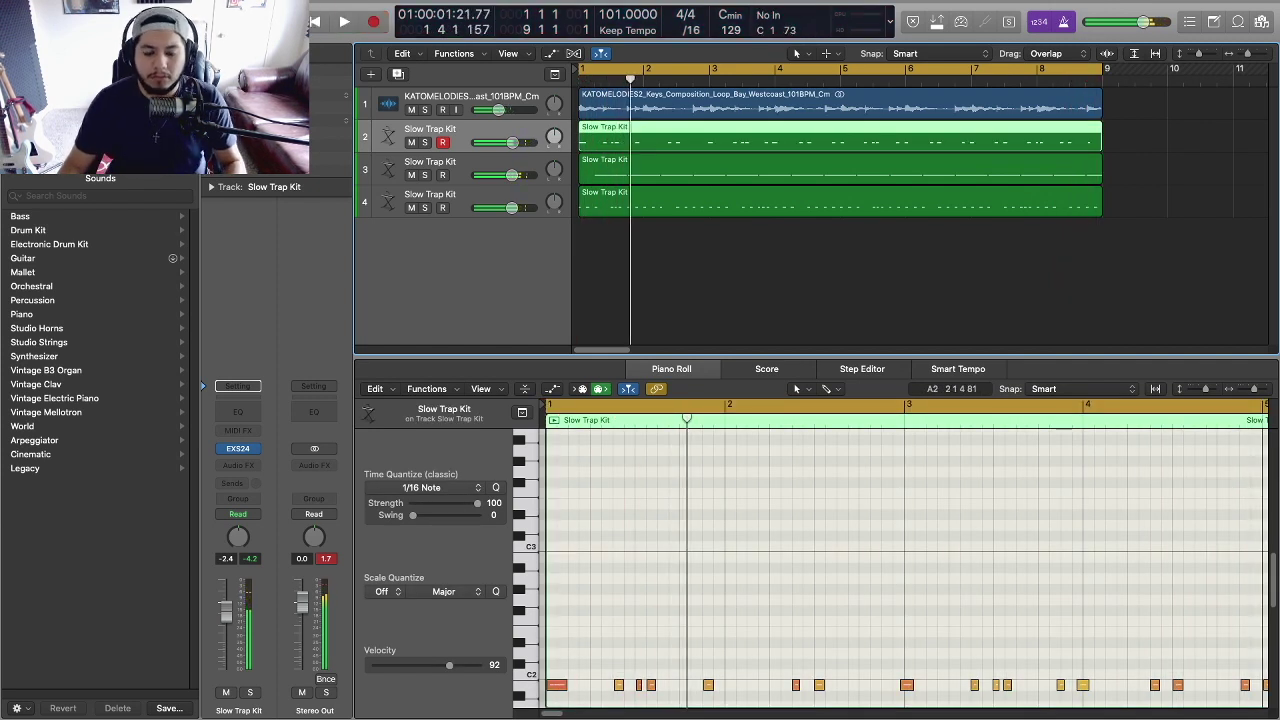
# - Select all B1 notes in the newly recorded region and quantize them to 1/16, then clear the selection
pyautogui.press('super+a')
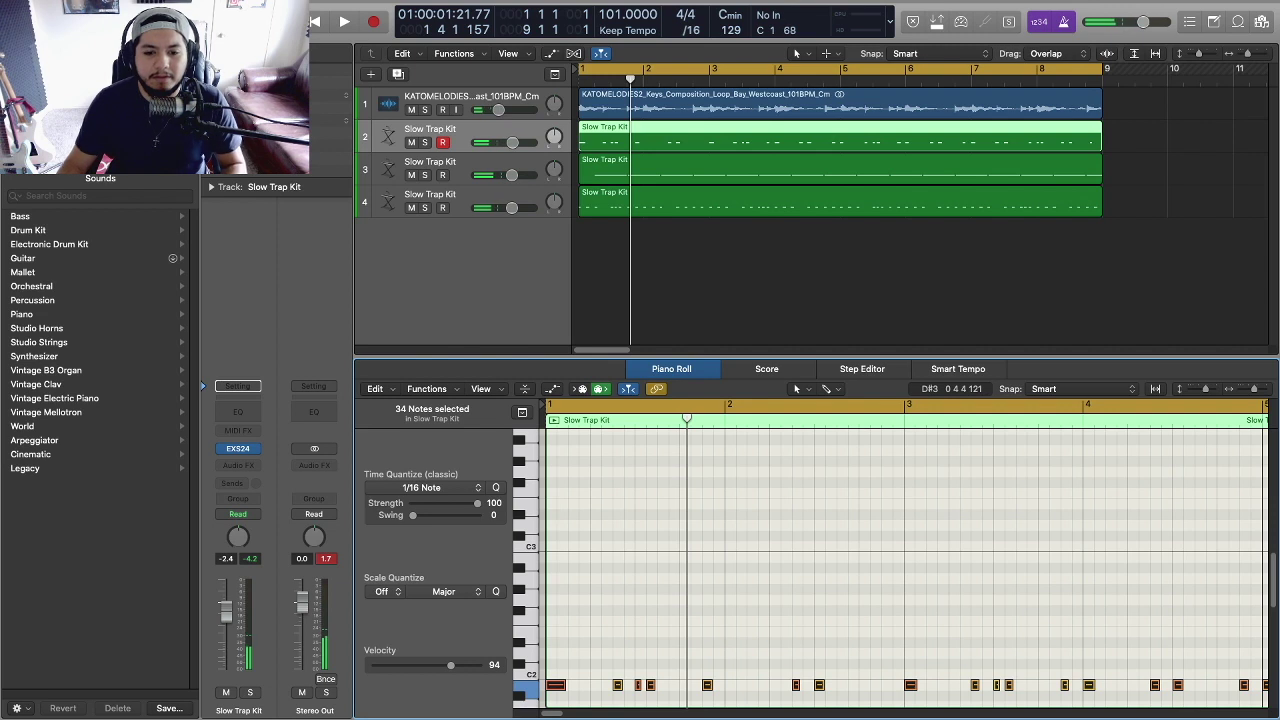
pyautogui.scroll(-3, 905, 560)
pyautogui.press('shift+super+a')
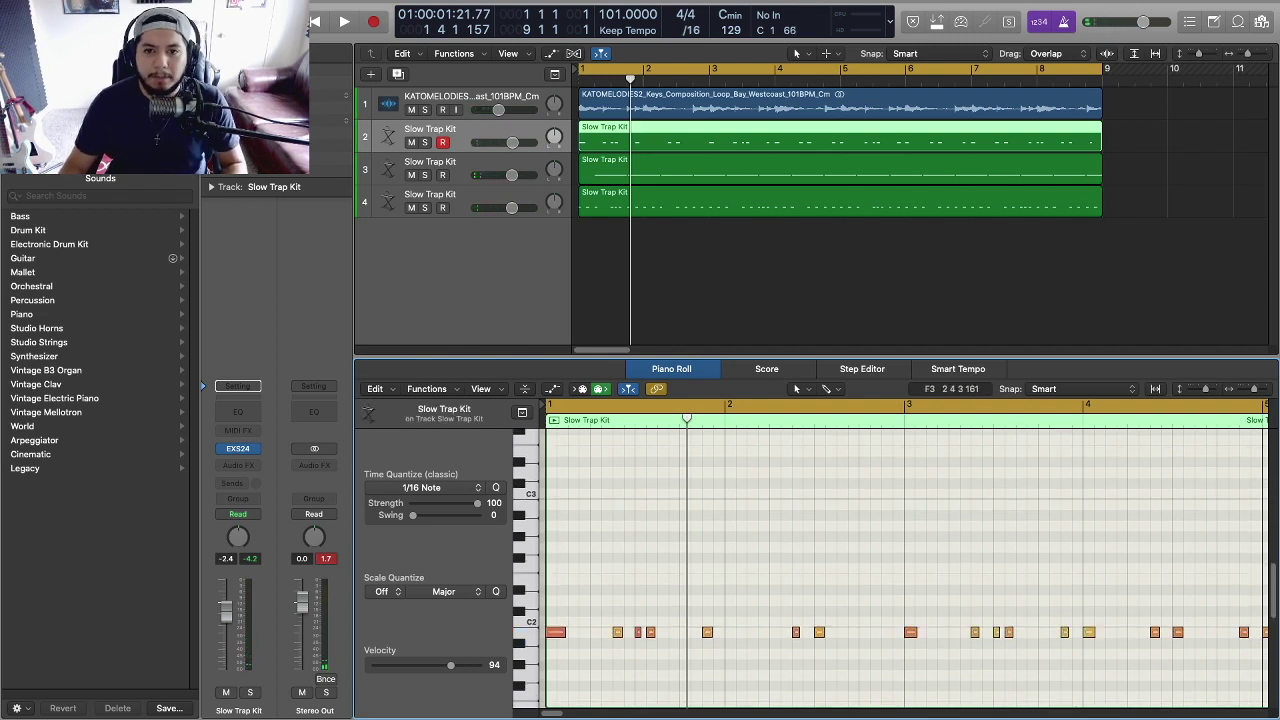
# - Lengthen every B2 note in the track 4 region so each reaches the start of the following note
pyautogui.click(840, 200)
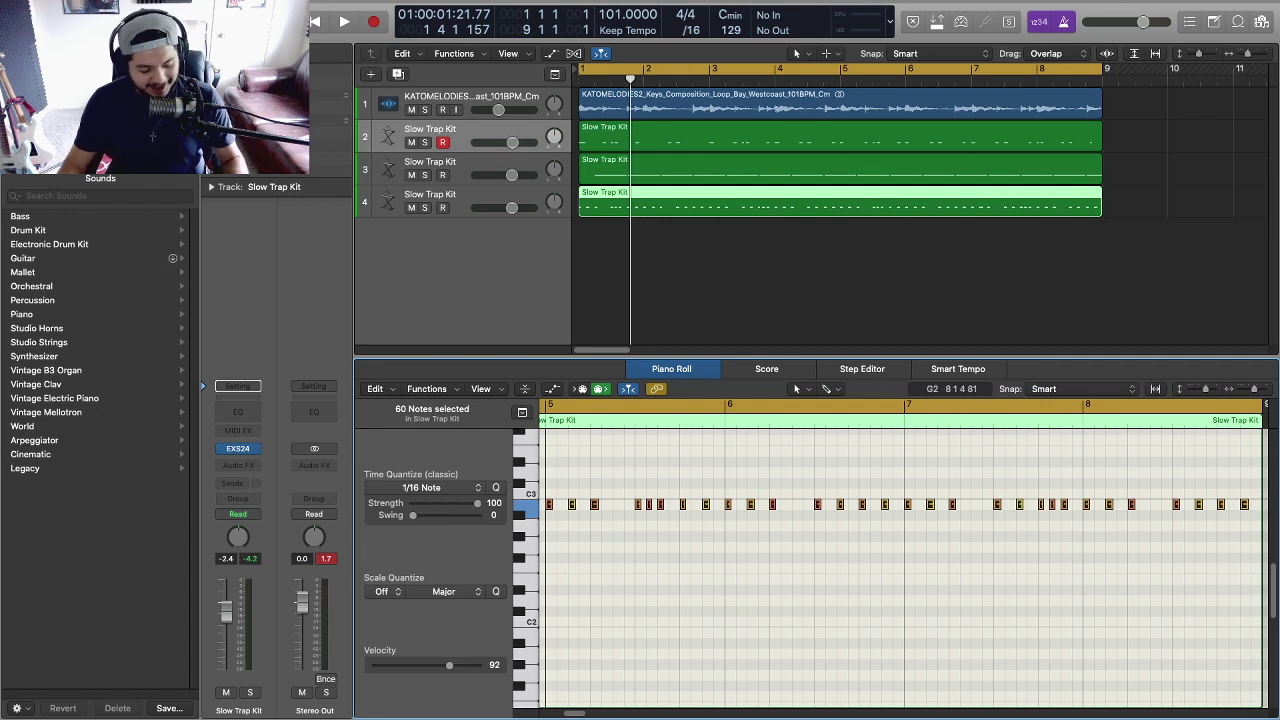
pyautogui.hotkey('shift', 'l')
pyautogui.click(840, 265)
# - Select all B1 notes in the track 2 region and lengthen each to the start of the following note
pyautogui.click(840, 168)
pyautogui.click(840, 136)
pyautogui.click(742, 568)
pyautogui.press('super+a')
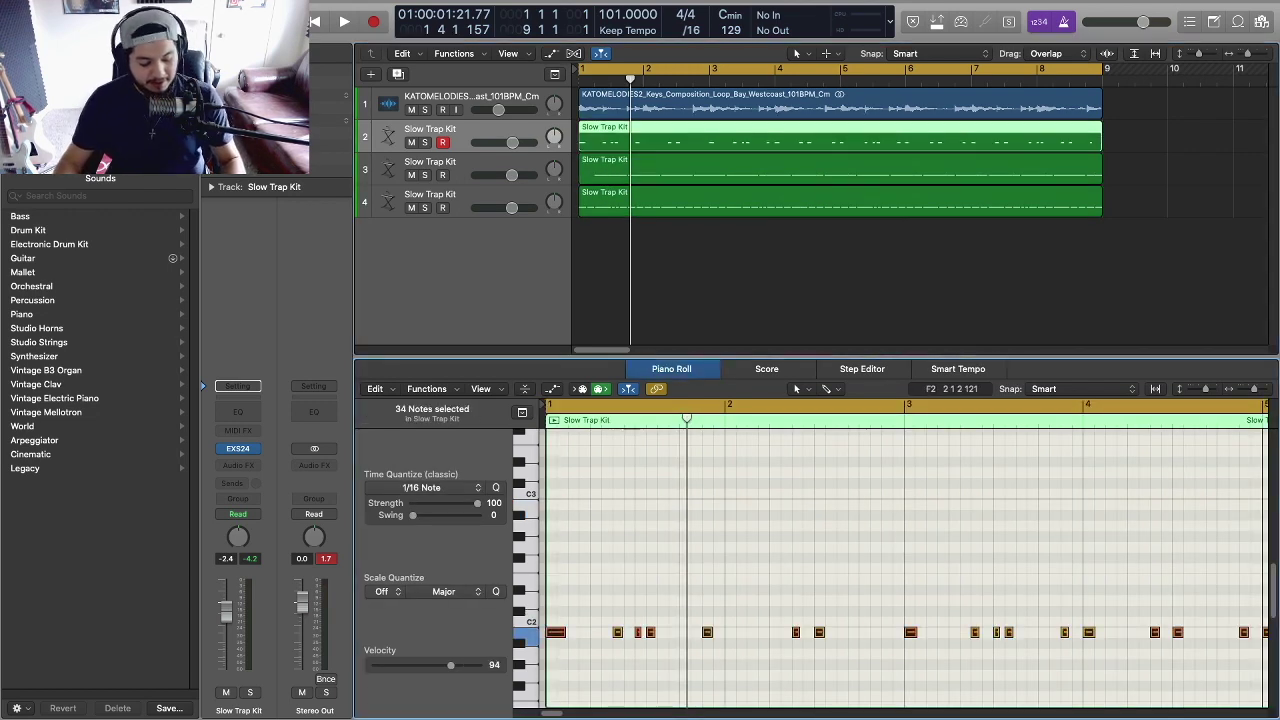
pyautogui.hotkey('shift', 'l')
pyautogui.press('super+shift+a')
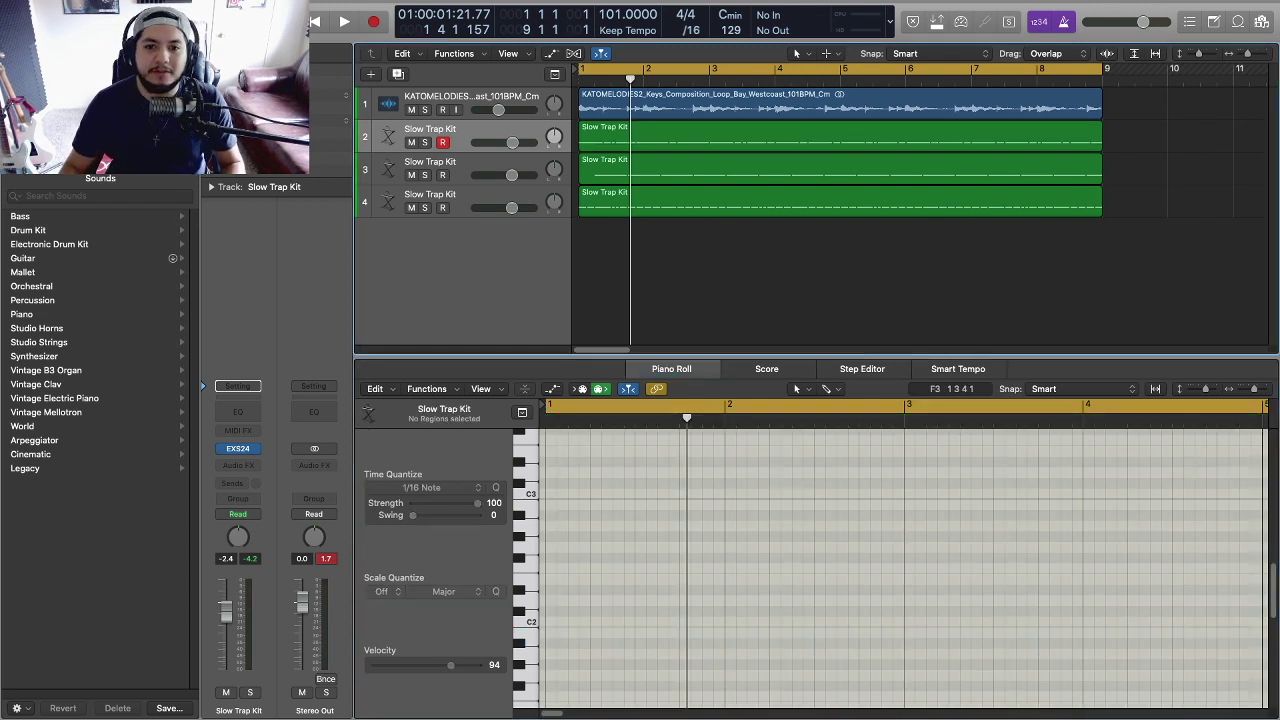
# - Play the three drum patterns with the keys loop to check the groove, stop, and return to bar 1
pyautogui.press('space')
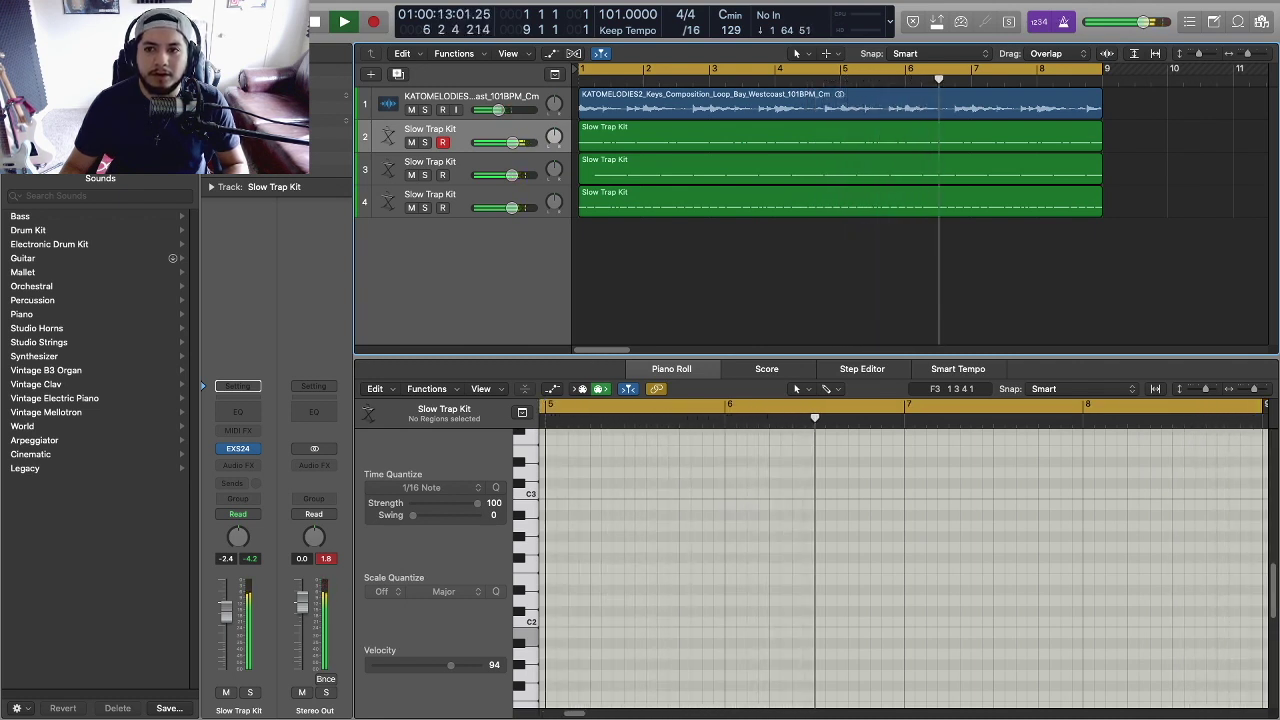
pyautogui.press('space')
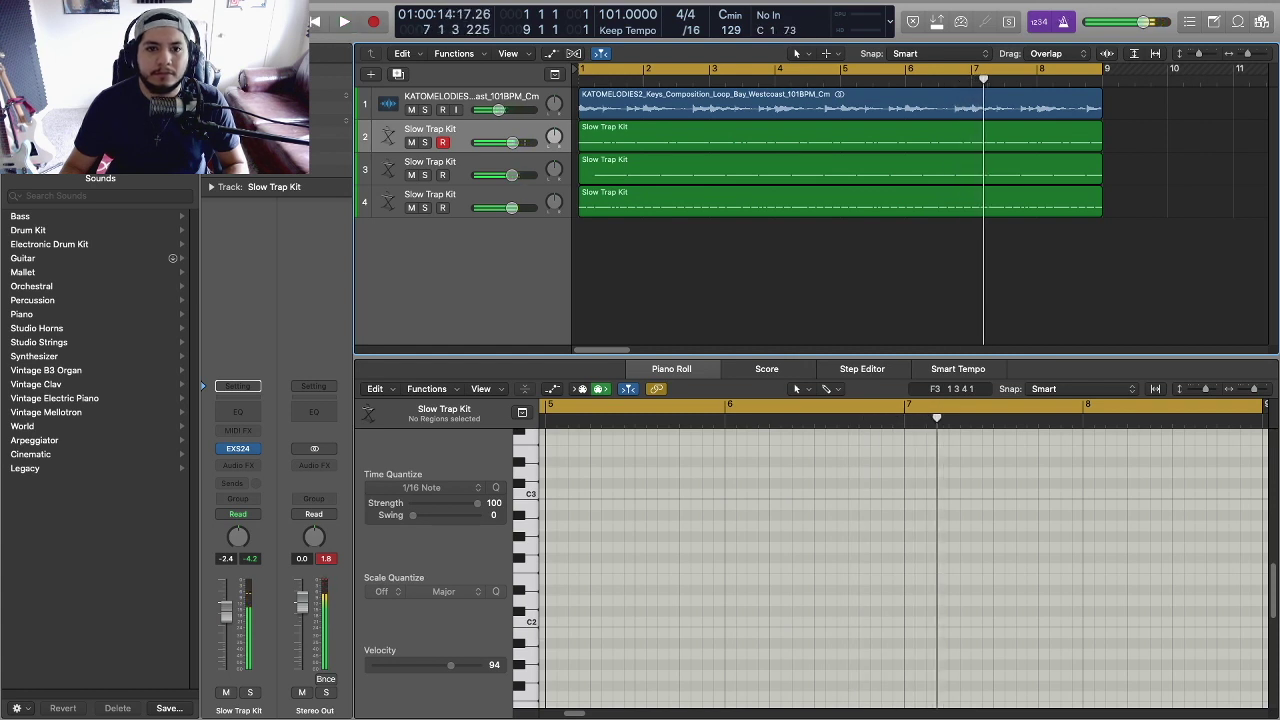
pyautogui.press('Return')
# - Duplicate the track 4 Slow Trap Kit track as an empty fifth track and open its EXS24 sampler
pyautogui.click(840, 200)
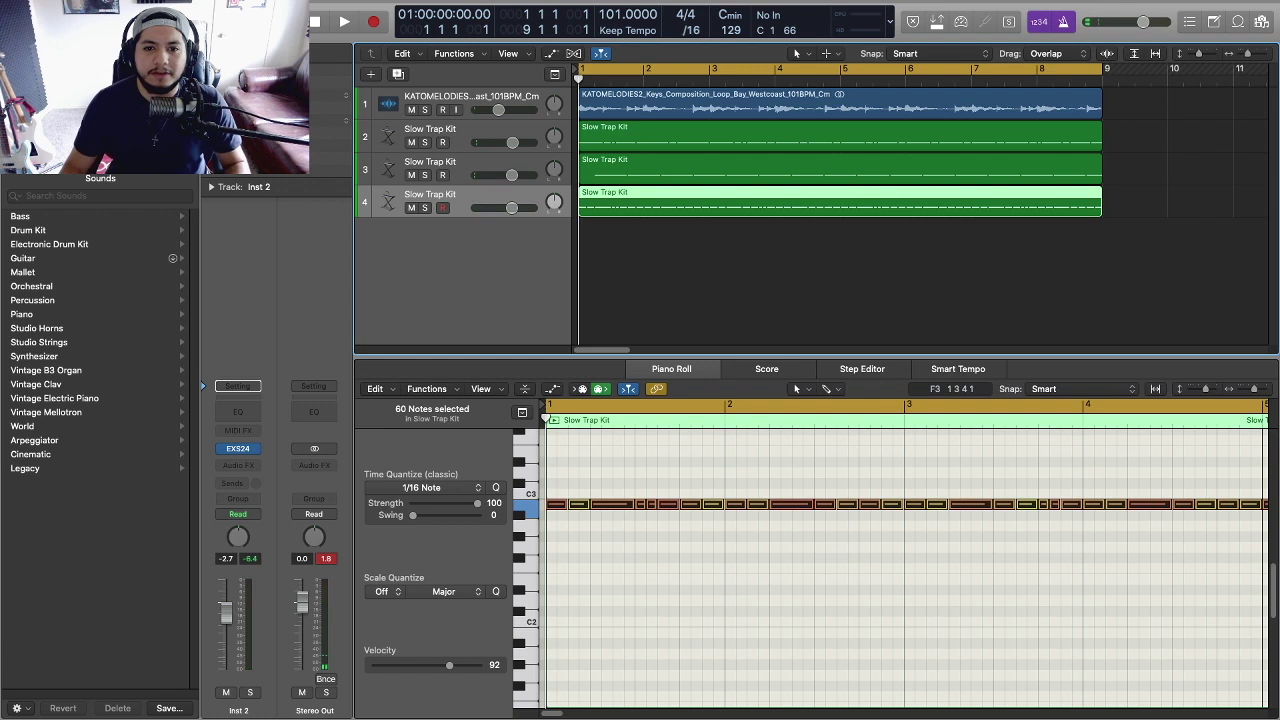
pyautogui.press('super+d')
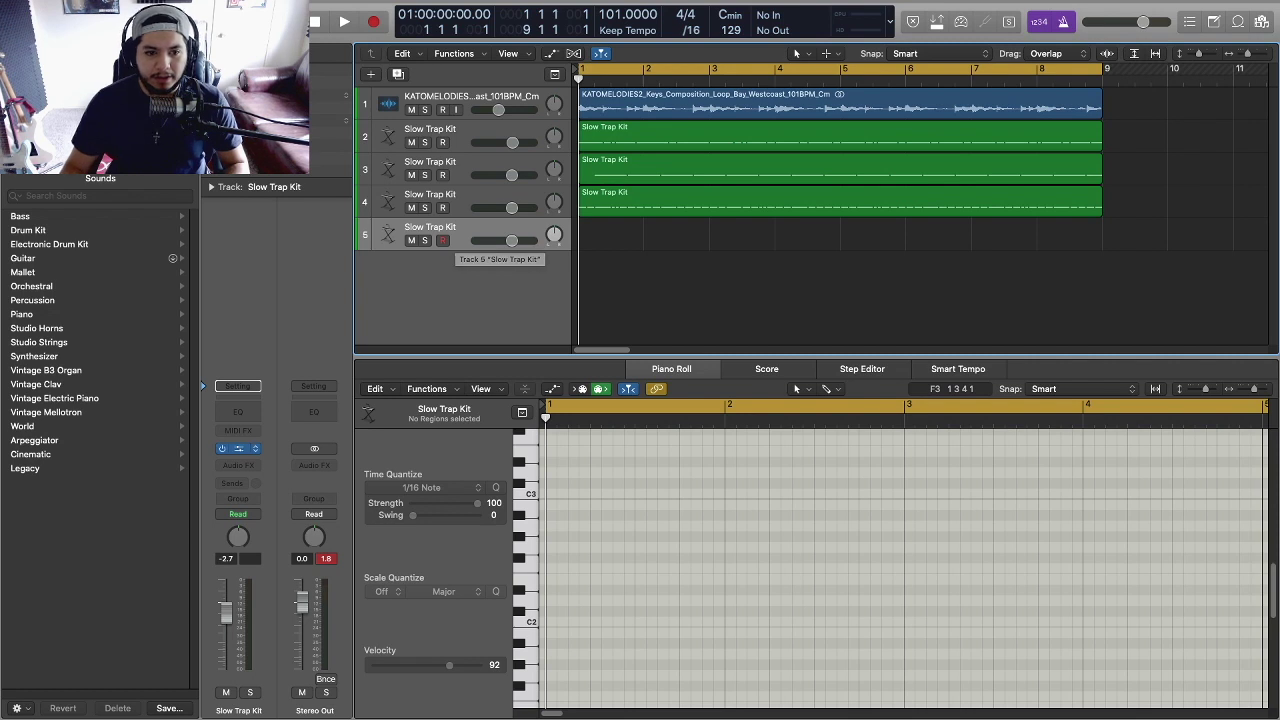
pyautogui.click(238, 448)
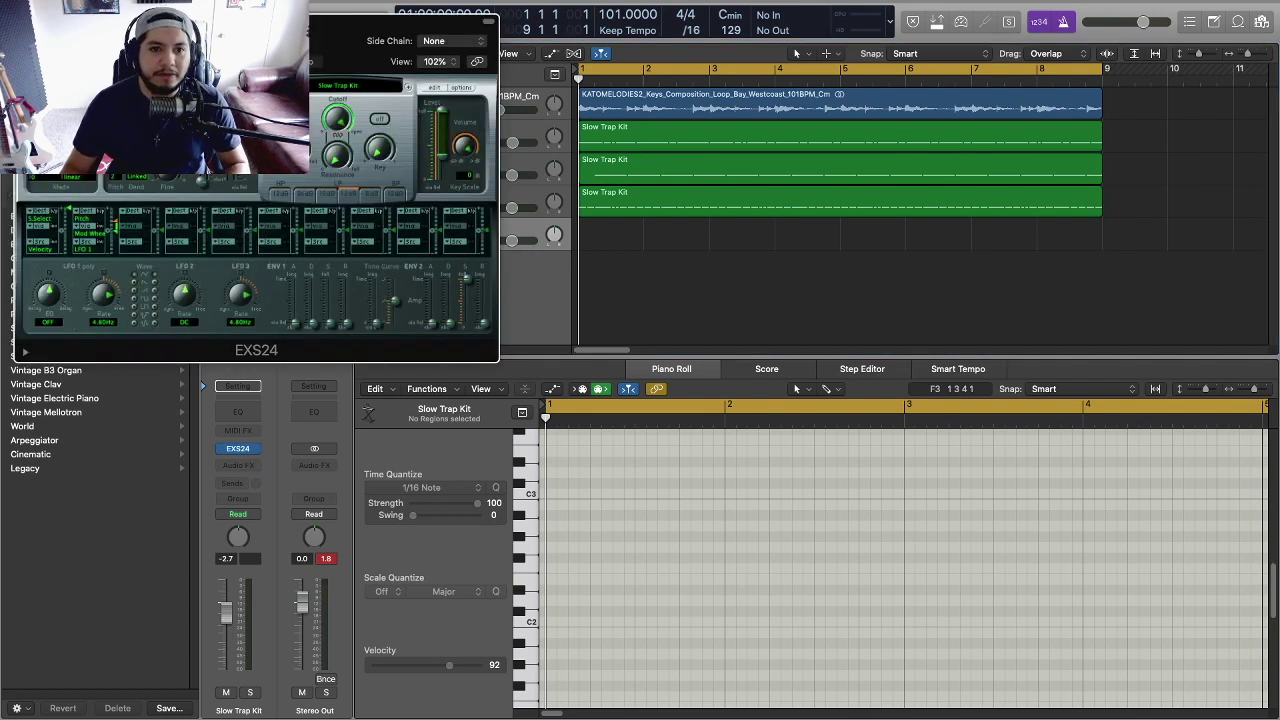
pyautogui.click(340, 86)
pyautogui.scroll(10, 340, 150)
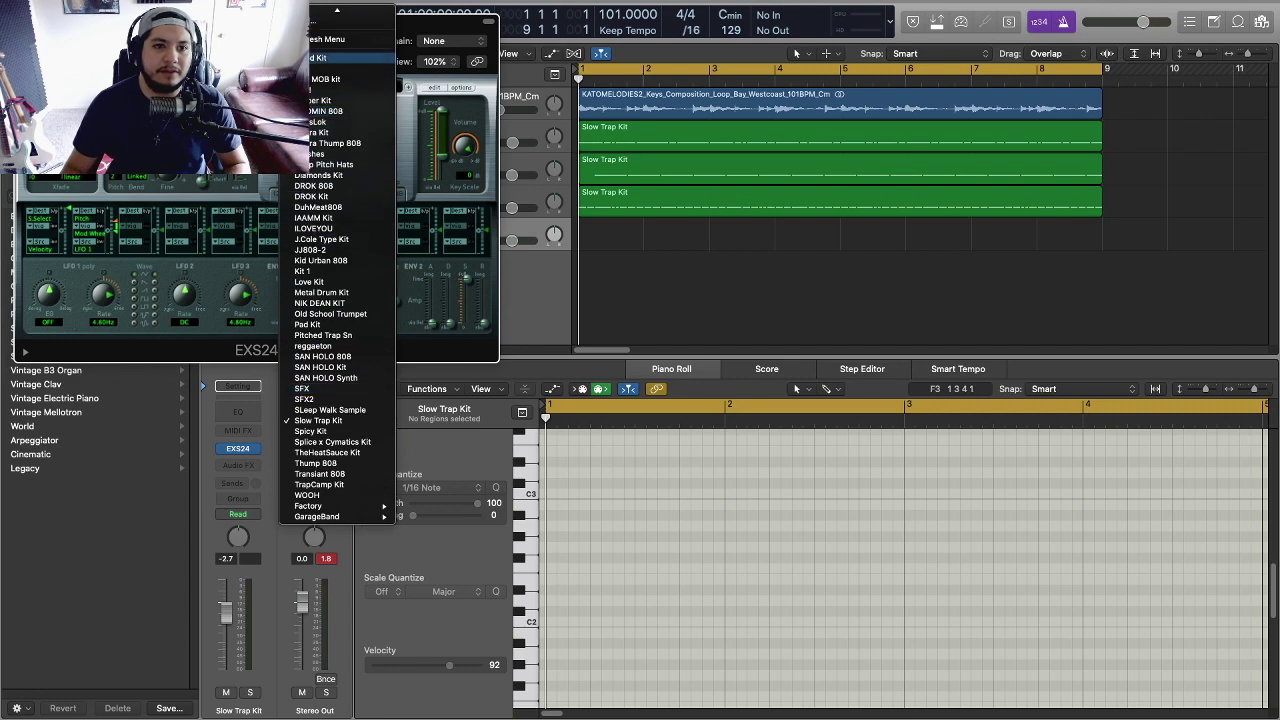
pyautogui.press('Escape')
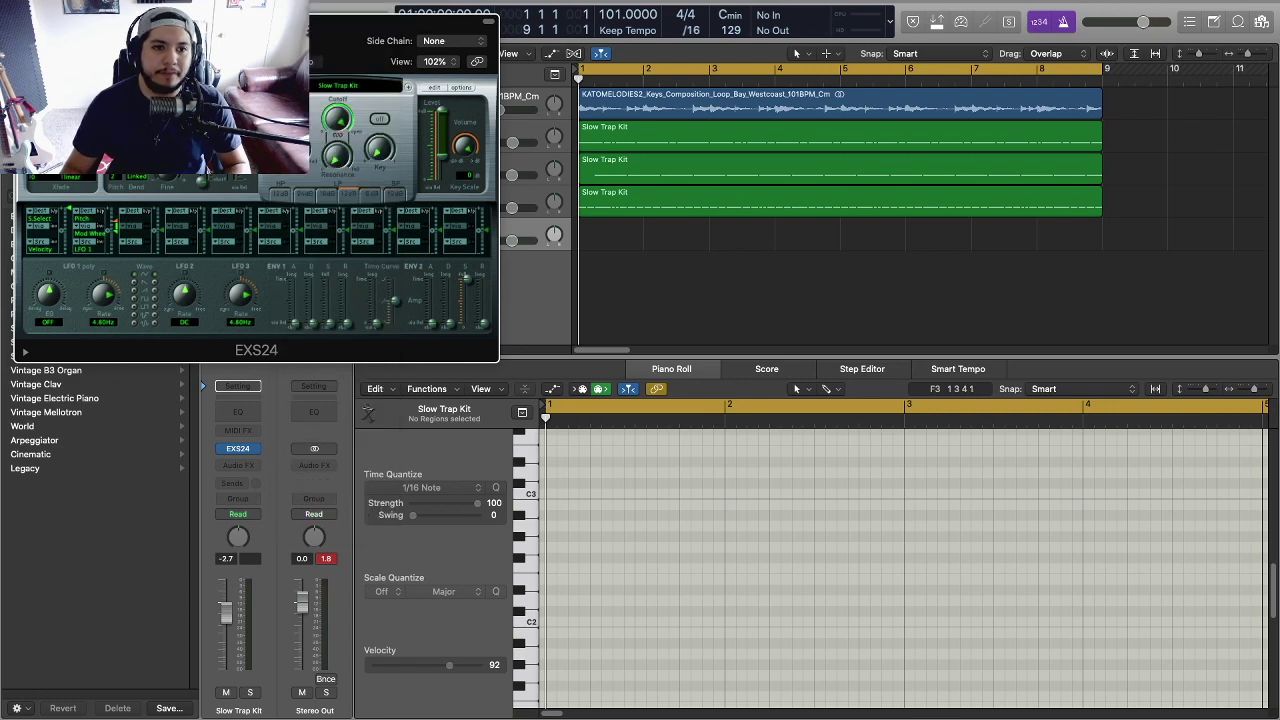
# - Move the EXS24 window clear, load the SFX sampler instrument on track 5, and close the window
pyautogui.moveTo(256, 22); pyautogui.dragTo(335, 56)
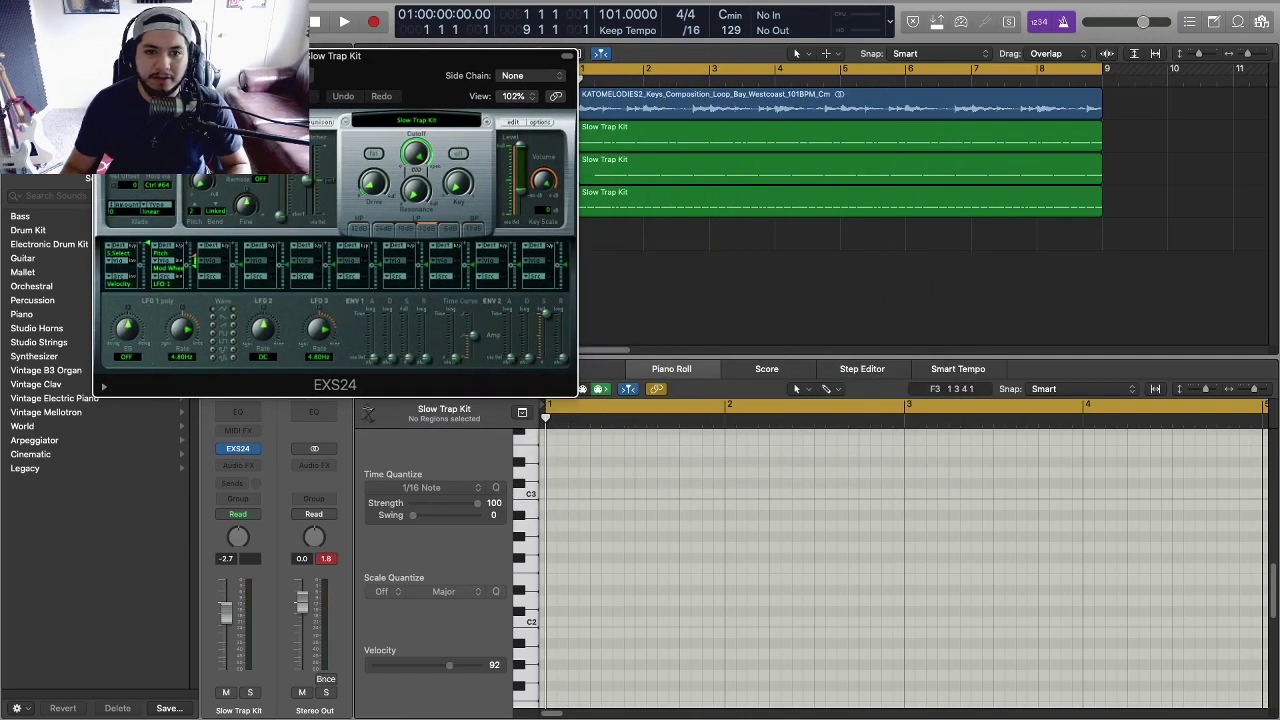
pyautogui.moveTo(335, 56); pyautogui.dragTo(327, 56)
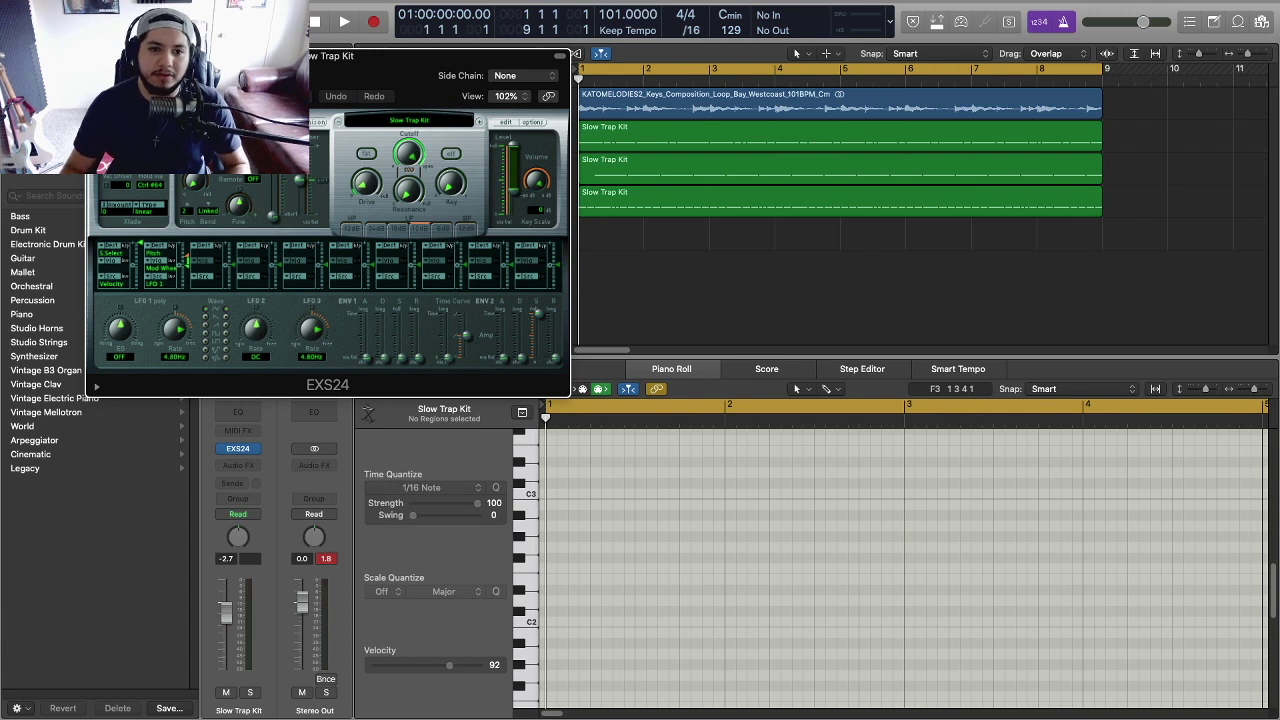
pyautogui.click(409, 120)
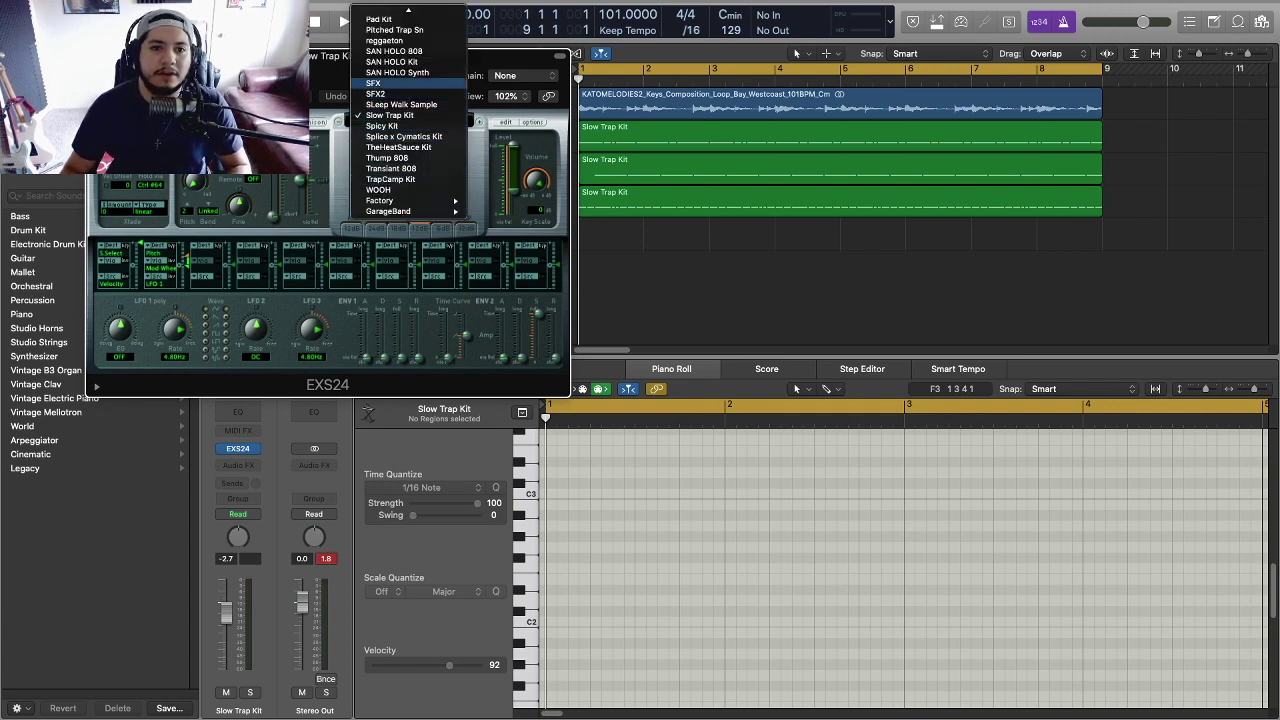
pyautogui.click(385, 83)
pyautogui.press('super+w')
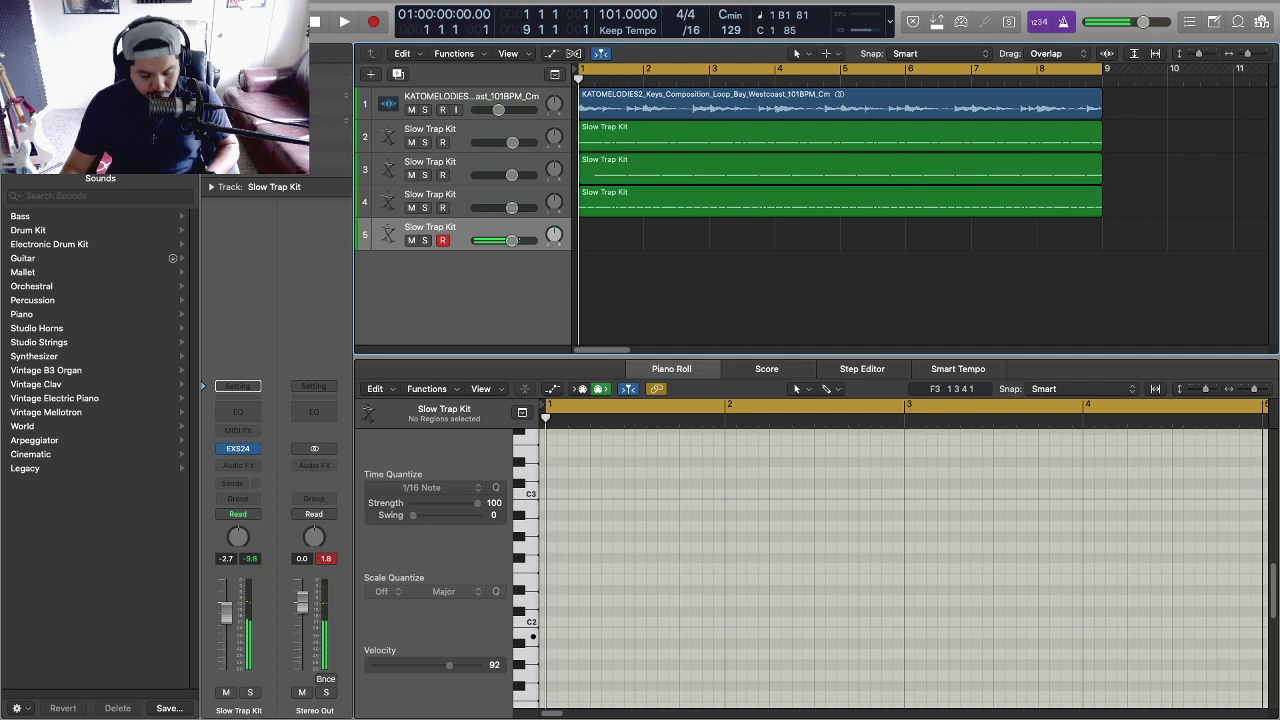
# - Lower the track 5 volume to -3.6 dB and record sparse B1 effect hits on it over the beat
pyautogui.moveTo(511, 241)
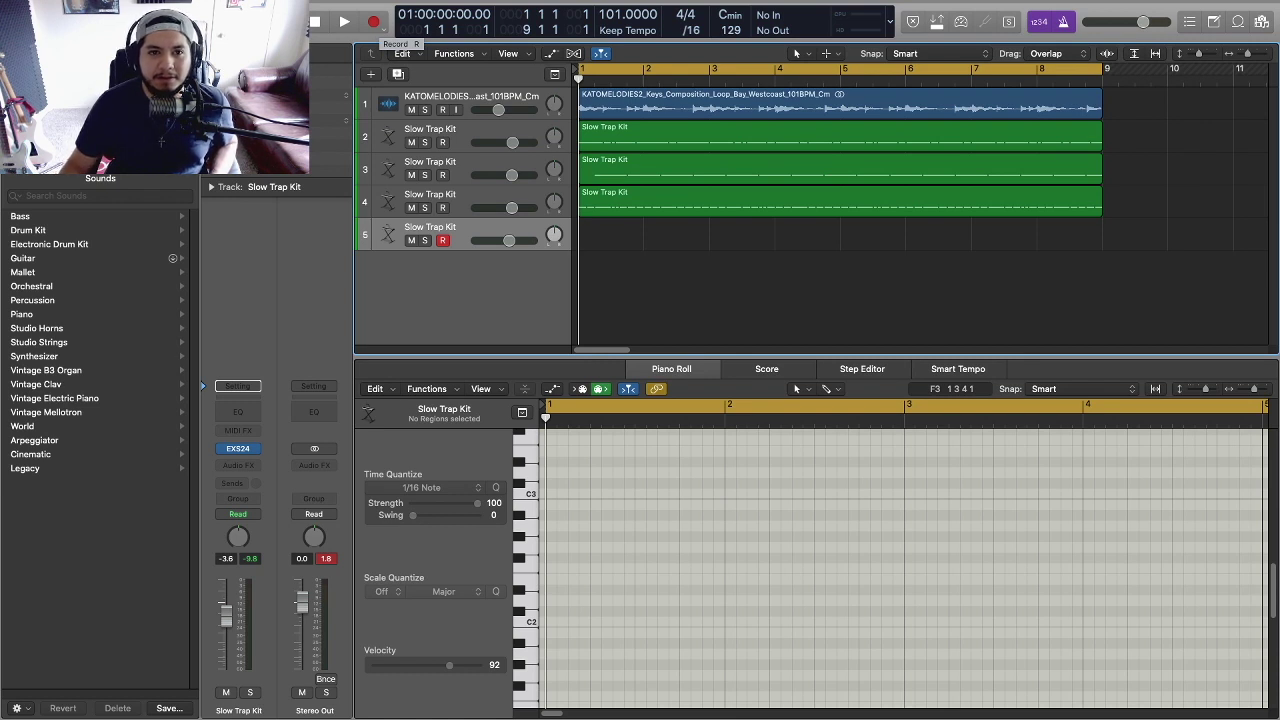
pyautogui.click(373, 21)
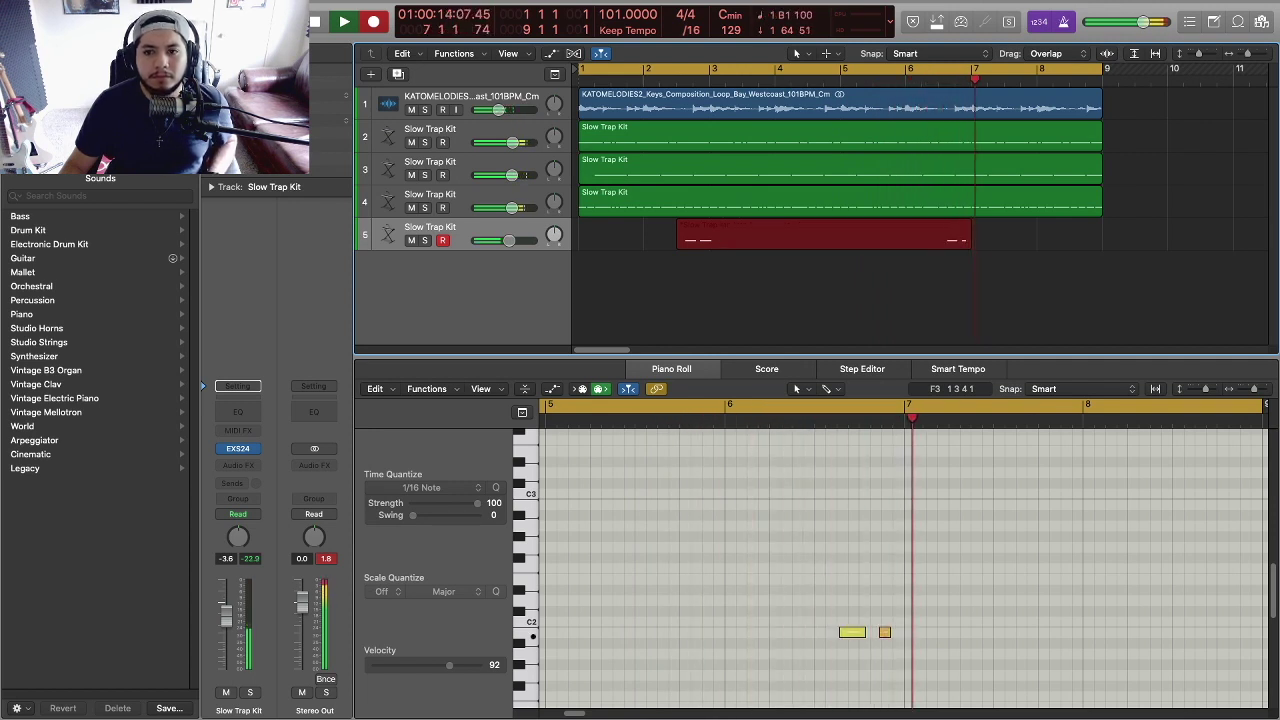
pyautogui.press('r')
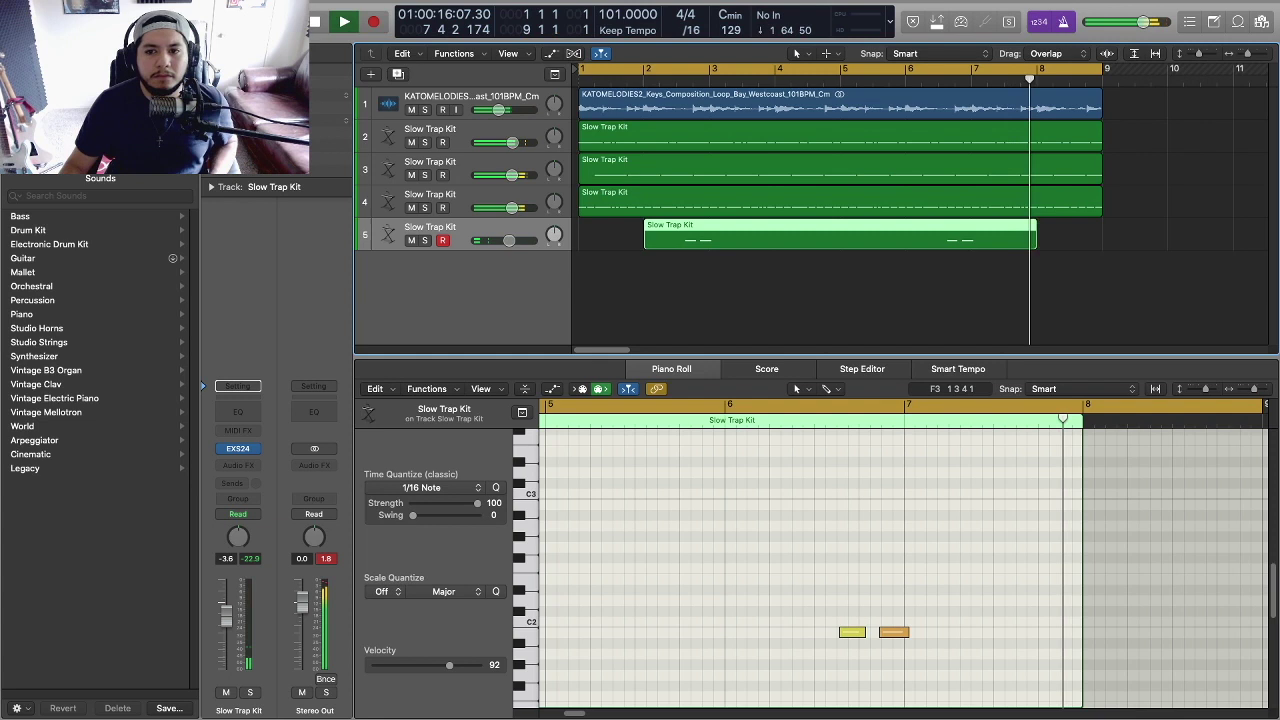
pyautogui.press('space')
# - Extend the track 5 region across all eight bars with its four notes quantized to 1/16, and play it from bar 1
pyautogui.moveTo(645, 238); pyautogui.dragTo(580, 238)
pyautogui.moveTo(1036, 238); pyautogui.dragTo(1102, 238)
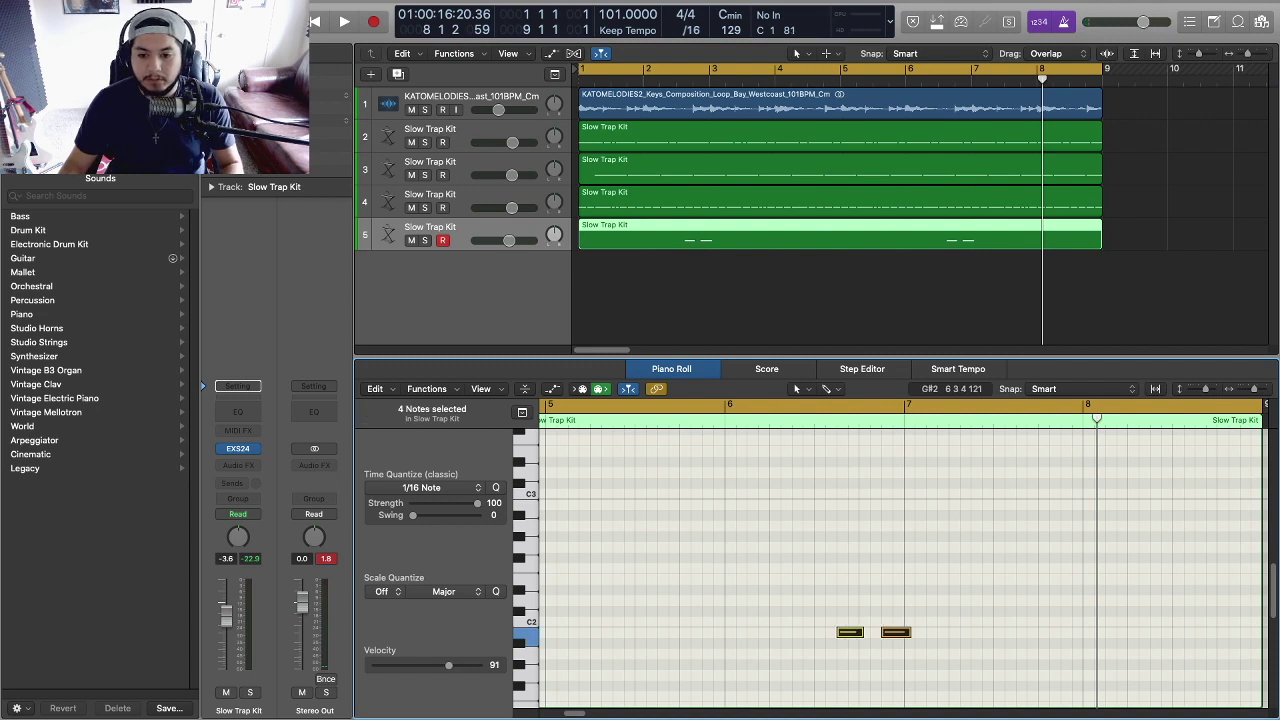
pyautogui.press('Return')
pyautogui.press('space')
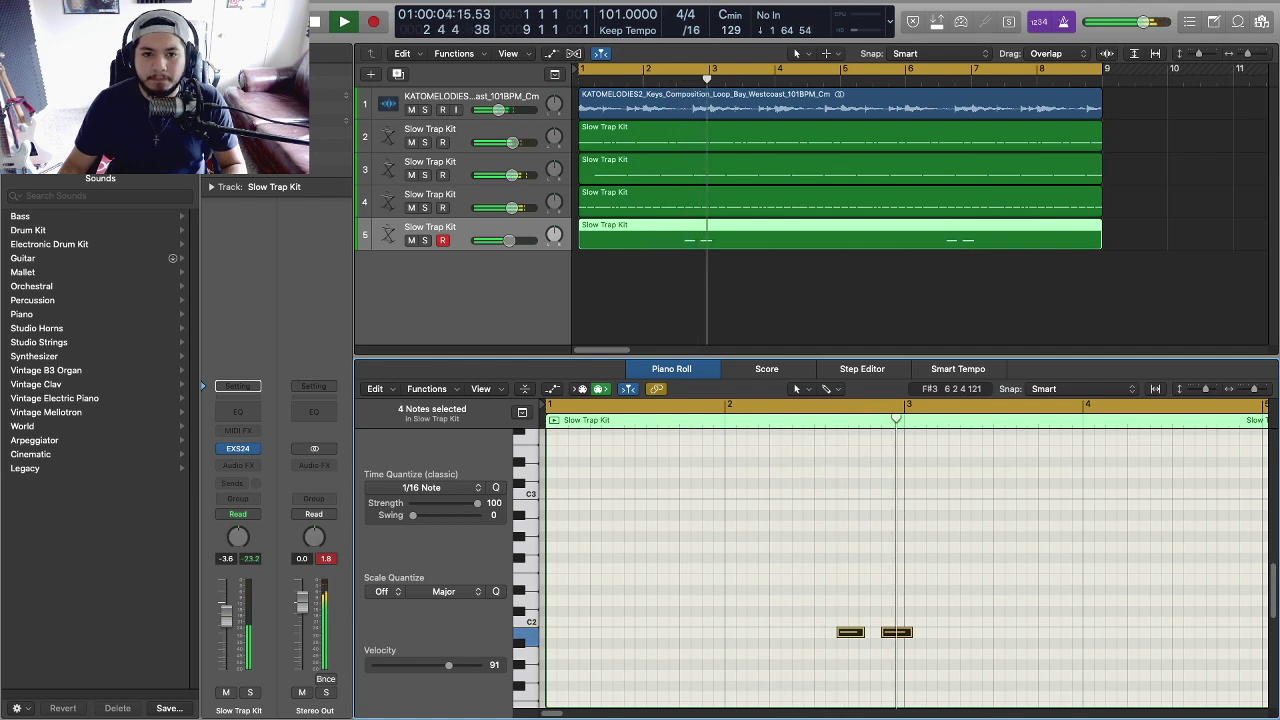
pyautogui.press('space')
# - Lengthen the four B1 notes in the track 5 region to reach the start of each following note, and play from bar 1
pyautogui.click(868, 558)
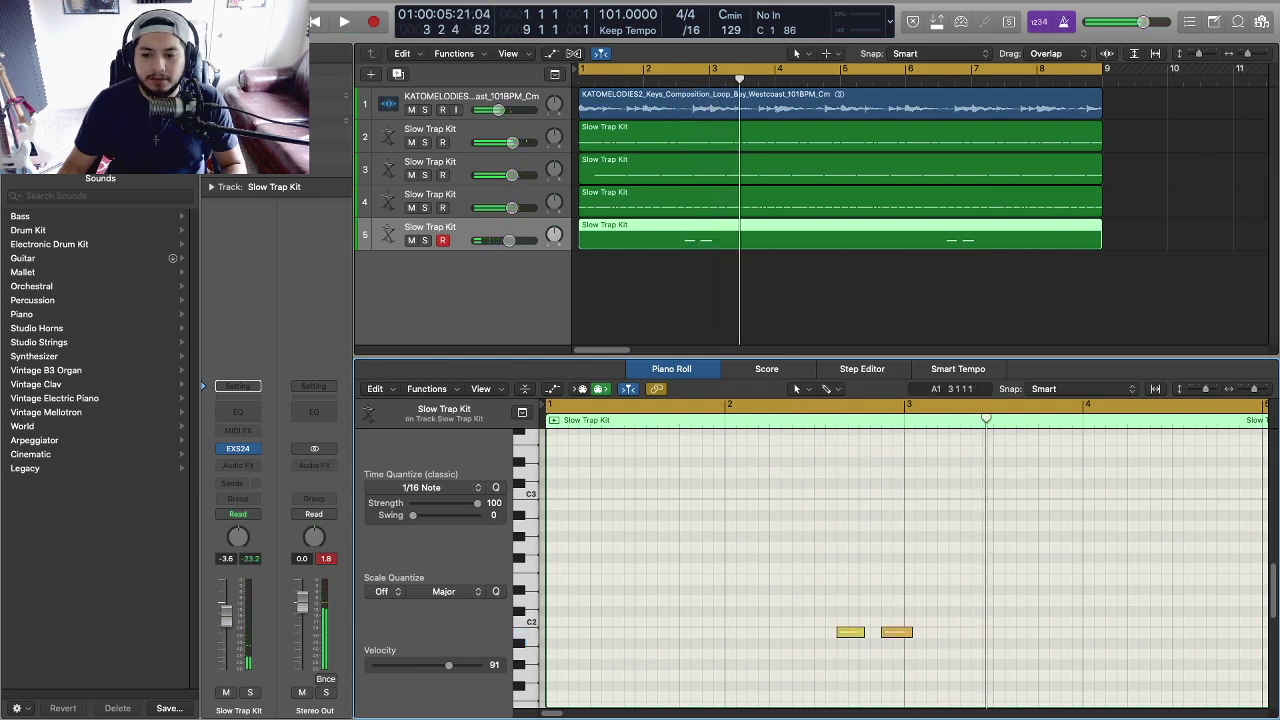
pyautogui.hotkey('shift', '\\')
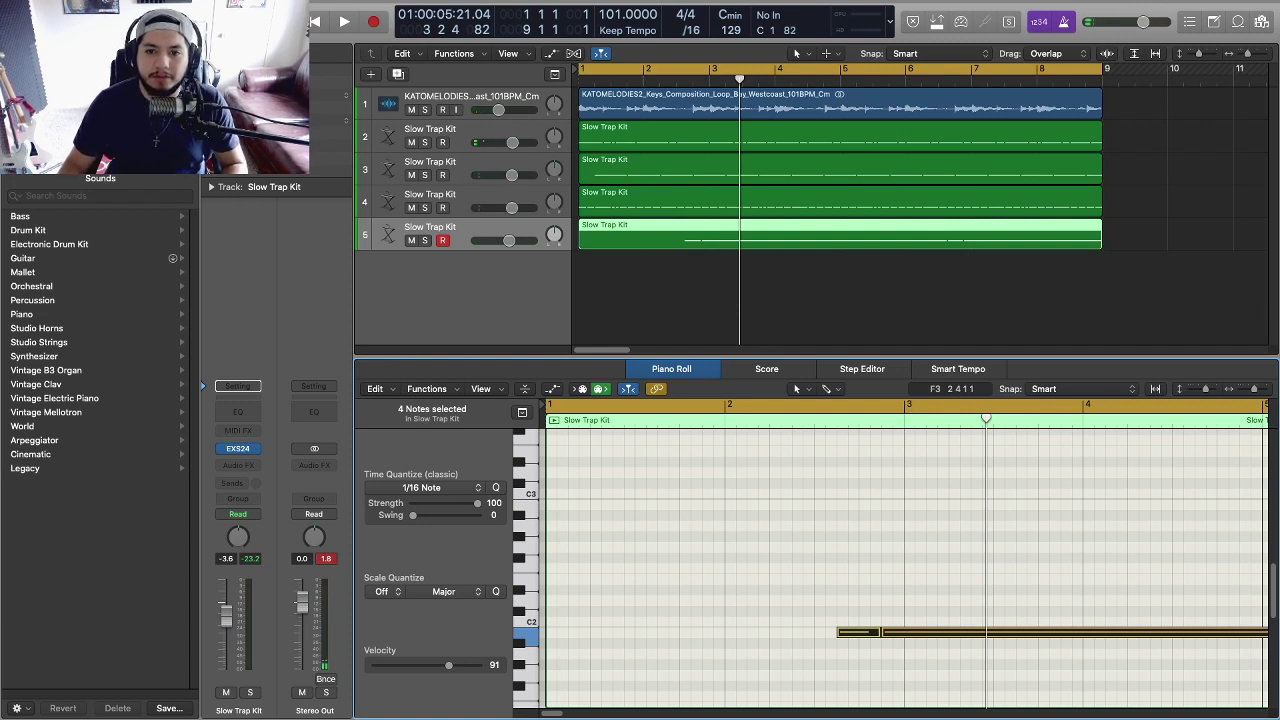
pyautogui.press('Return')
pyautogui.press('space')
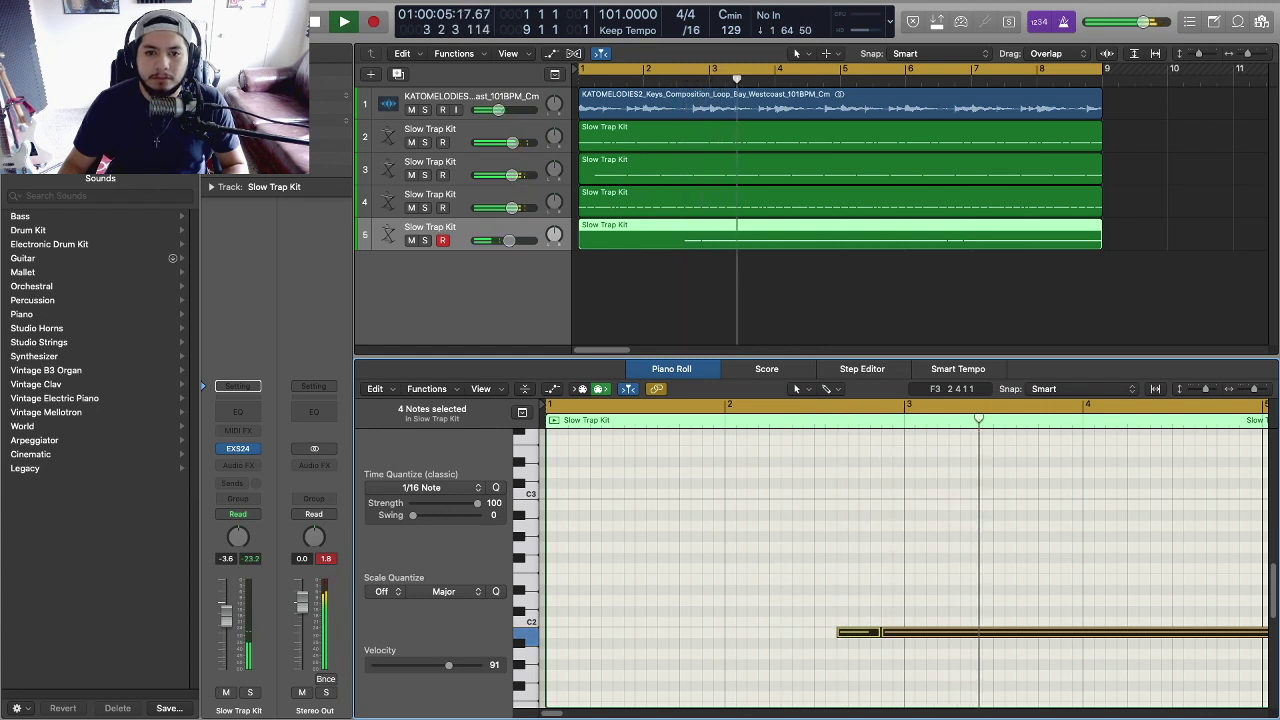
# - Lower the track 5 volume to -9.8 dB during playback, deselect its region, and stop
pyautogui.moveTo(509, 241); pyautogui.dragTo(497, 241)
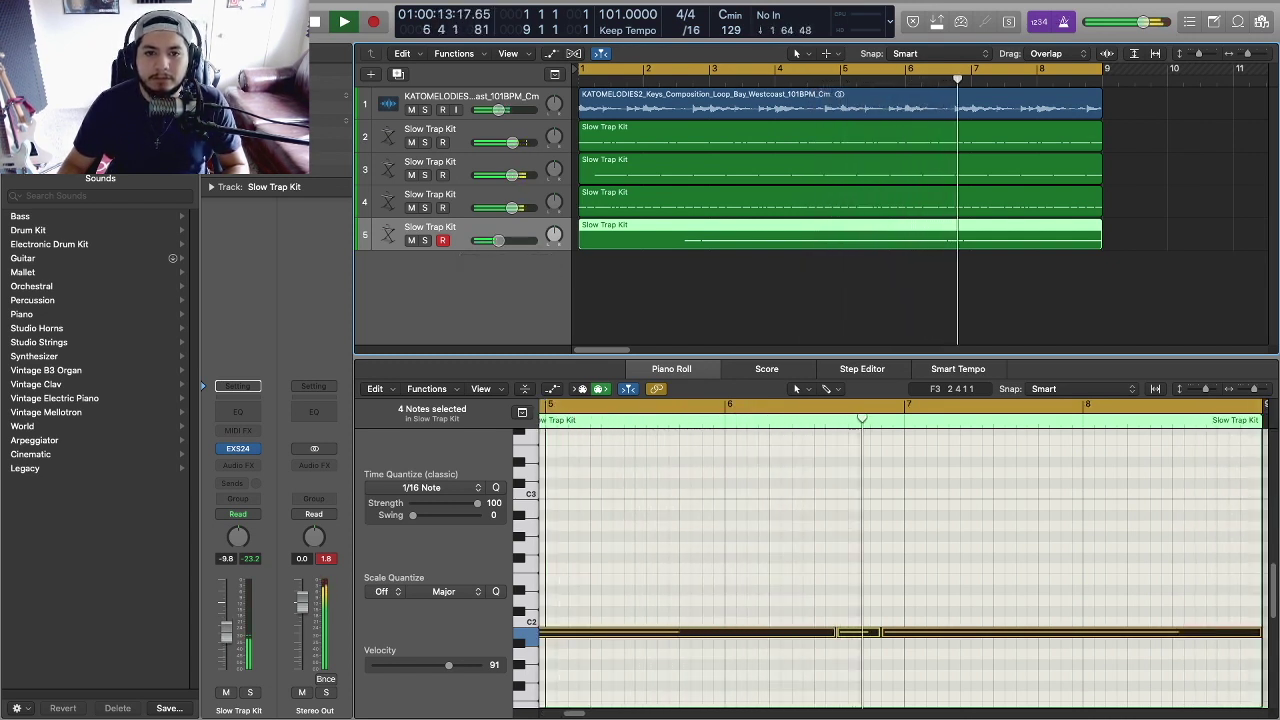
pyautogui.click(765, 298)
pyautogui.press('space')
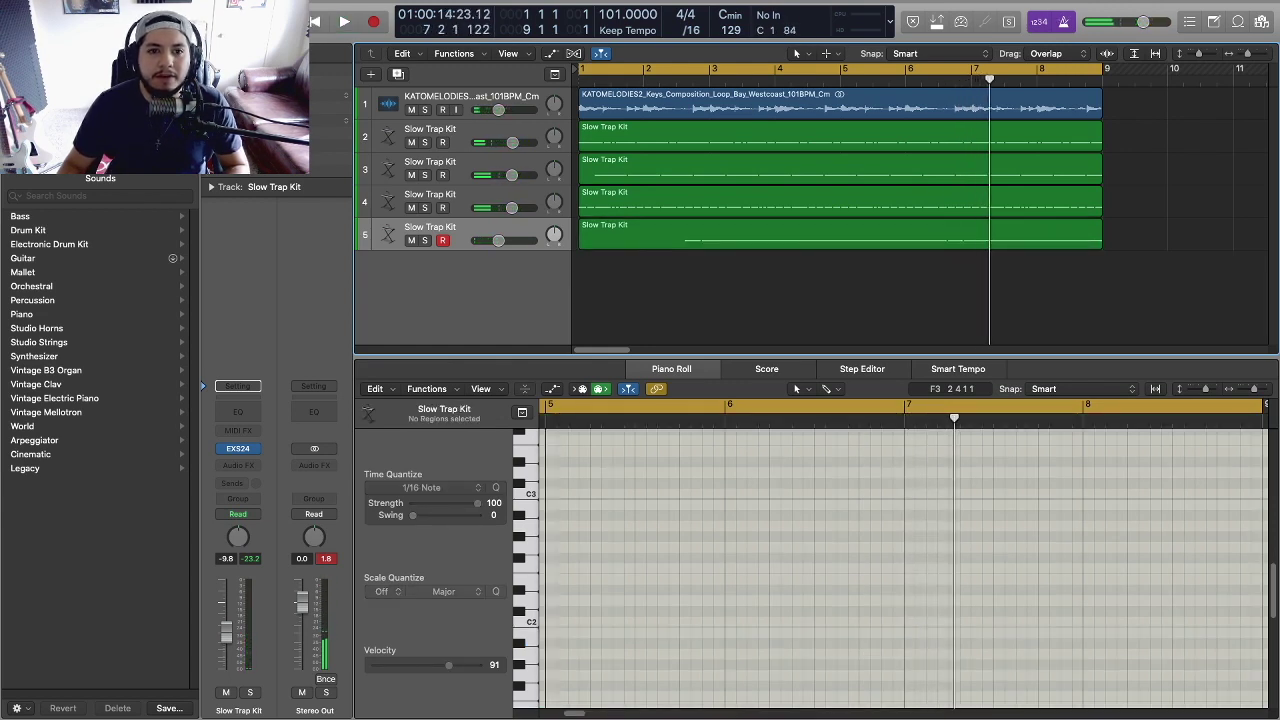
# - Create one new software instrument track using the ES2 (Synthesizer 2) instrument
pyautogui.press('alt+super+n')
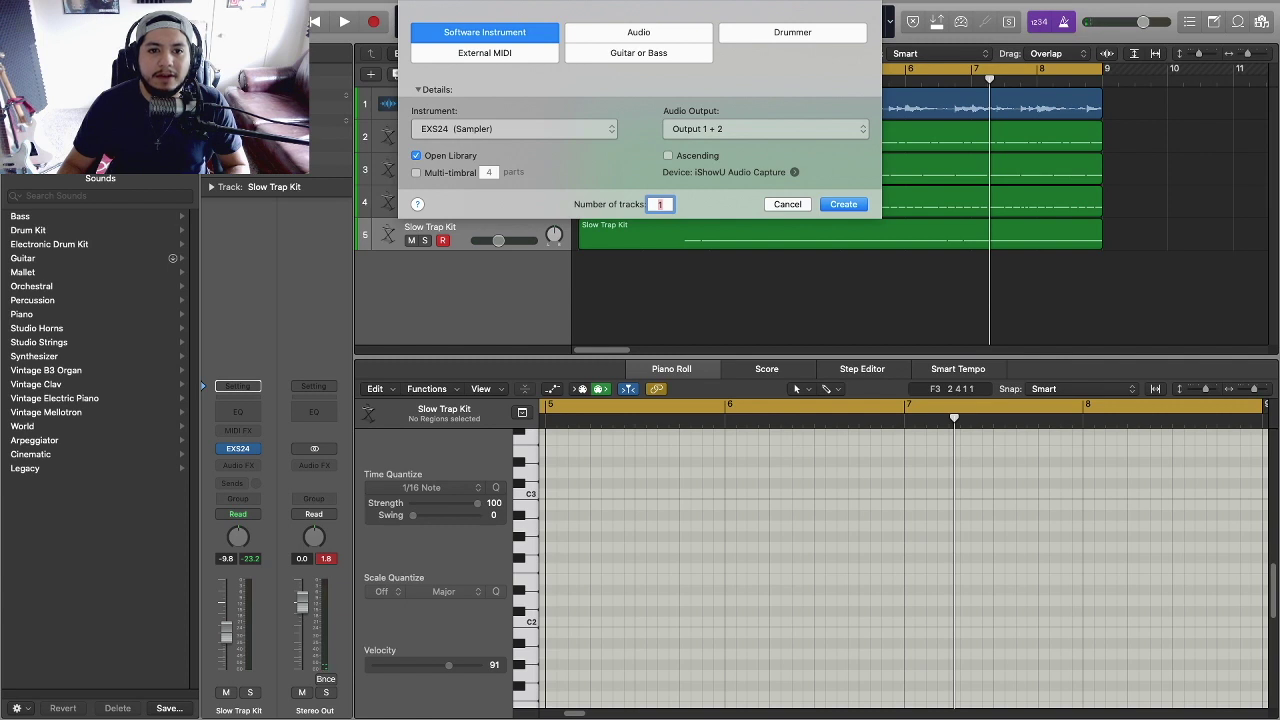
pyautogui.click(513, 129)
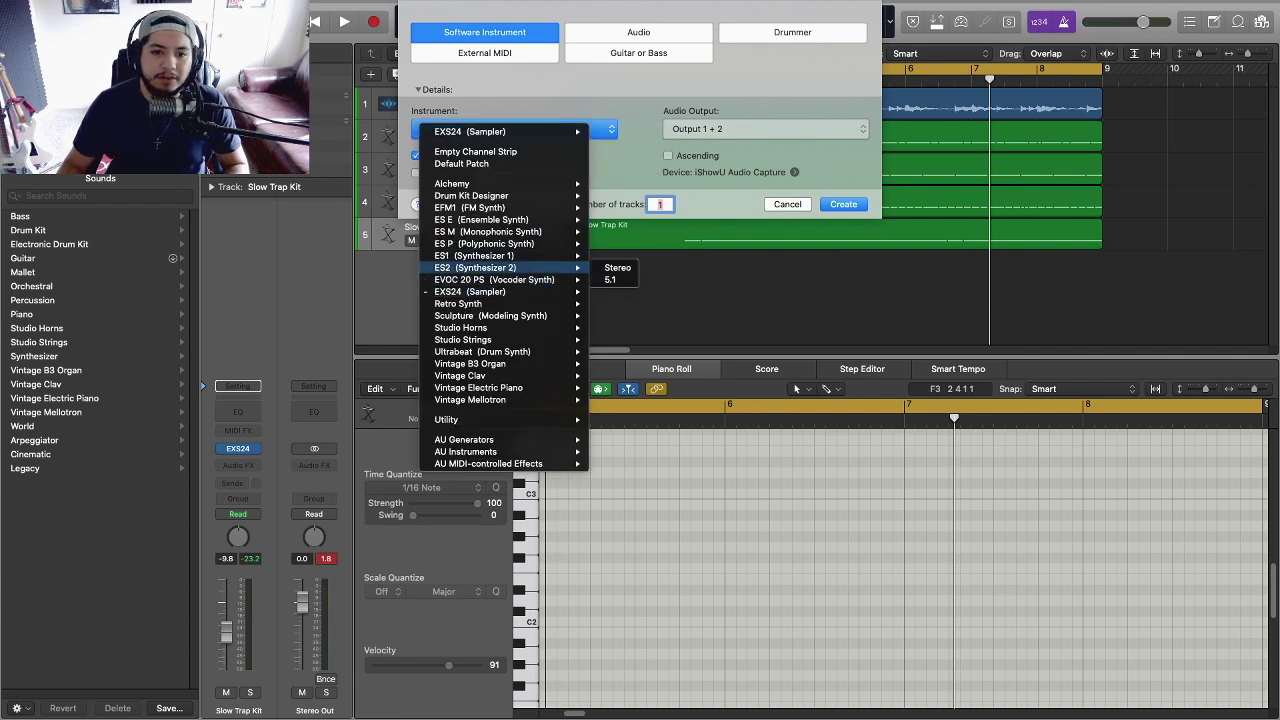
pyautogui.press('Return')
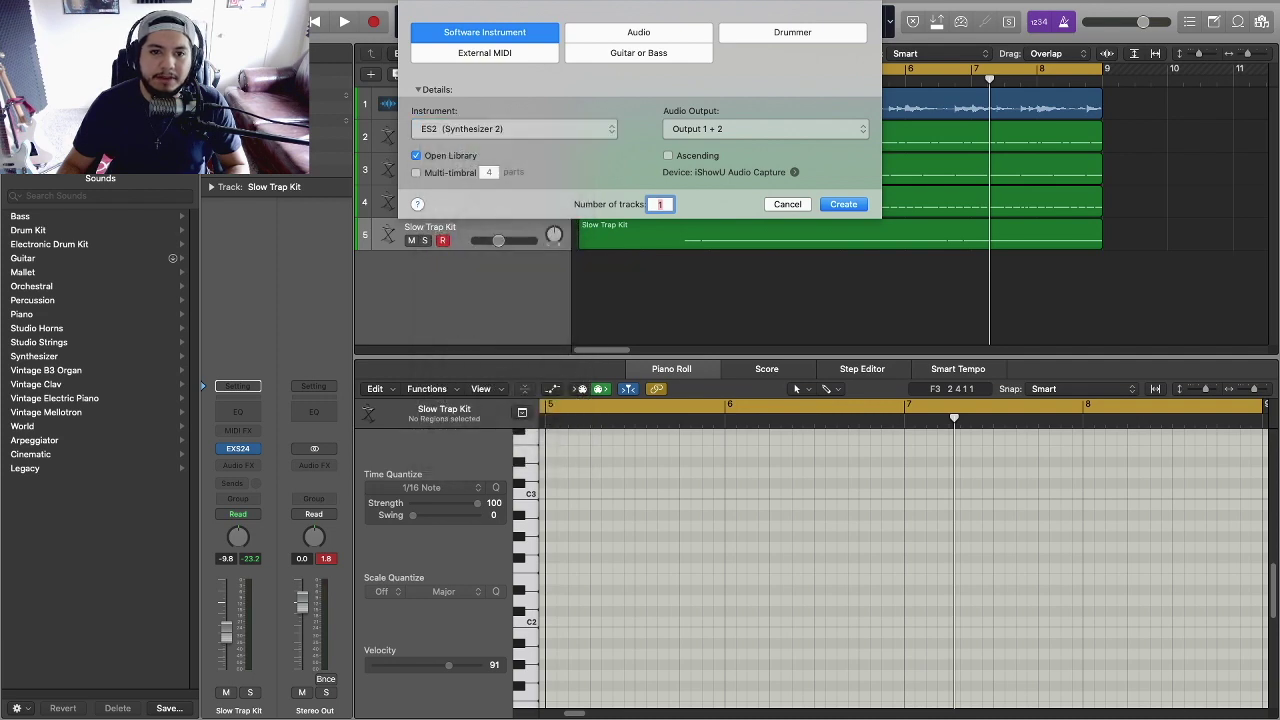
pyautogui.press('Return')
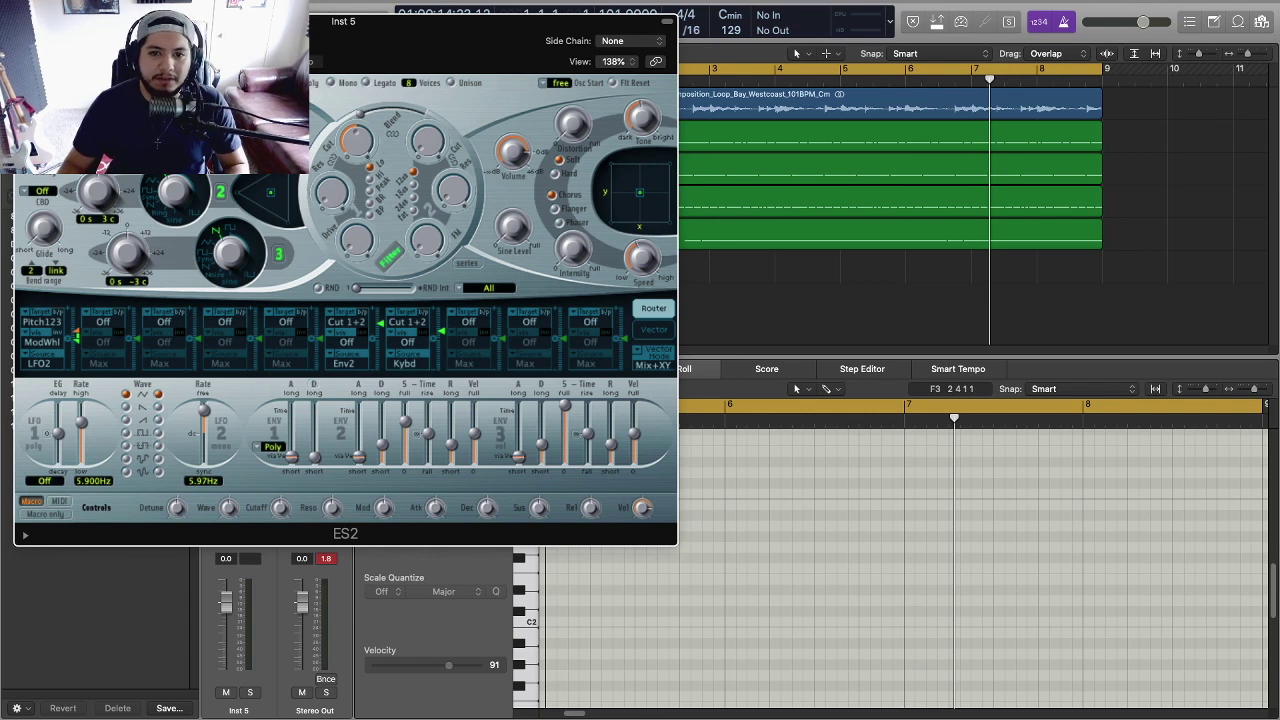
# - Load the Drake Moog Bass preset in ES2, close its window, and lower the track volume to -13.2 dB
pyautogui.click(120, 40)
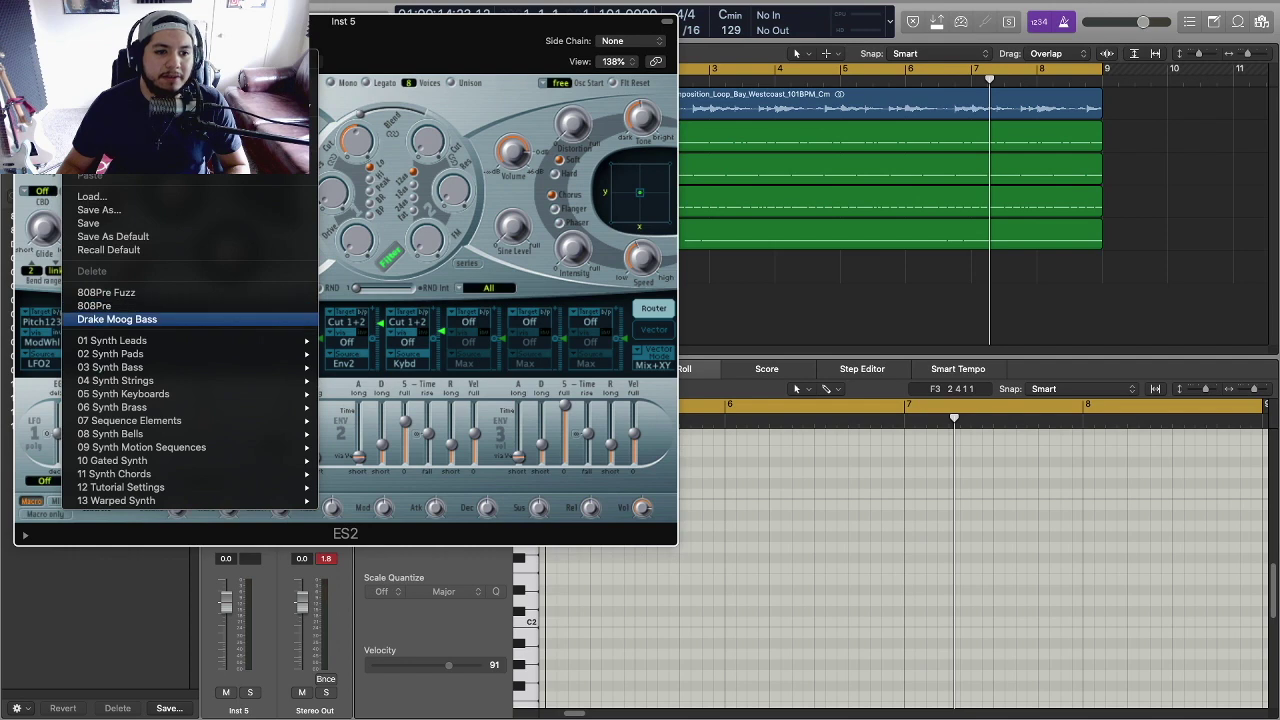
pyautogui.click(117, 319)
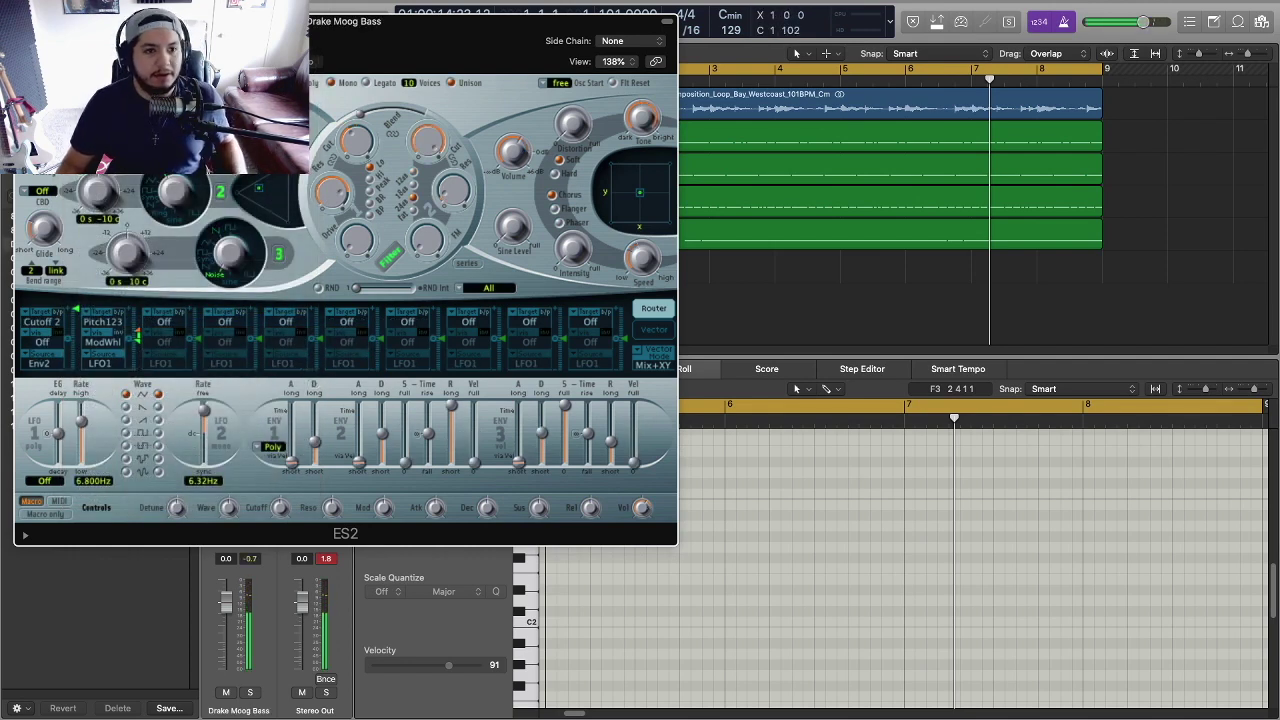
pyautogui.press('super+w')
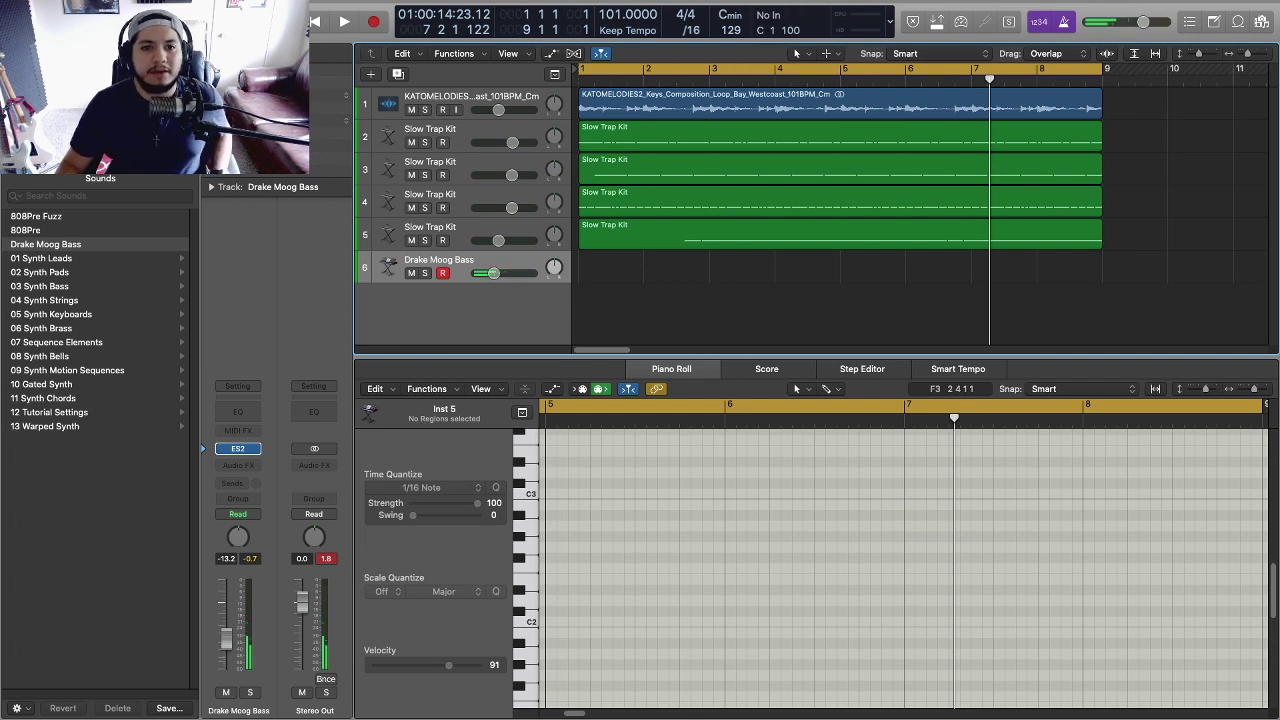
# - Move the Drake Moog Bass track directly below the keys loop, solo both, and rehearse a bass line over playback
pyautogui.moveTo(439, 262); pyautogui.dragTo(439, 132)
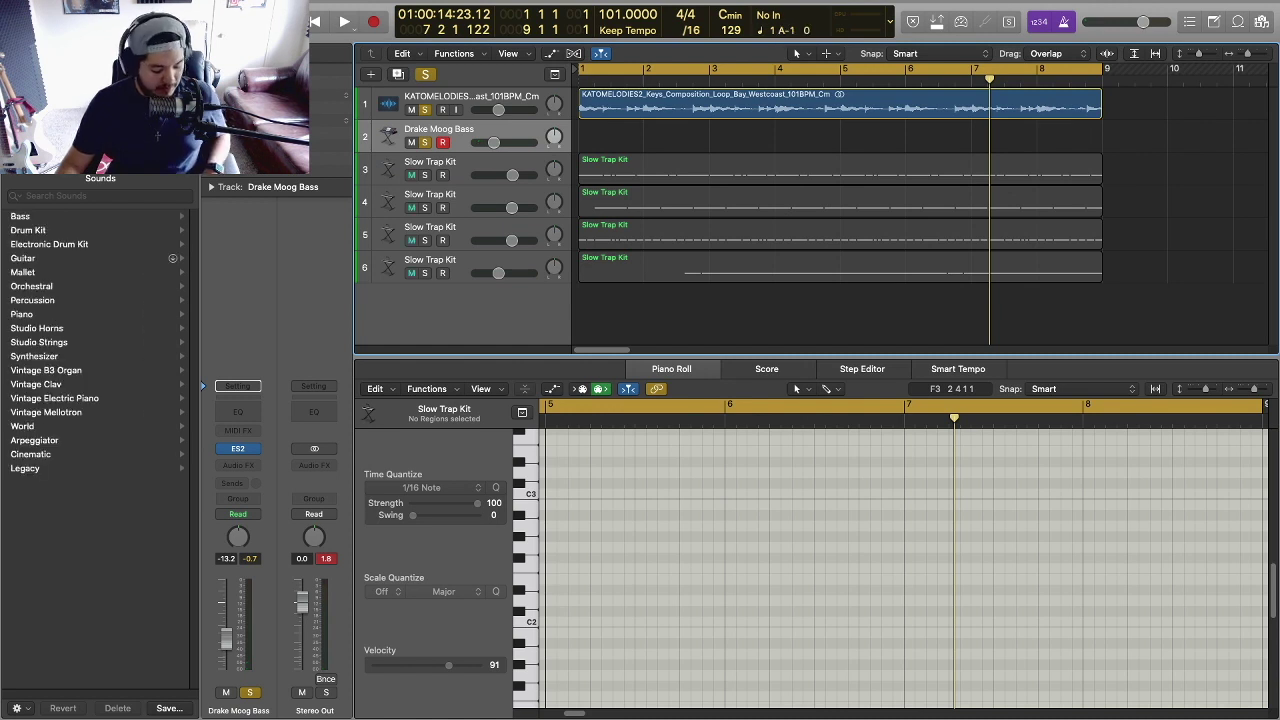
pyautogui.press('Return')
pyautogui.press('space')
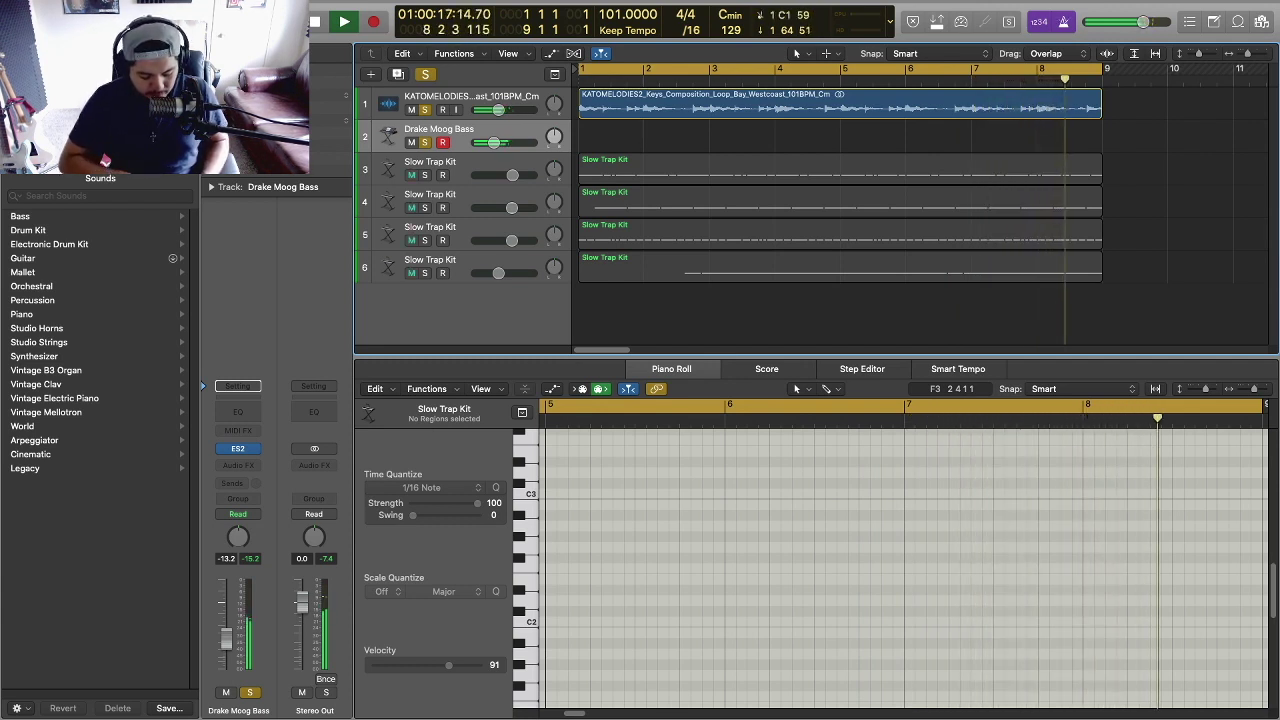
pyautogui.press('Return')
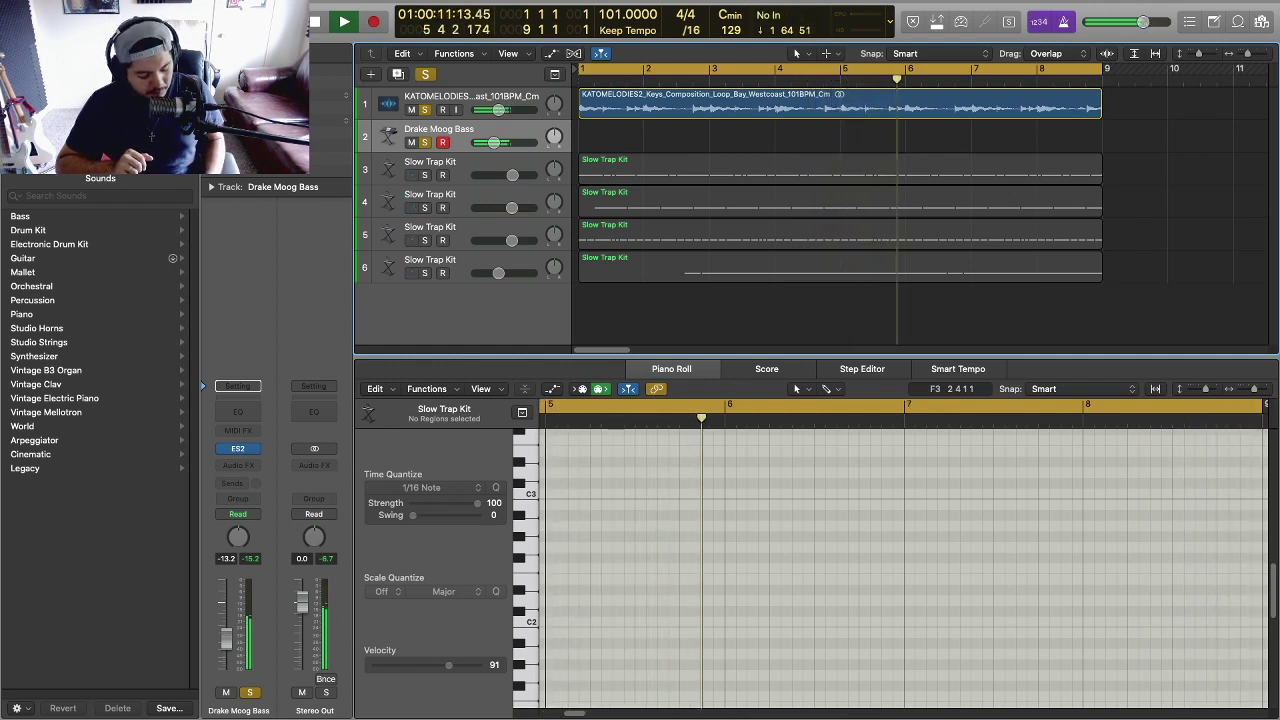
pyautogui.press('space')
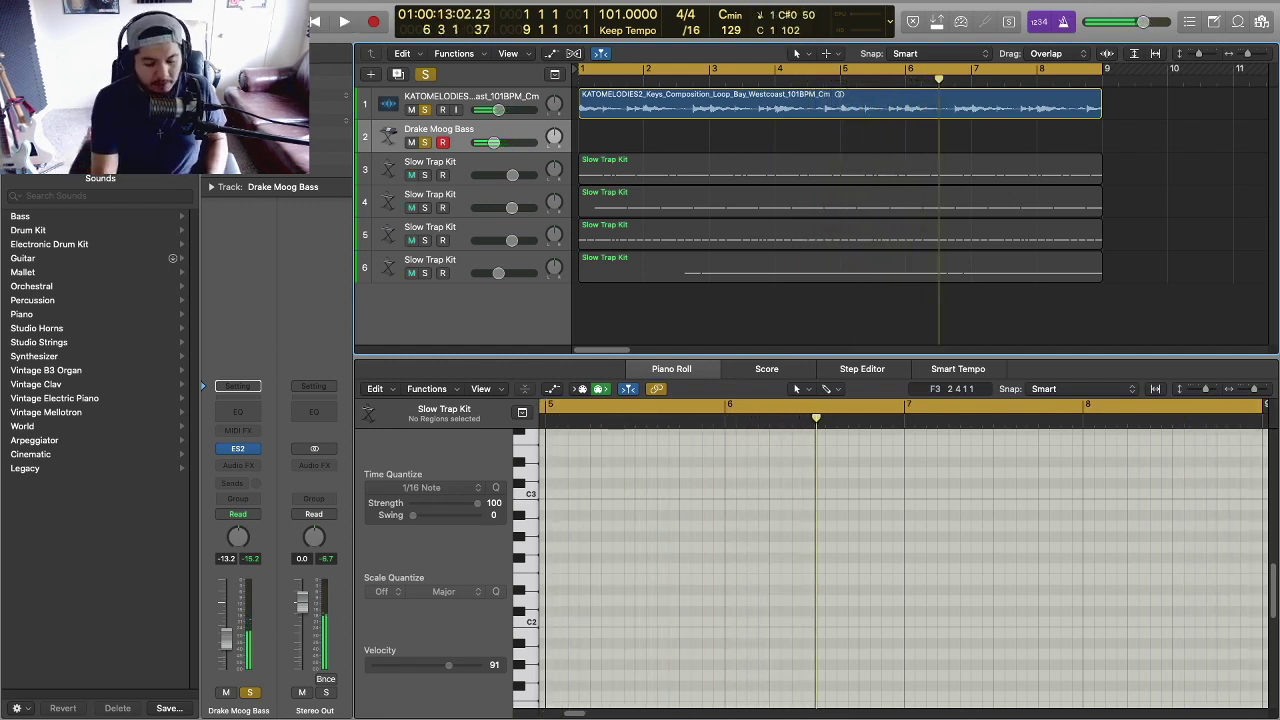
# - Record a bass line on the Drake Moog Bass track from bar 1 to just past bar 5, and stop
pyautogui.press('Return')
pyautogui.press('r')
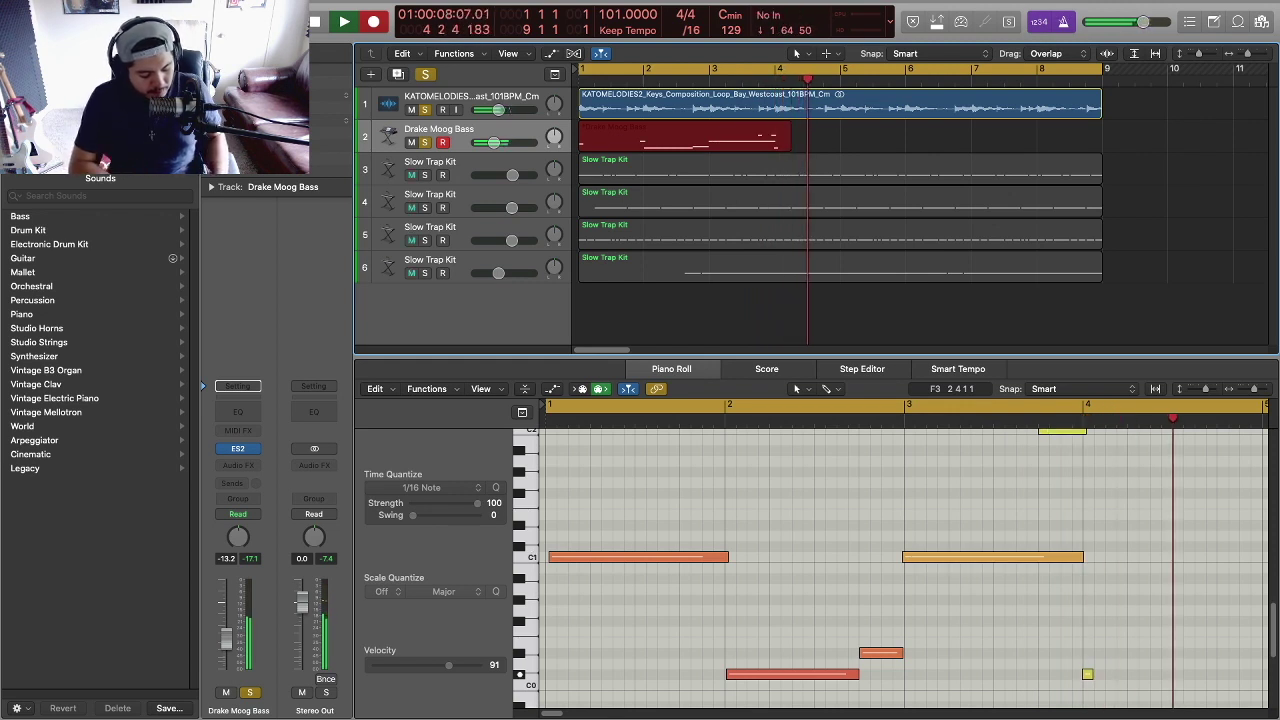
pyautogui.press('space')
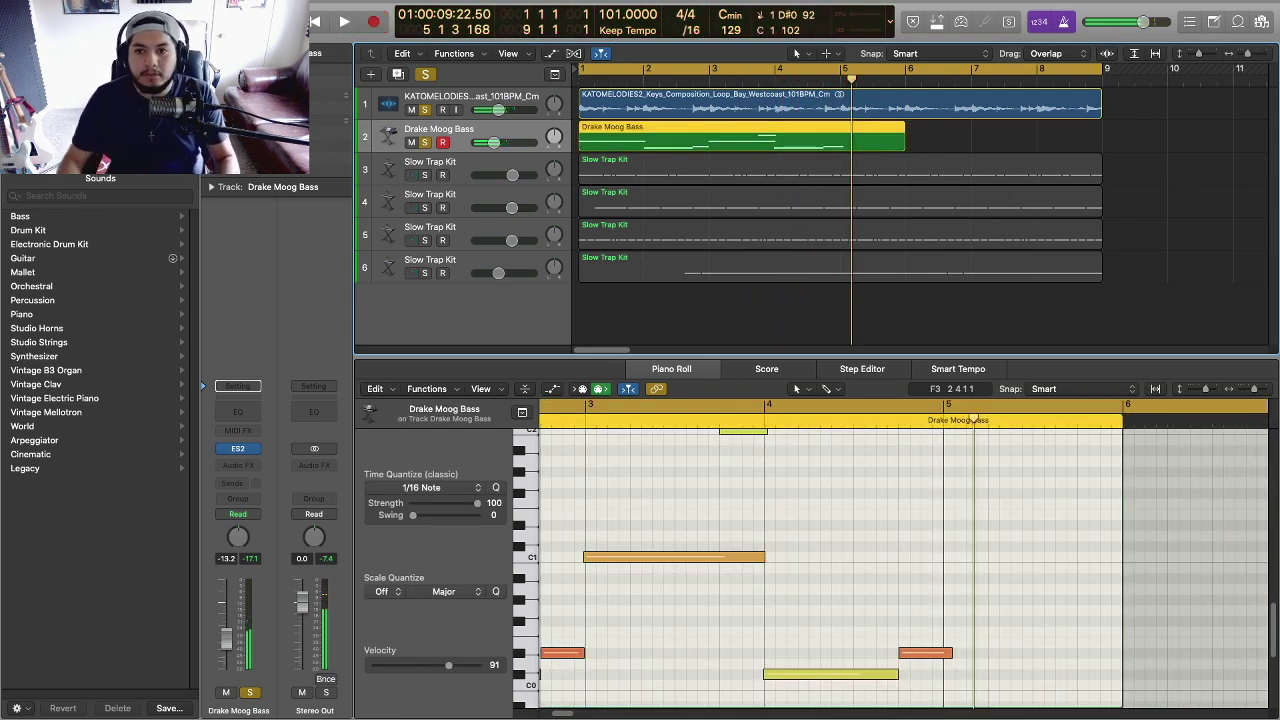
# - Extend the Drake Moog Bass region to bar 9 to match the eight-bar loop
pyautogui.moveTo(904, 145); pyautogui.dragTo(1102, 145)
pyautogui.click(1140, 140)
pyautogui.click(974, 420)
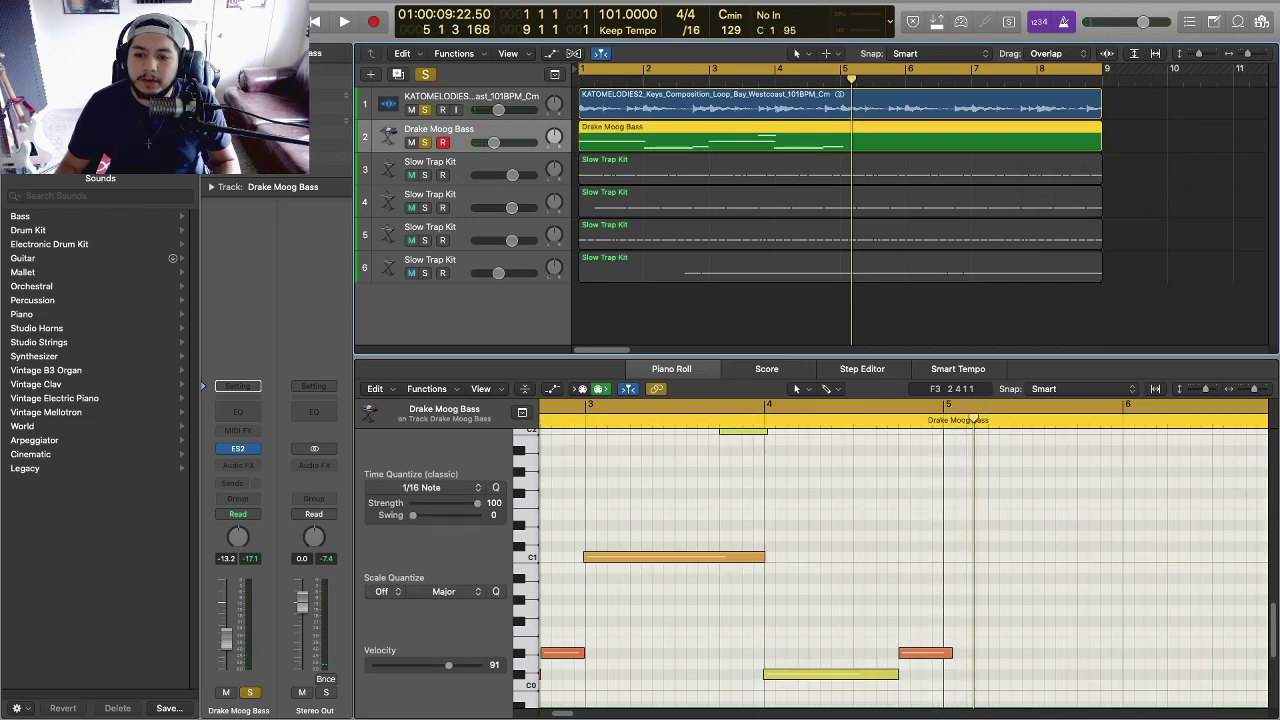
# - Shorten the last recorded bass note to end exactly at bar 5, and place the playhead just after it
pyautogui.moveTo(974, 420); pyautogui.dragTo(945, 420)
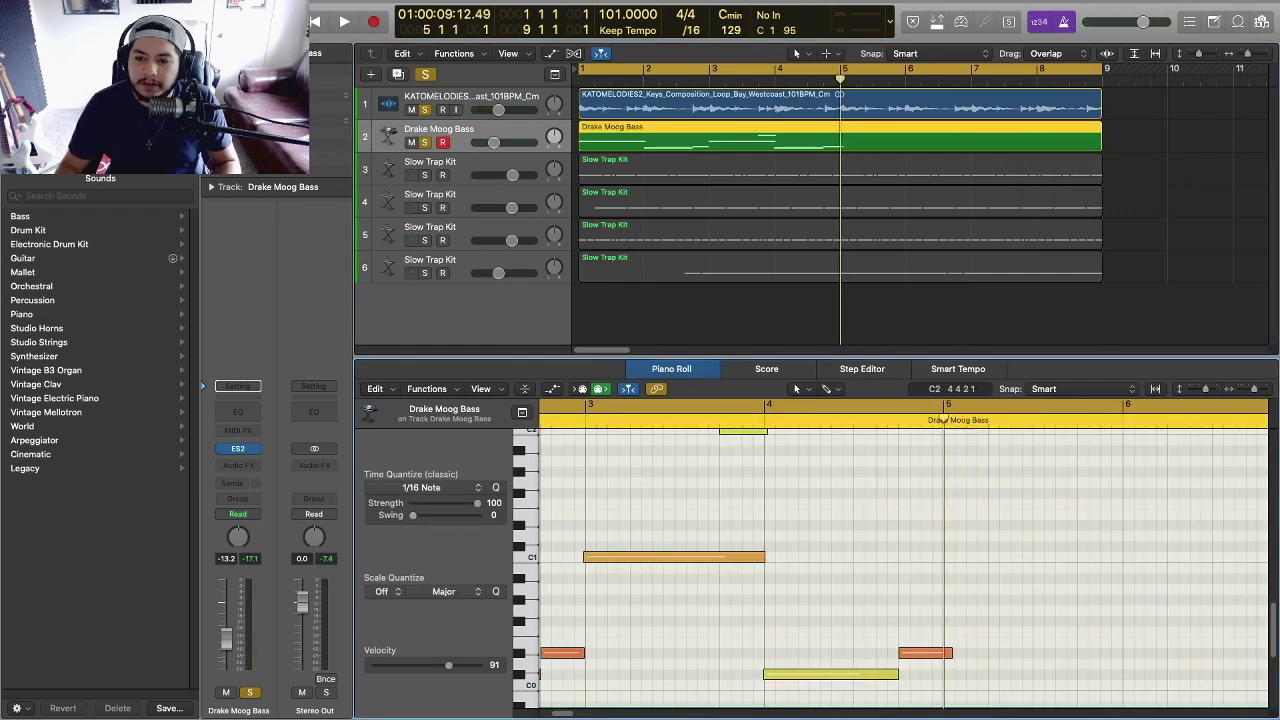
pyautogui.moveTo(951, 653); pyautogui.dragTo(942, 653)
pyautogui.hscroll(-1, 952, 420)
pyautogui.moveTo(952, 420); pyautogui.dragTo(973, 420)
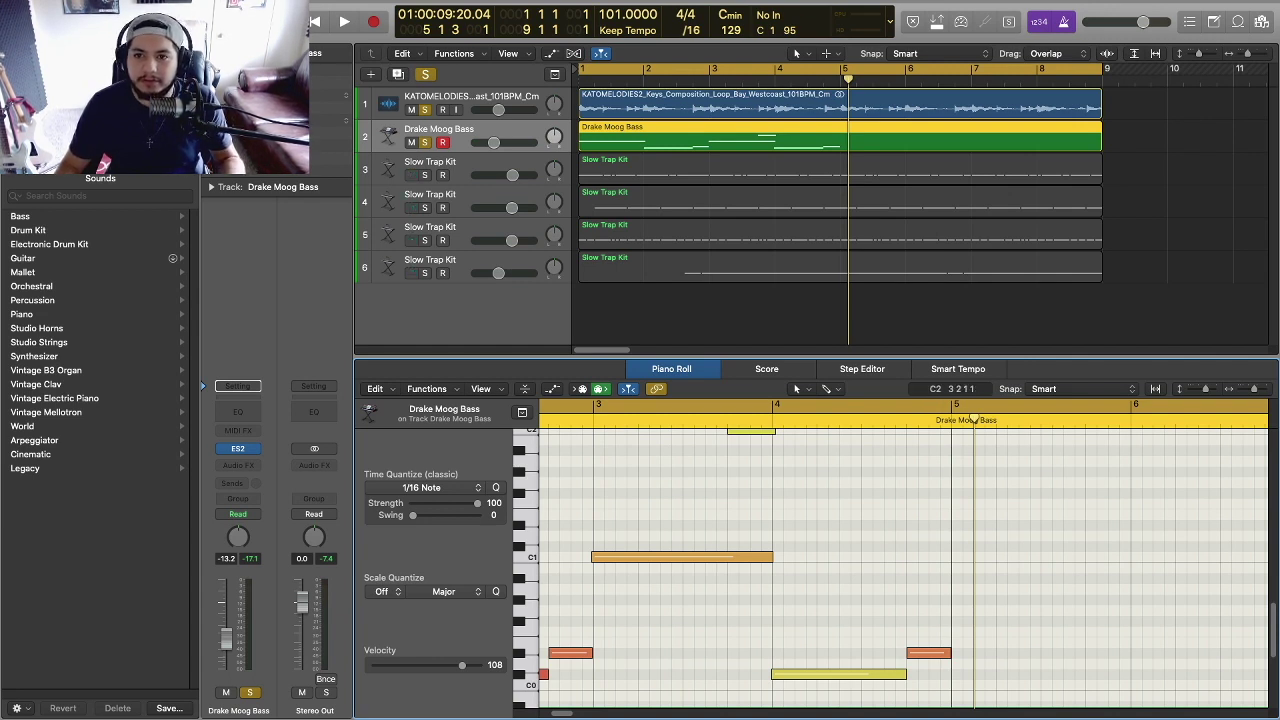
# - Quantize the seven recorded bass notes to 1/16 notes, and paste a copy of them starting at bar 5
pyautogui.hscroll(-5, 900, 550)
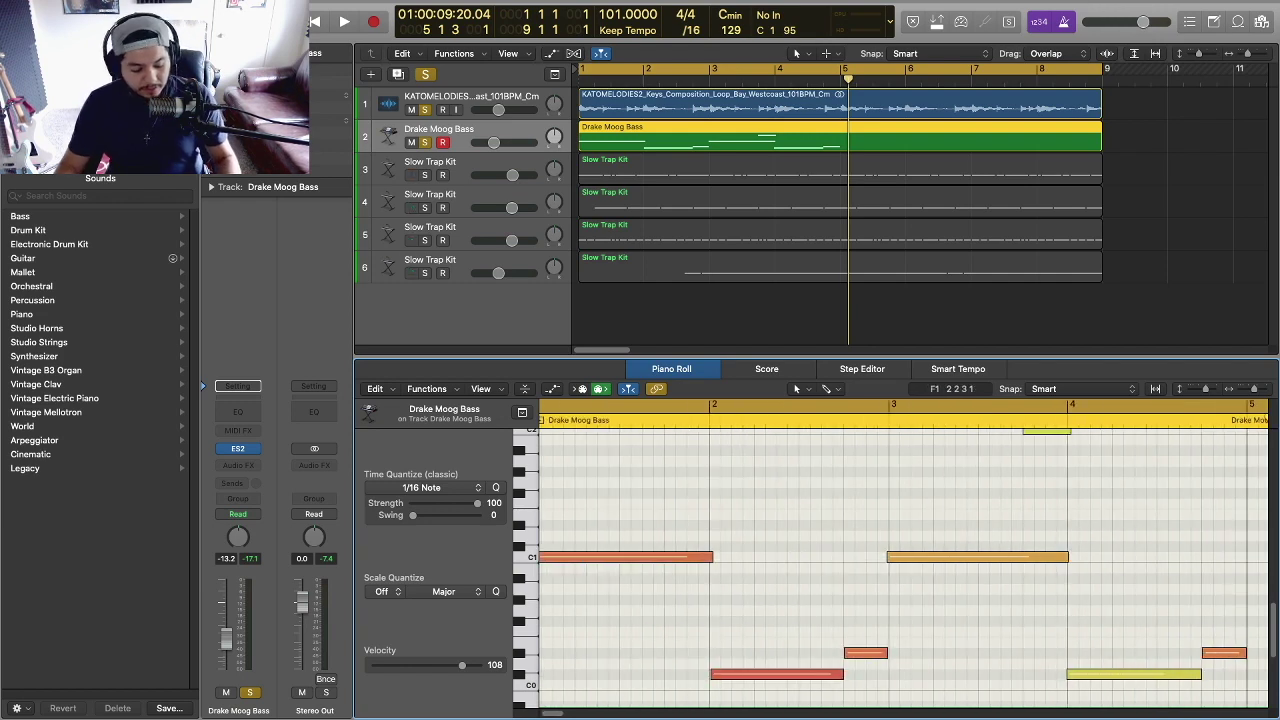
pyautogui.press('super+a')
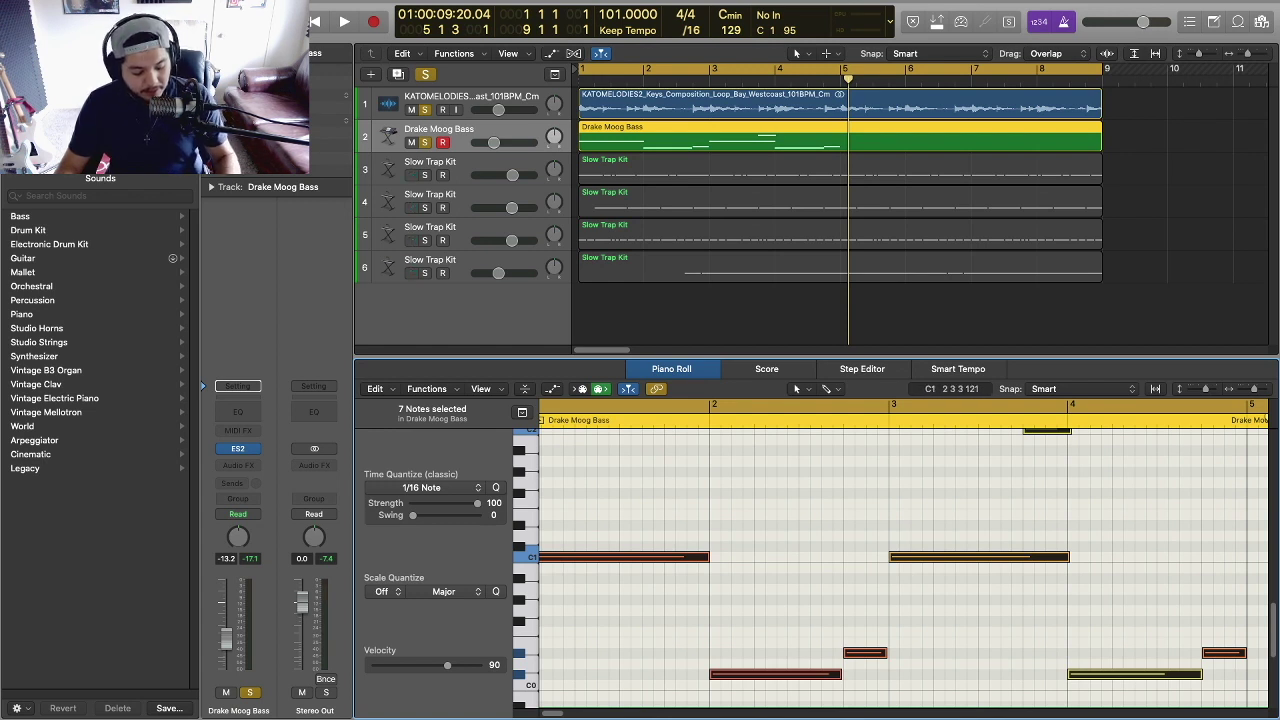
pyautogui.click(883, 600)
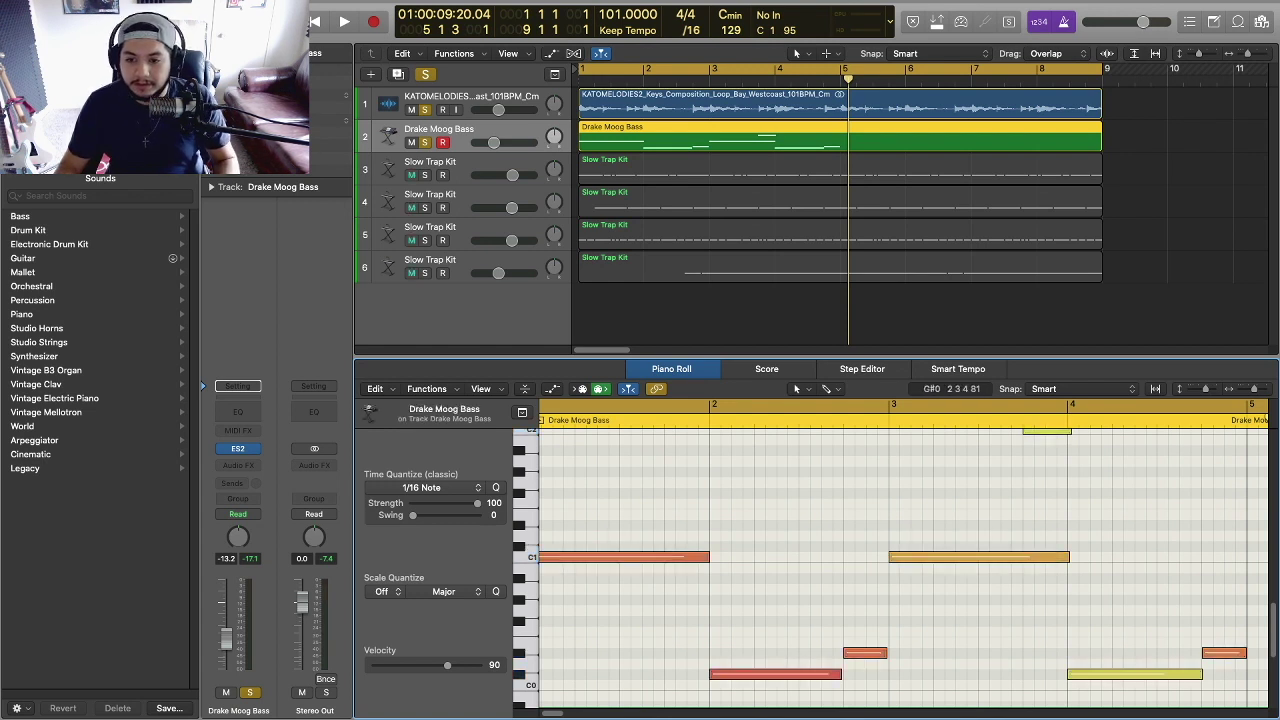
pyautogui.press('super+a')
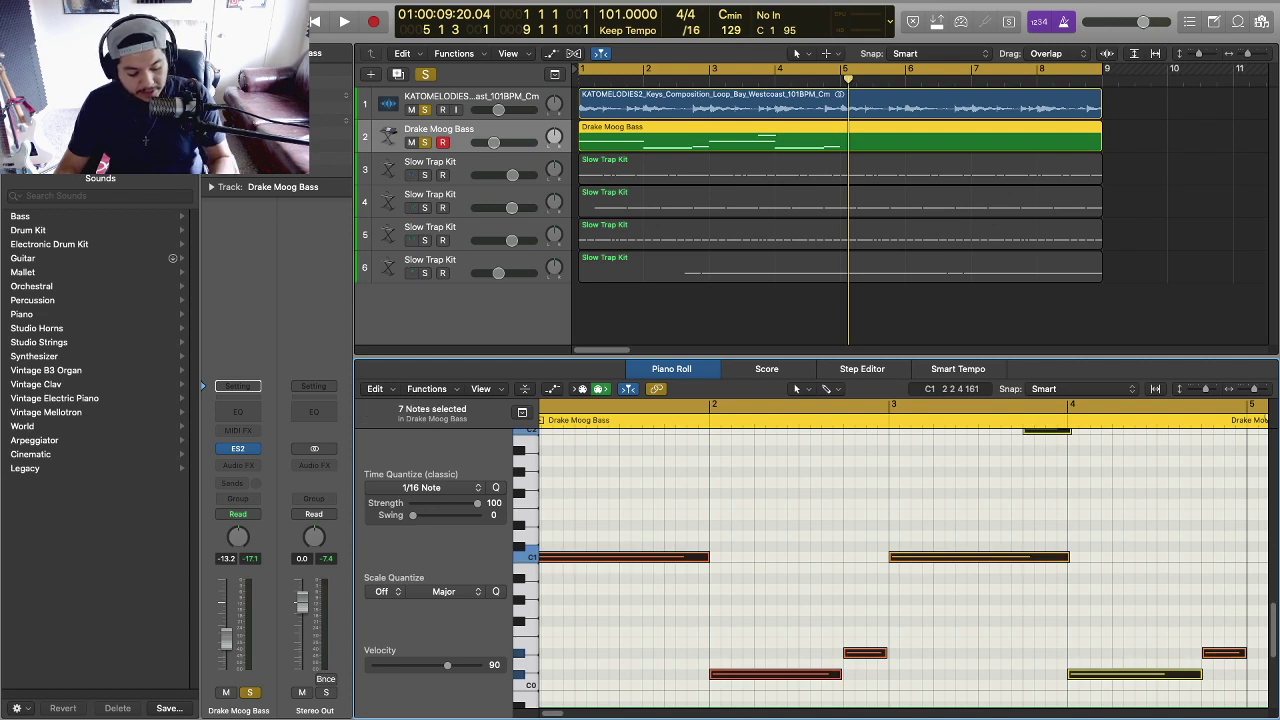
pyautogui.press('super+c')
pyautogui.press('super+v')
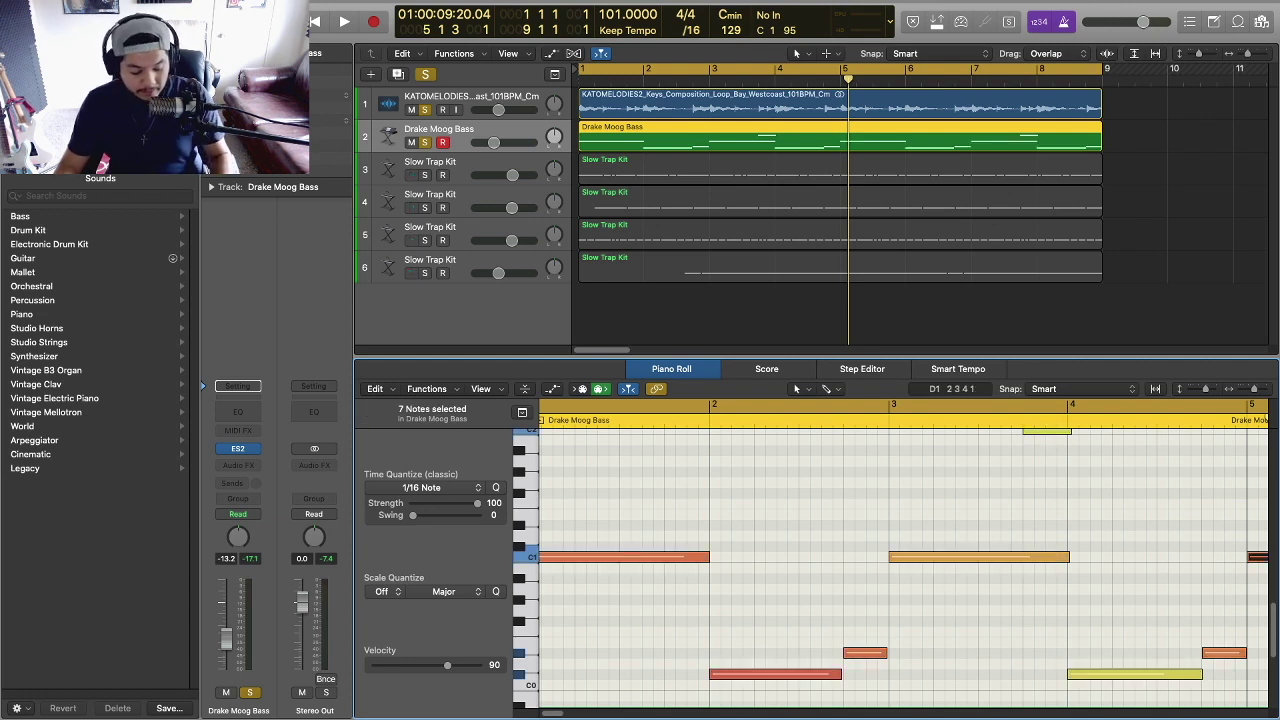
# - Trim the overlapping bass notes so each C1 note ends where the C2 note begins, and check the notes across the region
pyautogui.press('super+a')
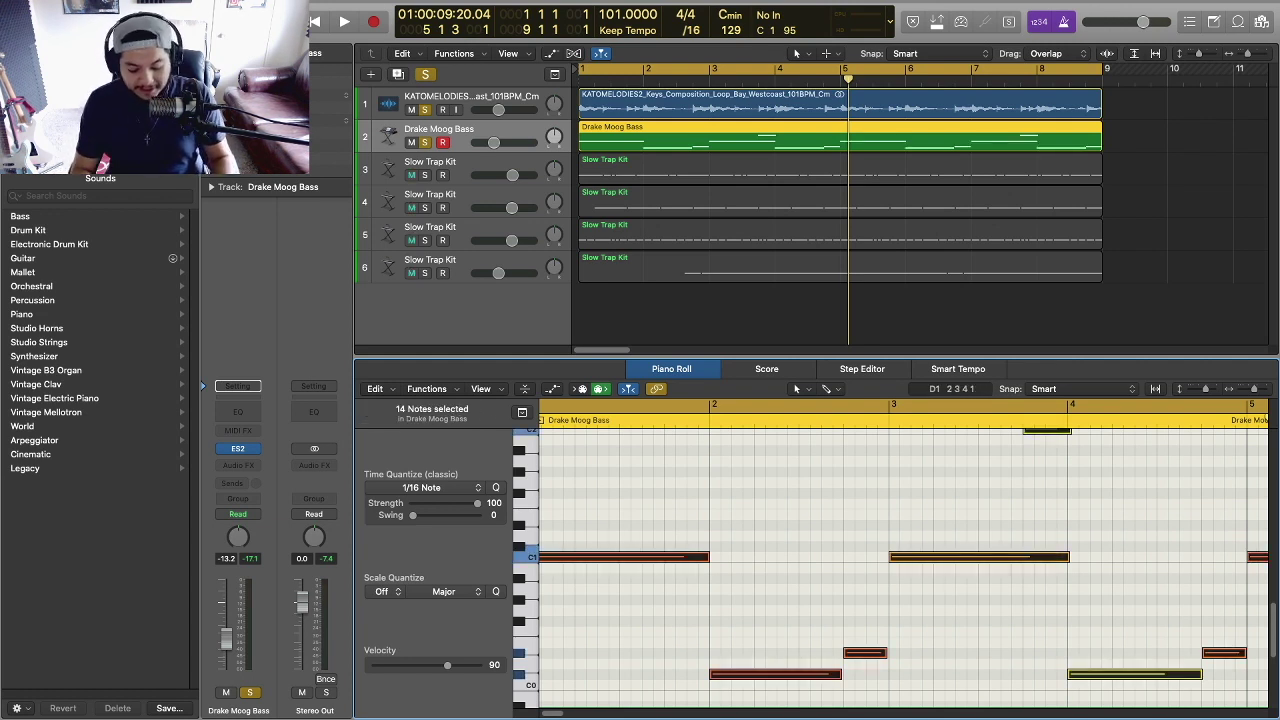
pyautogui.hscroll(3, 900, 555)
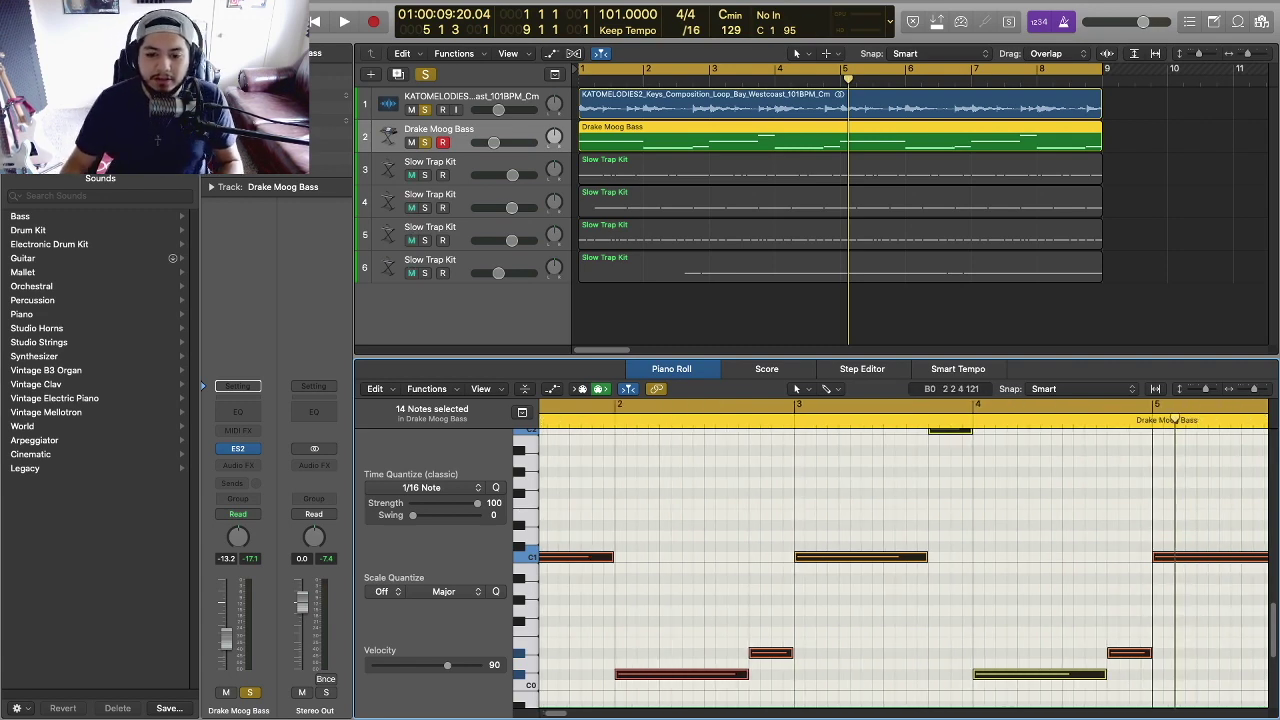
pyautogui.click(698, 578)
pyautogui.press('super+a')
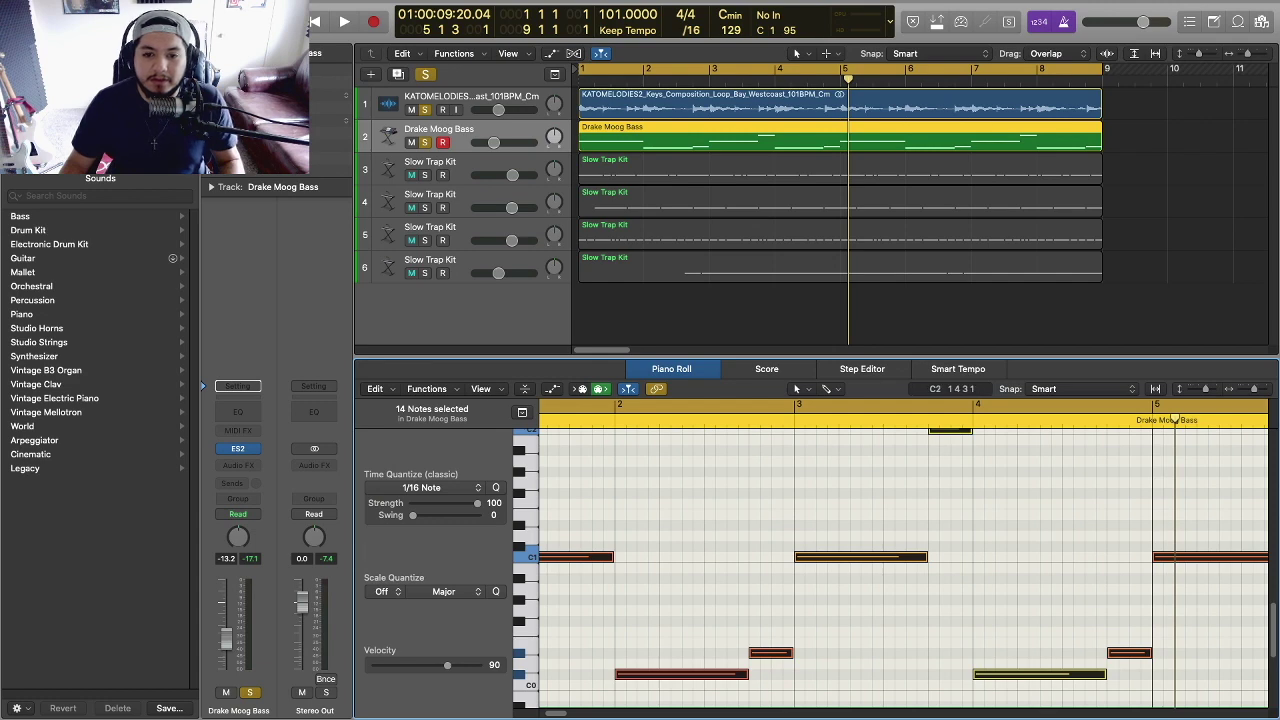
pyautogui.scroll(1, 900, 560)
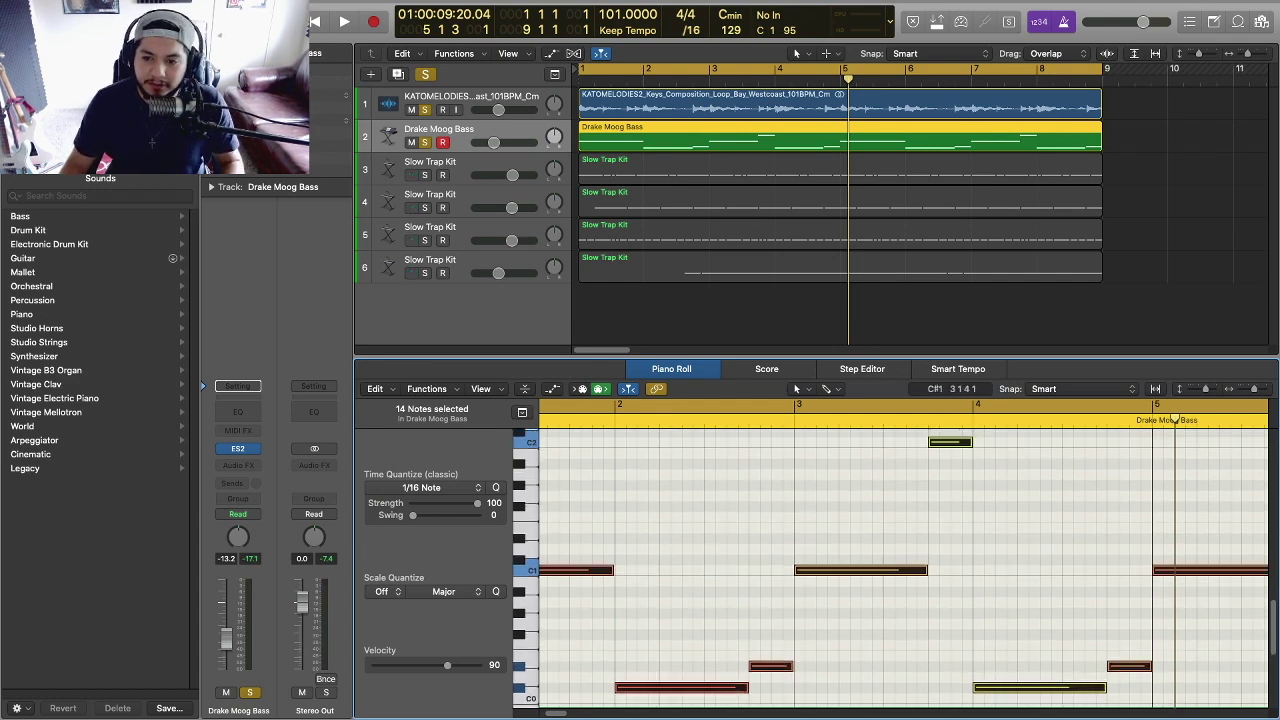
pyautogui.press('super+Up')
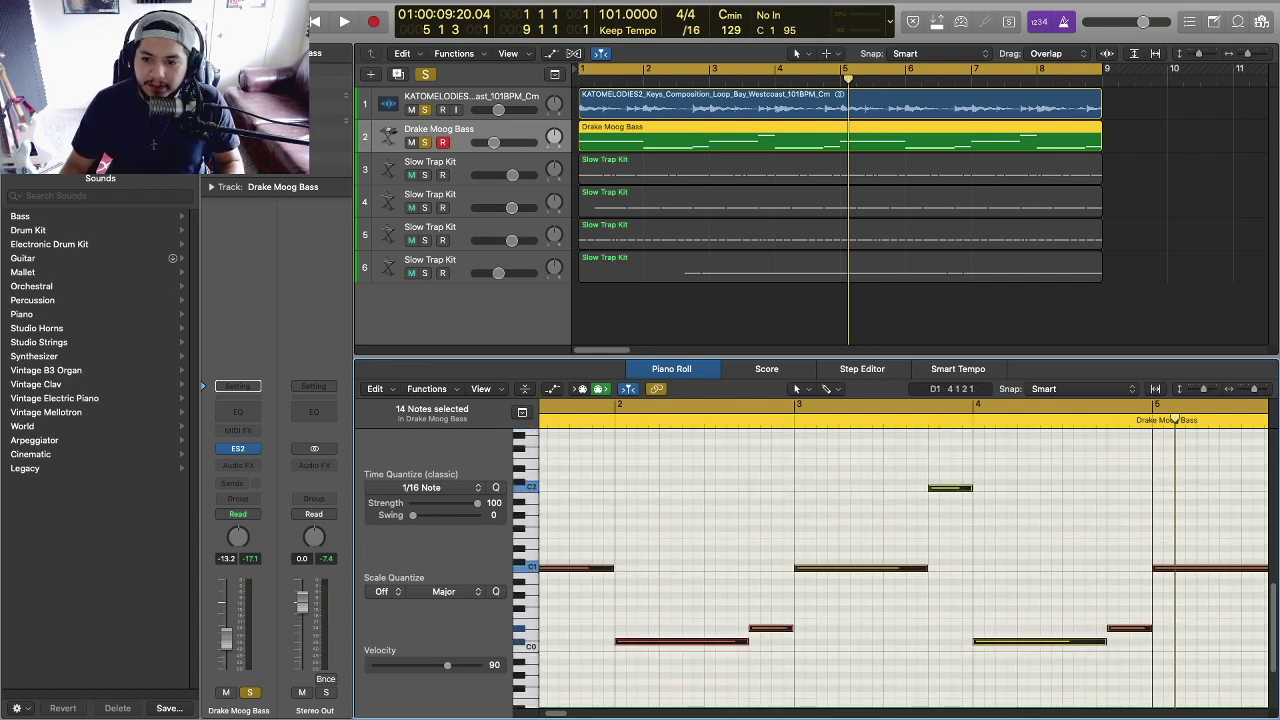
pyautogui.hscroll(-3, 985, 555)
pyautogui.click(818, 528)
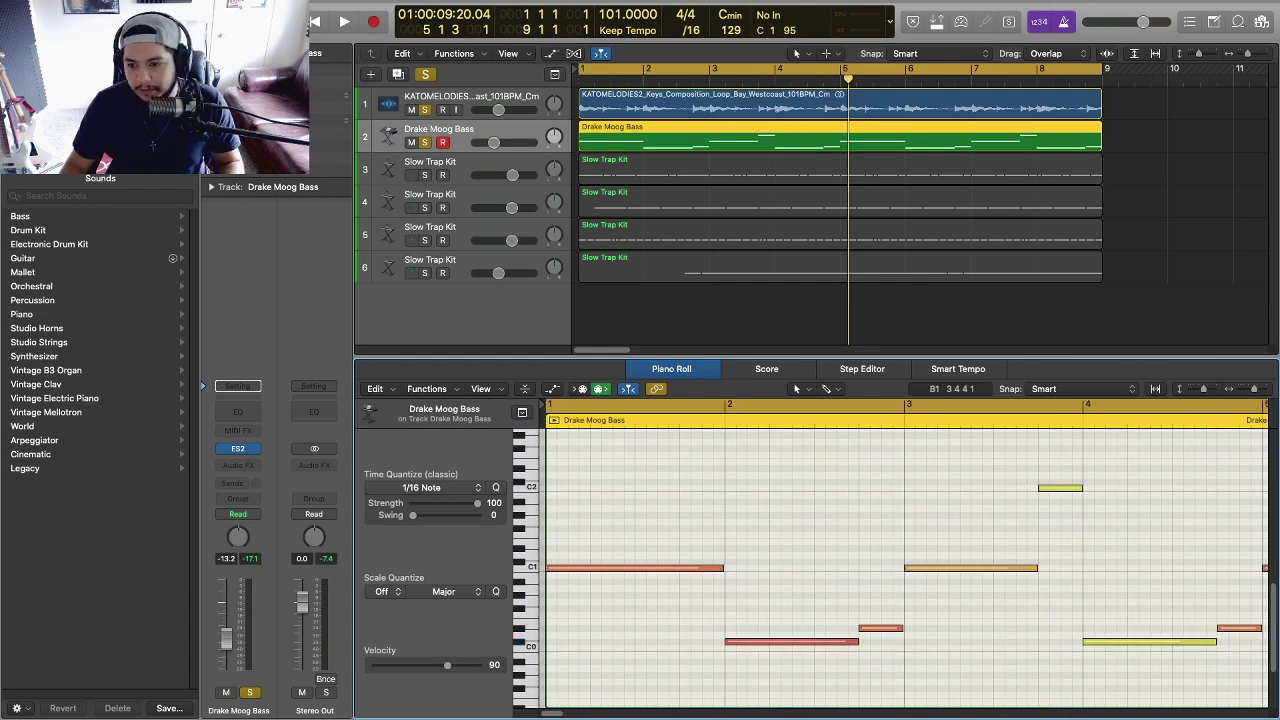
pyautogui.hscroll(3, 905, 560)
pyautogui.hscroll(3, 905, 560)
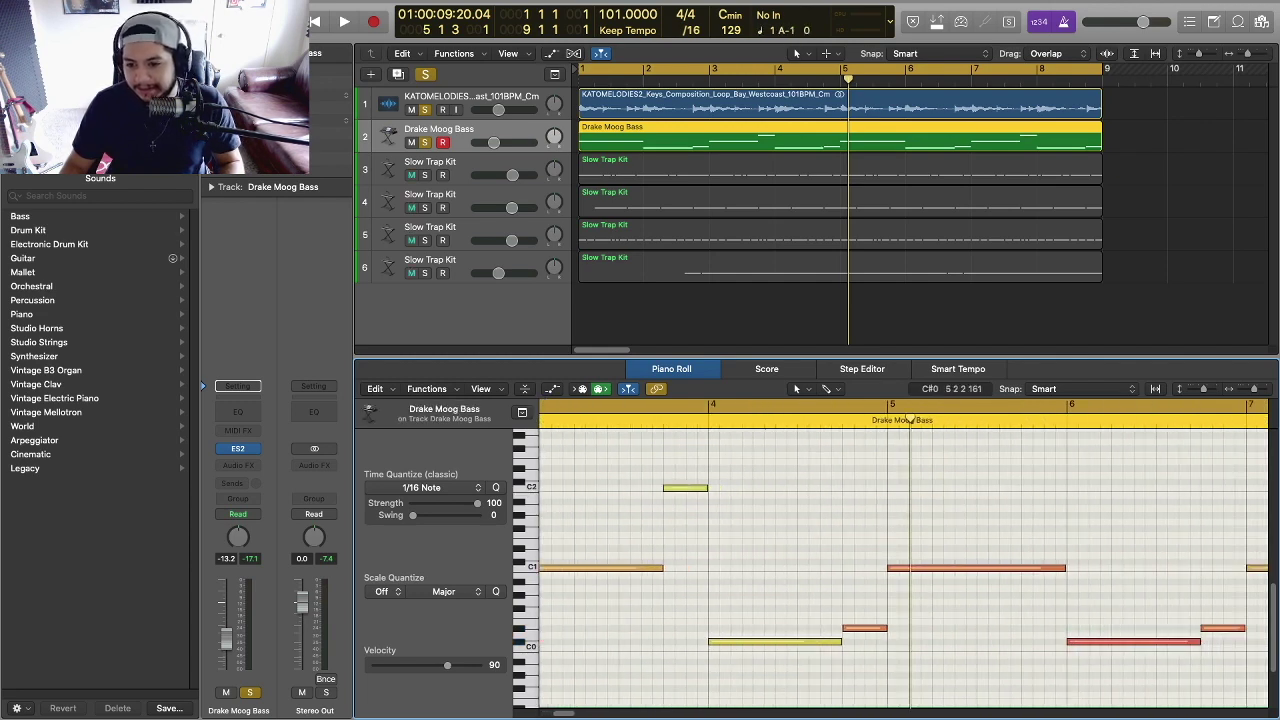
pyautogui.hscroll(-6, 1020, 420)
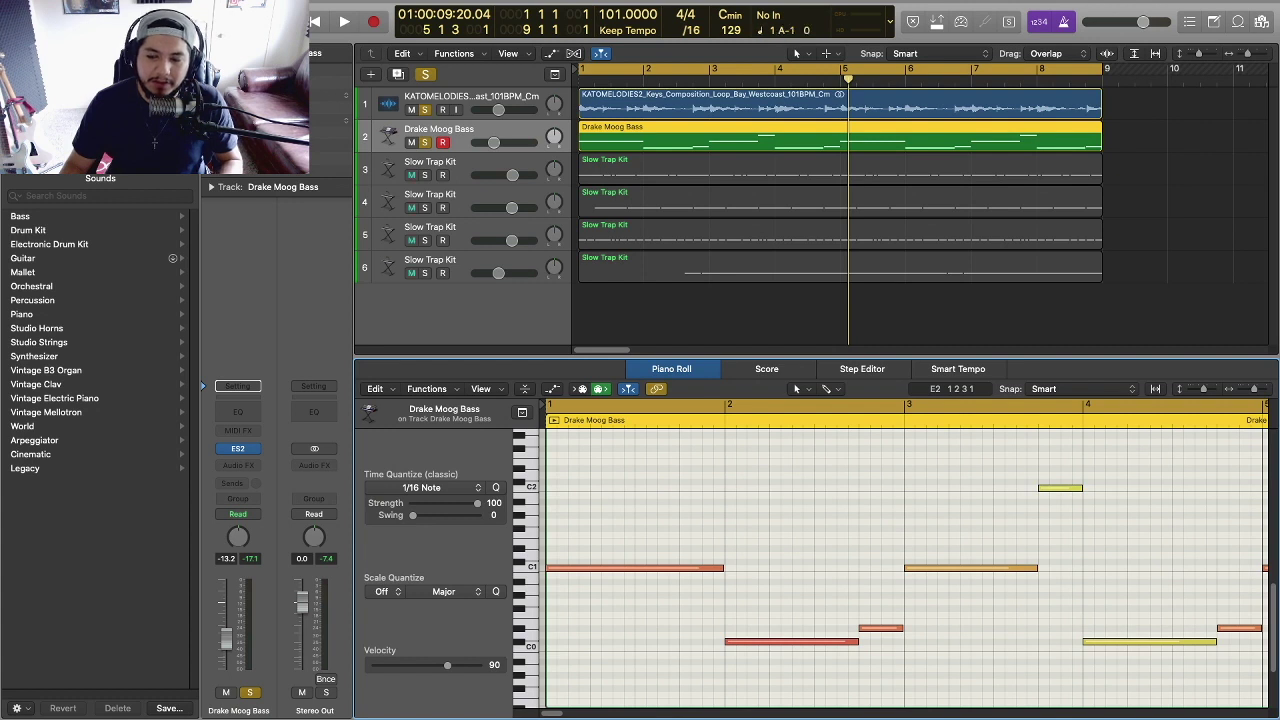
# - Display the note velocities of the bass region and raise all its notes to velocity 127
pyautogui.press('a')
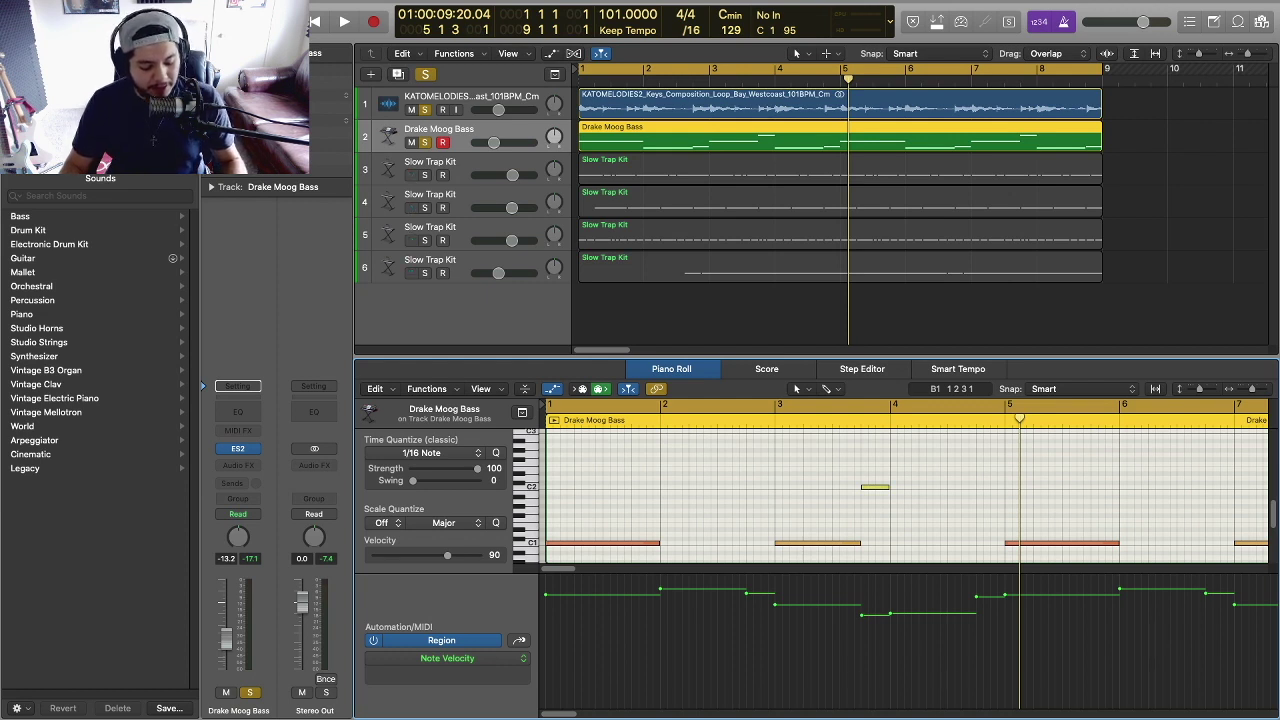
pyautogui.press('super+a')
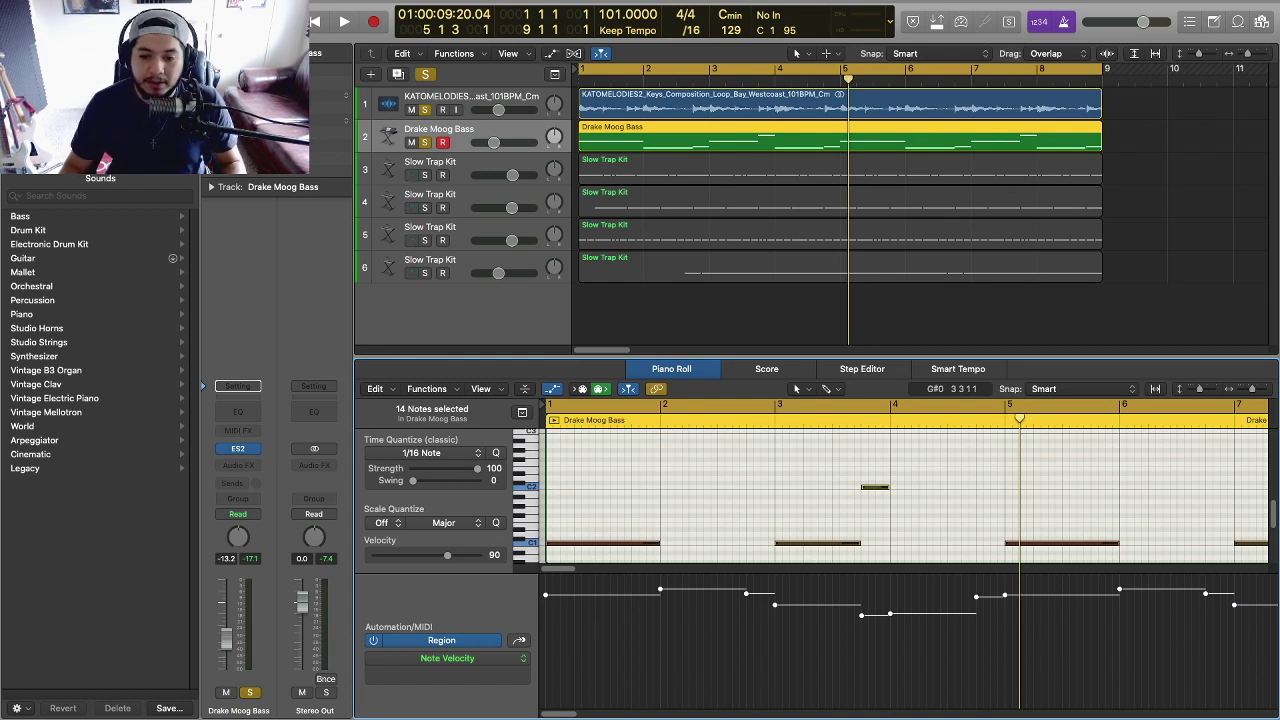
pyautogui.moveTo(838, 605); pyautogui.dragTo(841, 558)
pyautogui.hscroll(3, 842, 493)
pyautogui.hscroll(3, 900, 490)
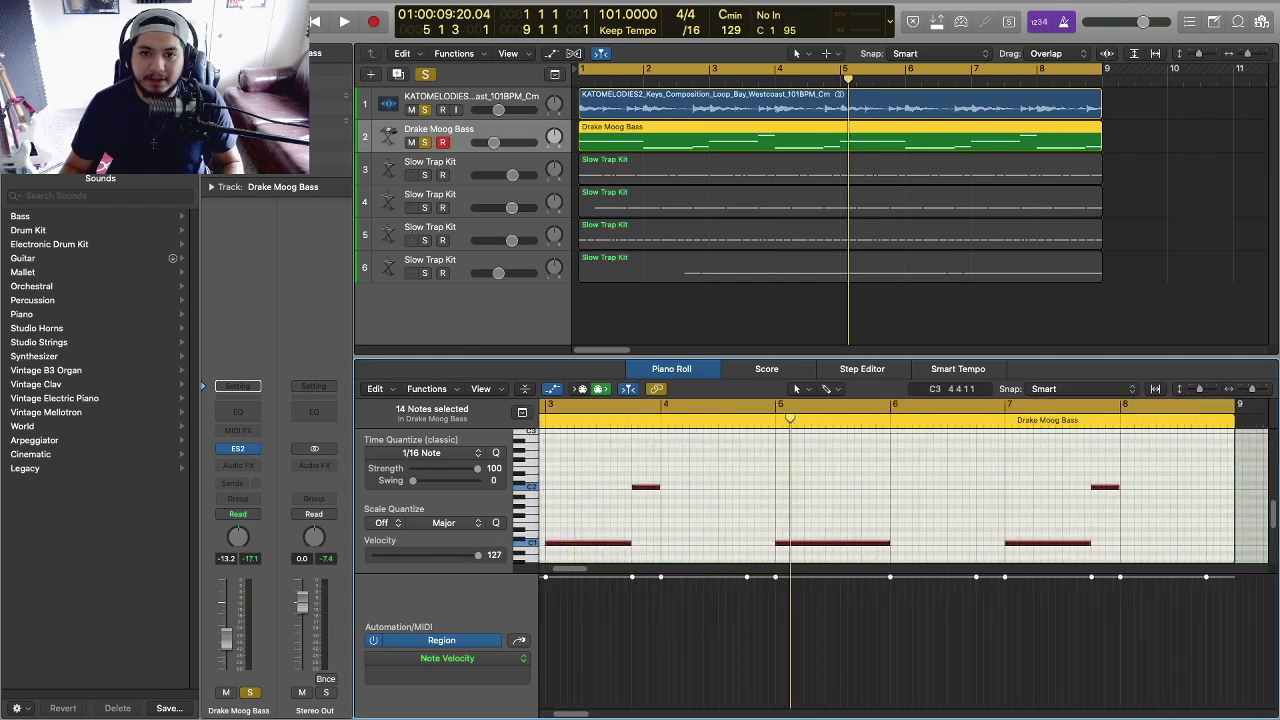
# - Play the soloed keys and bass from bar 1, lower the Drake Moog Bass volume to -14.4 dB, and stop
pyautogui.press('Return')
pyautogui.press('space')
pyautogui.moveTo(493, 142); pyautogui.dragTo(491, 142)
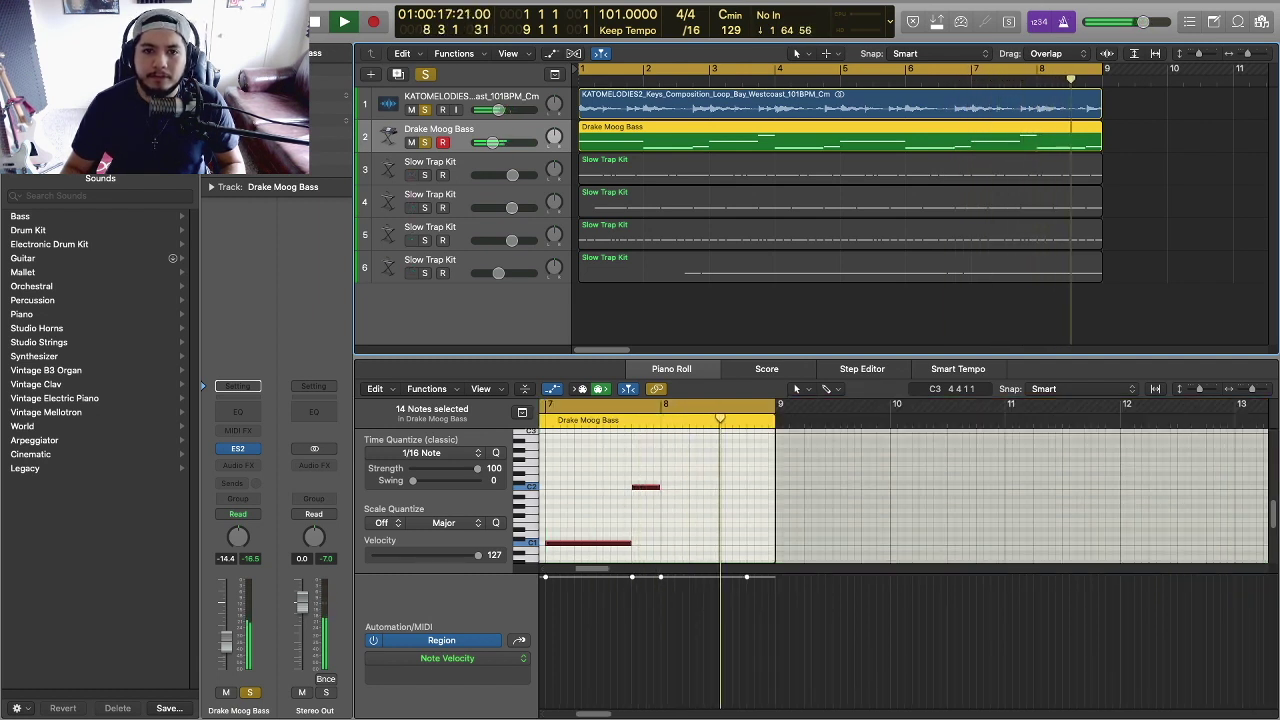
pyautogui.press('space')
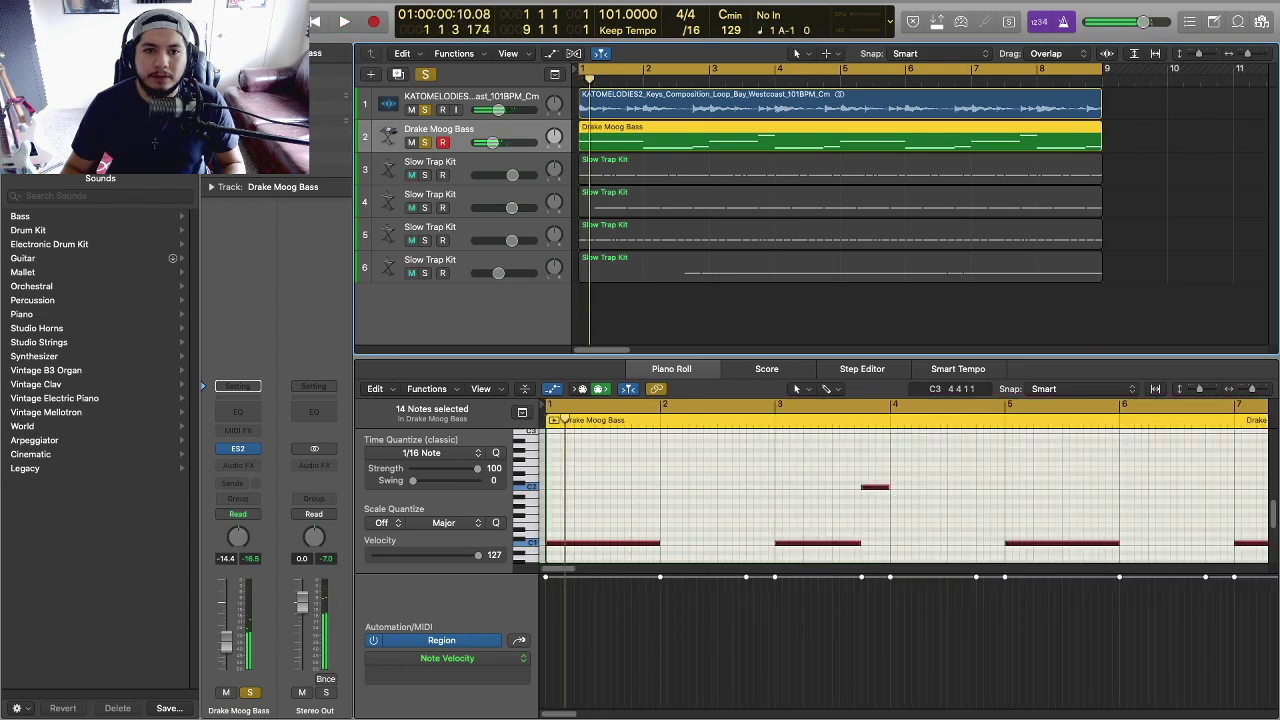
# - Unsolo the keys and bass, play the full beat, and lower the Drake Moog Bass volume to -15.6 dB
pyautogui.press('s')
pyautogui.hotkey('shift', 'd')
pyautogui.press('space')
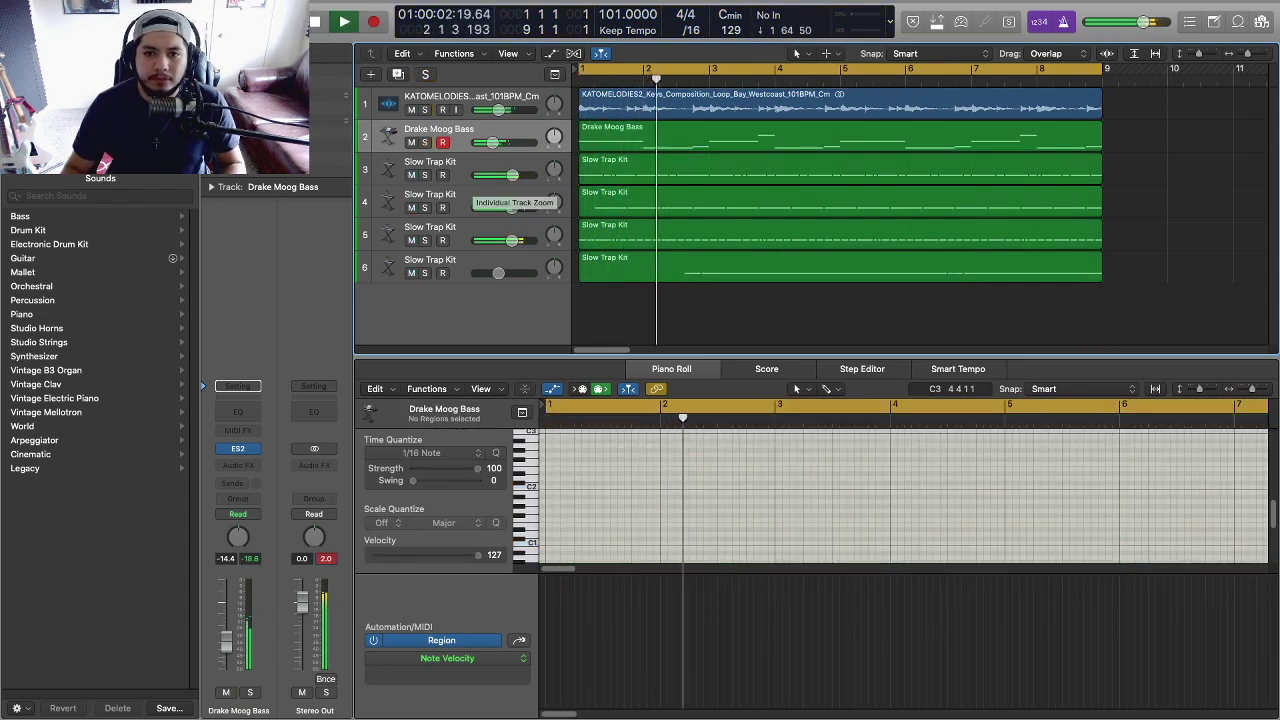
pyautogui.moveTo(492, 142); pyautogui.dragTo(489, 142)
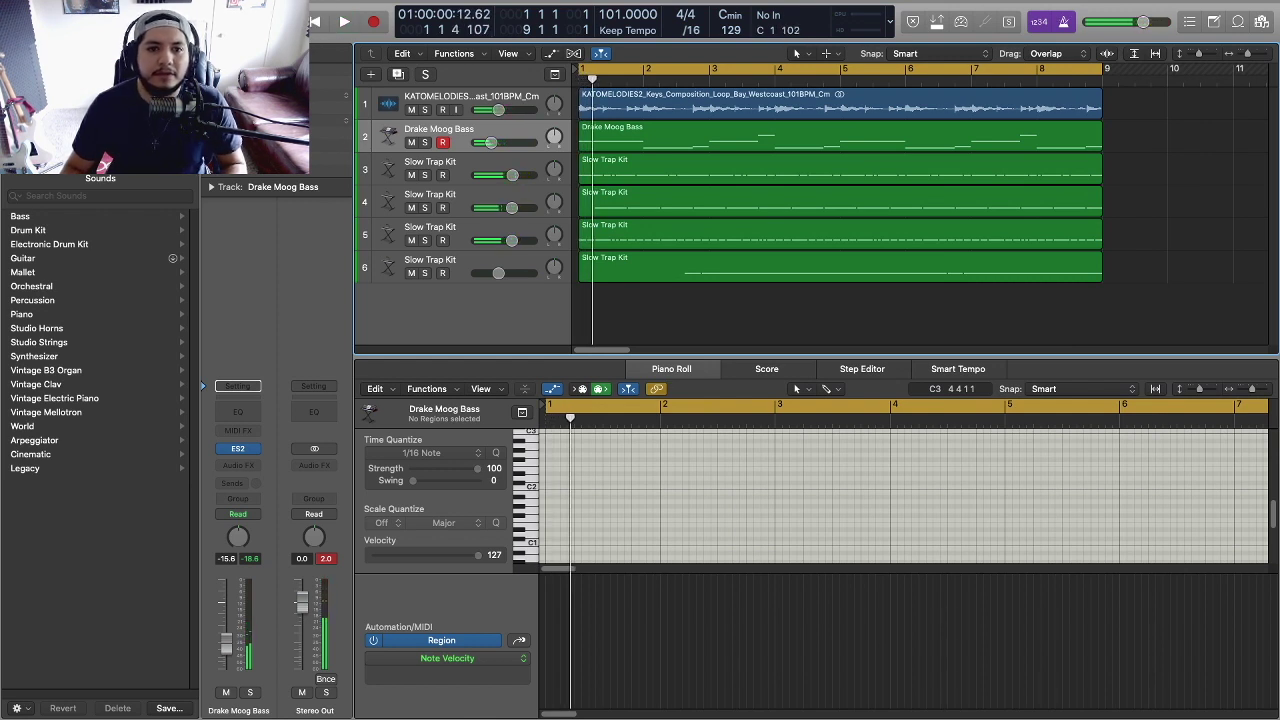
pyautogui.press('space')
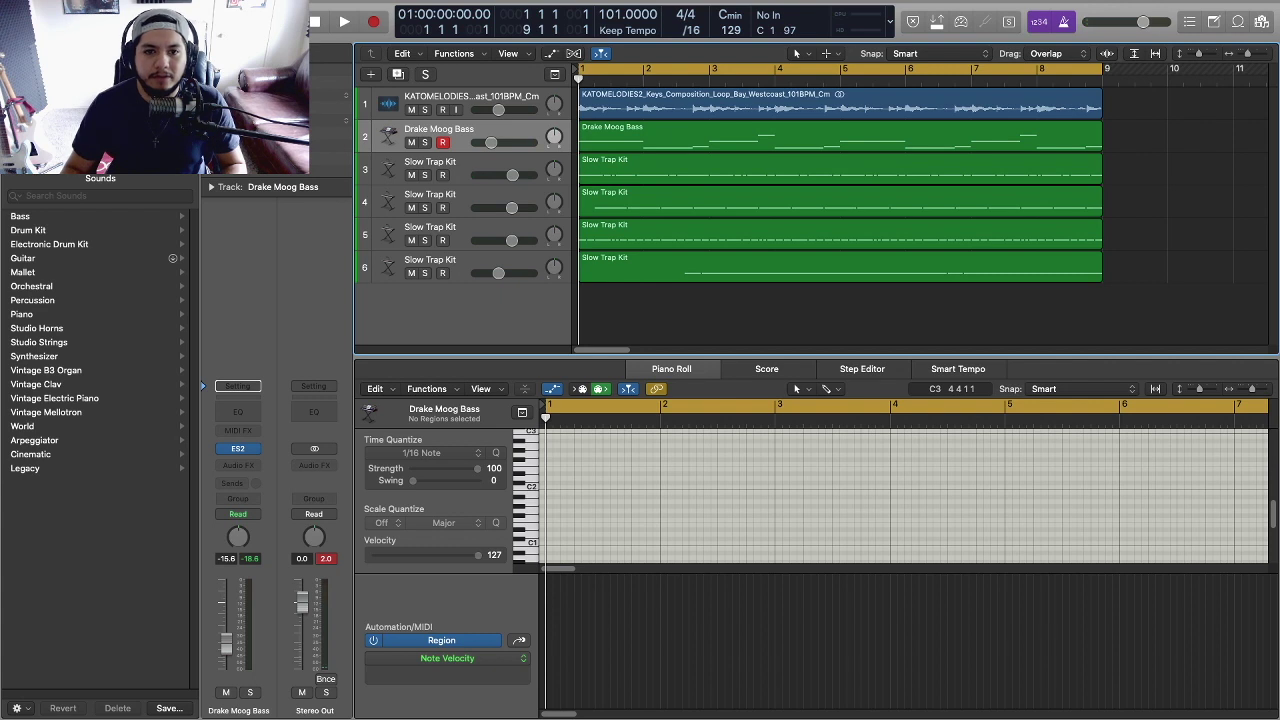
# - Create one EXS24 (Sampler) software instrument track below the Drake Moog Bass track and set its volume to -4.1 dB
pyautogui.click(840, 135)
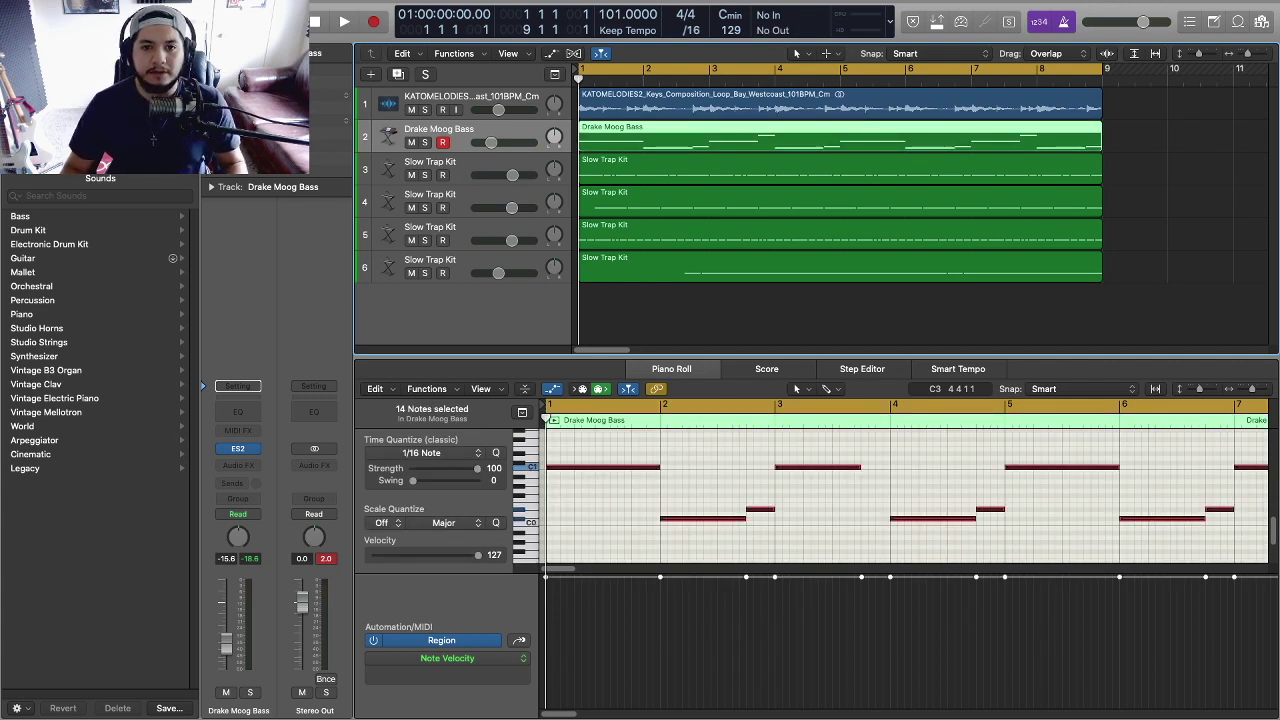
pyautogui.press('alt+super+n')
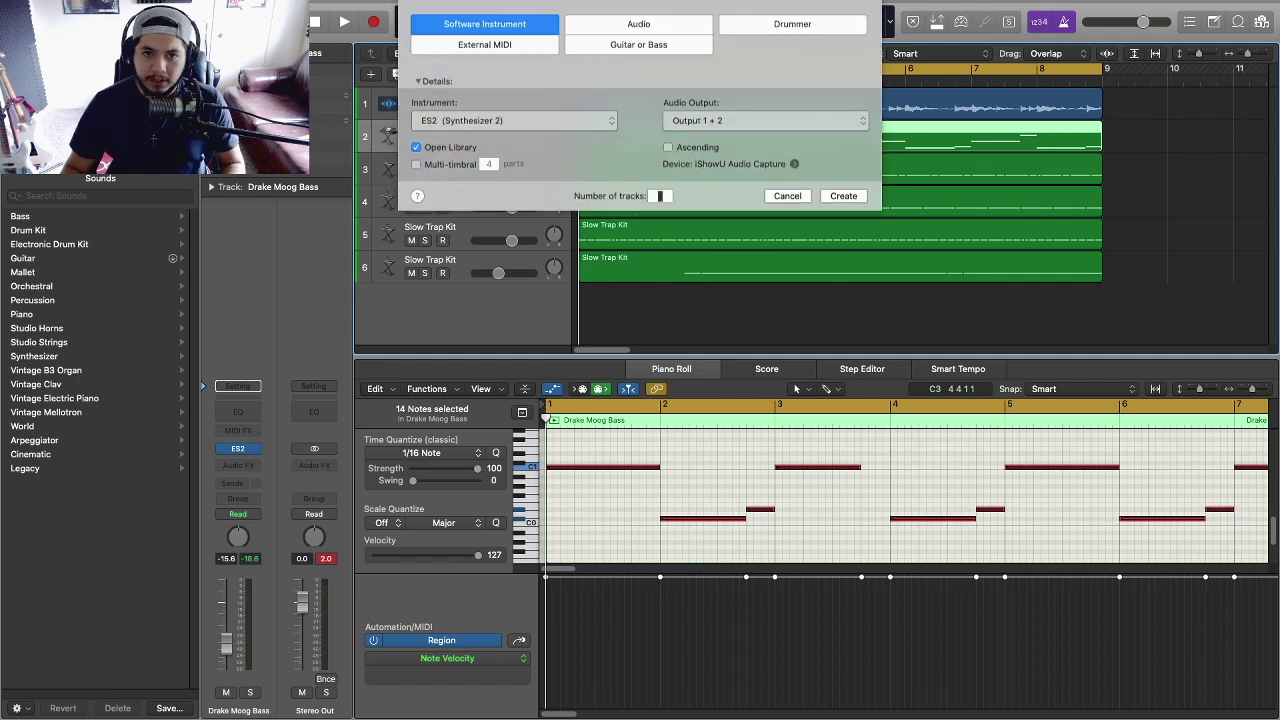
pyautogui.click(513, 129)
pyautogui.moveTo(490, 291)
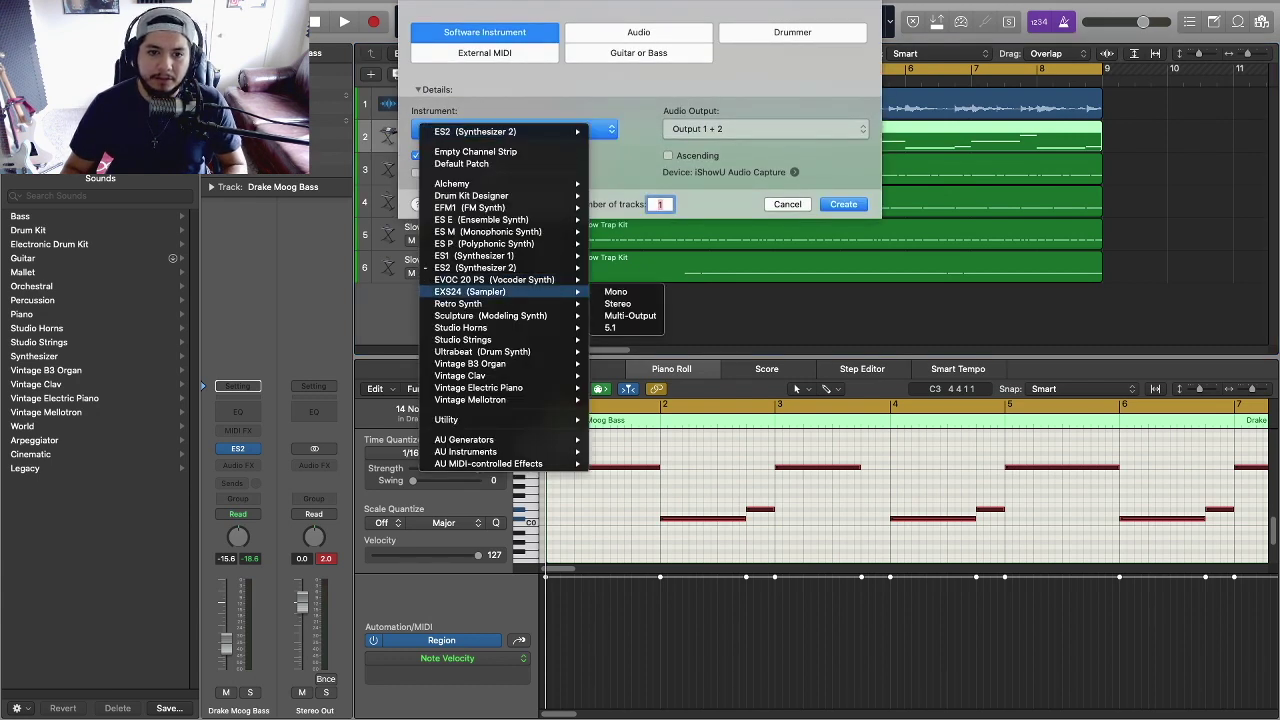
pyautogui.press('Return')
pyautogui.press('Return')
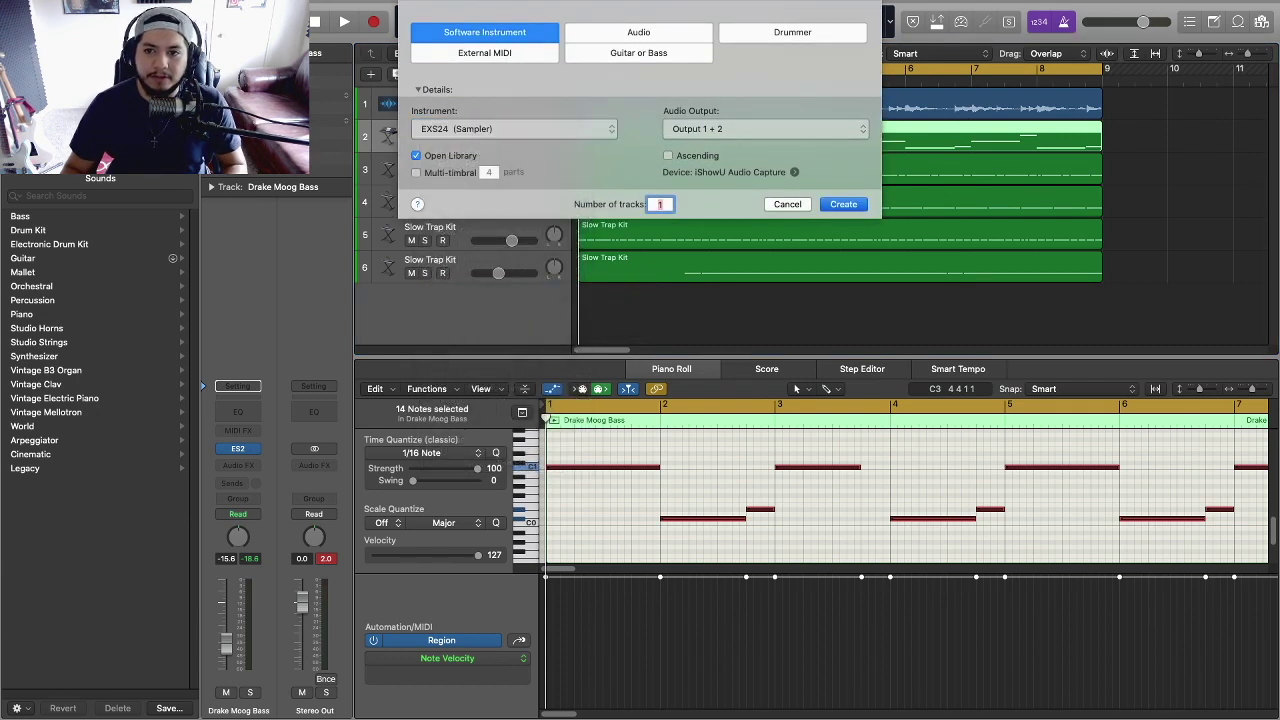
pyautogui.moveTo(518, 175); pyautogui.dragTo(515, 175)
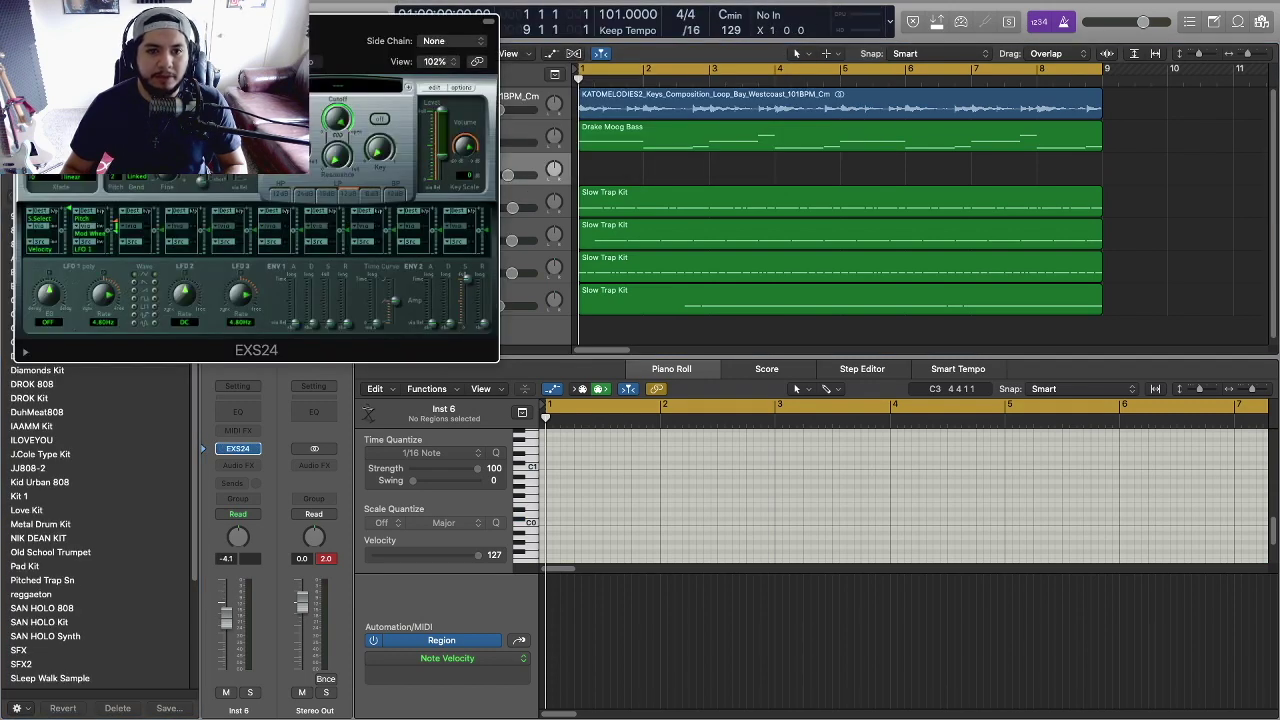
# - Load the Thump 808 instrument into the EXS24 sampler and close its plug-in window
pyautogui.click(350, 85)
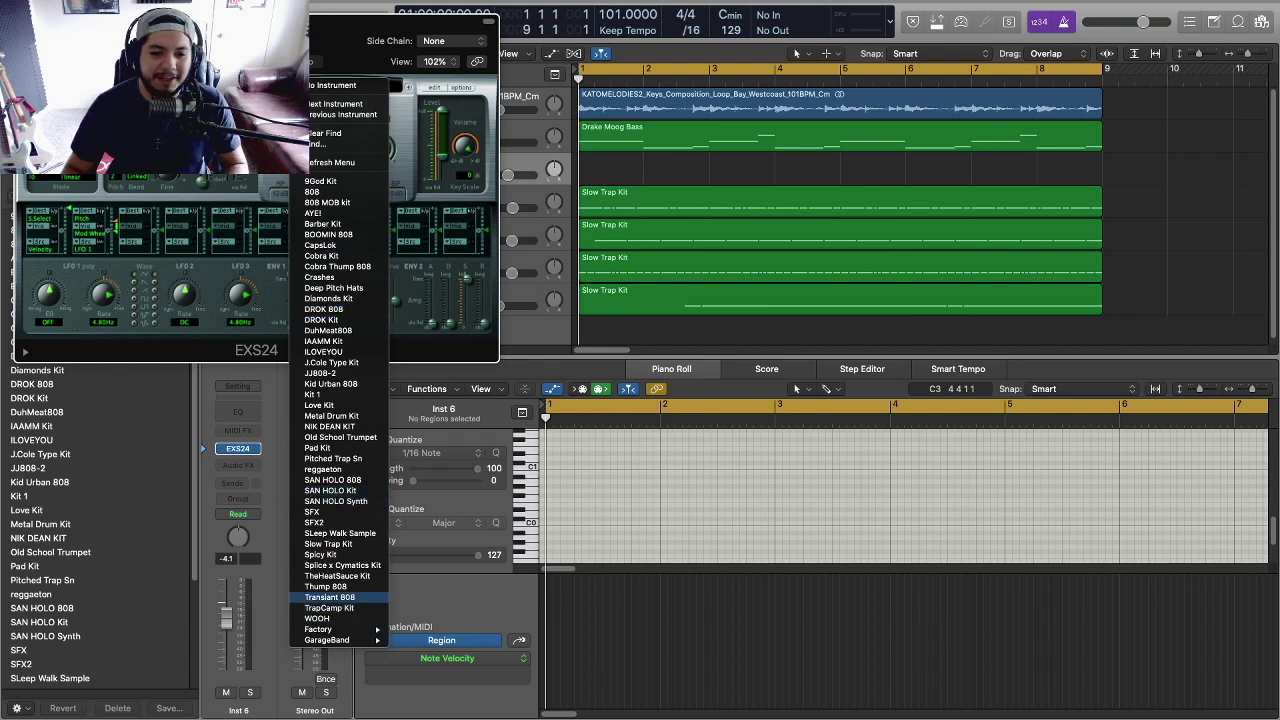
pyautogui.press('Down')
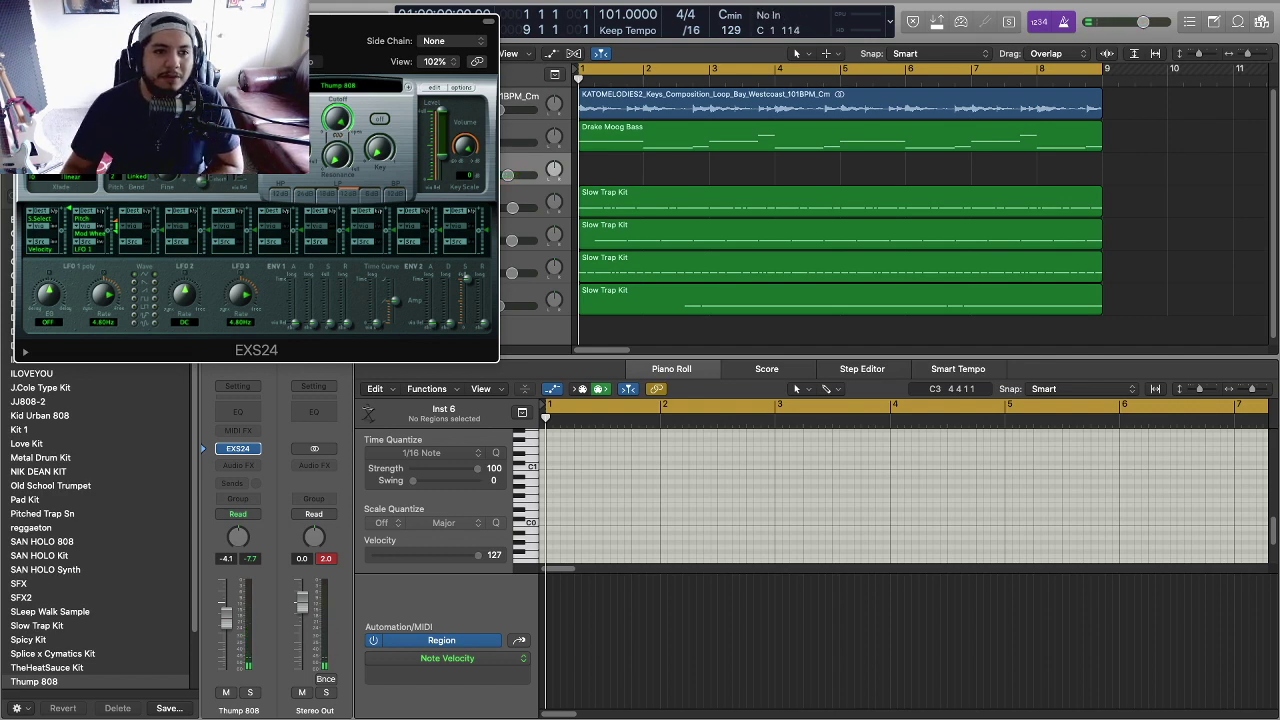
pyautogui.press('super+w')
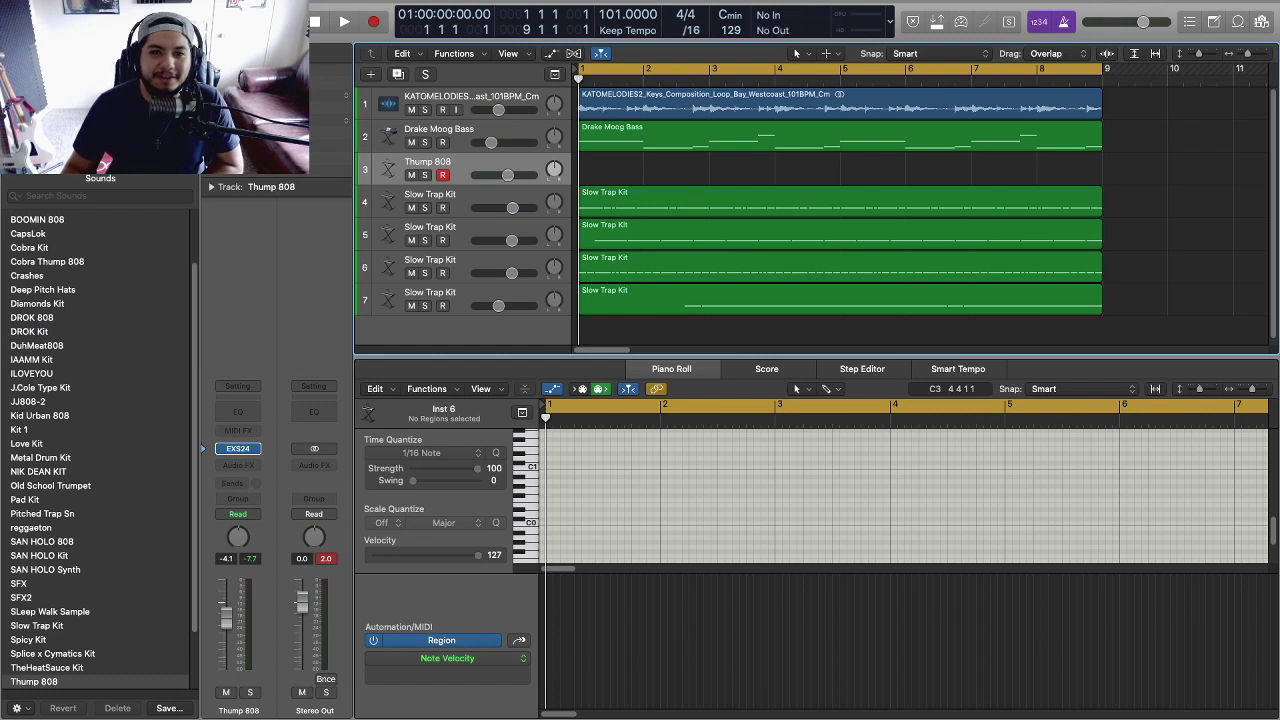
# - Mute the Drake Moog Bass track and the last three Slow Trap Kit tracks
pyautogui.click(411, 143)
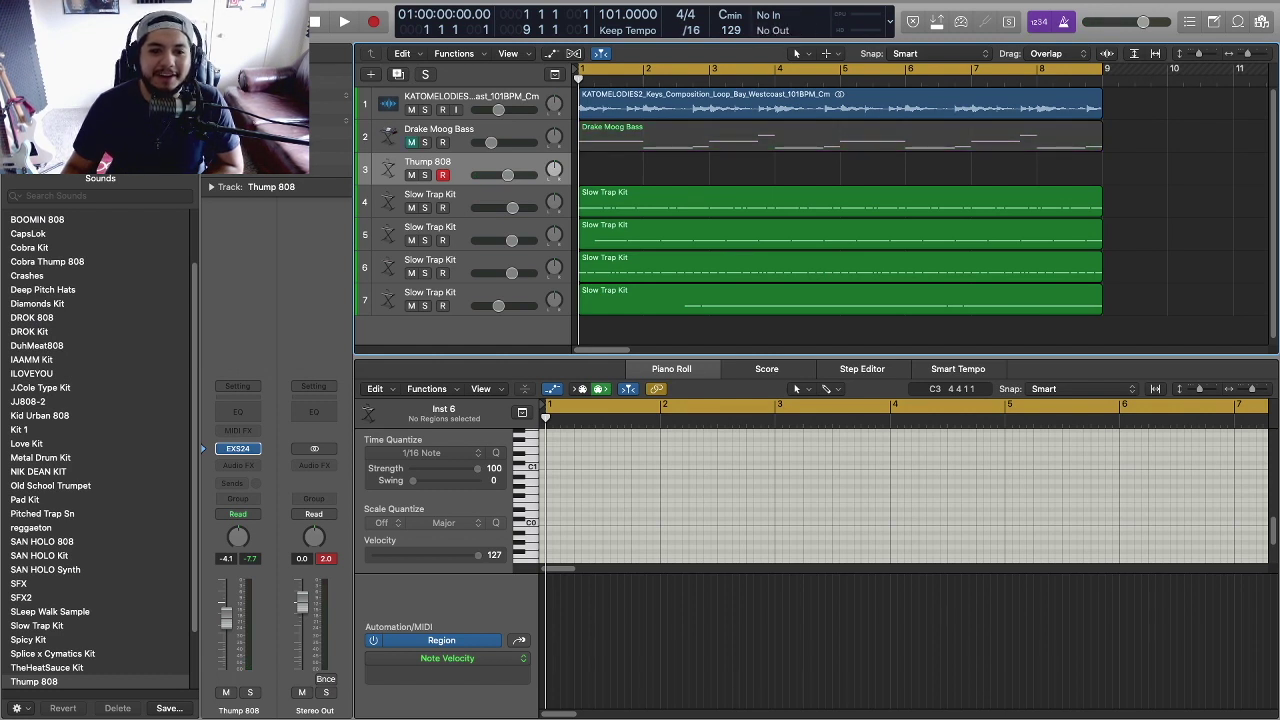
pyautogui.click(411, 306)
pyautogui.click(411, 273)
pyautogui.click(411, 241)
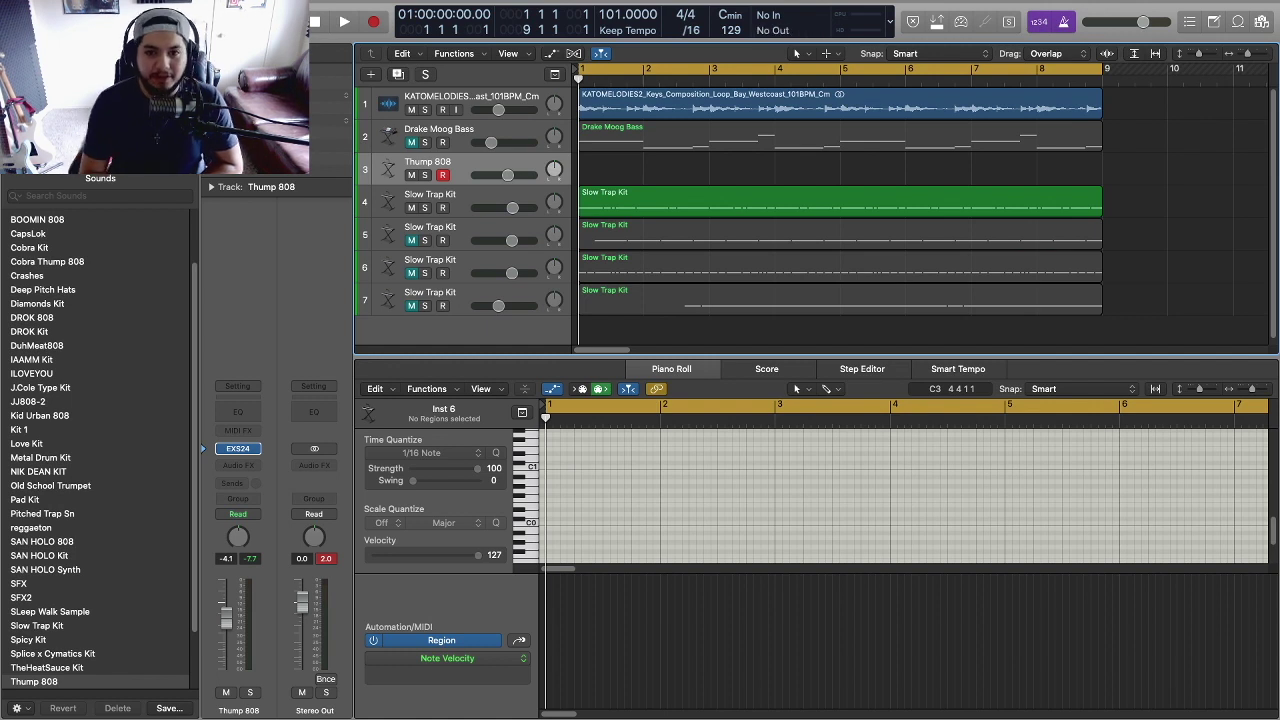
# - Rehearse a Thump 808 line over the keys loop and first Slow Trap Kit track, and return the playhead to bar 1
pyautogui.press('space')
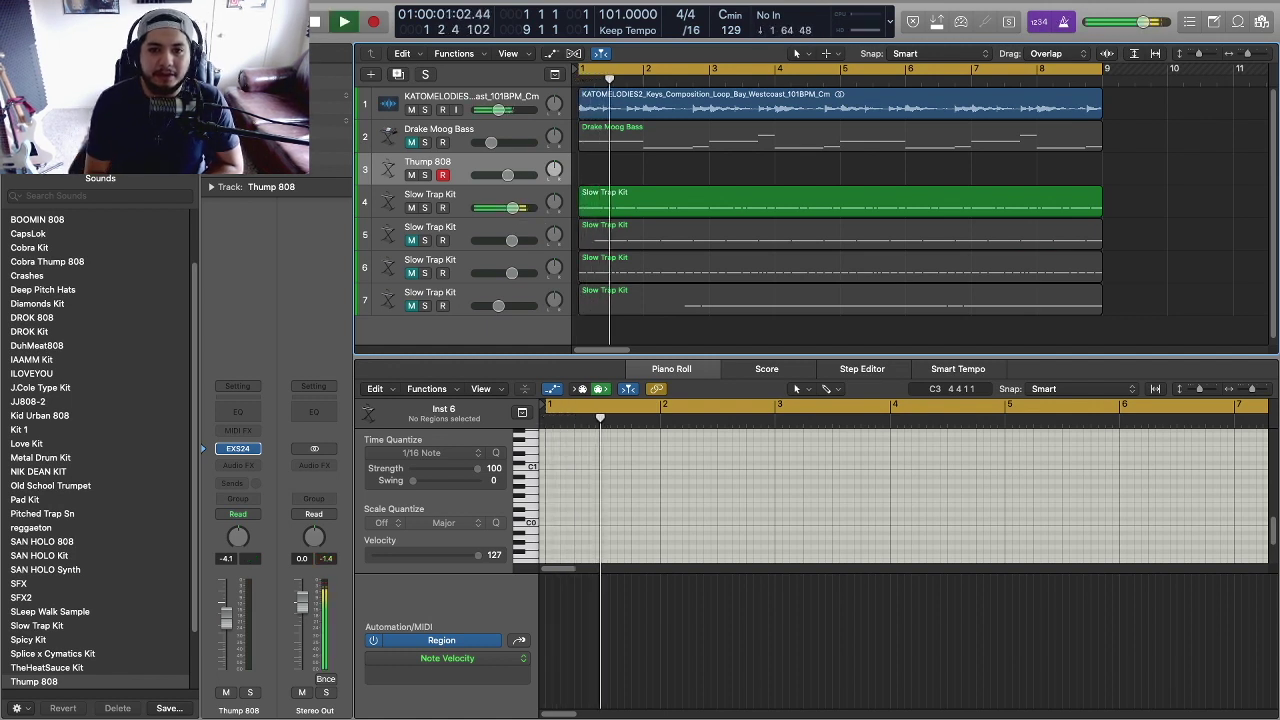
pyautogui.press('space')
pyautogui.press('space')
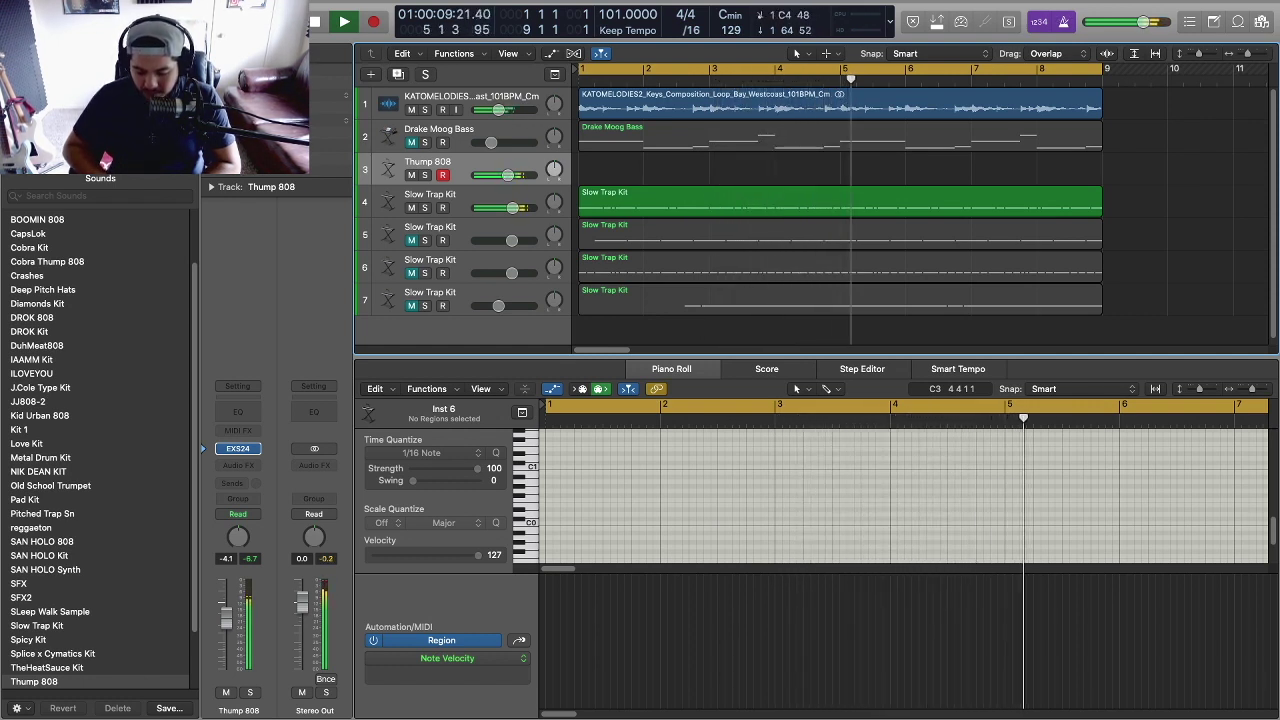
pyautogui.press('space')
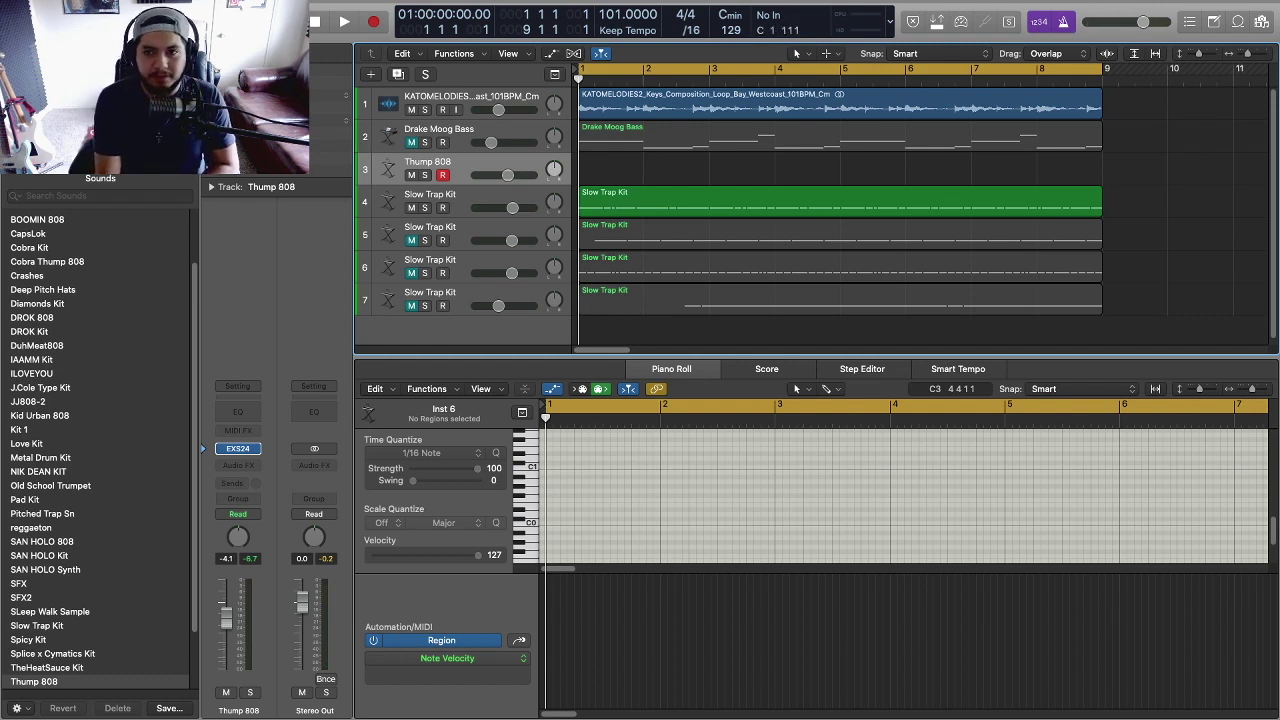
# - Record a Thump 808 line from bar 1 to bar 5, and extend its region to bar 9
pyautogui.press('space')
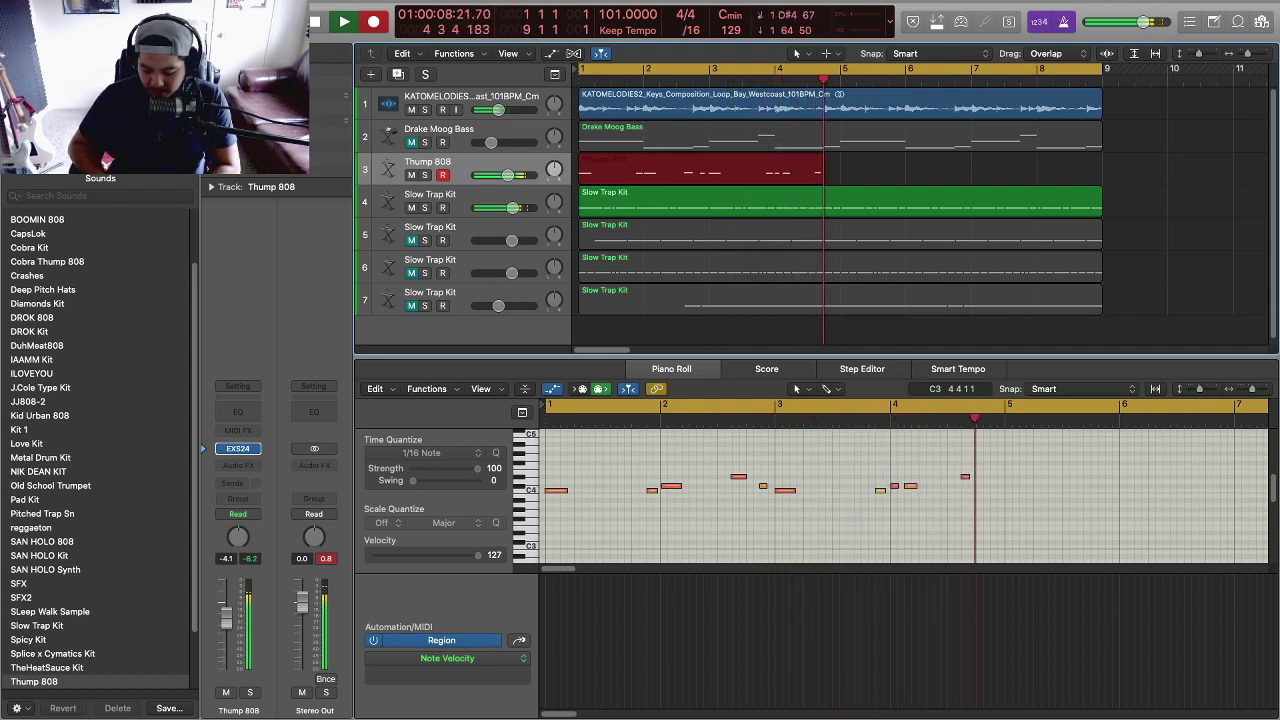
pyautogui.press('space')
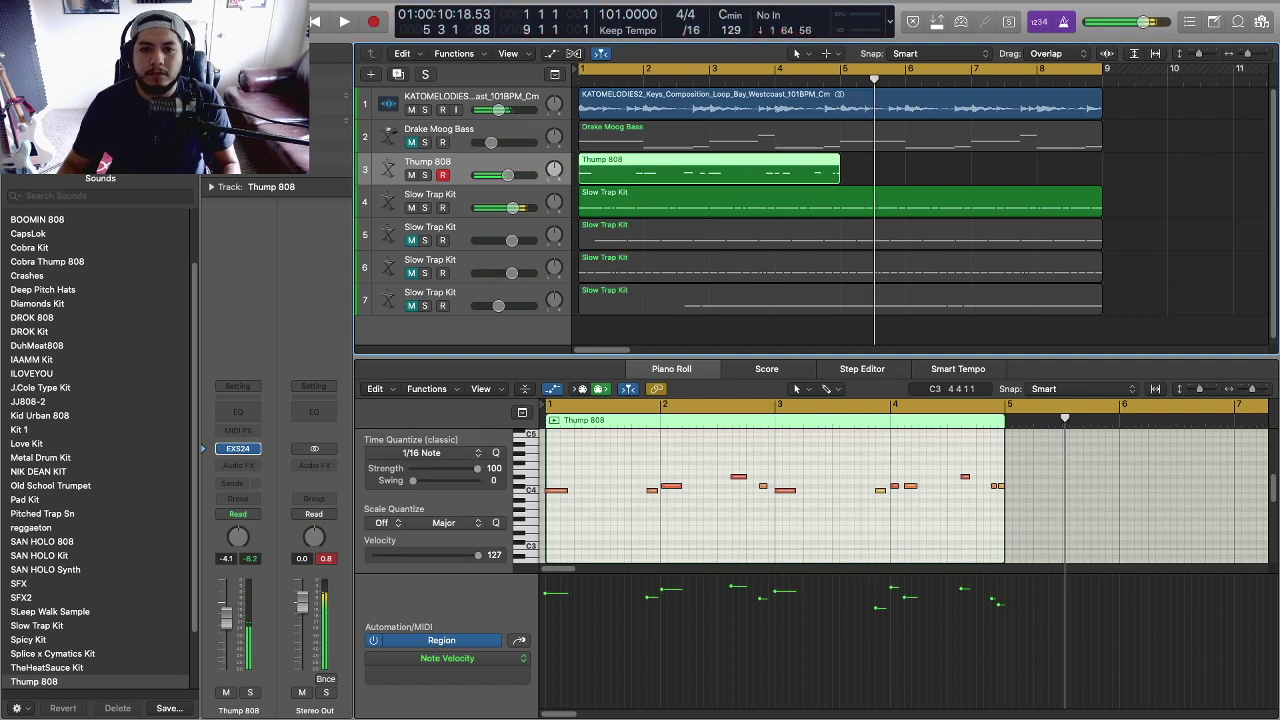
pyautogui.moveTo(840, 172); pyautogui.dragTo(1102, 175)
# - Set the velocity of all recorded Thump 808 notes to 127
pyautogui.press('super+a')
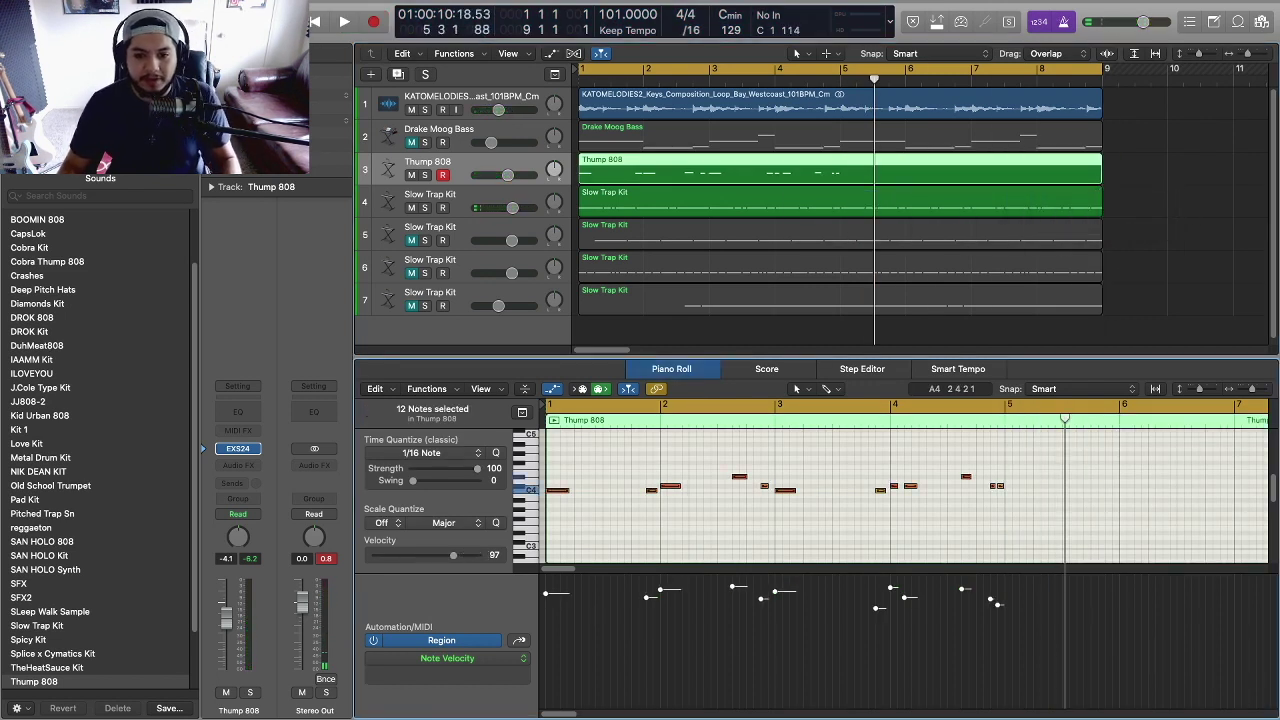
pyautogui.moveTo(547, 594); pyautogui.dragTo(547, 558)
pyautogui.click(1016, 523)
pyautogui.moveTo(1014, 524); pyautogui.dragTo(540, 466)
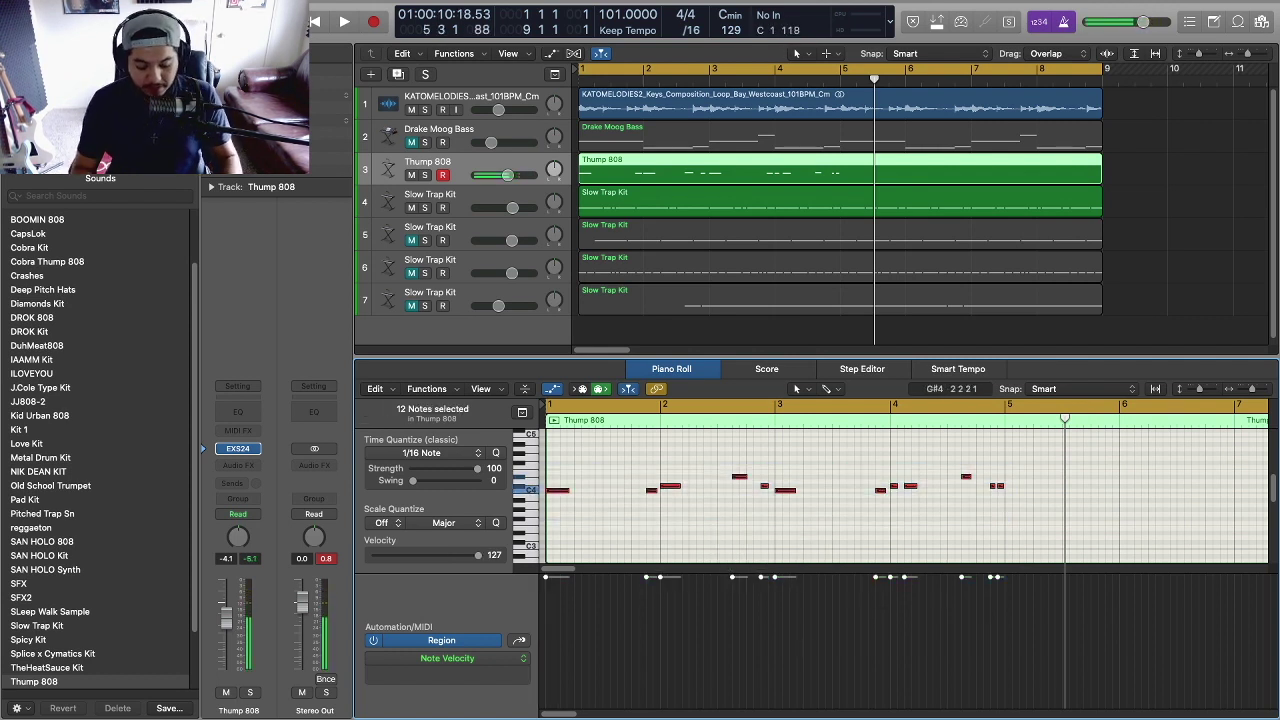
# - Try legato on the recorded notes, undo it, and repeat the four-bar Thump 808 phrase from bar 5 to fill the region
pyautogui.hotkey('shift', 'l')
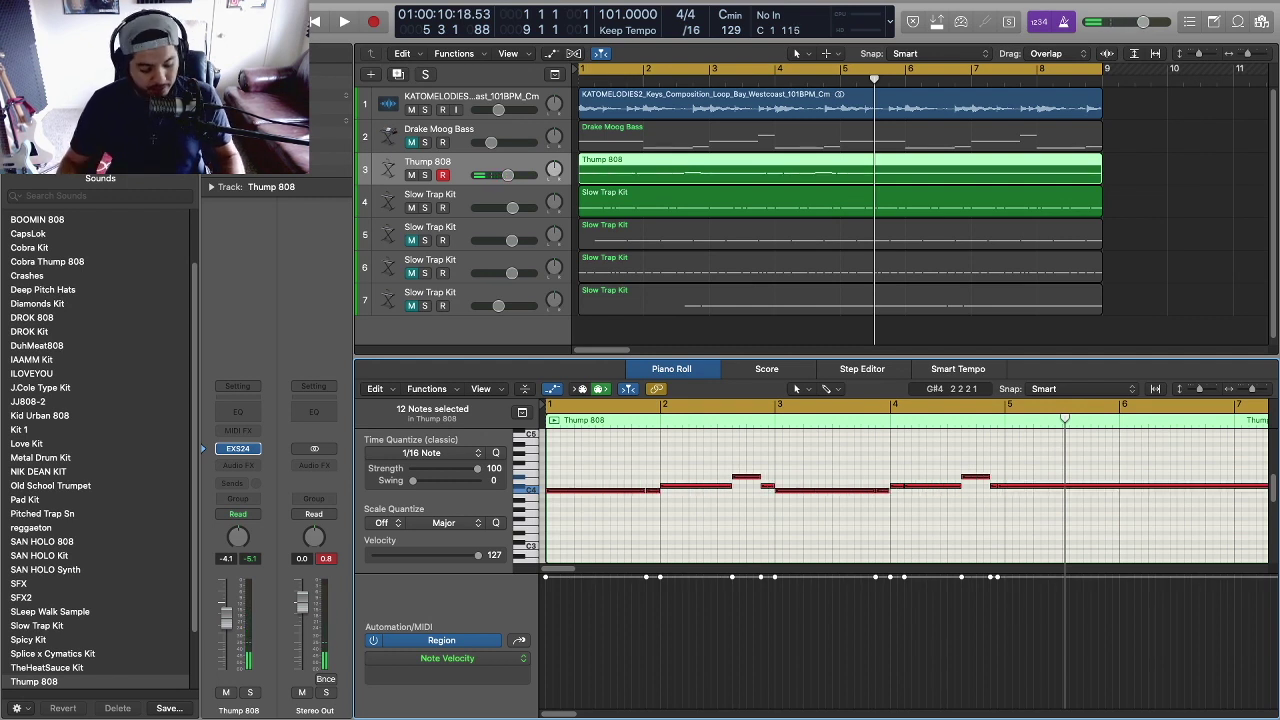
pyautogui.press('super+z')
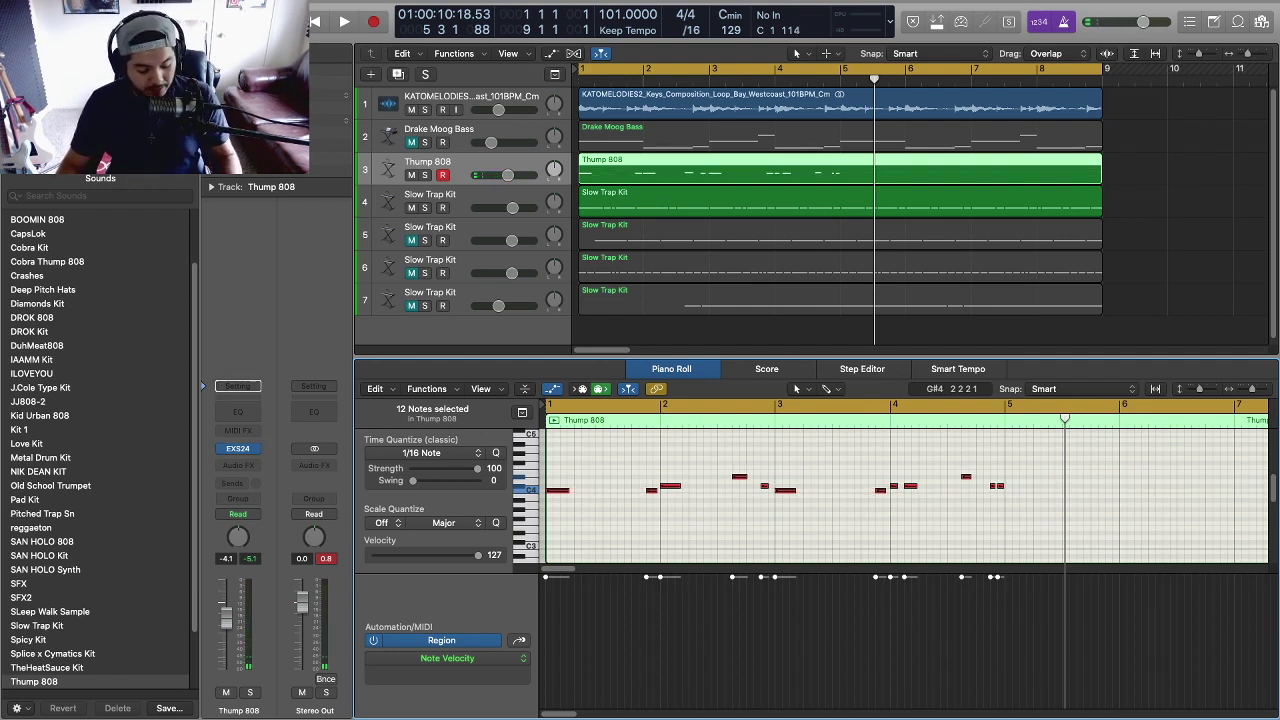
pyautogui.press('super+r')
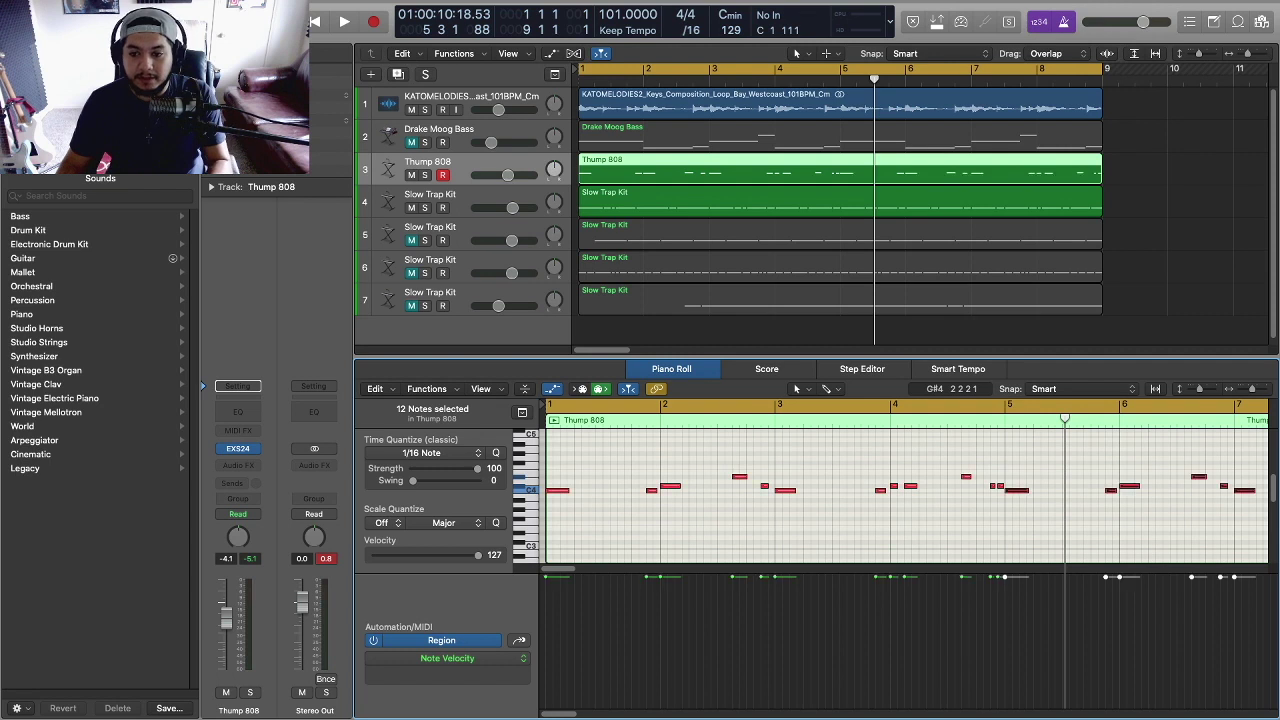
pyautogui.press('super+shift+a')
# - Apply force legato to all 24 Thump 808 notes so each extends to the next one
pyautogui.press('super+a')
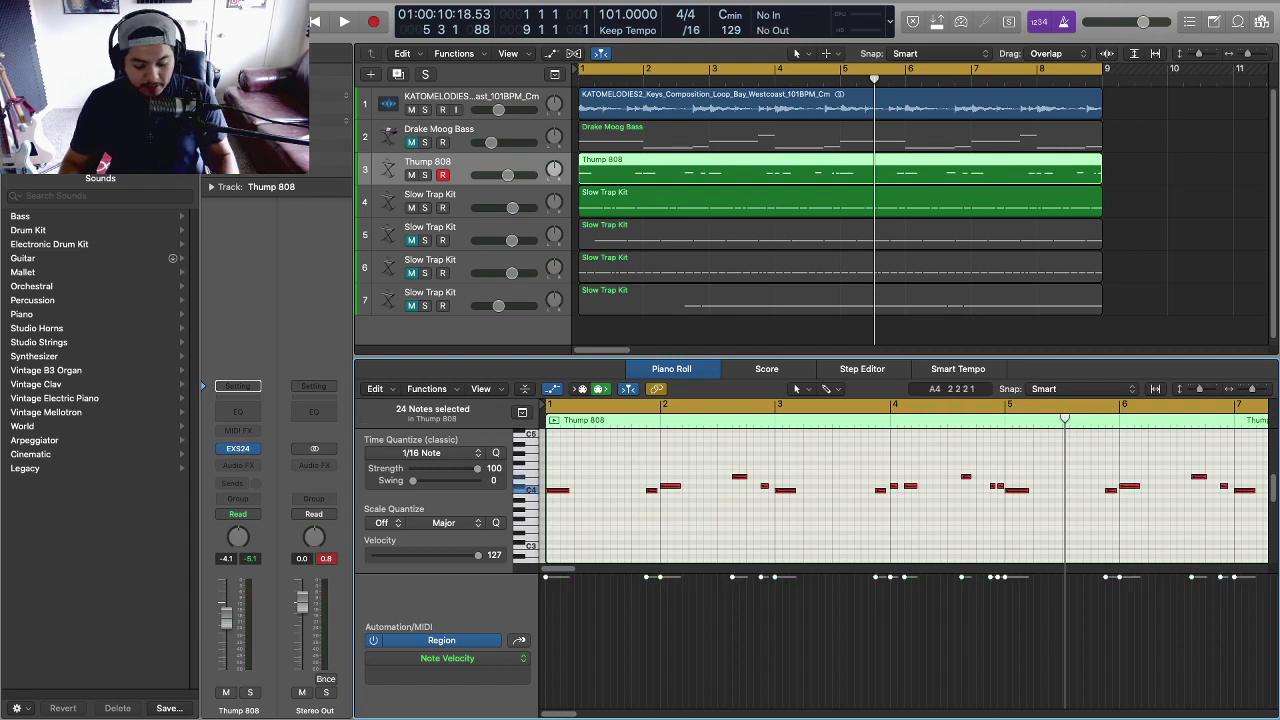
pyautogui.hotkey('shift', 'l')
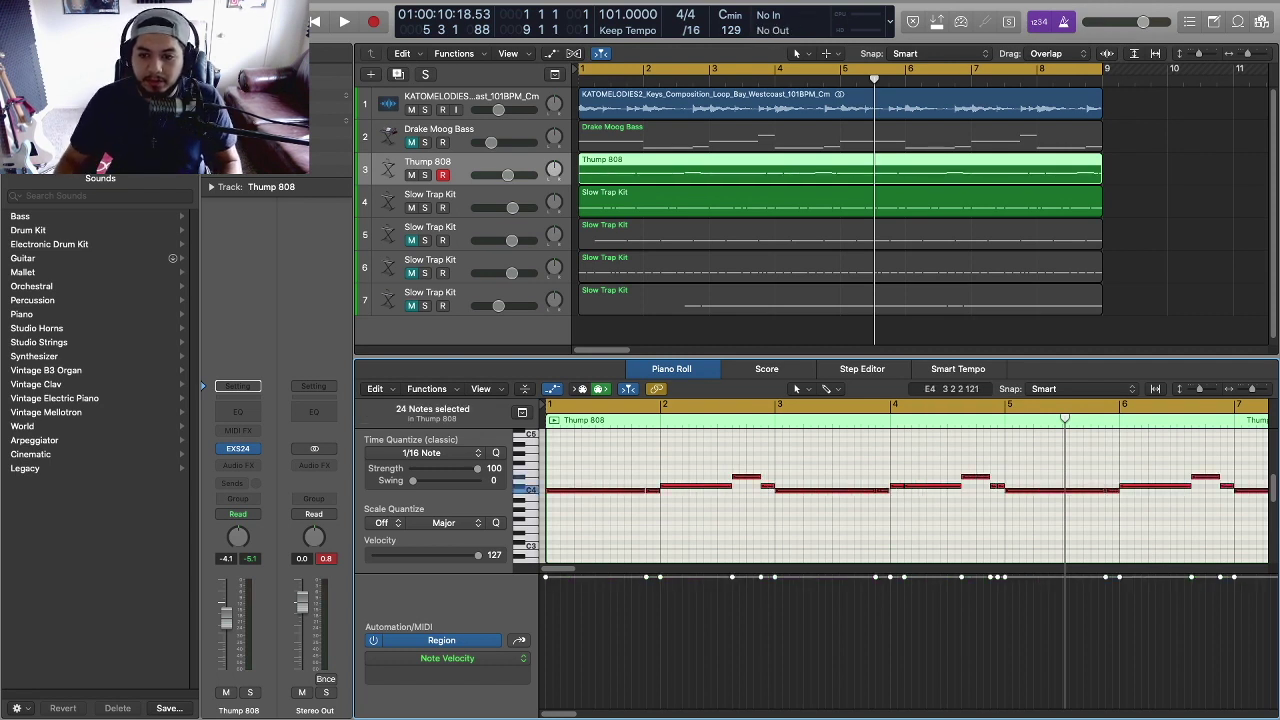
pyautogui.press('super+shift+a')
pyautogui.press('super+Left')
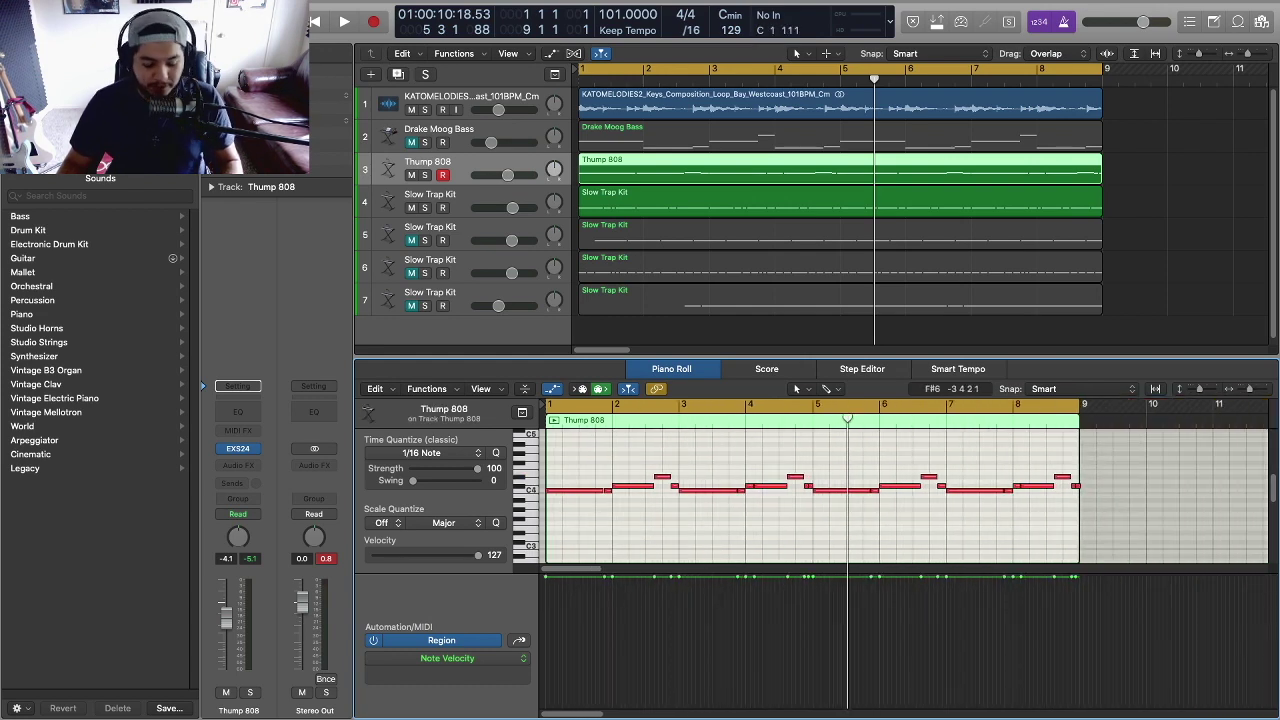
# - Transpose all Thump 808 notes down two octaves and deselect the region
pyautogui.press('super+a')
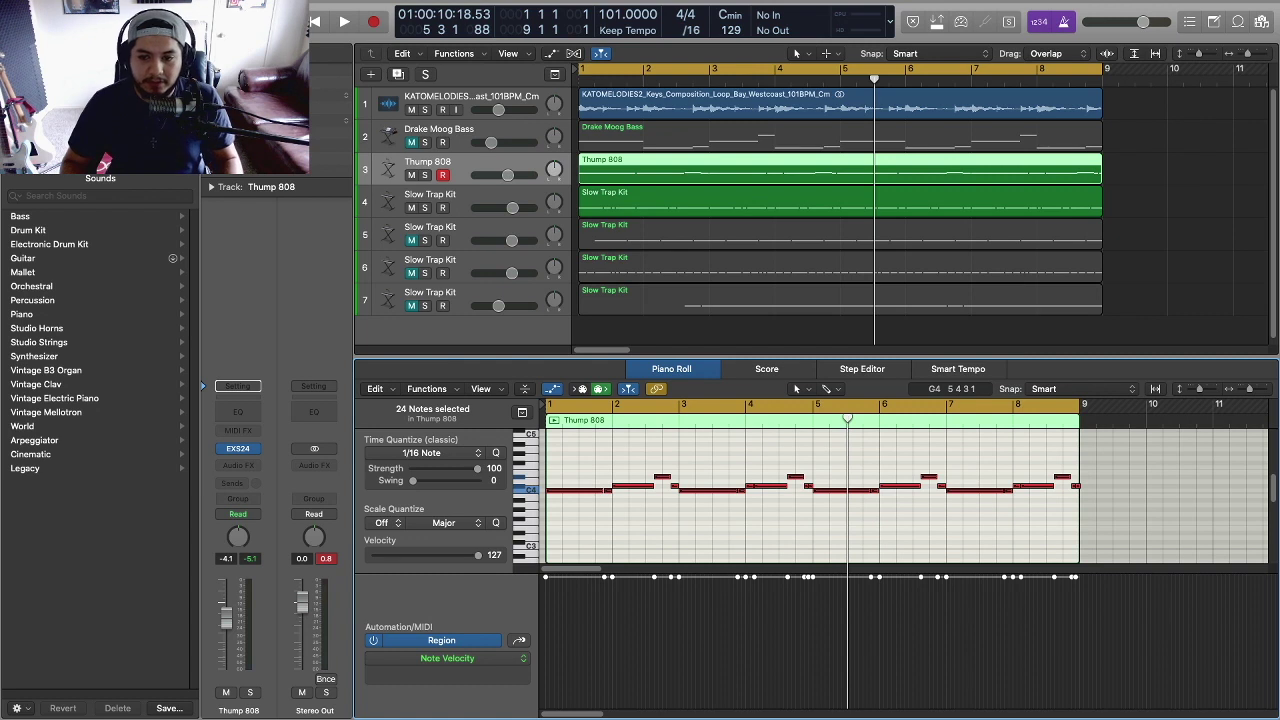
pyautogui.hotkey('shift', 'alt', 'Down')
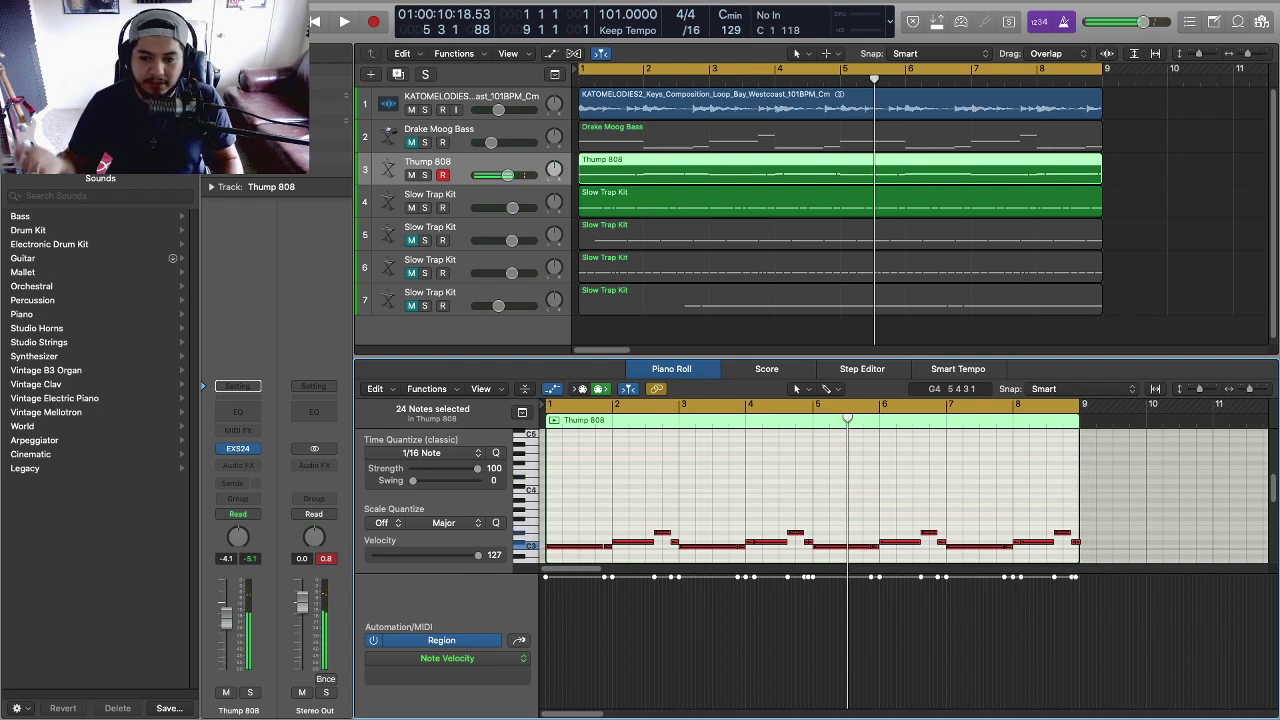
pyautogui.hotkey('shift', 'alt', 'Down')
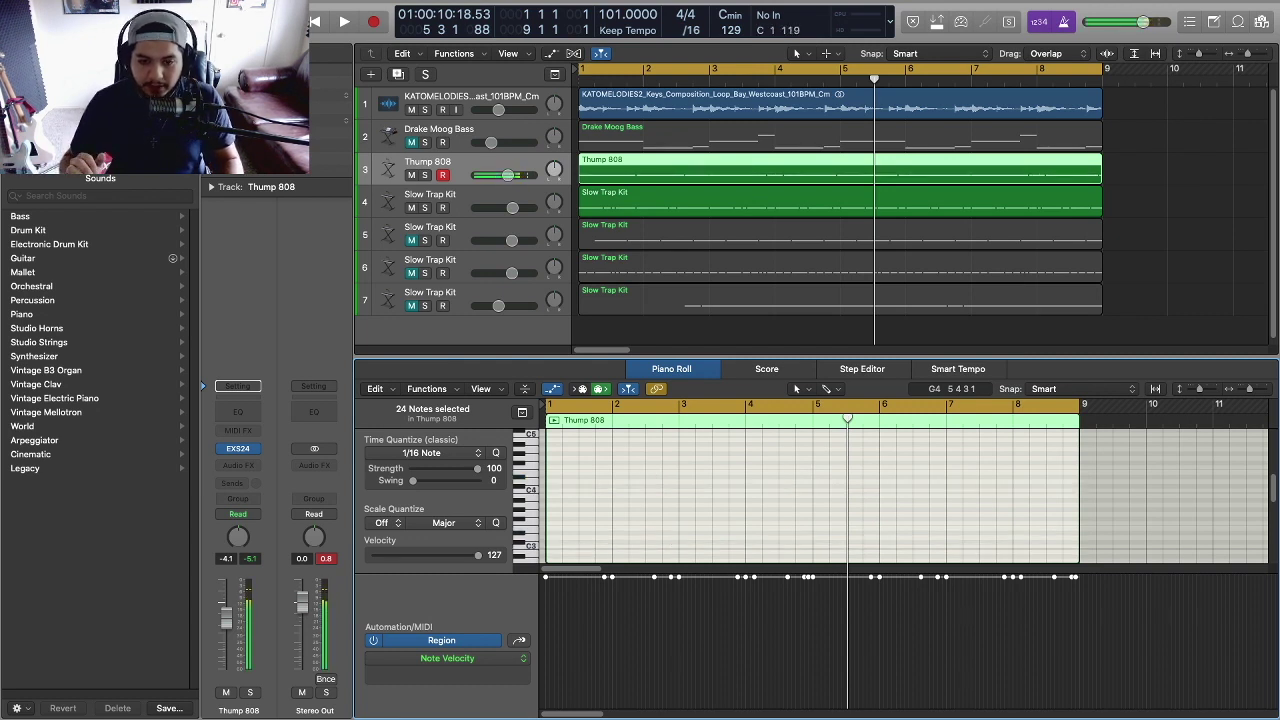
pyautogui.click(920, 332)
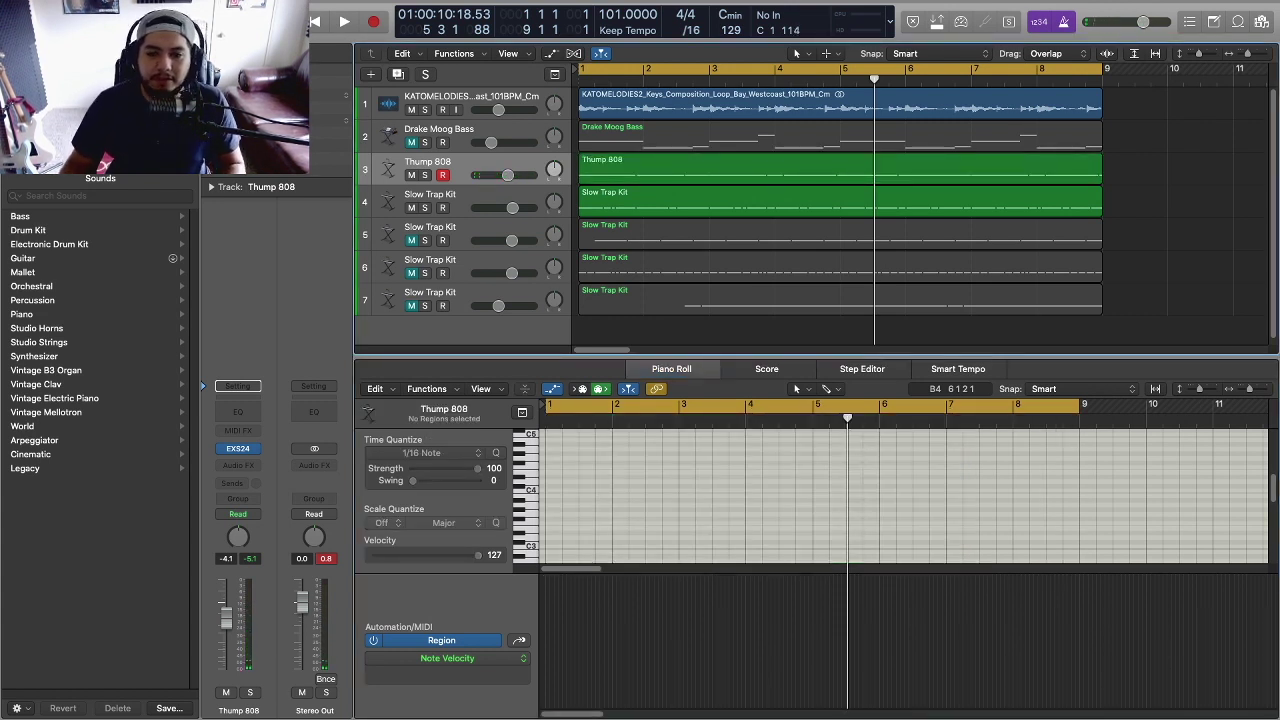
# - Play the transposed Thump 808 line from bar 1 with the keys loop and the first Slow Trap Kit track
pyautogui.press('Return')
pyautogui.press('space')
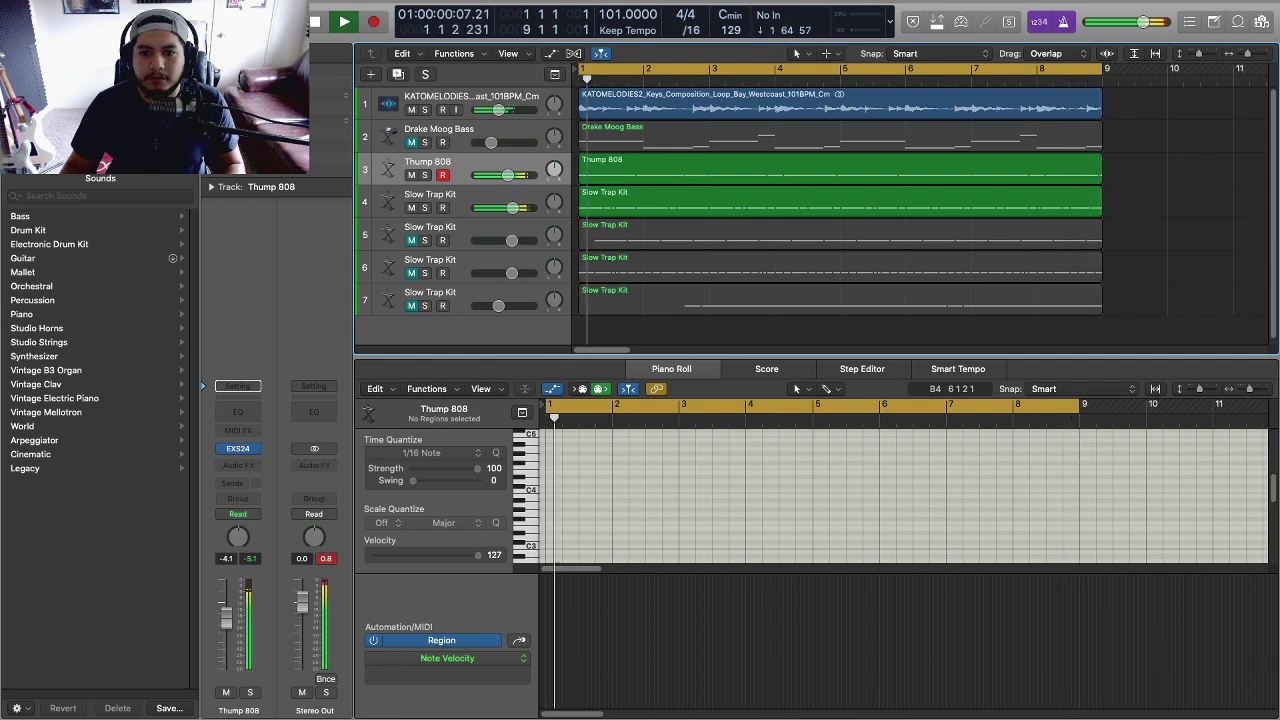
pyautogui.press('space')
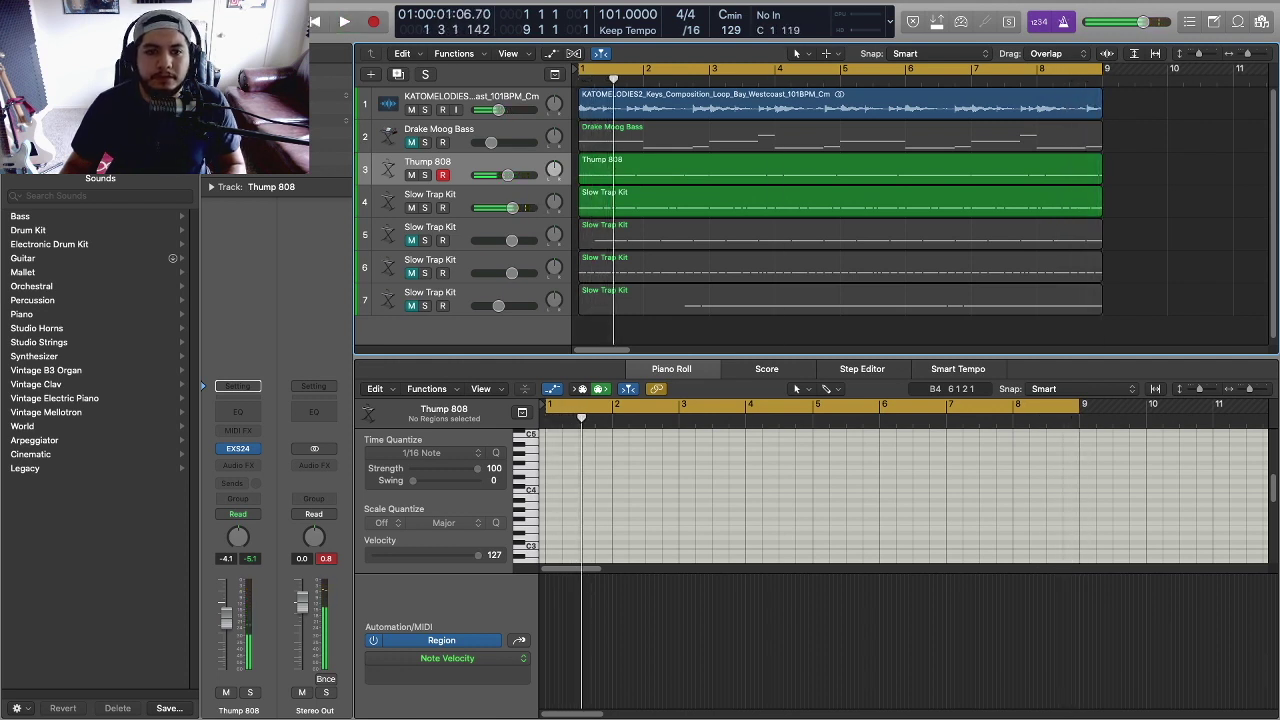
# - Isolate the two bass tracks: unmute and solo Drake Moog Bass, solo Thump 808, and mute the first Slow Trap Kit track
pyautogui.click(411, 143)
pyautogui.click(411, 208)
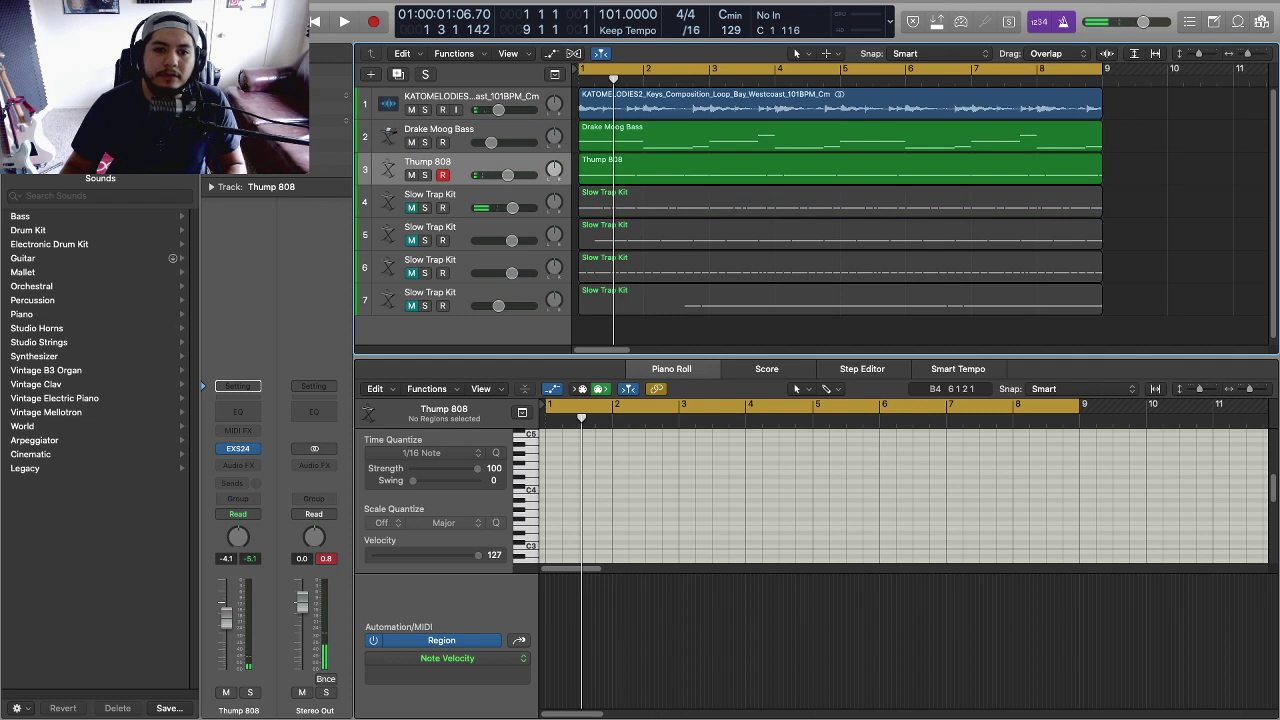
pyautogui.click(425, 175)
pyautogui.click(425, 143)
pyautogui.click(440, 136)
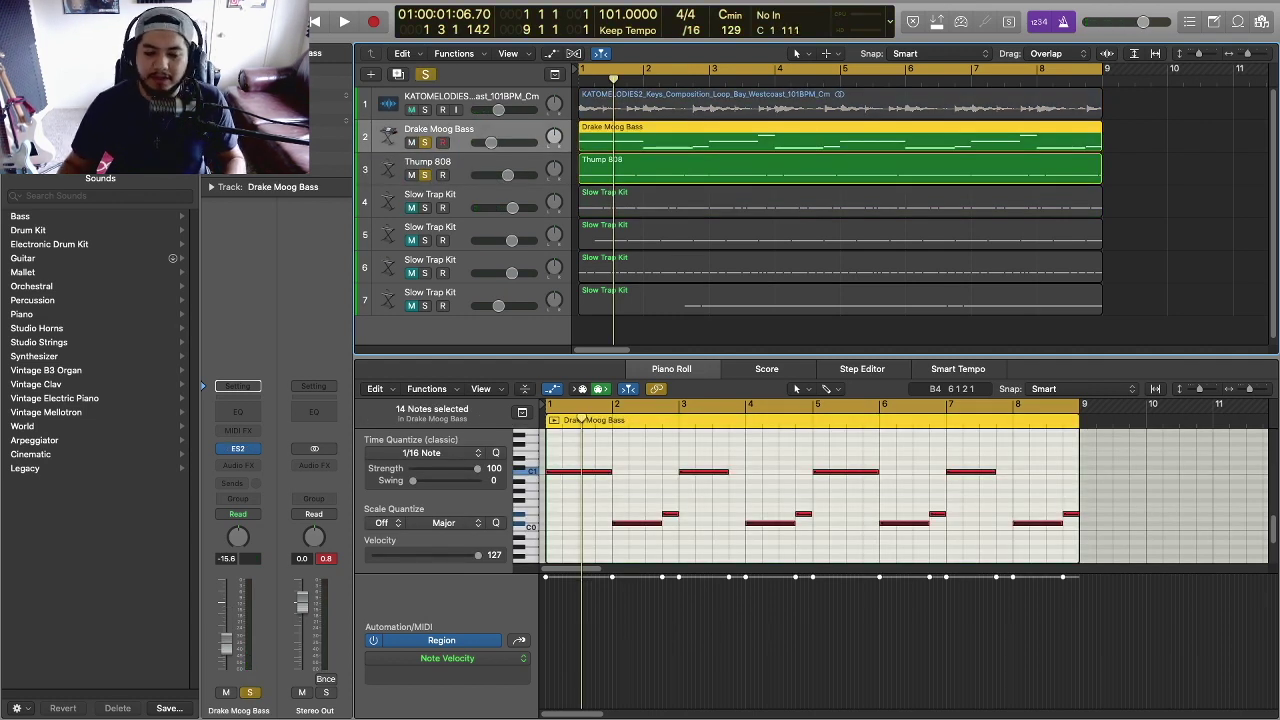
# - Select the Drake Moog Bass region and take Thump 808 out of solo so only the Moog bass is soloed
pyautogui.click(840, 335)
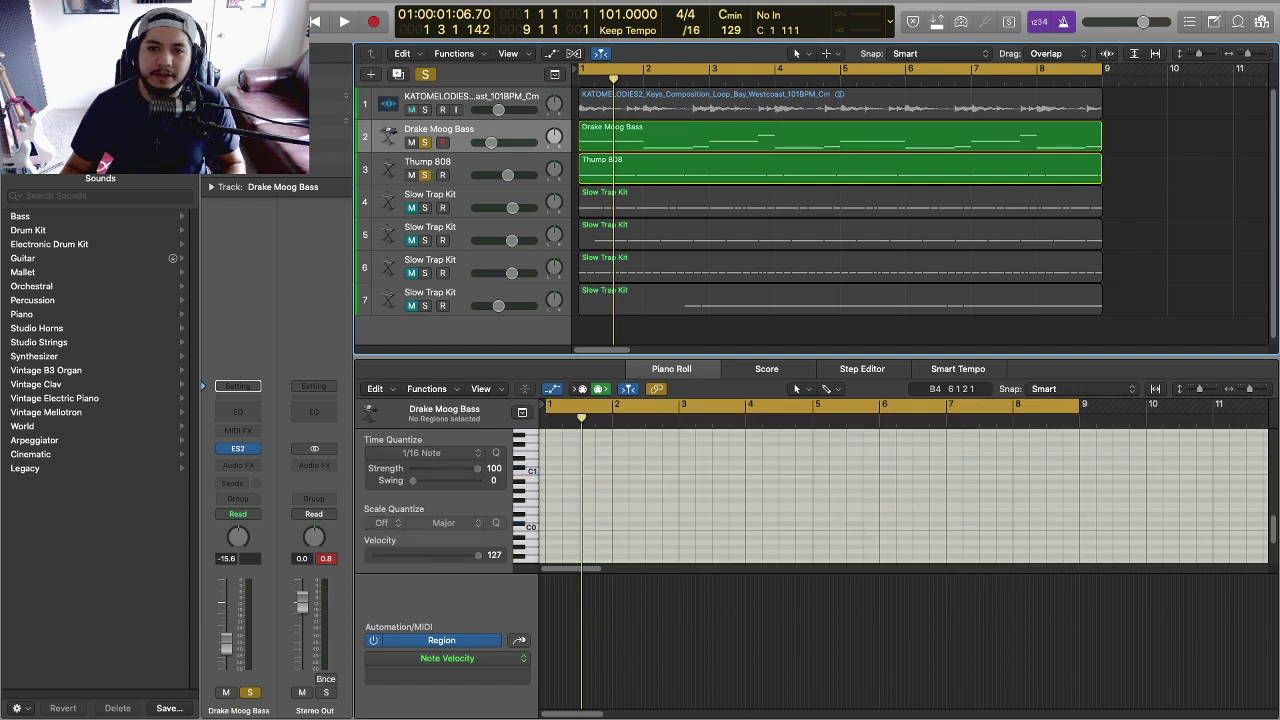
pyautogui.click(840, 136)
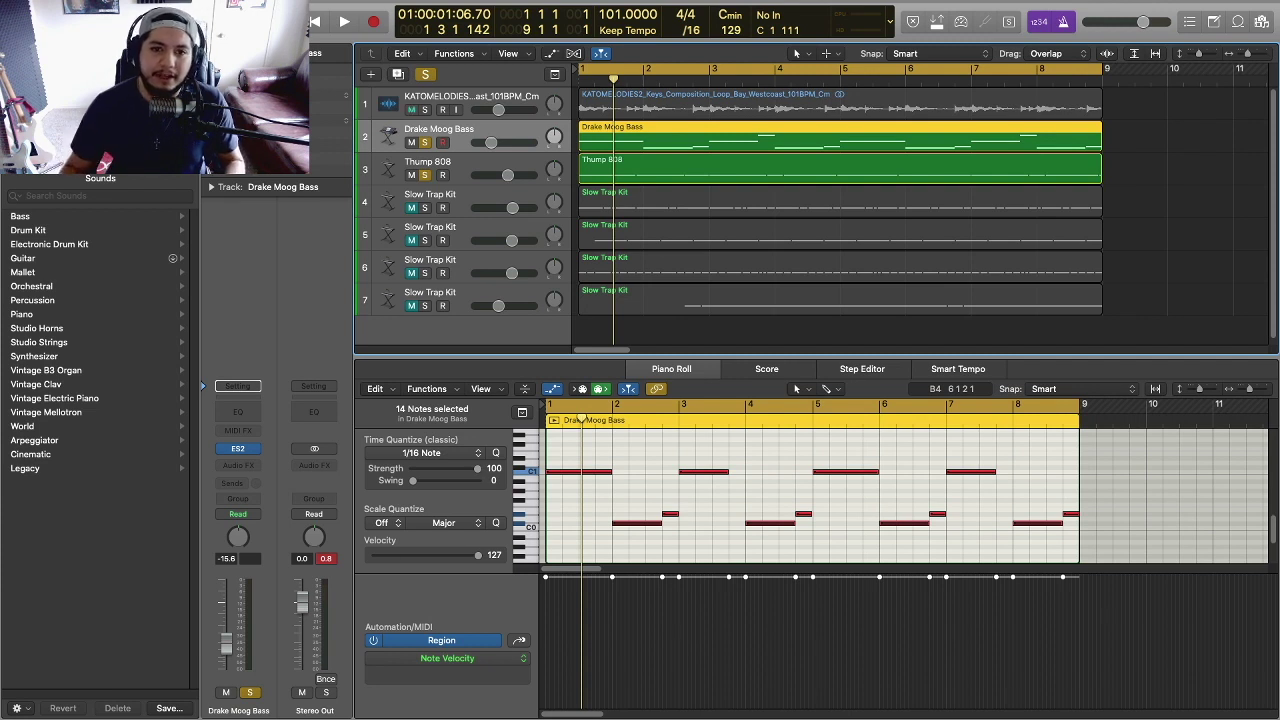
pyautogui.click(425, 175)
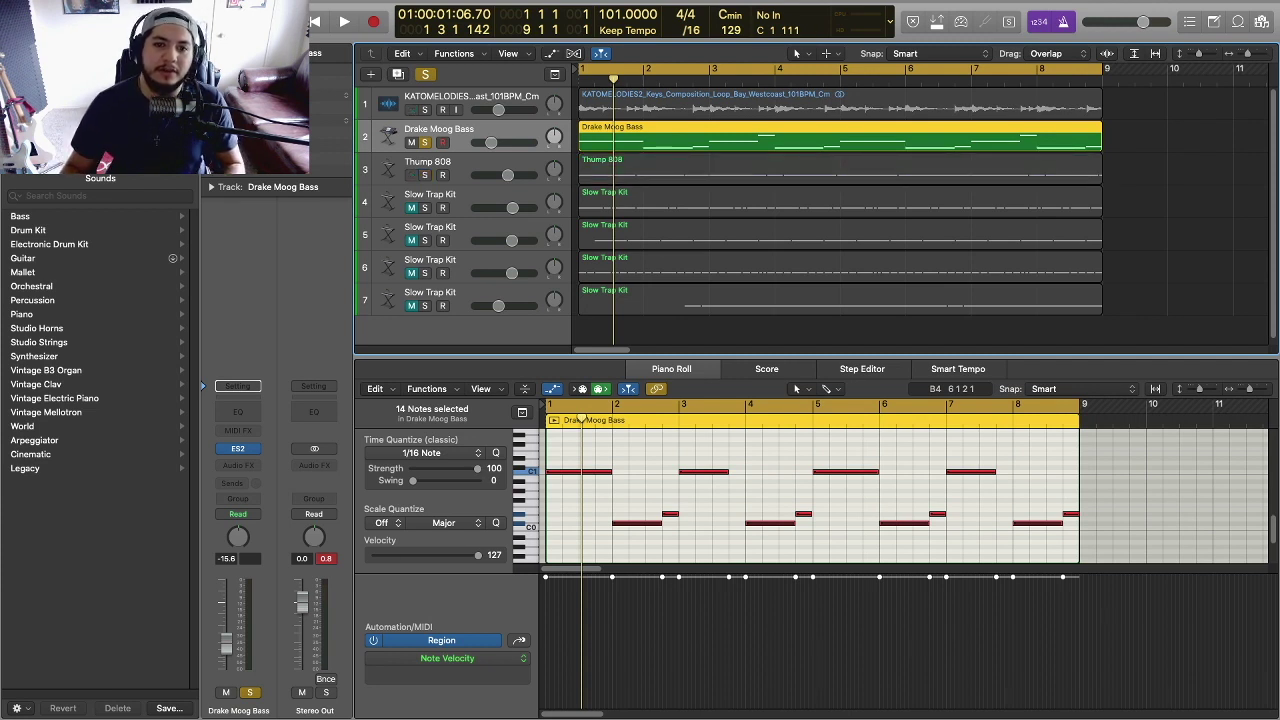
pyautogui.click(425, 175)
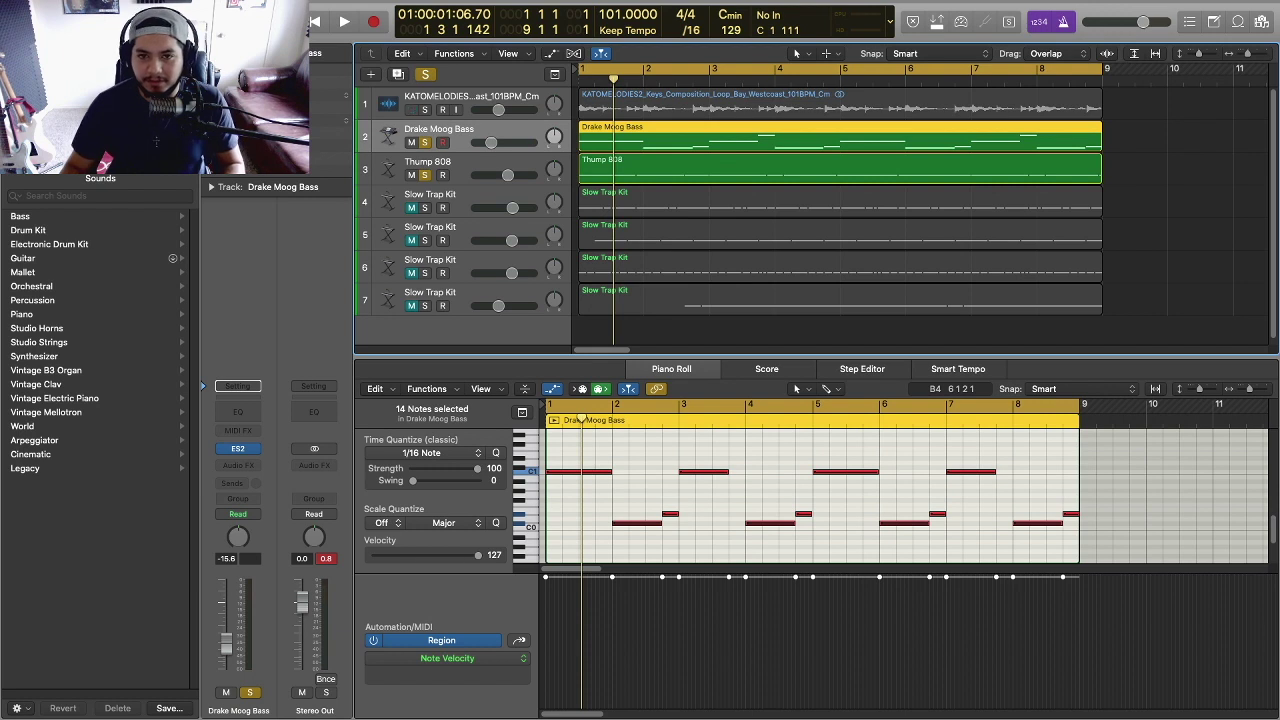
pyautogui.click(660, 335)
pyautogui.click(680, 136)
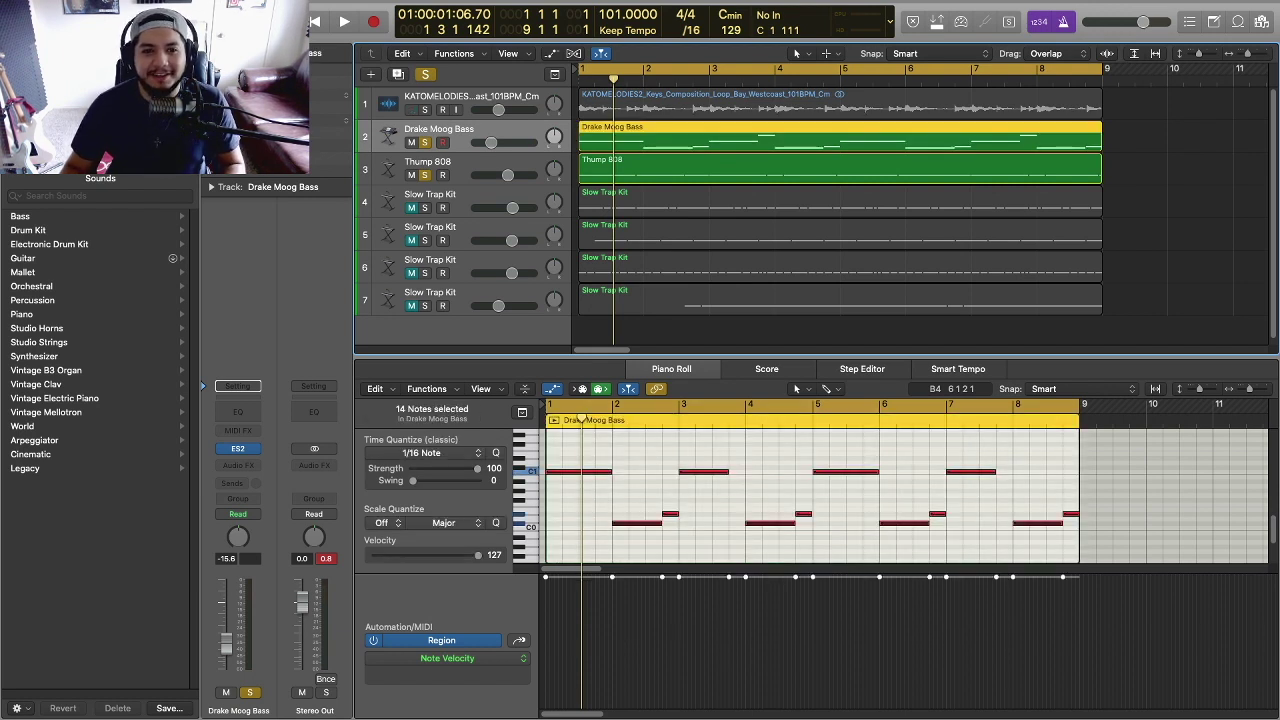
pyautogui.click(425, 175)
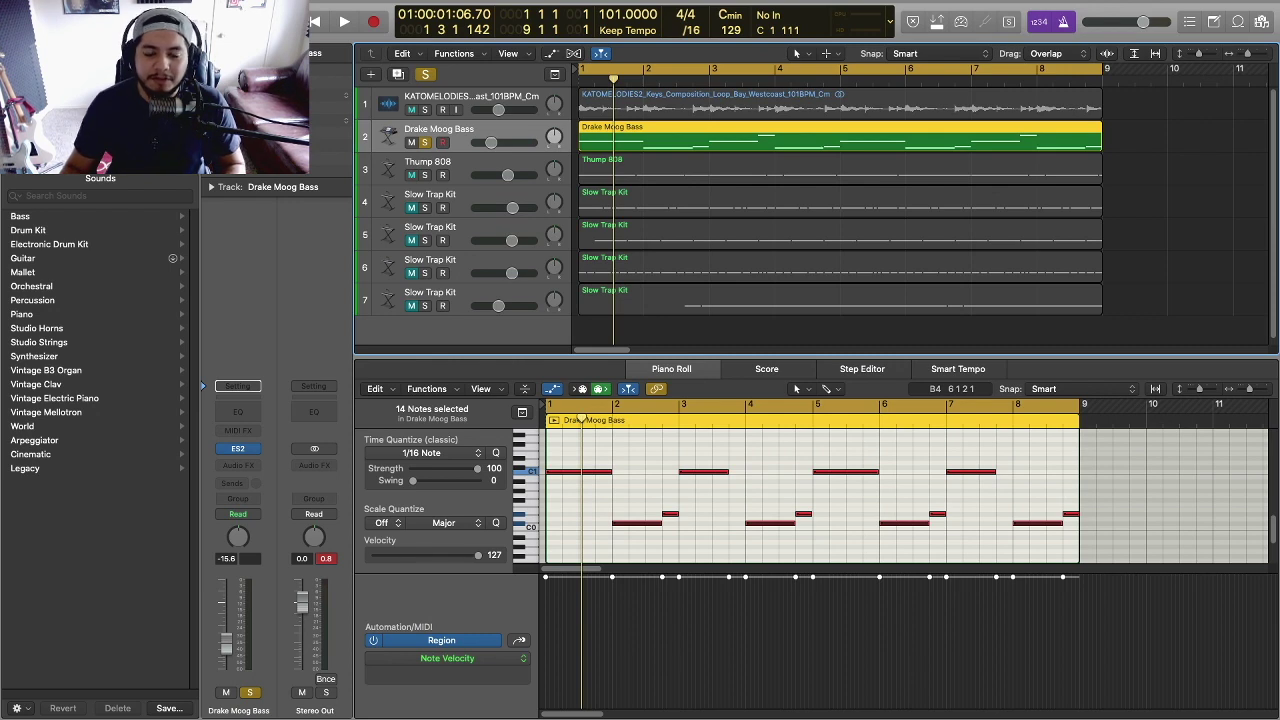
# - Insert a Channel EQ on the Drake Moog Bass track and play the soloed bass to examine its frequency spectrum
pyautogui.click(237, 411)
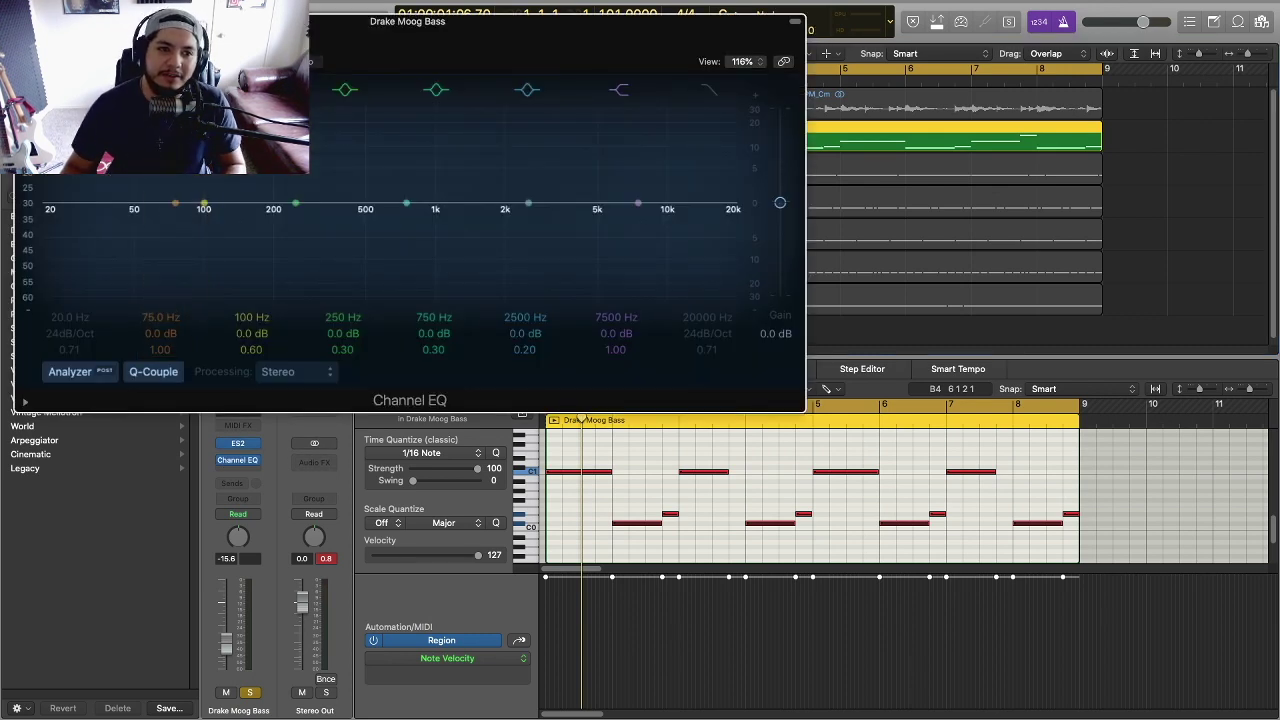
pyautogui.click(55, 225)
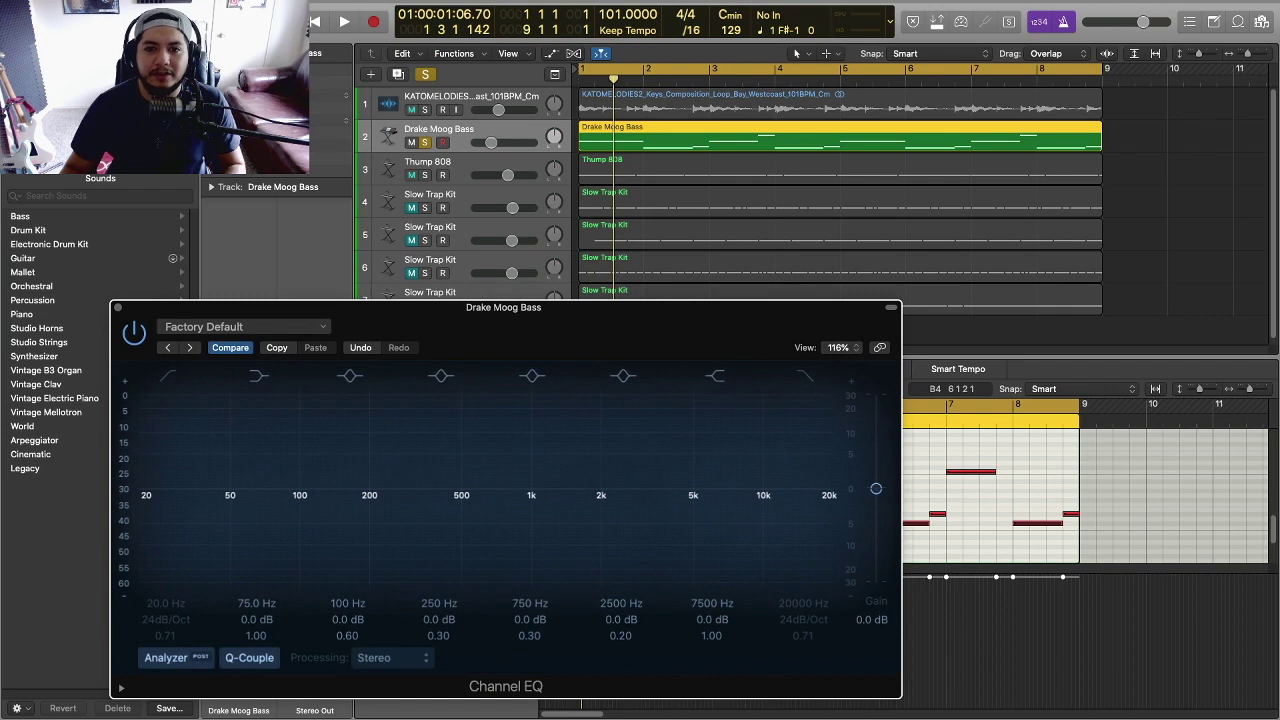
pyautogui.moveTo(503, 307); pyautogui.dragTo(583, 127)
pyautogui.press('space')
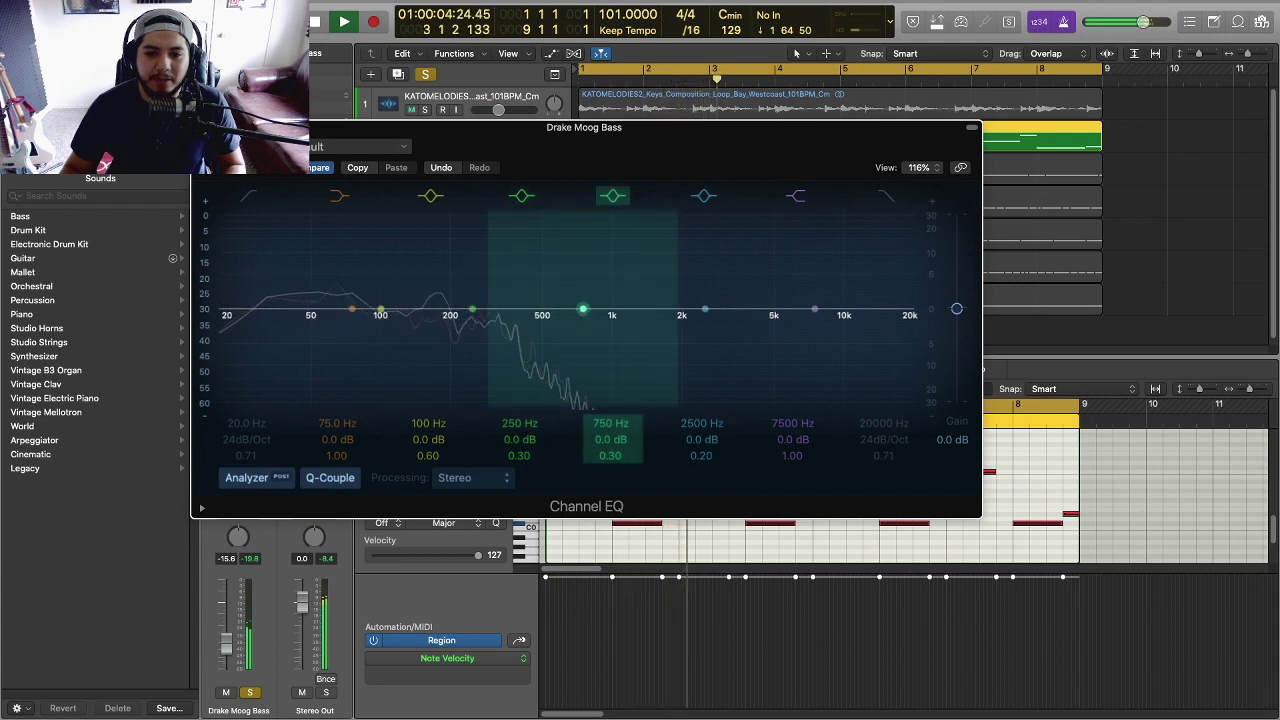
pyautogui.press('space')
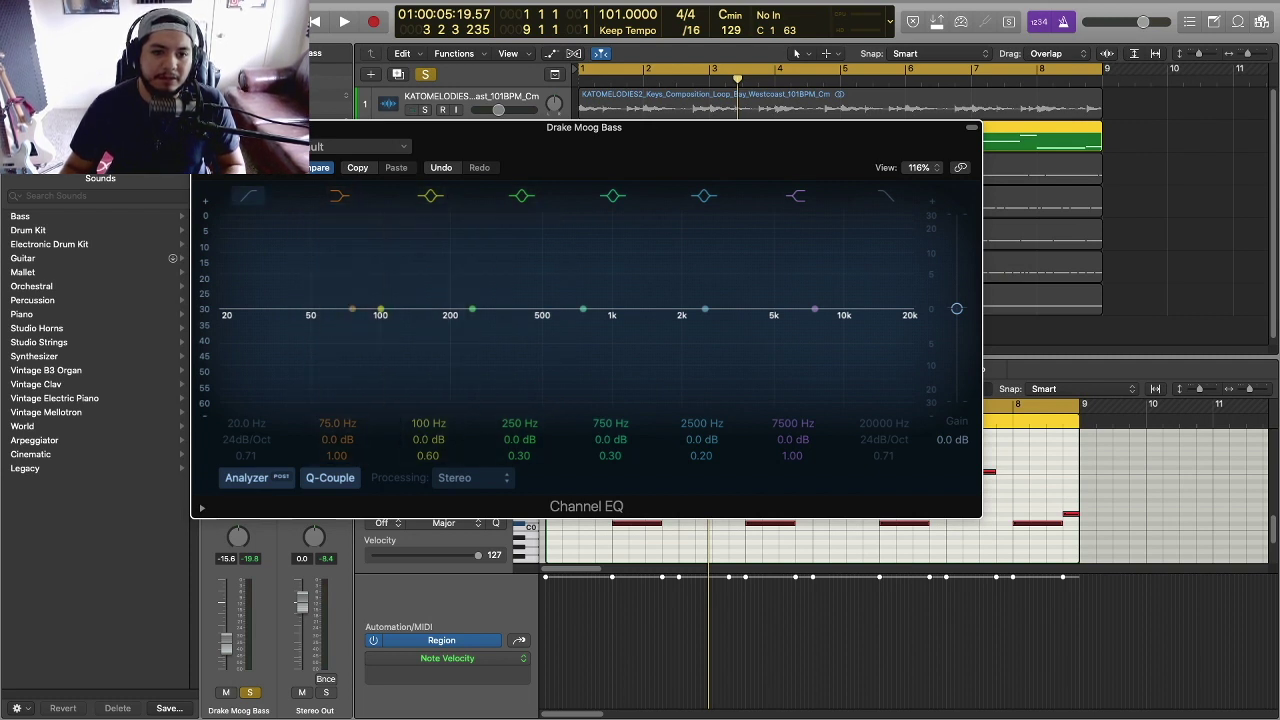
# - Add a low cut at 112 Hz with a 48 dB/Oct slope to the Drake Moog Bass EQ, auditioning it during playback
pyautogui.moveTo(218, 331); pyautogui.dragTo(370, 331)
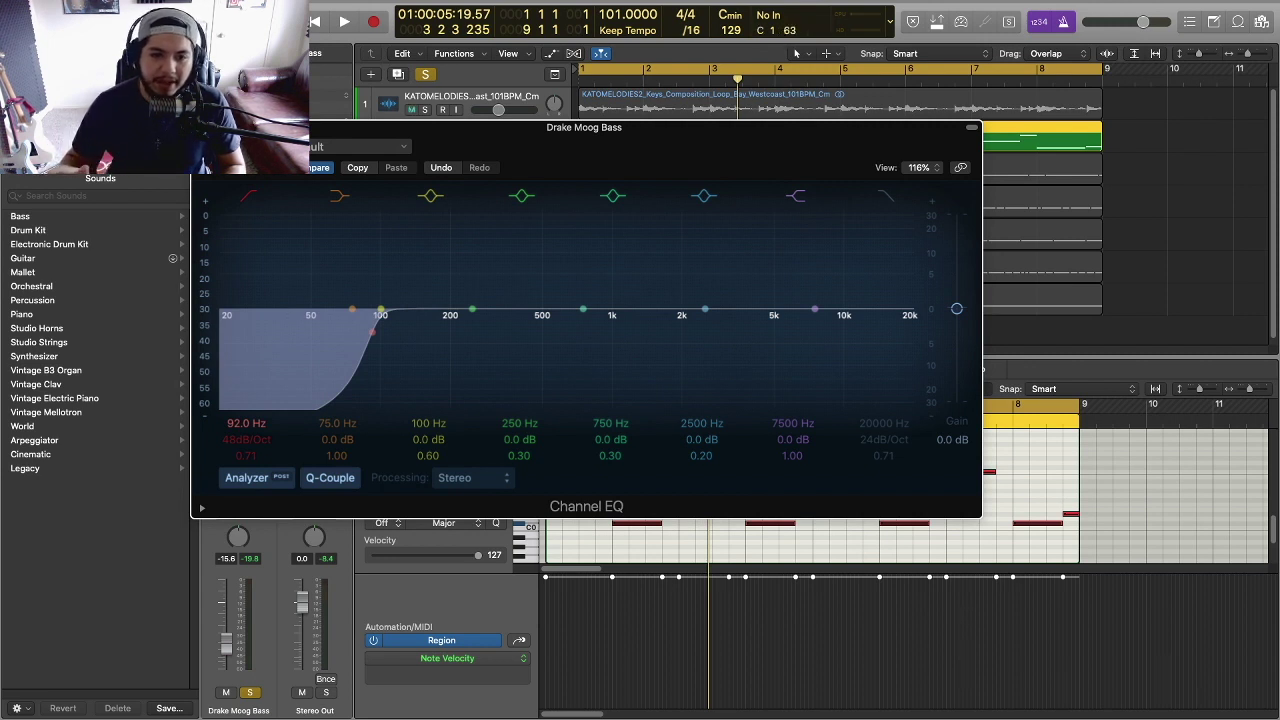
pyautogui.press('space')
pyautogui.moveTo(373, 332); pyautogui.dragTo(388, 330)
pyautogui.press('space')
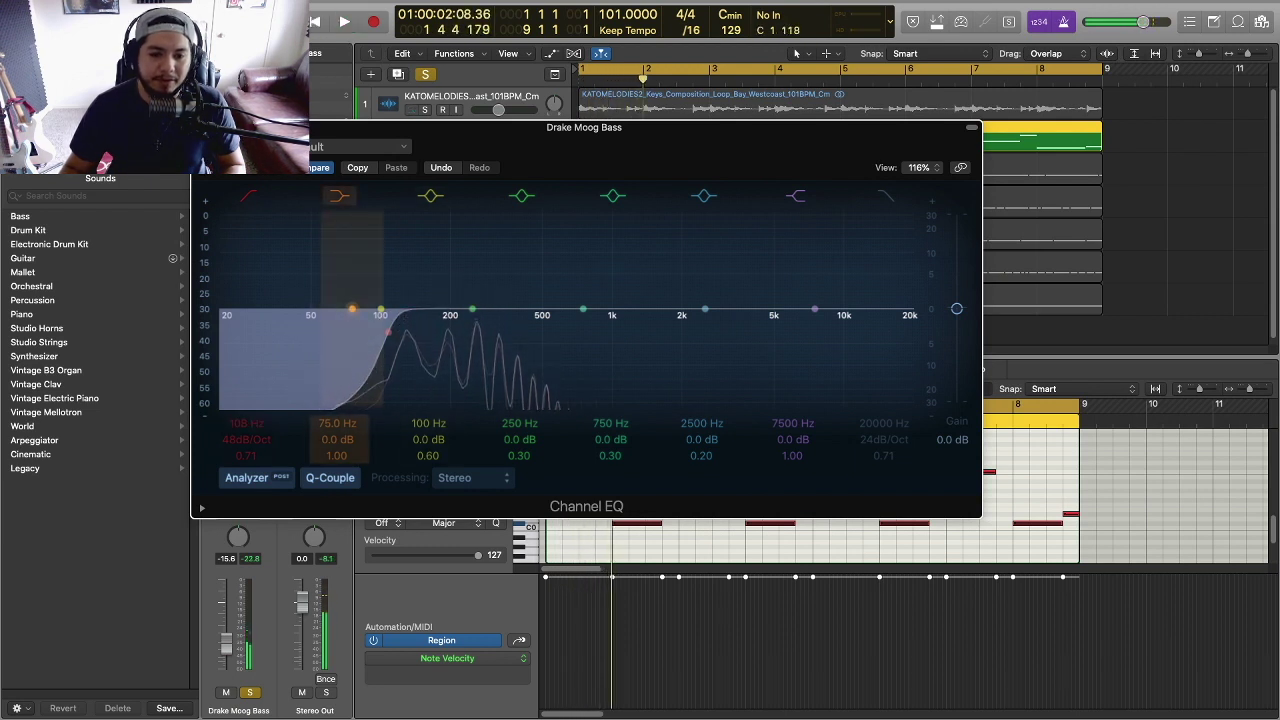
pyautogui.moveTo(388, 330); pyautogui.dragTo(393, 332)
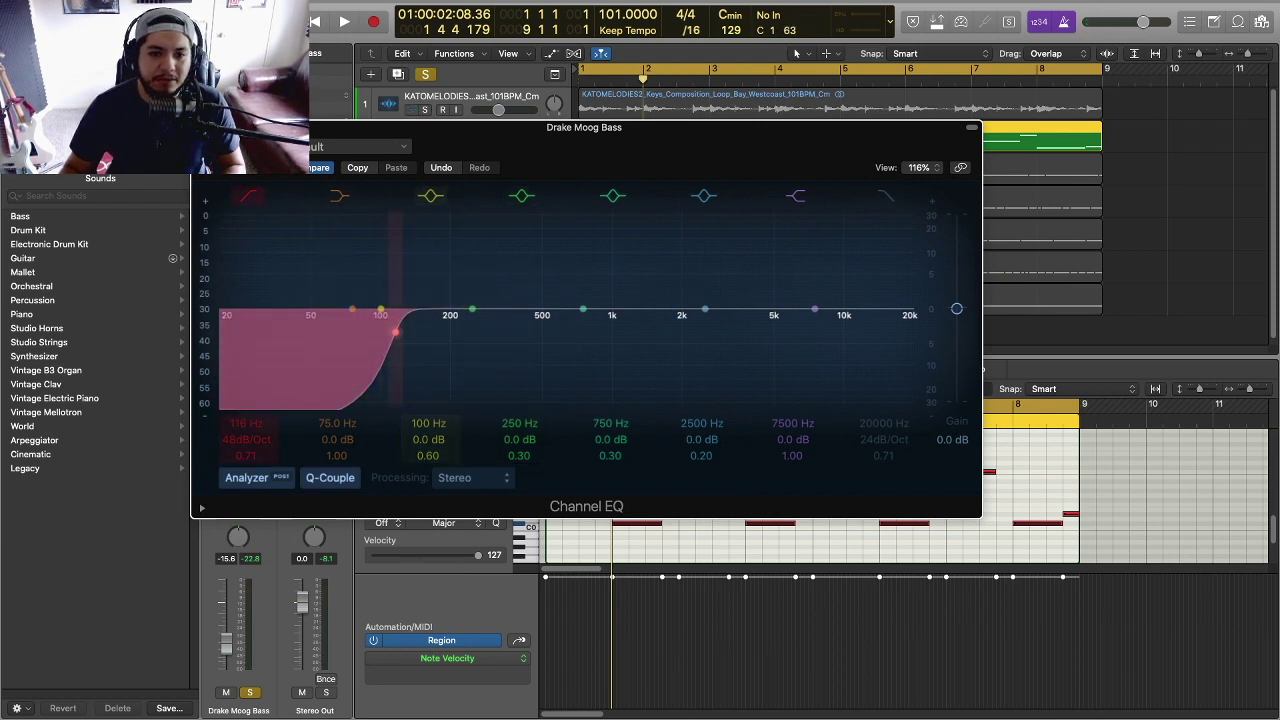
pyautogui.press('space')
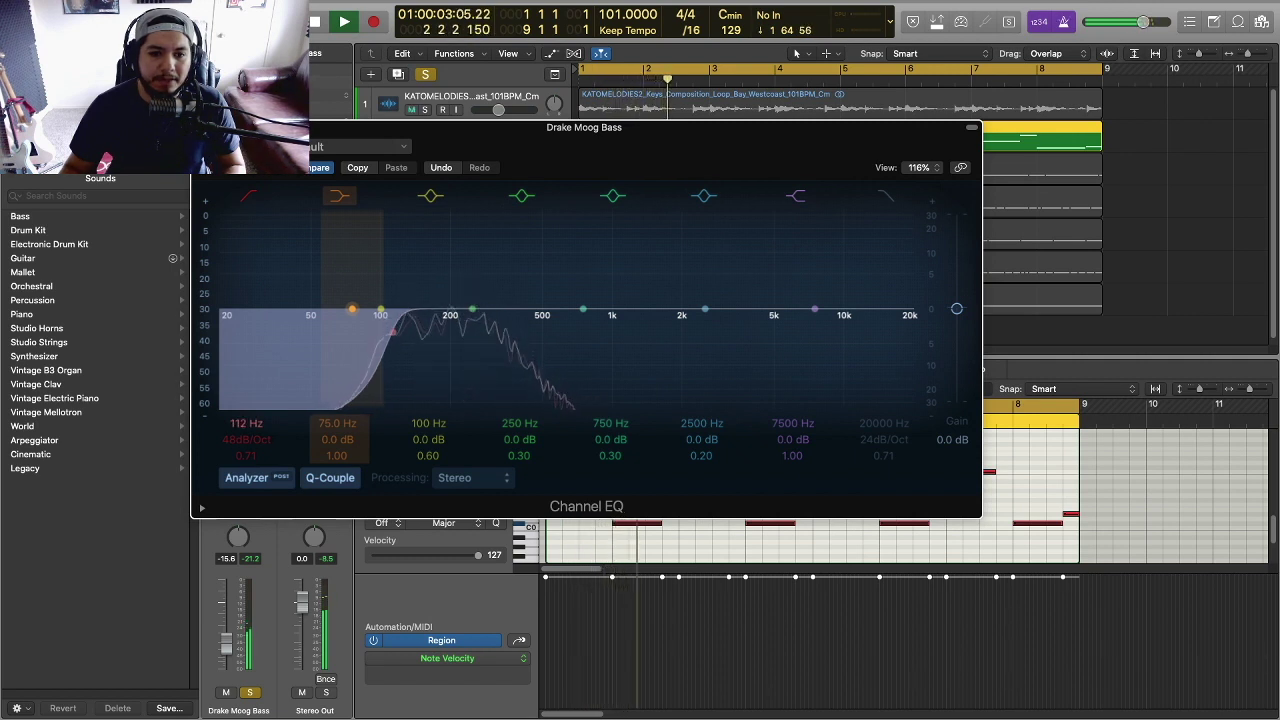
pyautogui.press('space')
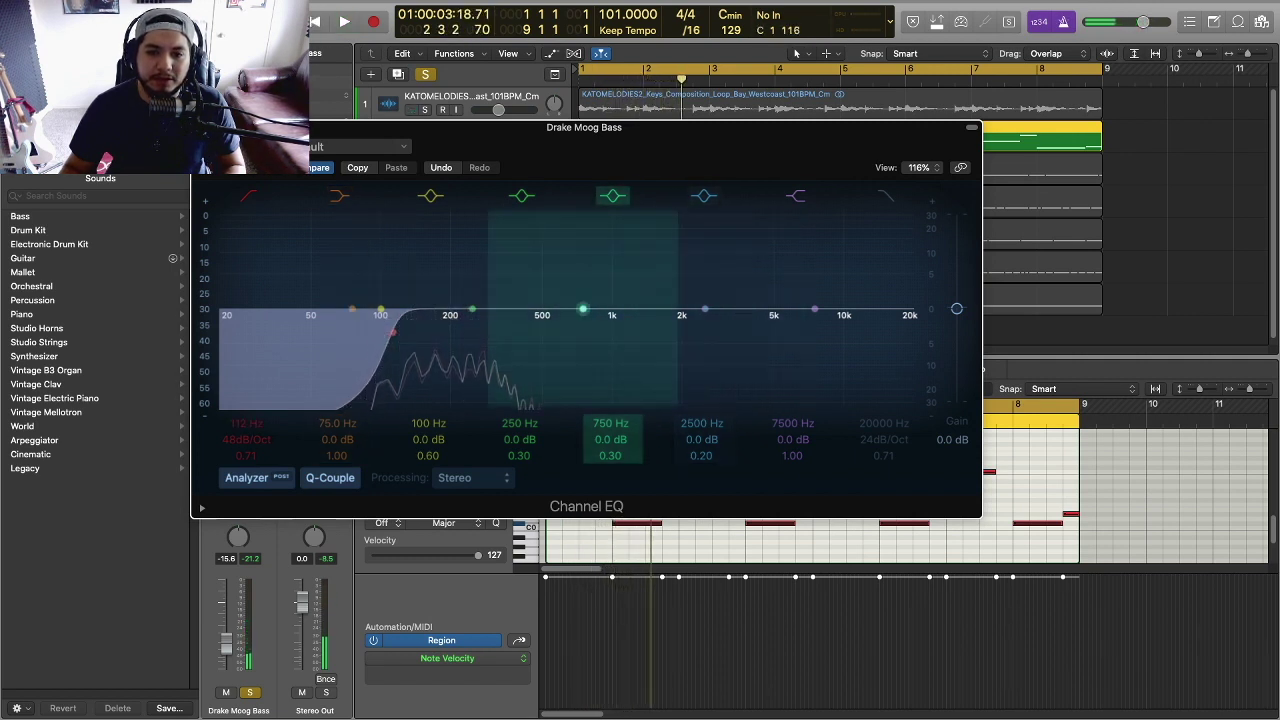
# - Boost the Drake Moog Bass EQ by 3.0 dB at 780 Hz with Q 2.50 and by 1.5 dB at 1740 Hz with Q 2.20
pyautogui.moveTo(583, 309); pyautogui.dragTo(587, 287)
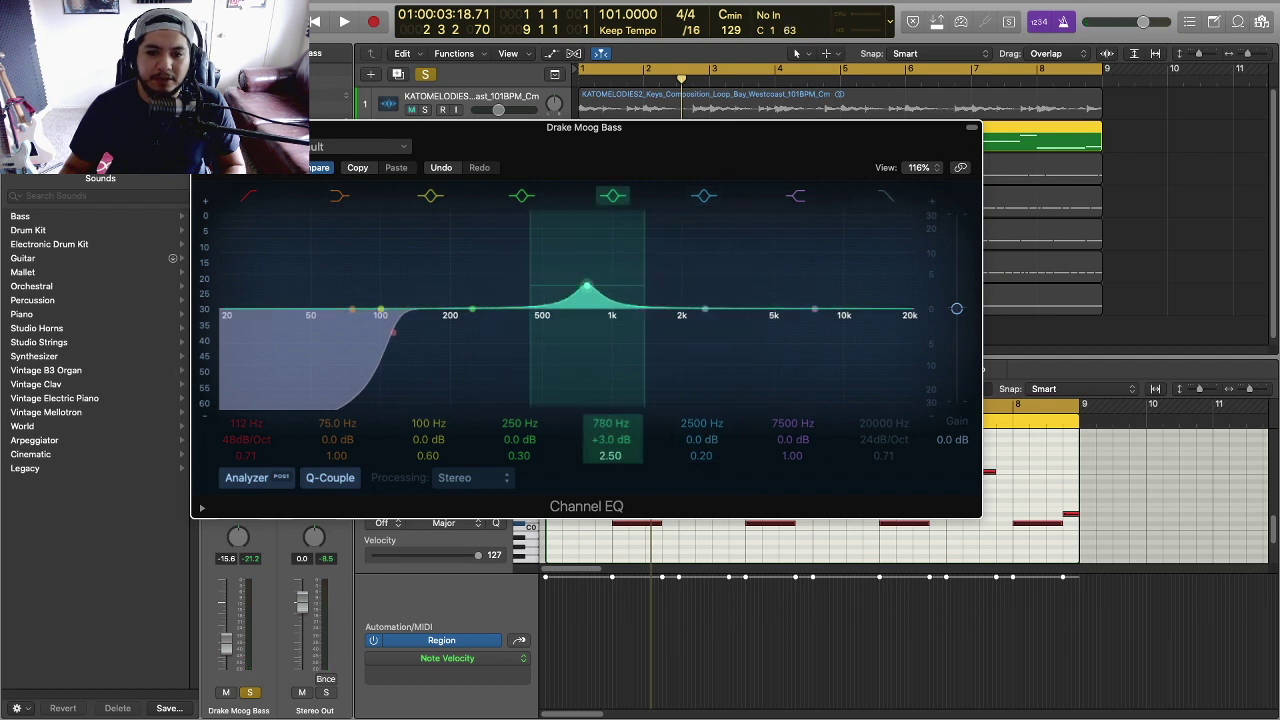
pyautogui.moveTo(705, 309); pyautogui.dragTo(668, 290)
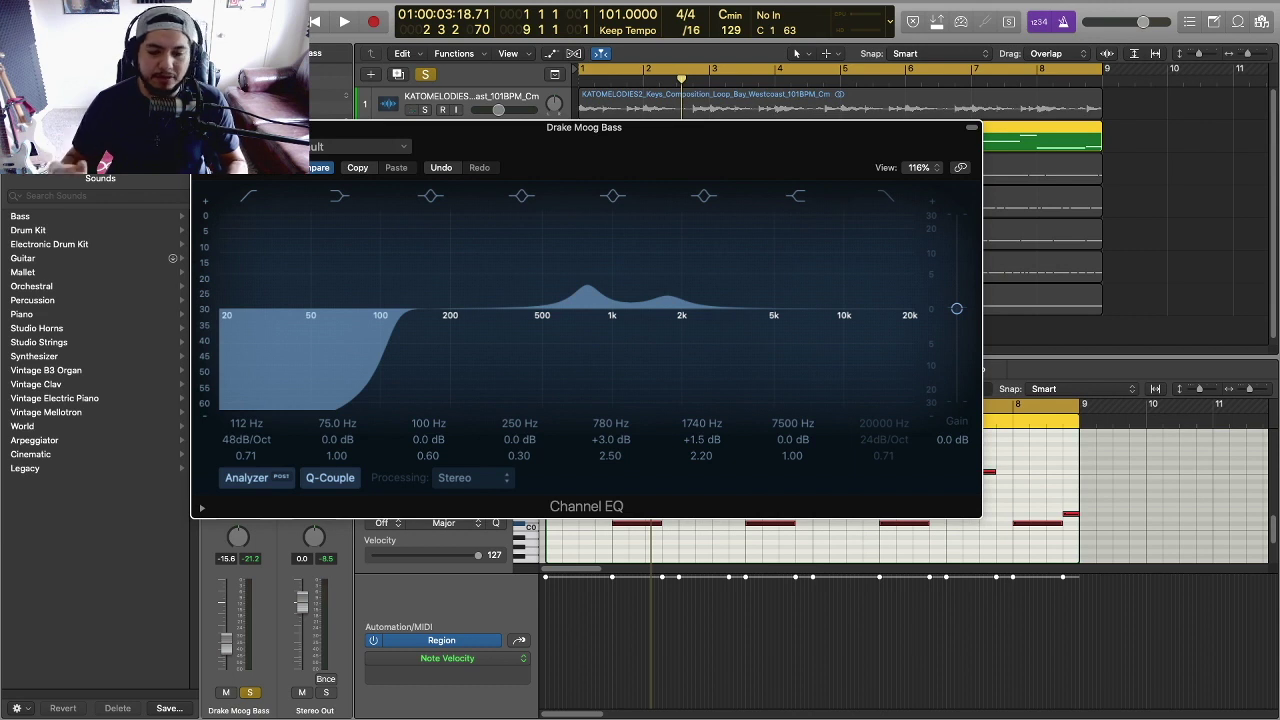
# - Audition the equalized Drake Moog Bass on its own and close the Channel EQ window
pyautogui.press('space')
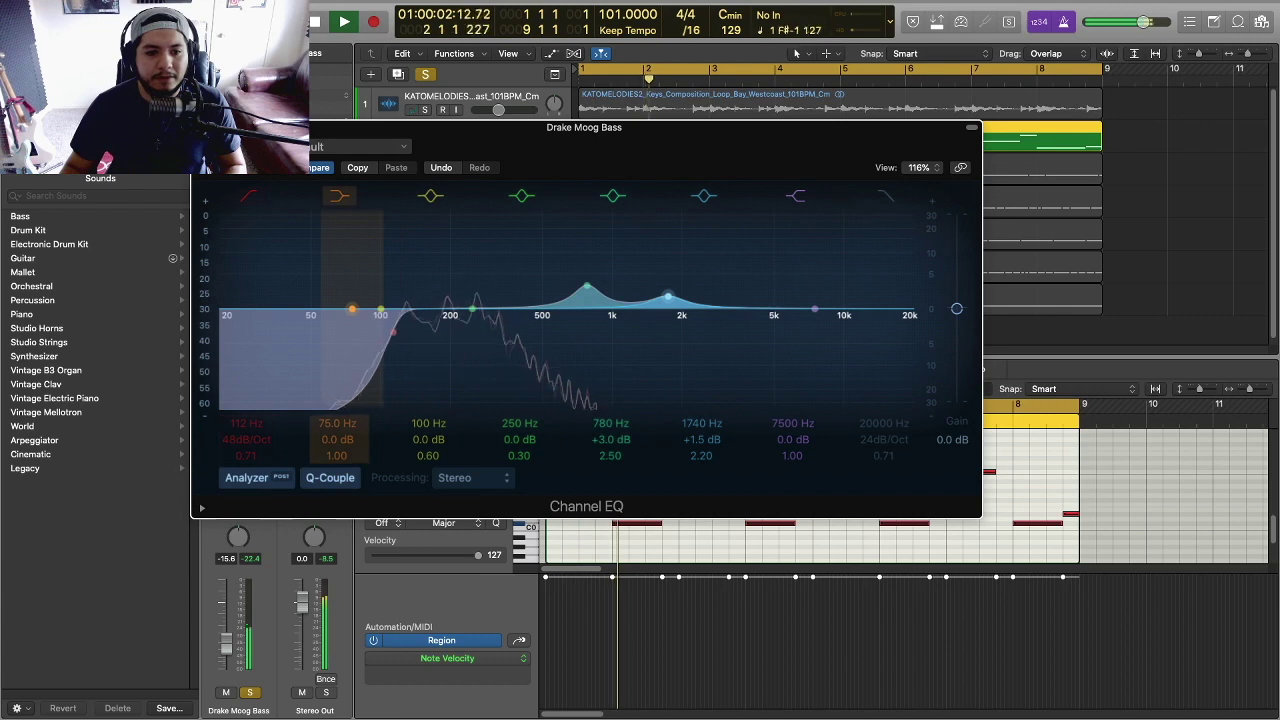
pyautogui.press('super+w')
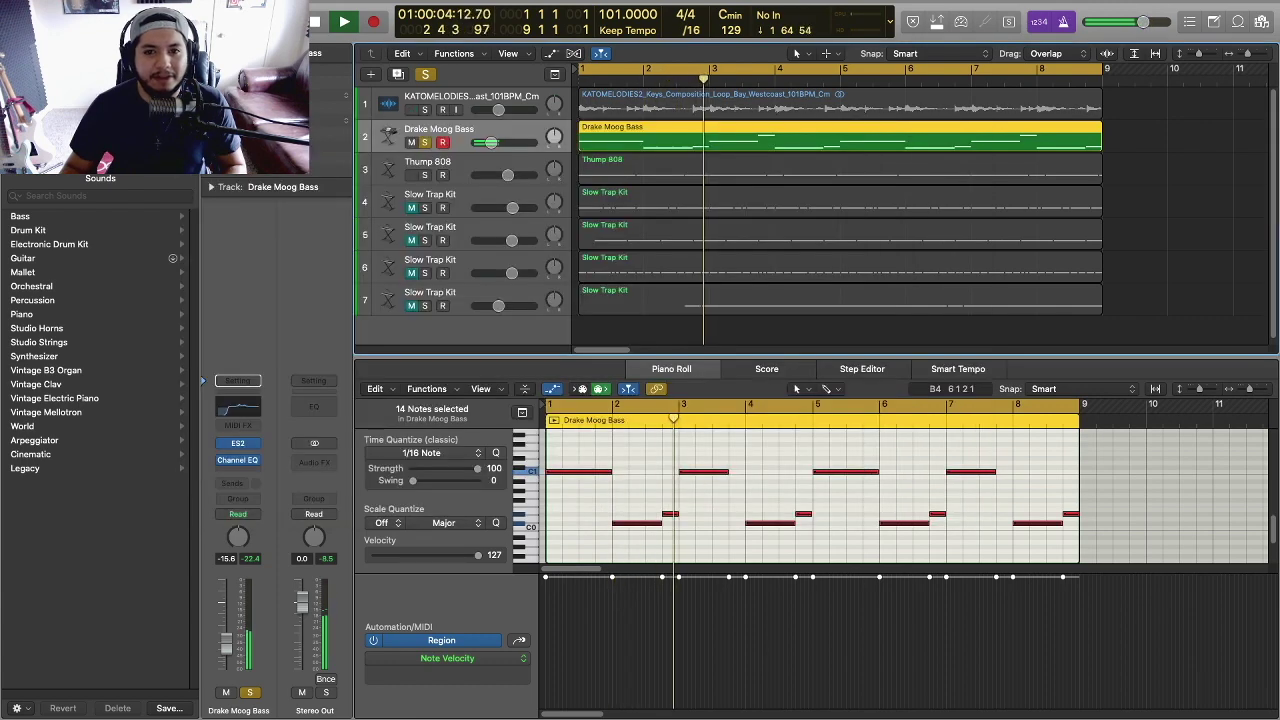
pyautogui.press('space')
# - Solo Thump 808 along with the Moog bass, play both from the start, and lower Thump 808's volume to -5.6 dB
pyautogui.press('Down')
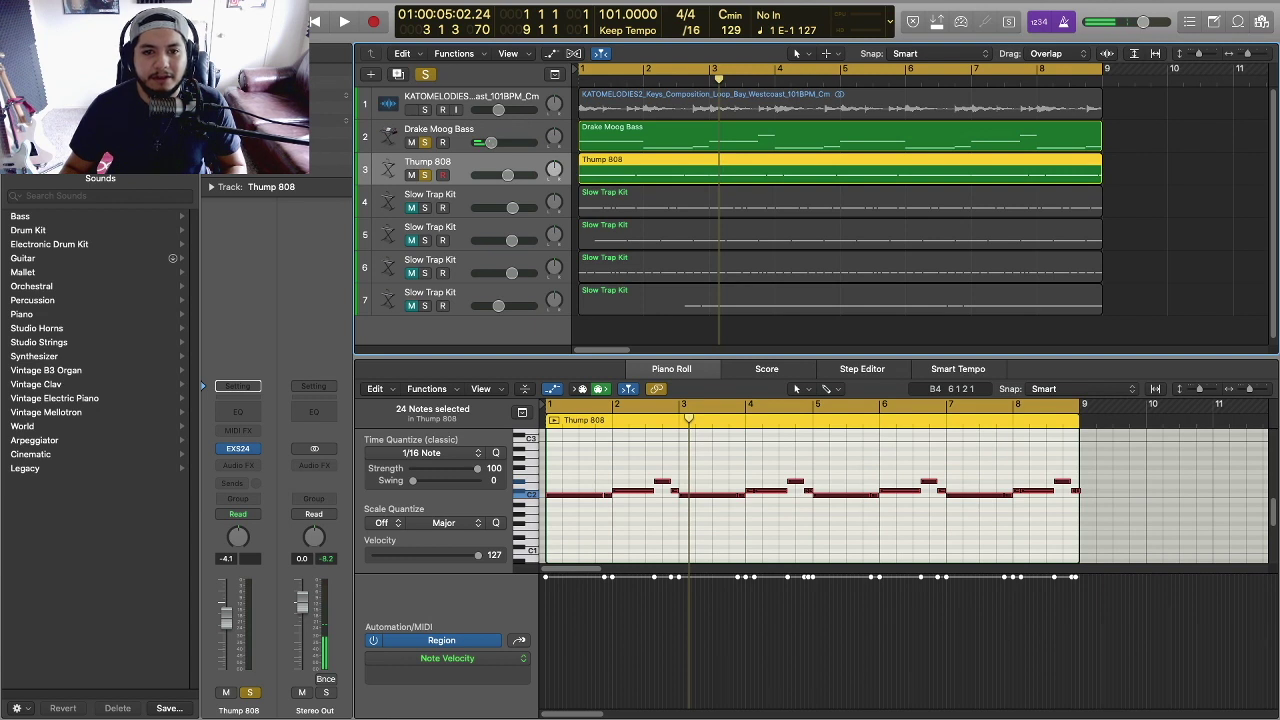
pyautogui.press('Return')
pyautogui.press('space')
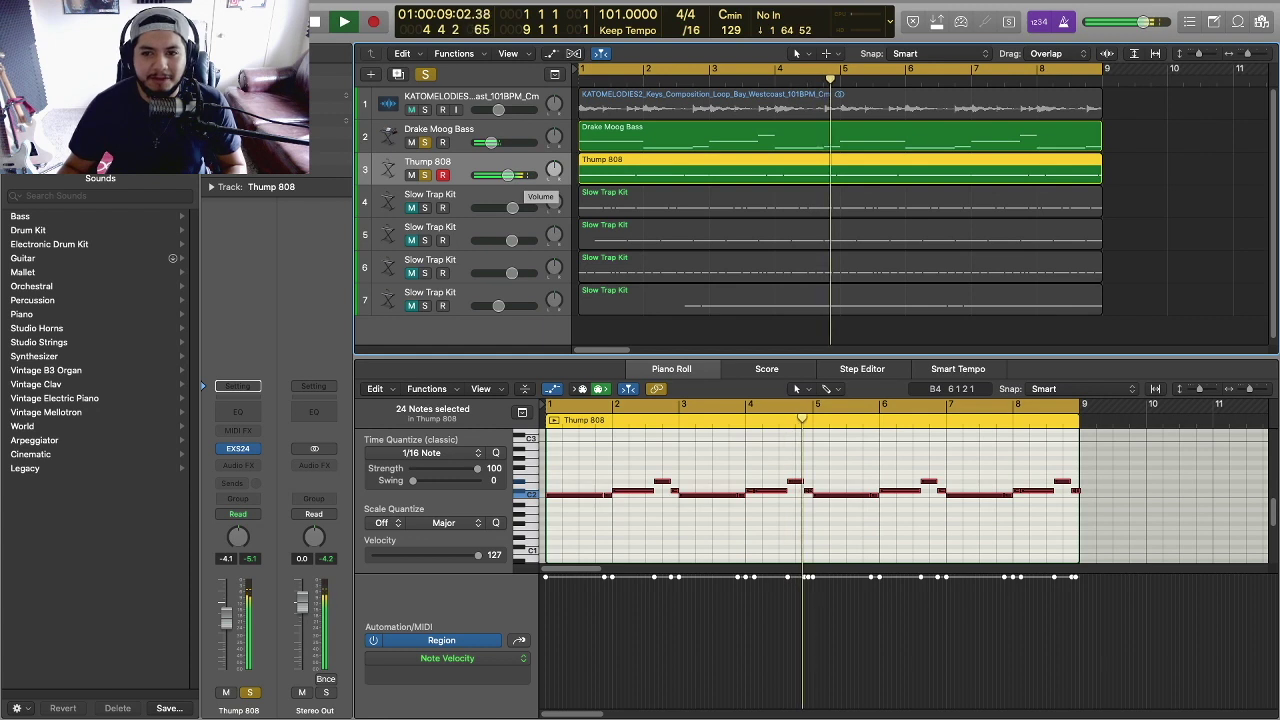
pyautogui.press('space')
pyautogui.moveTo(507, 175); pyautogui.dragTo(503, 175)
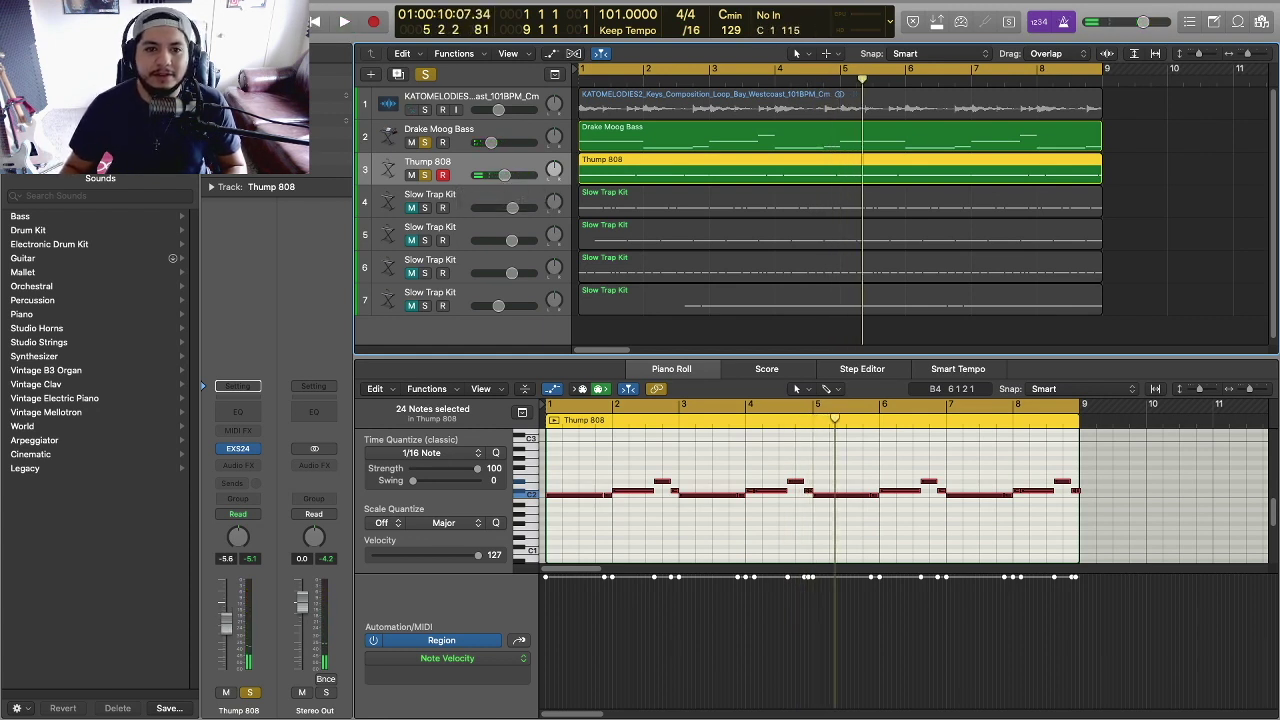
# - Clear all solos, unmute the four Slow Trap Kit tracks, and play the full mix while trimming Thump 808 to -5.8 dB
pyautogui.click(425, 74)
pyautogui.moveTo(411, 207); pyautogui.dragTo(411, 305)
pyautogui.press('Return')
pyautogui.press('space')
pyautogui.press('super+shift+a')
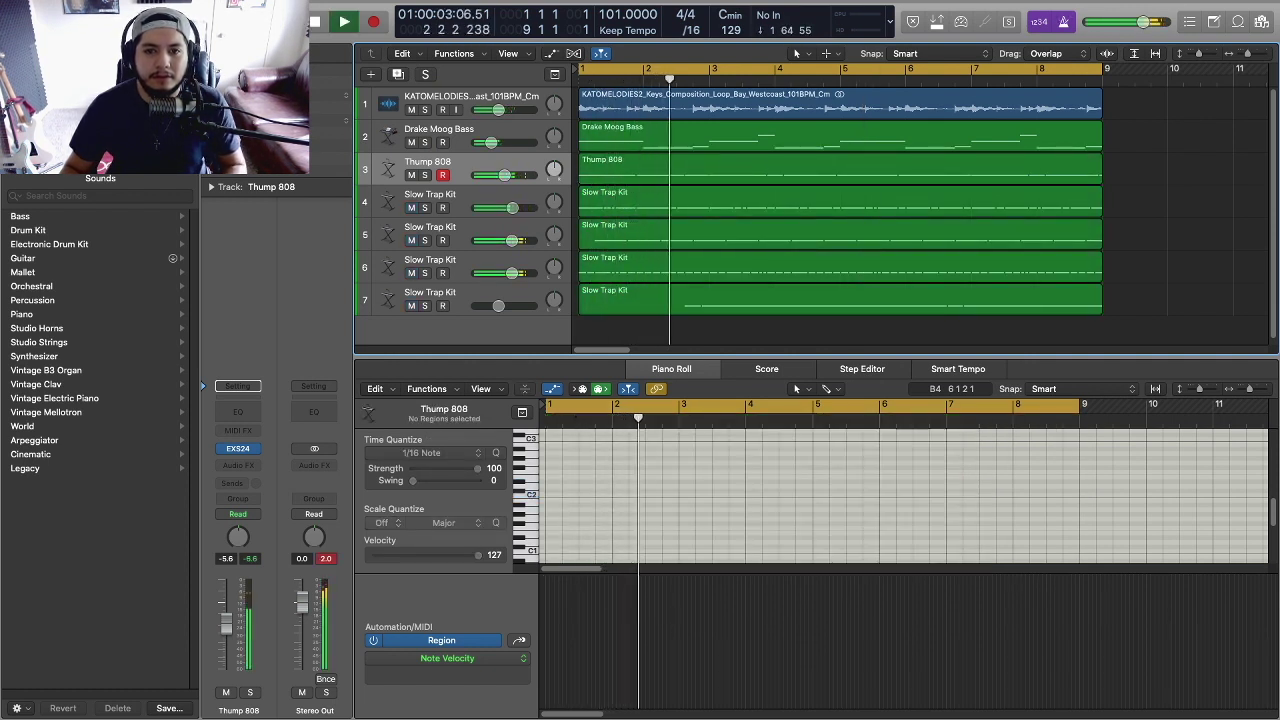
pyautogui.moveTo(504, 176)
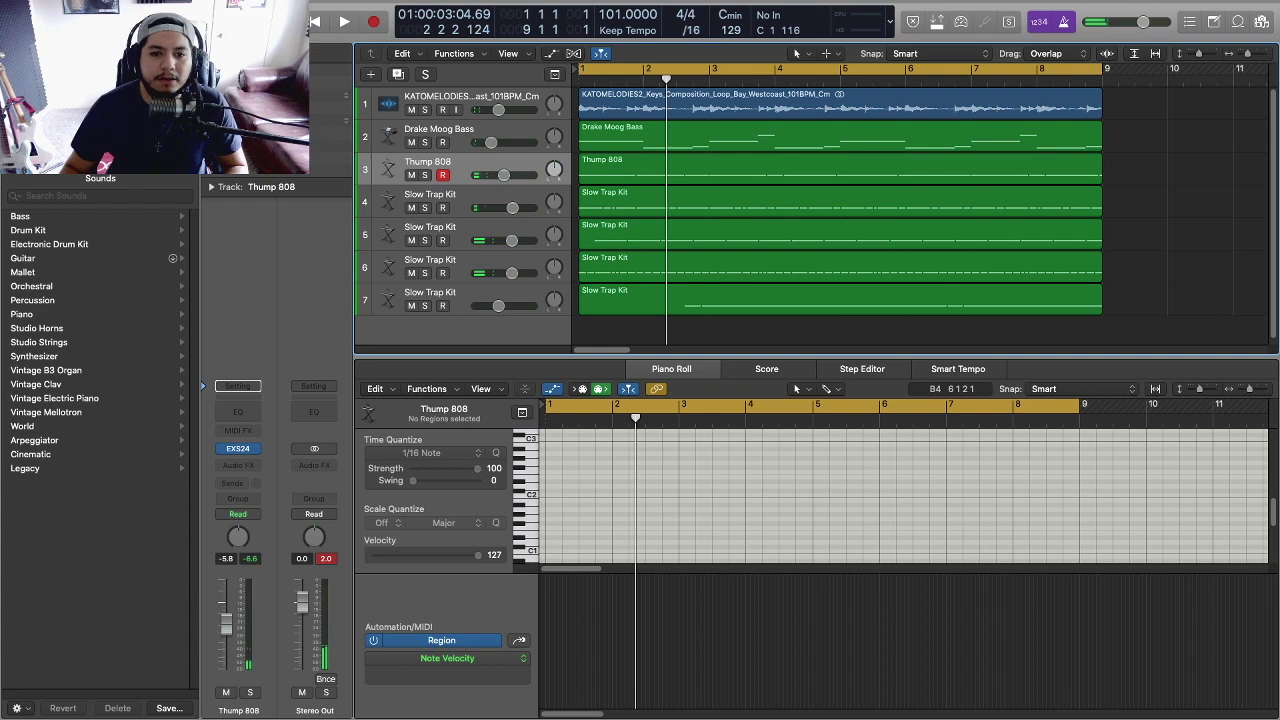
# - Duplicate the last Slow Trap Kit track as track 8 and load the Crashes instrument in its EXS24
pyautogui.click(430, 293)
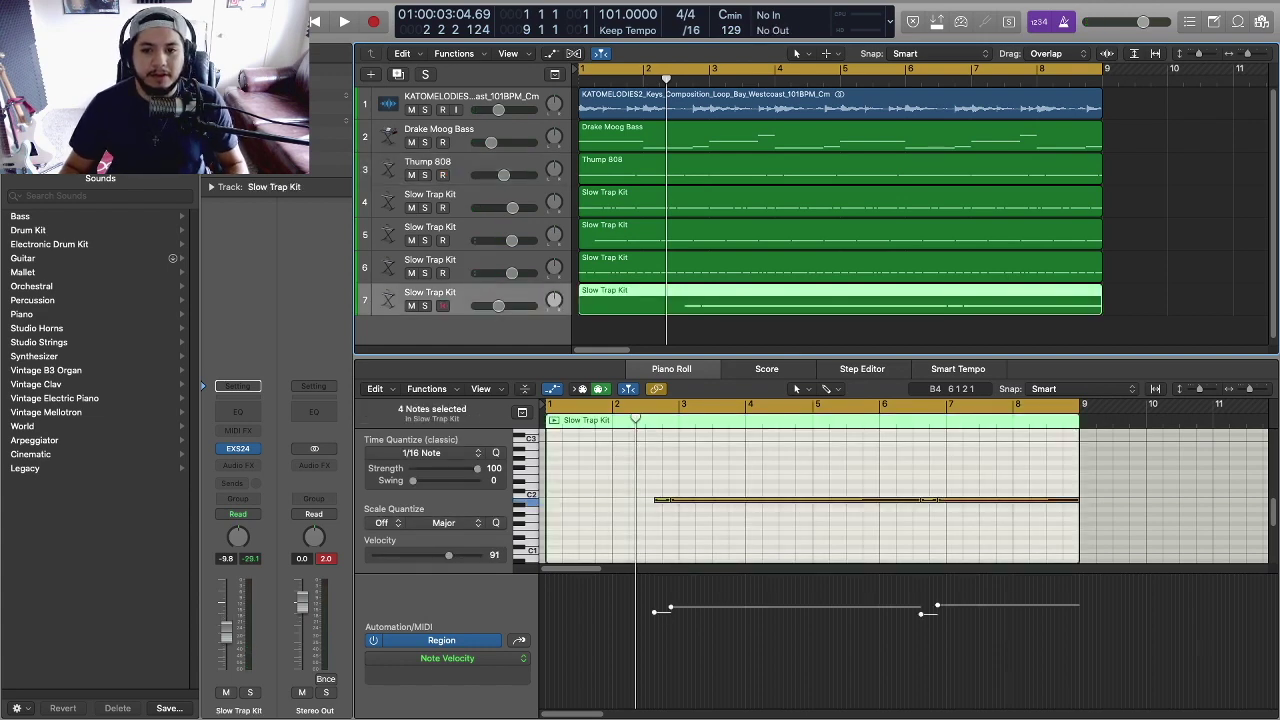
pyautogui.press('super+d')
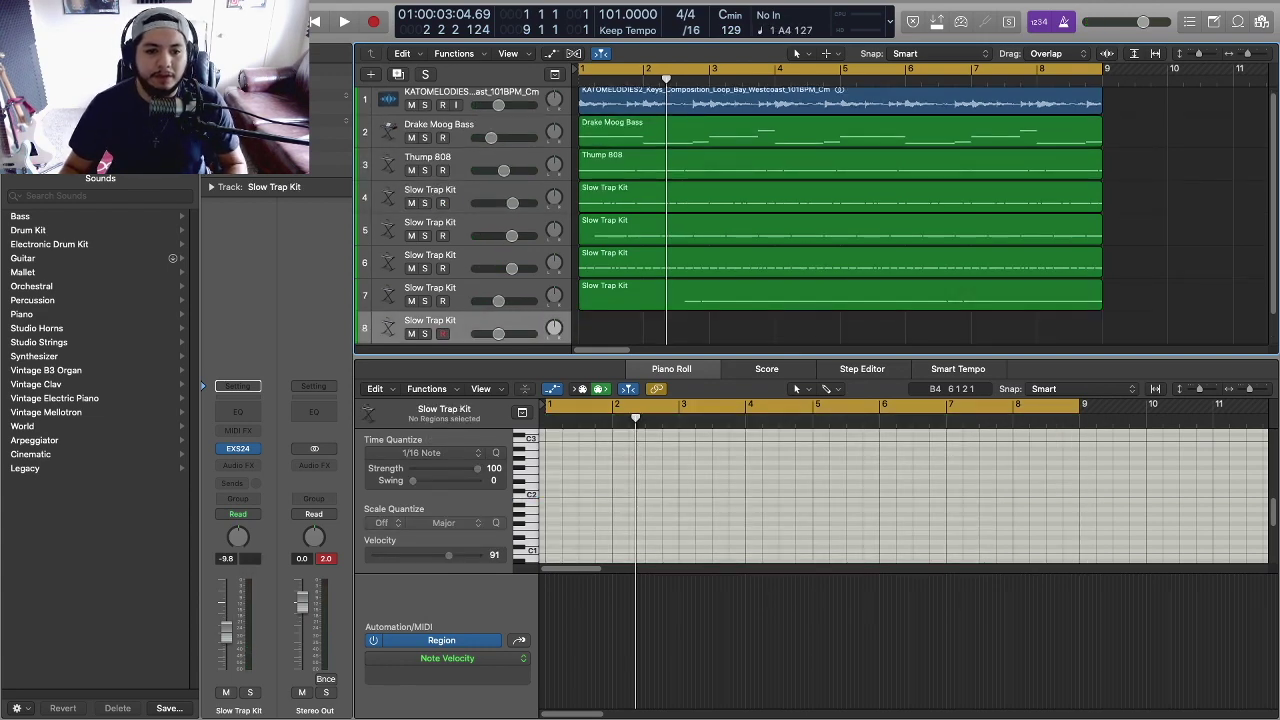
pyautogui.press('v')
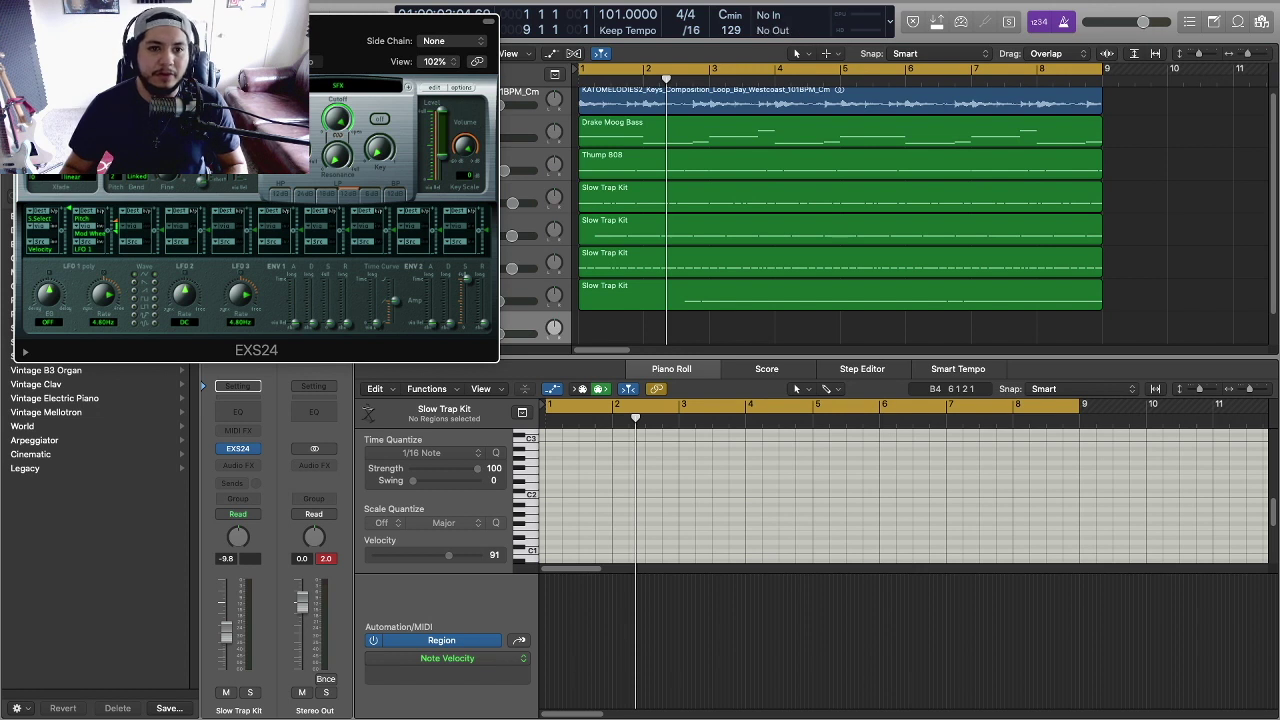
pyautogui.click(338, 85)
pyautogui.scroll(1, 330, 150)
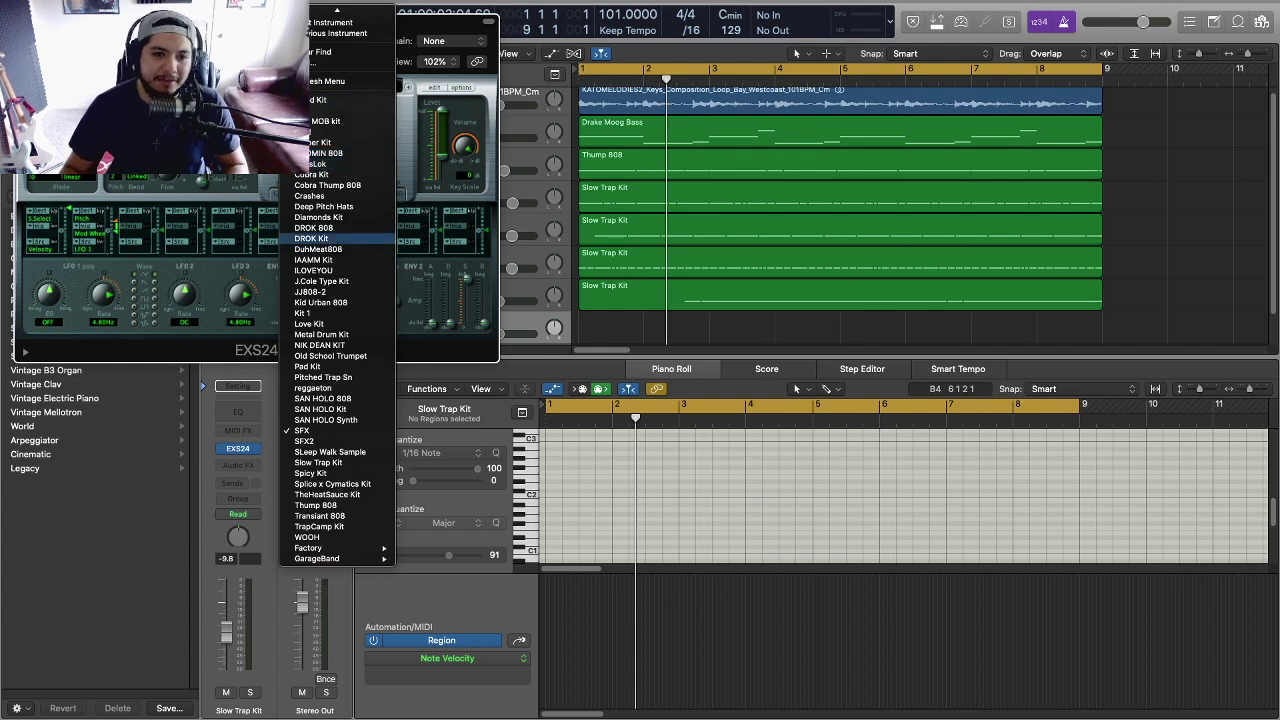
pyautogui.click(312, 195)
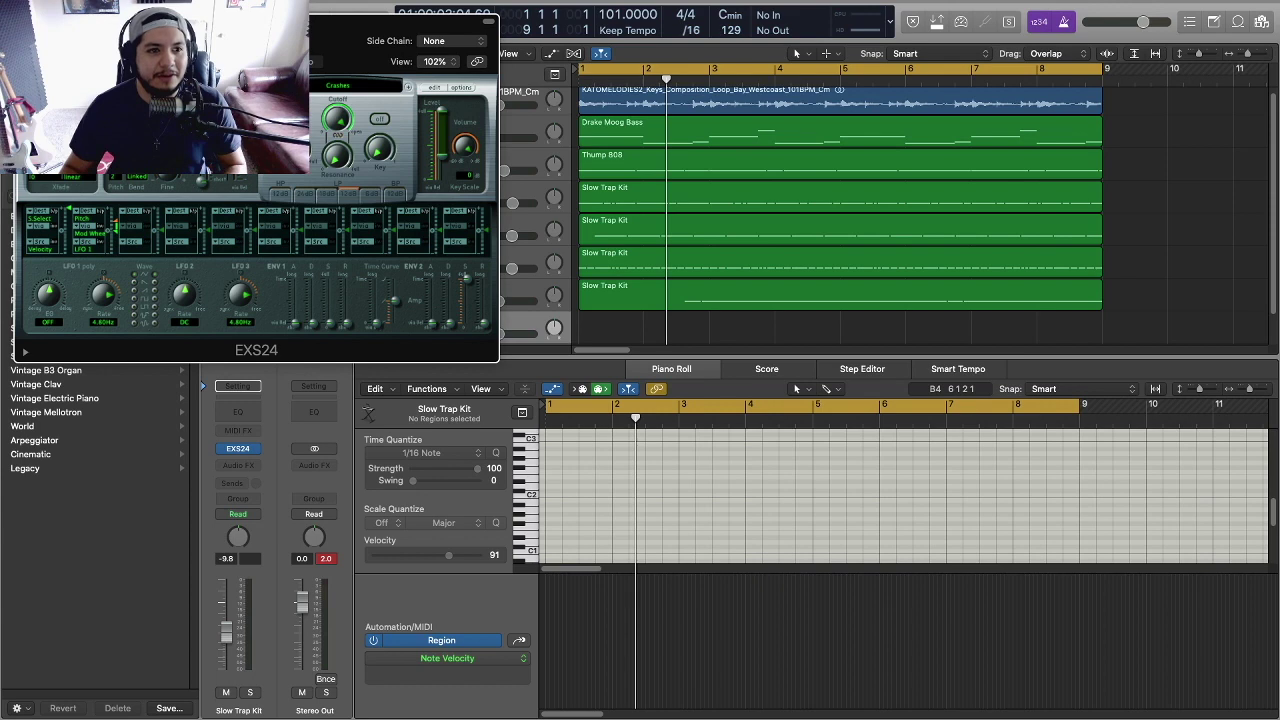
pyautogui.press('super+w')
# - Reselect Crashes in track 8's EXS24 and raise the track's volume to -8.6 dB
pyautogui.scroll(-1, 730, 200)
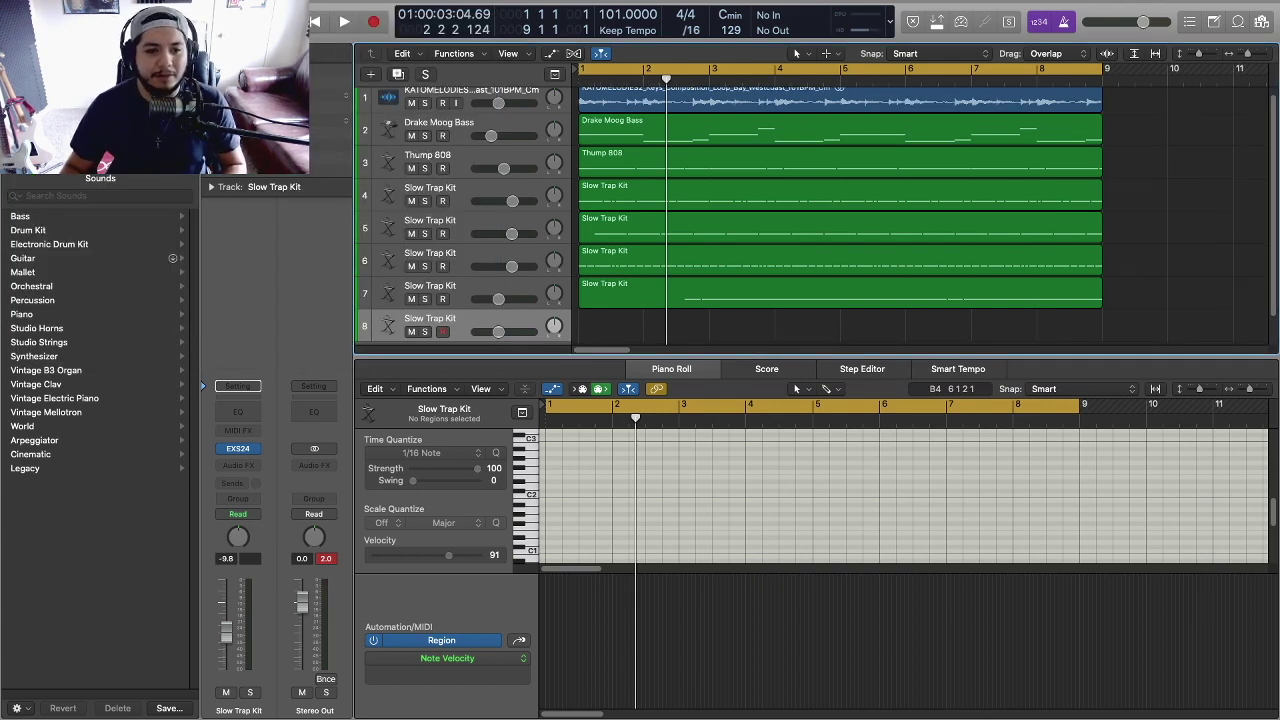
pyautogui.click(238, 449)
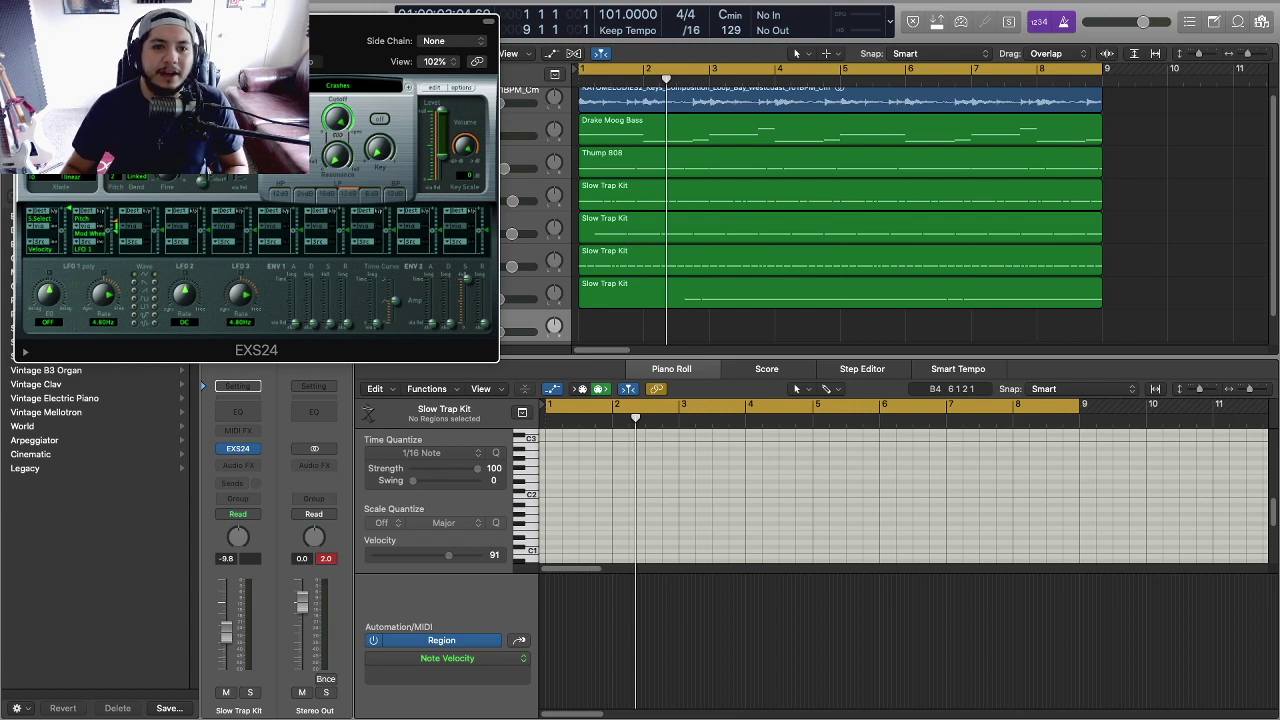
pyautogui.click(338, 86)
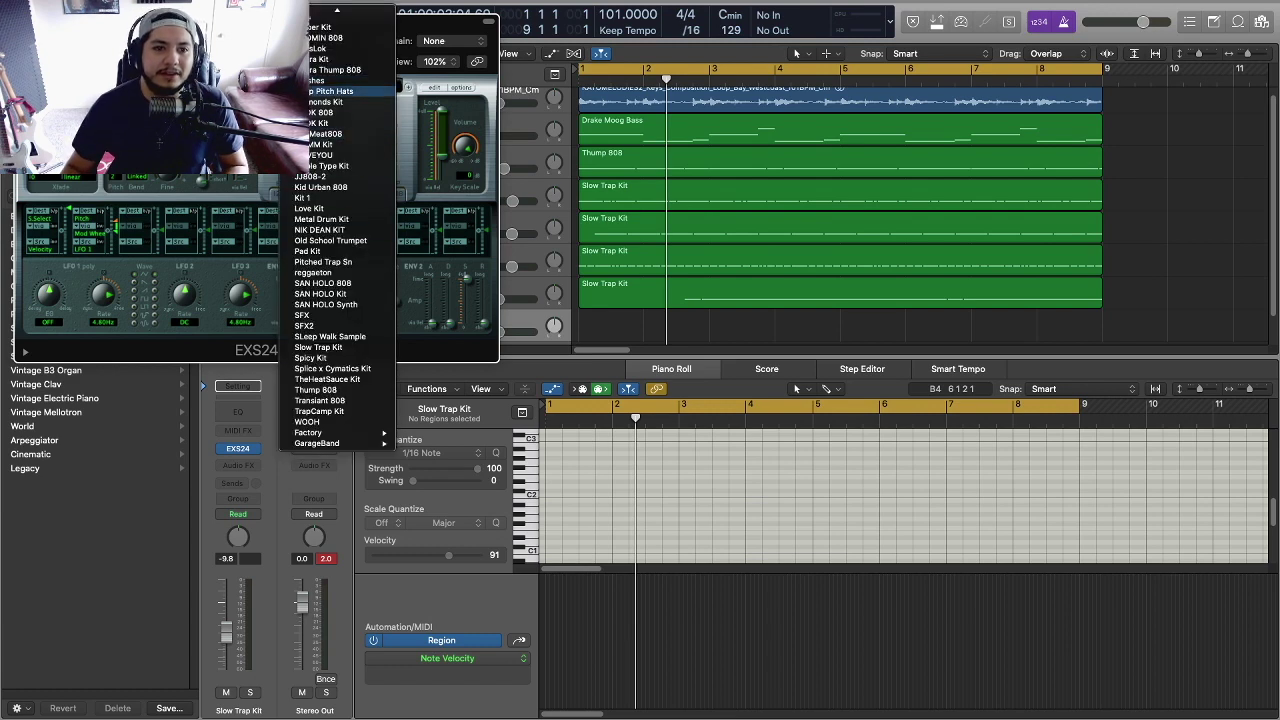
pyautogui.click(345, 80)
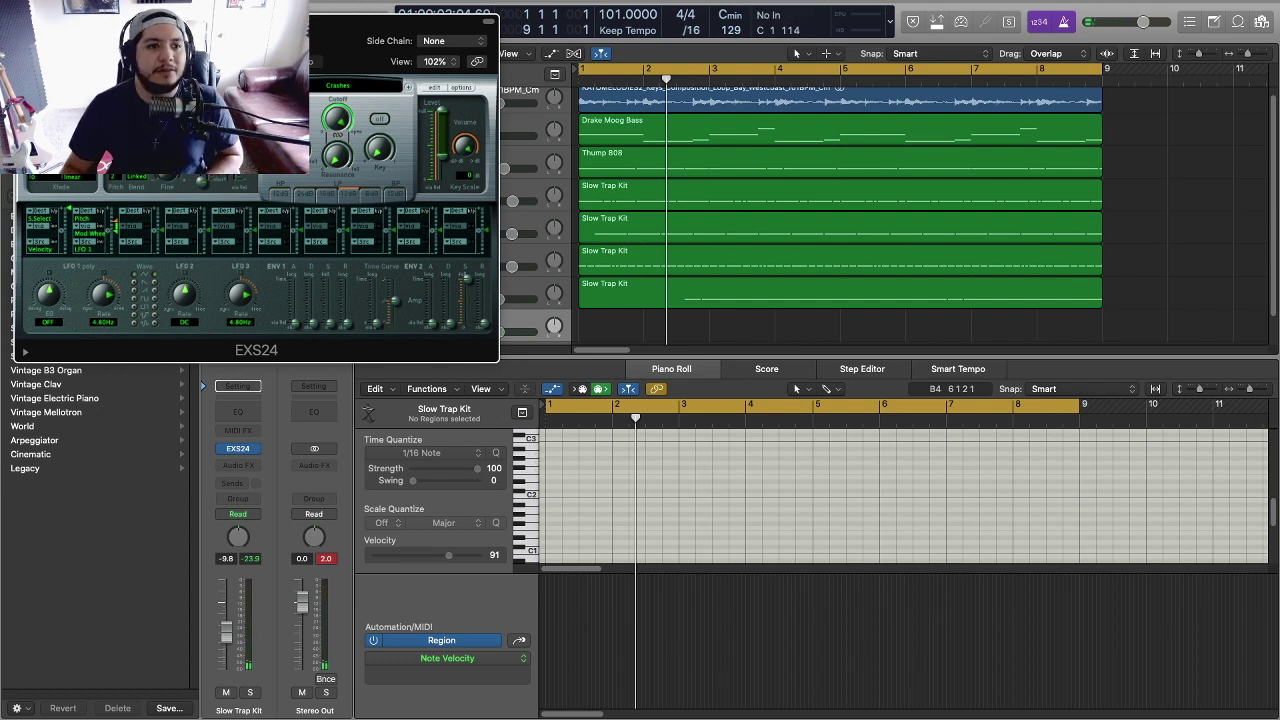
pyautogui.press('super+w')
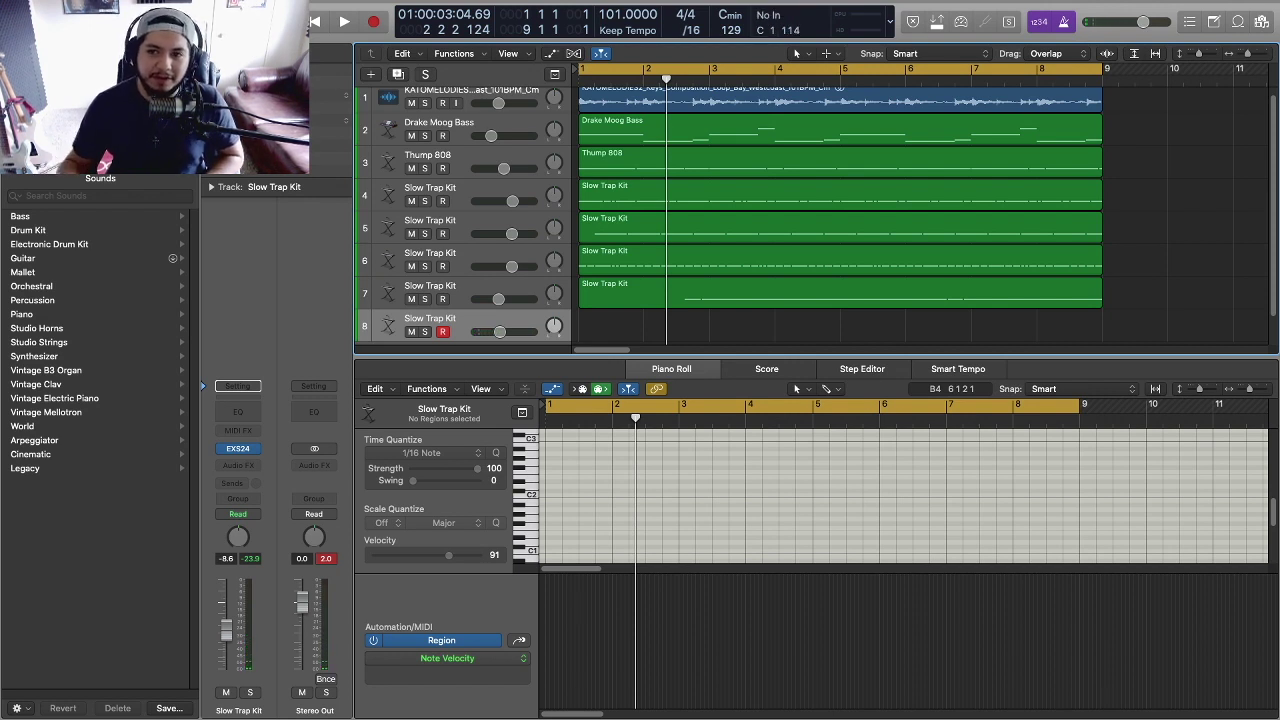
# - Record a 14-note F#2 pattern on track 8 across bars 2 to 8 and quantize all its notes to 1/16
pyautogui.press('Return')
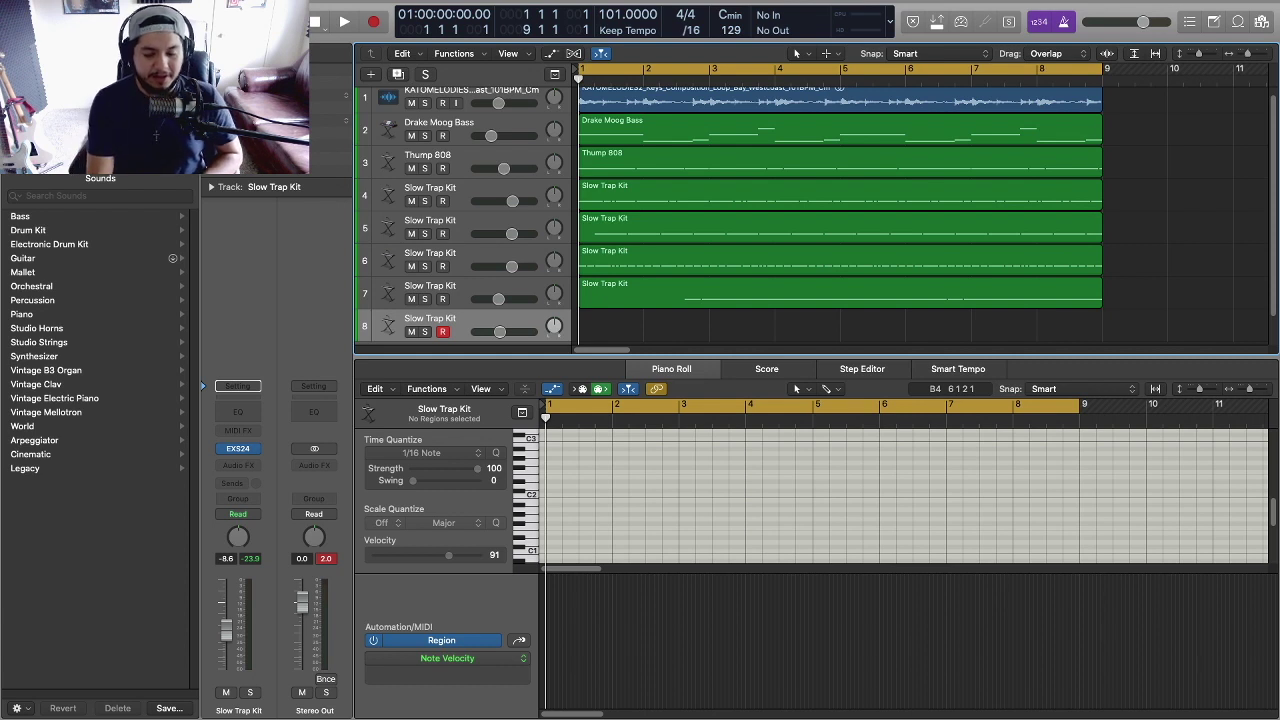
pyautogui.press('r')
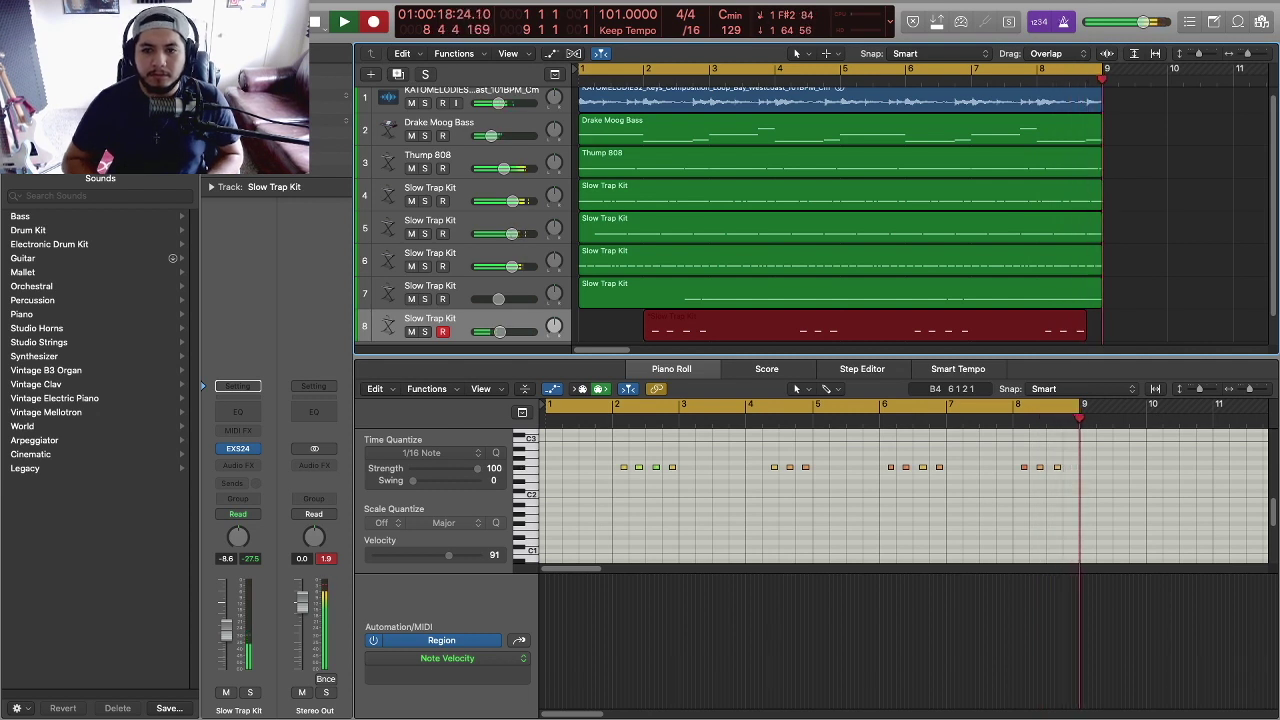
pyautogui.press('space')
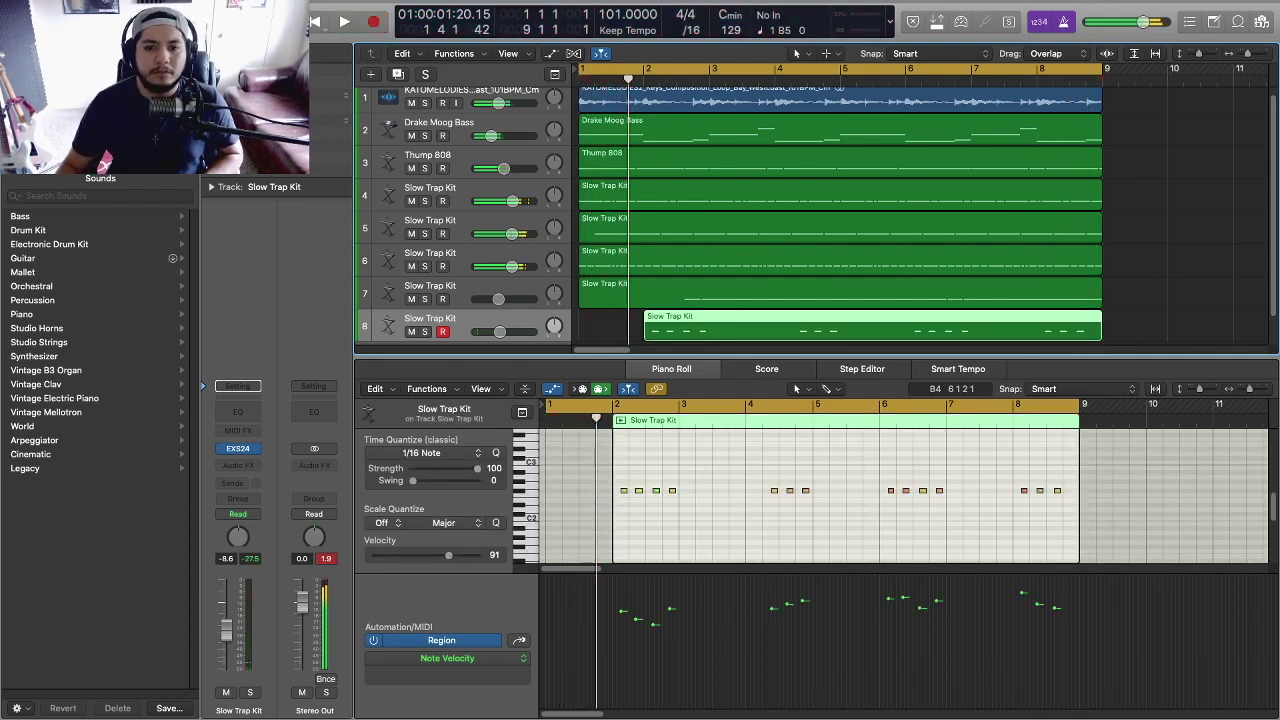
pyautogui.press('super+a')
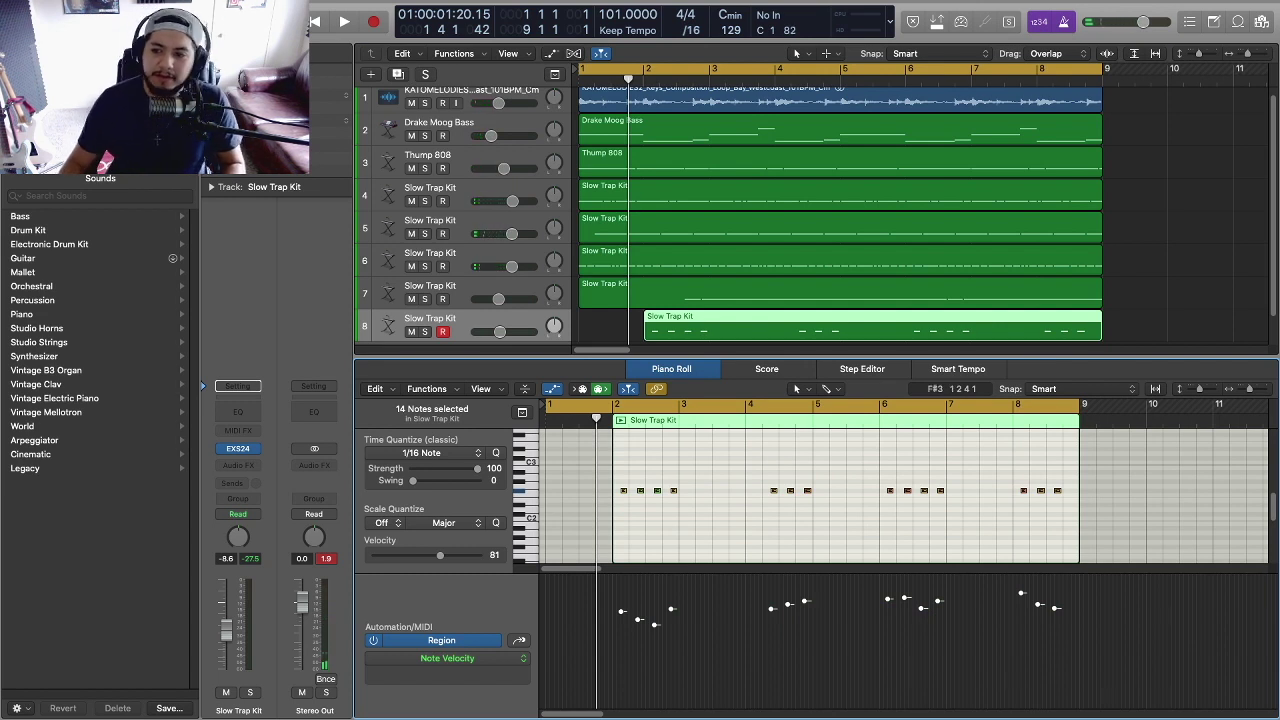
pyautogui.press('super+Right')
pyautogui.press('super+Right')
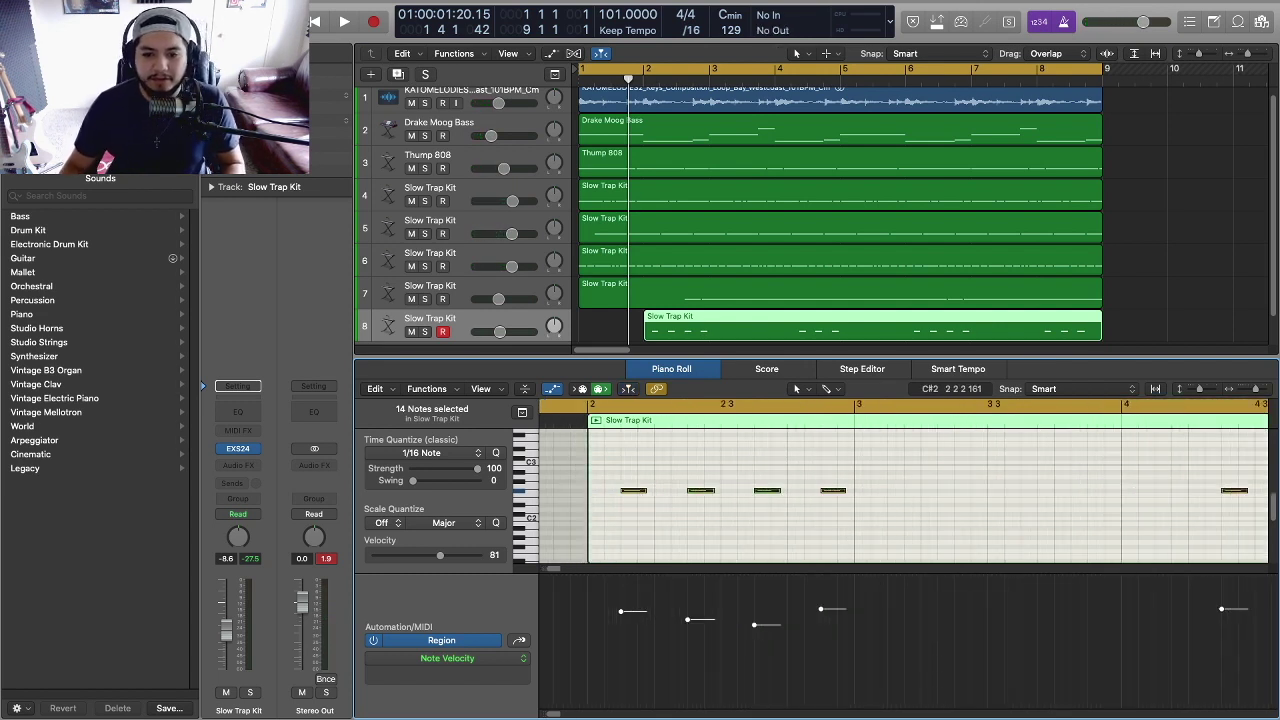
# - Play the beat with the new track 8 part and lower that track's volume to -11.4 dB
pyautogui.press('space')
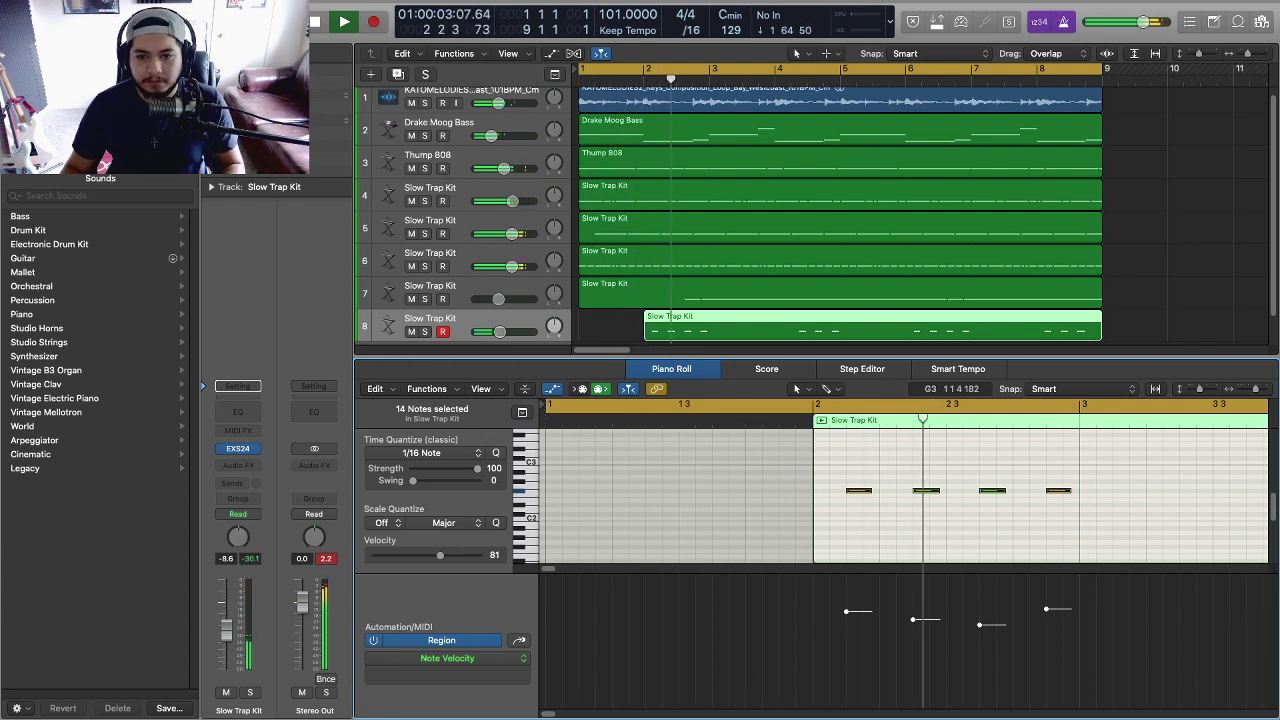
pyautogui.moveTo(499, 332); pyautogui.dragTo(496, 332)
pyautogui.click(610, 328)
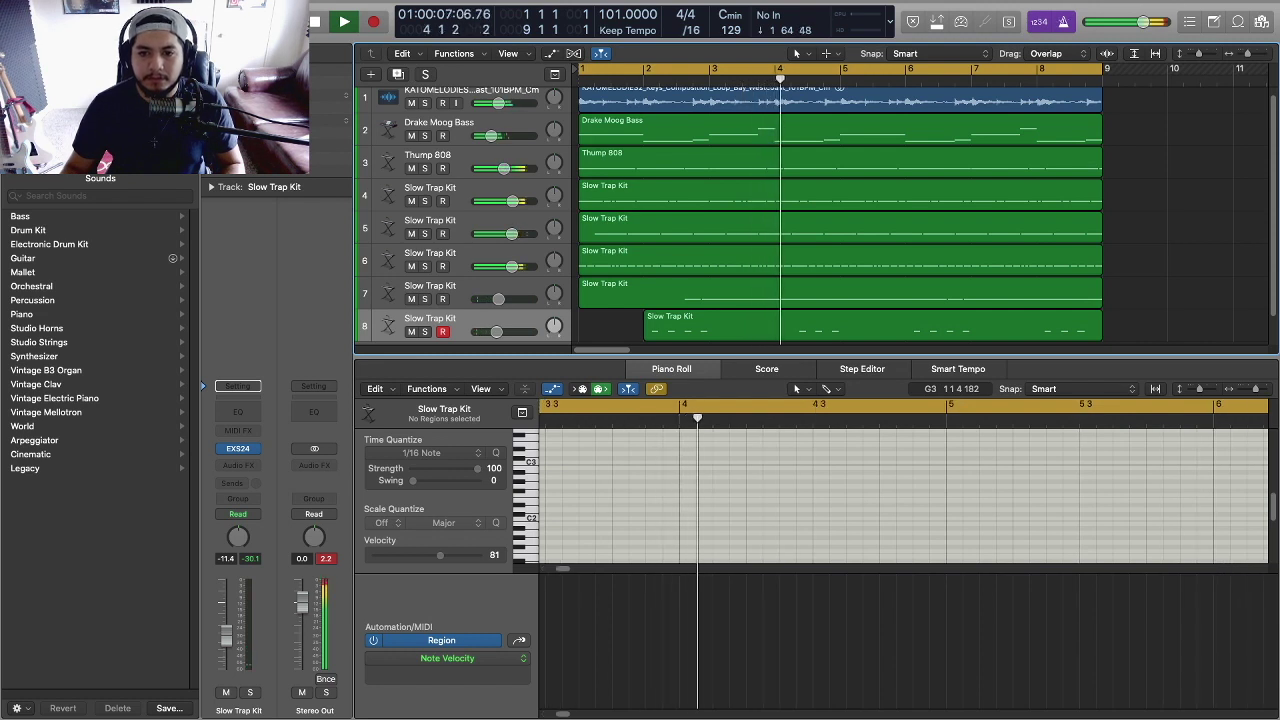
pyautogui.click(722, 324)
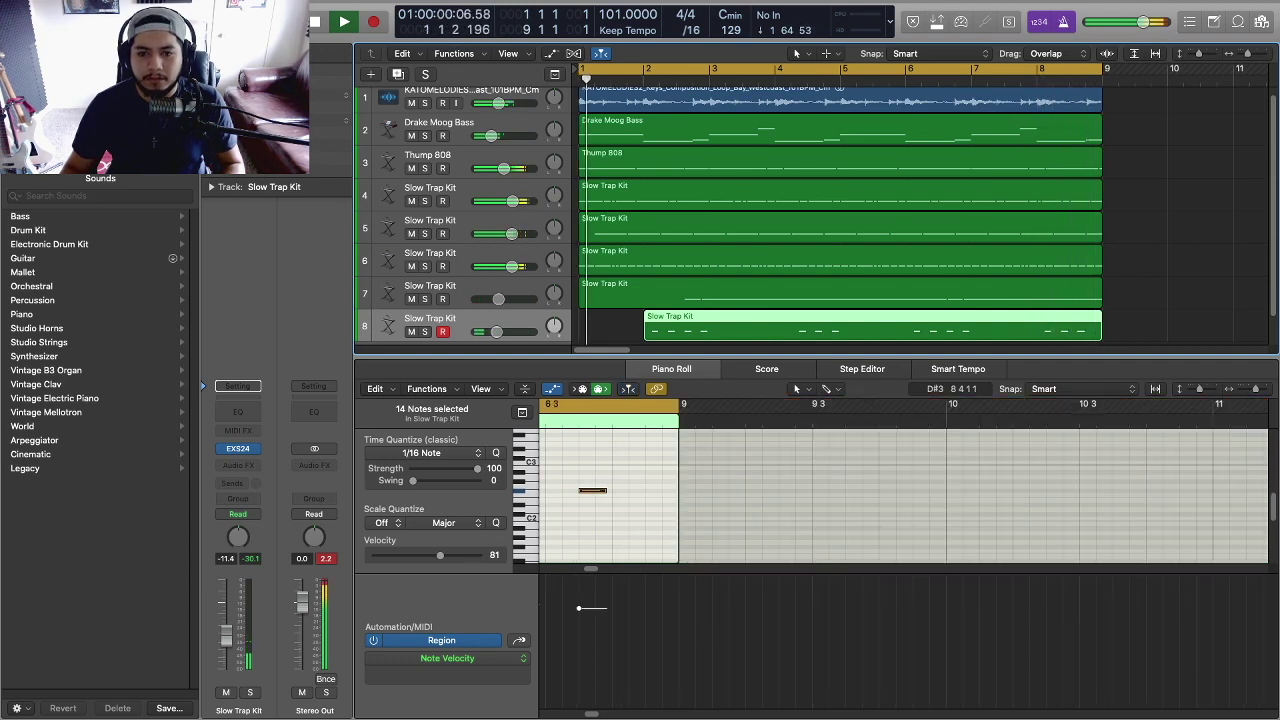
pyautogui.press('space')
# - Duplicate track 8 as an empty track 9 and set the new track's volume to -8.4 dB
pyautogui.scroll(-1, 840, 220)
pyautogui.click(840, 341)
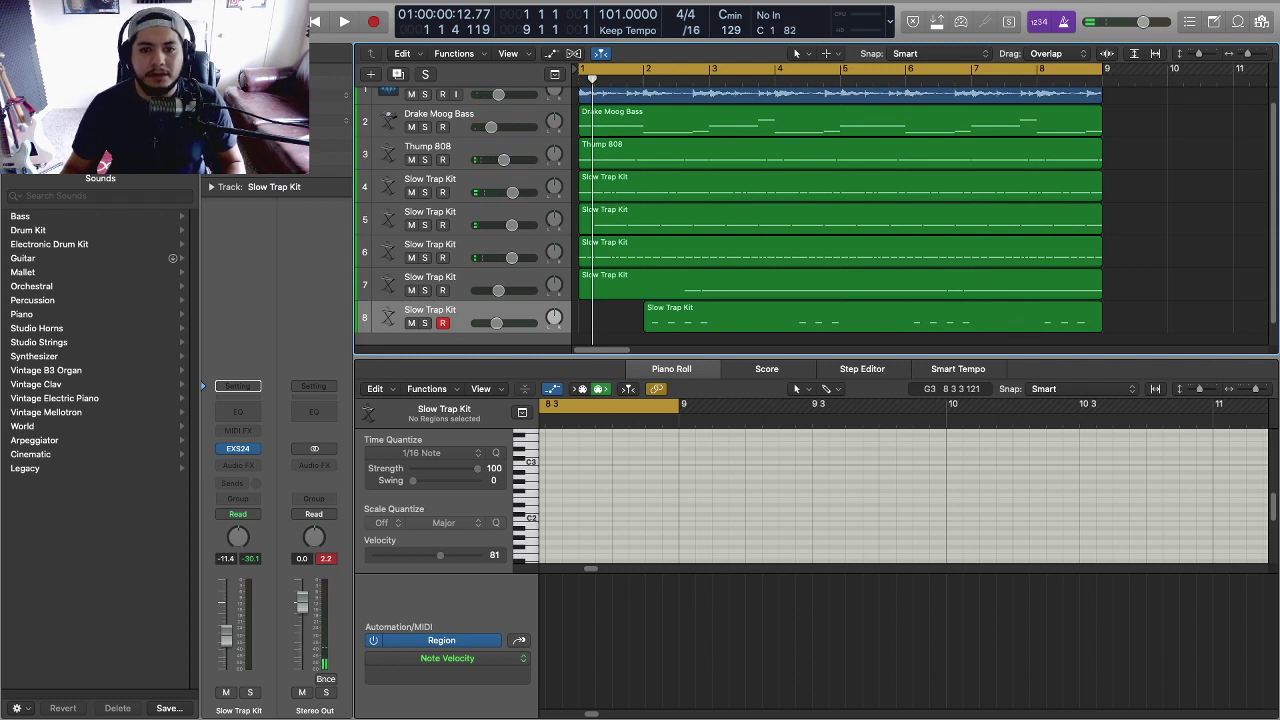
pyautogui.scroll(-1, 815, 210)
pyautogui.click(870, 297)
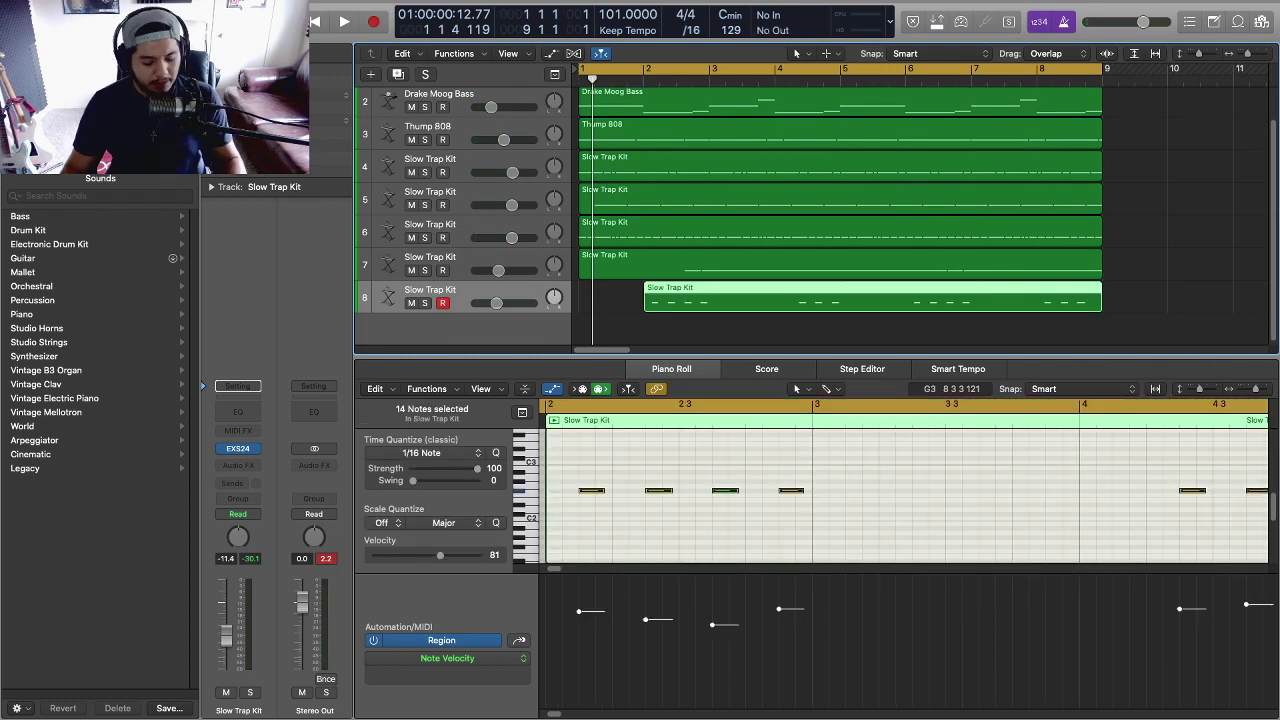
pyautogui.press('super+d')
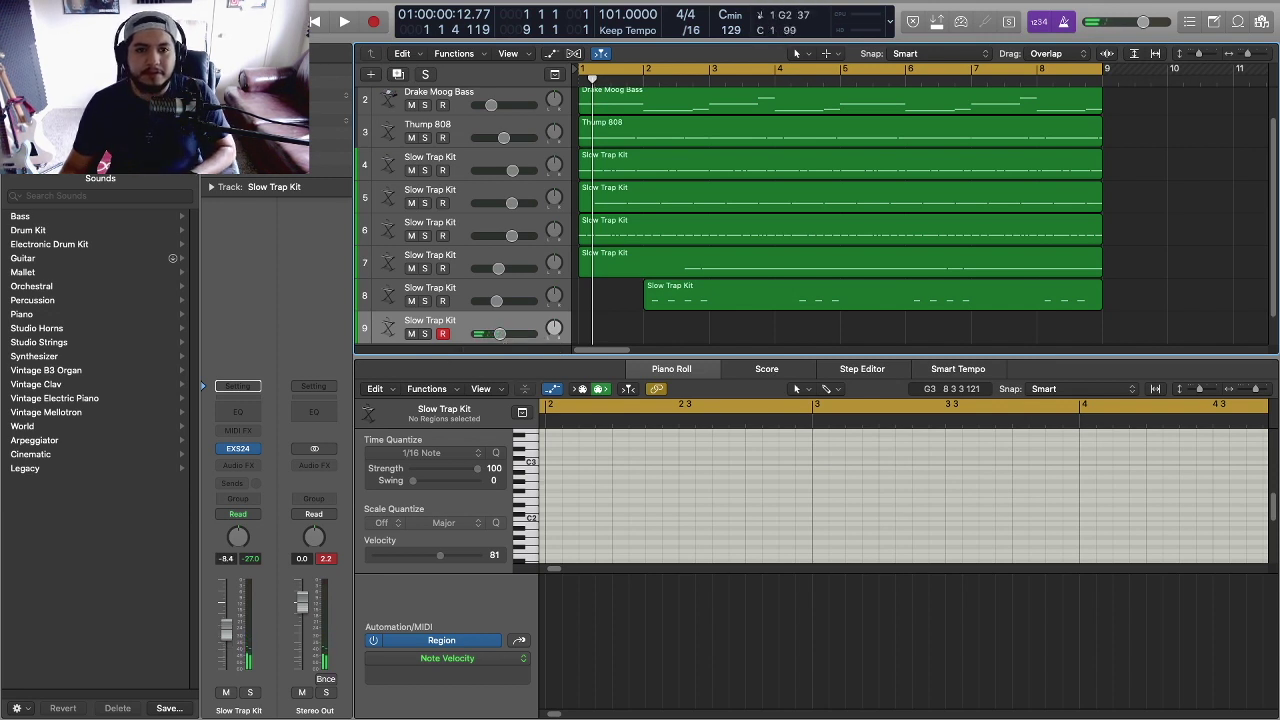
# - Record a single crash note on track 9 at bar 1, held into bar 2, and quantize it to 1/16
pyautogui.press('Return')
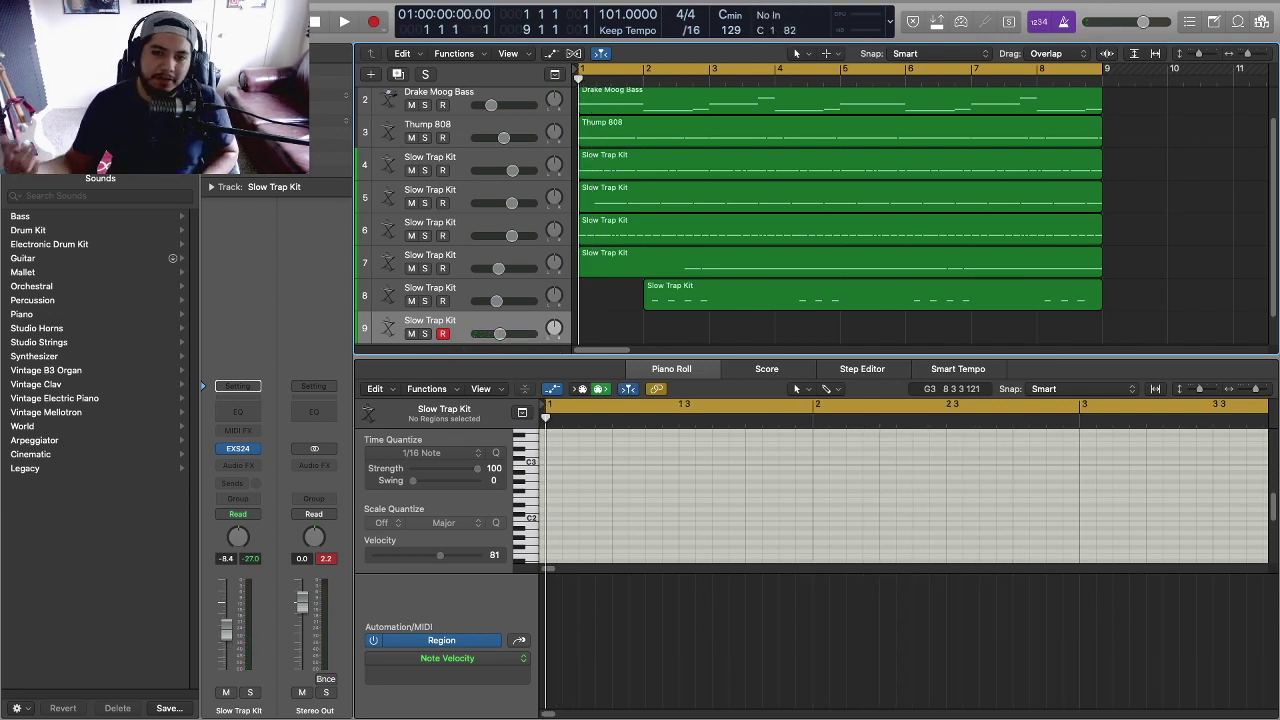
pyautogui.click(373, 21)
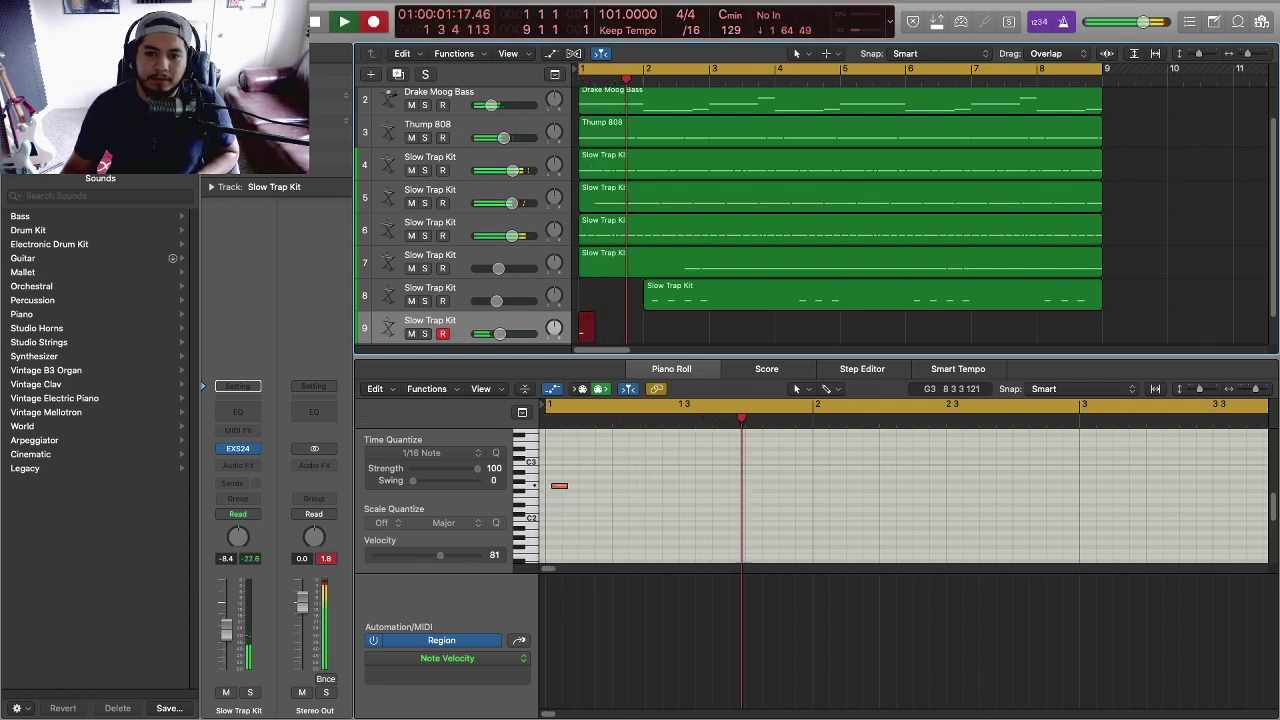
pyautogui.hotkey('shift', 'r')
pyautogui.press('space')
pyautogui.click(638, 518)
pyautogui.press('super+a')
pyautogui.press('q')
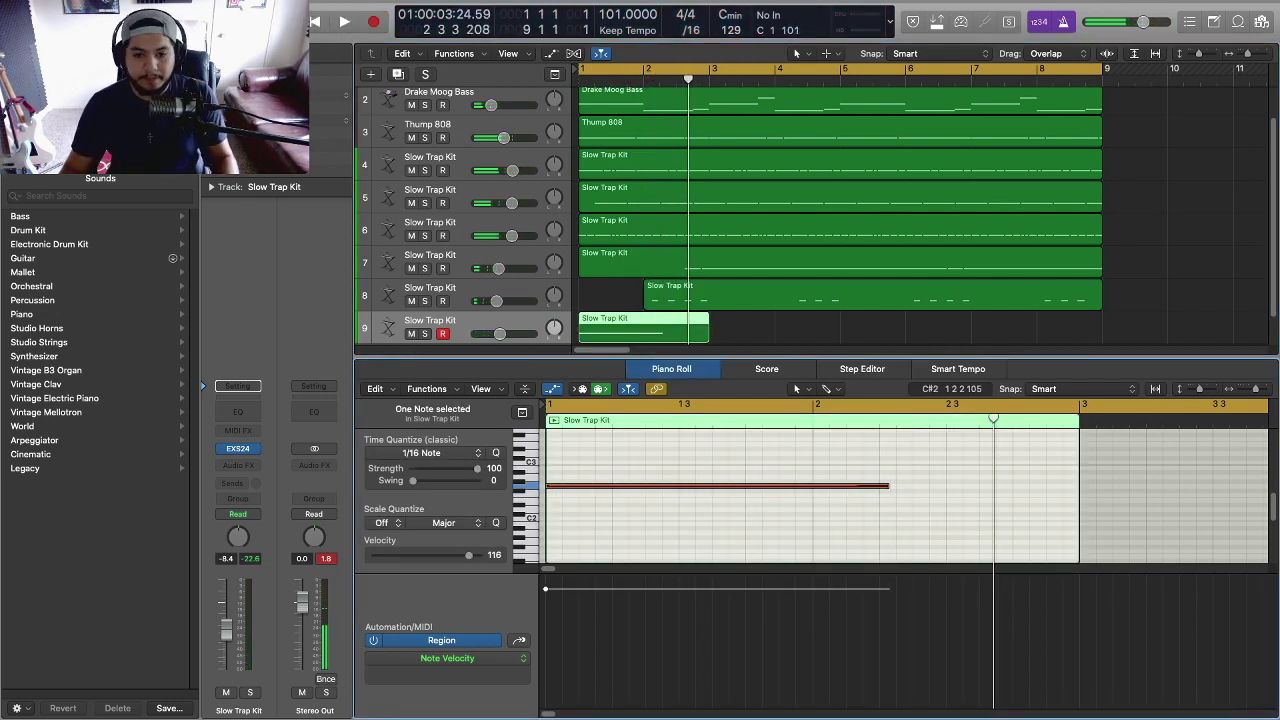
# - Lengthen the recorded crash note to fill its region up to bar 3
pyautogui.click(903, 527)
pyautogui.press('super+a')
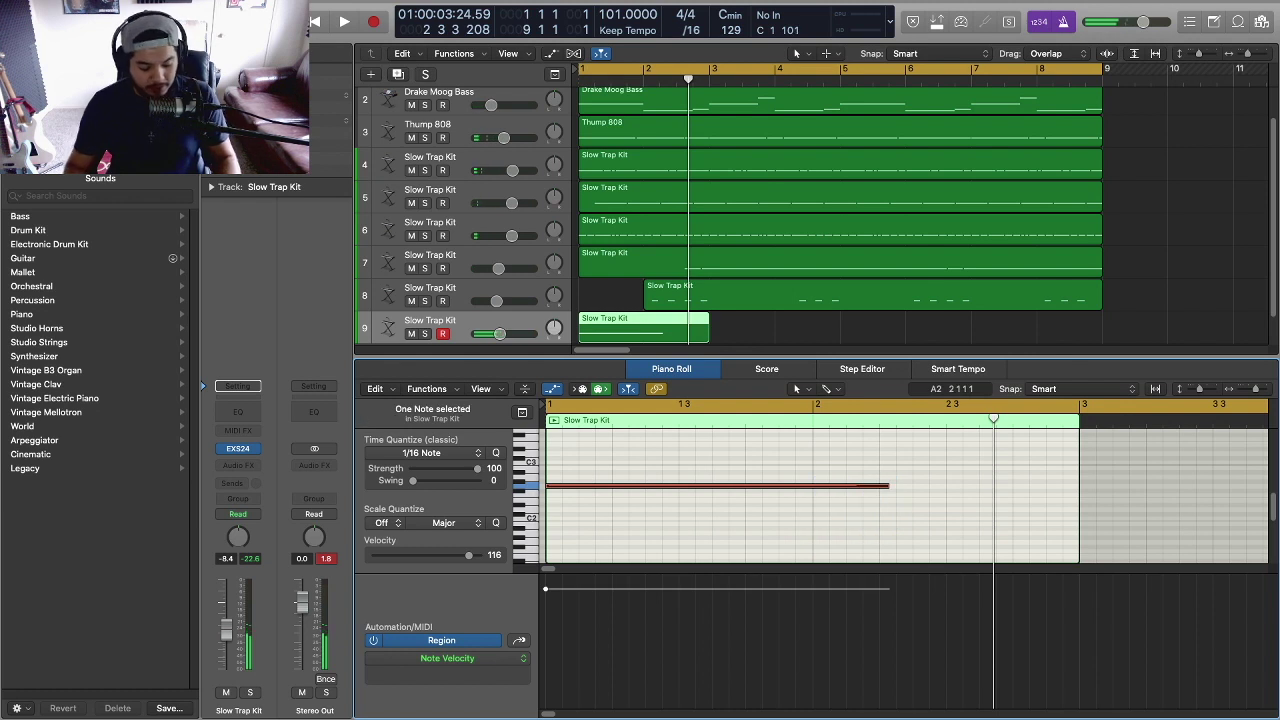
pyautogui.hotkey('shift', '\\')
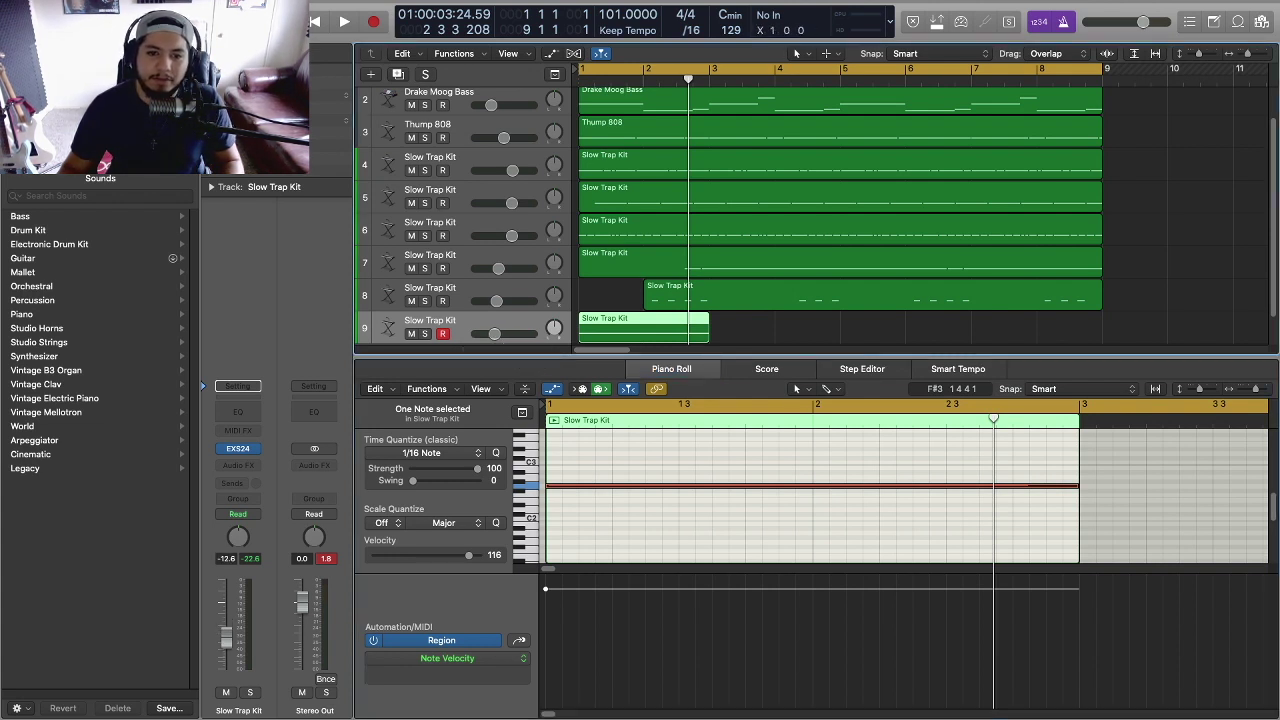
# - Lower the volumes of tracks 8 and 9, bringing track 9 to -13.6 dB
pyautogui.moveTo(492, 301); pyautogui.dragTo(493, 334)
pyautogui.click(790, 328)
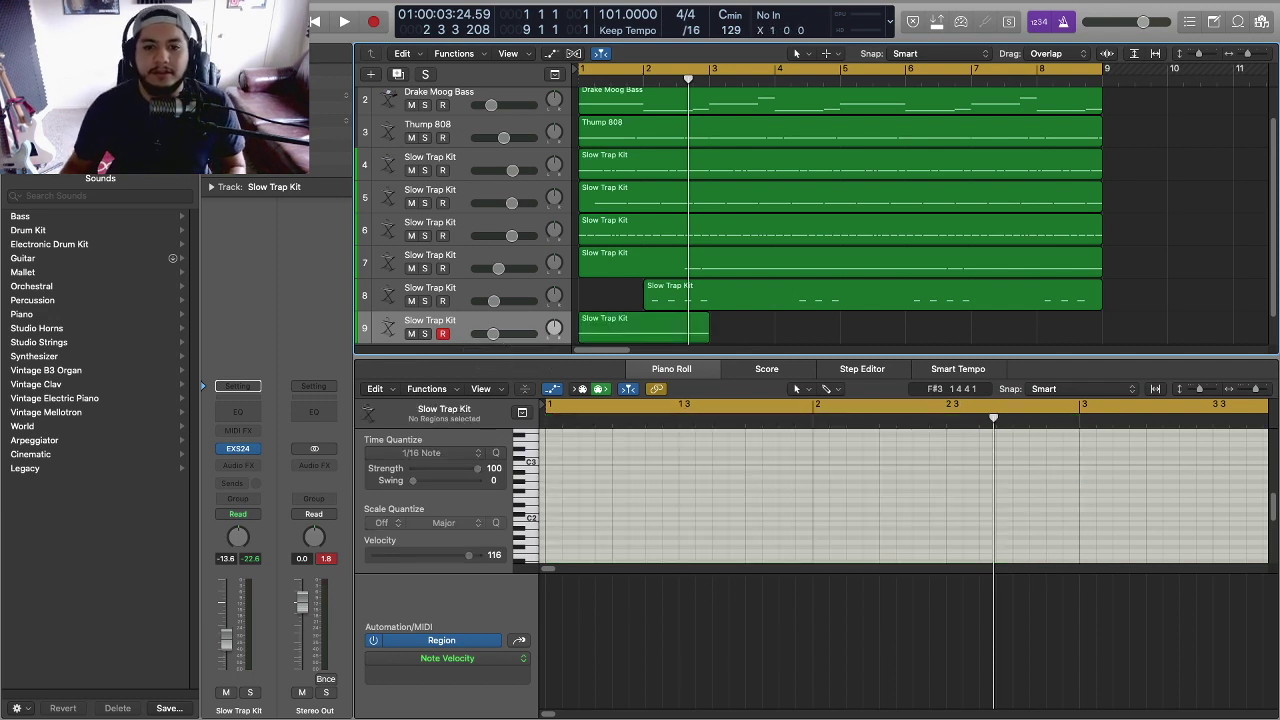
pyautogui.scroll(1, 816, 216)
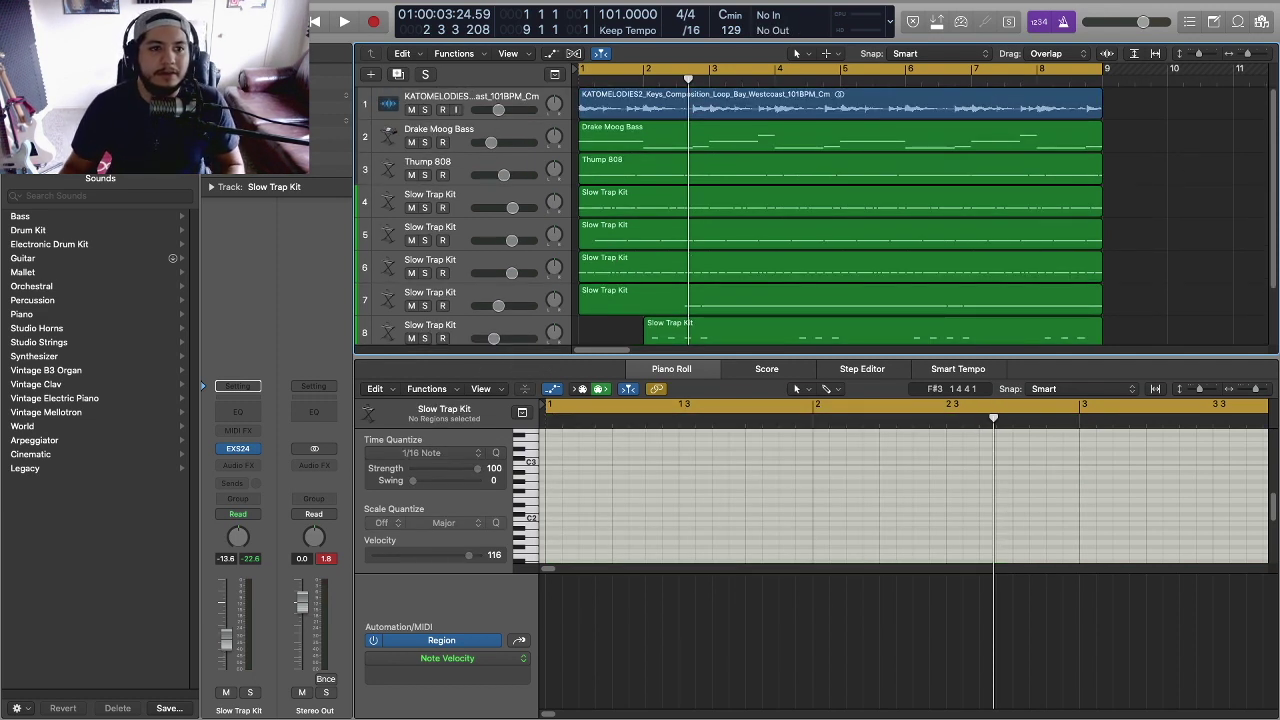
# - Close the note editor, solo track 4 during playback, and rename it "KIK"
pyautogui.press('e')
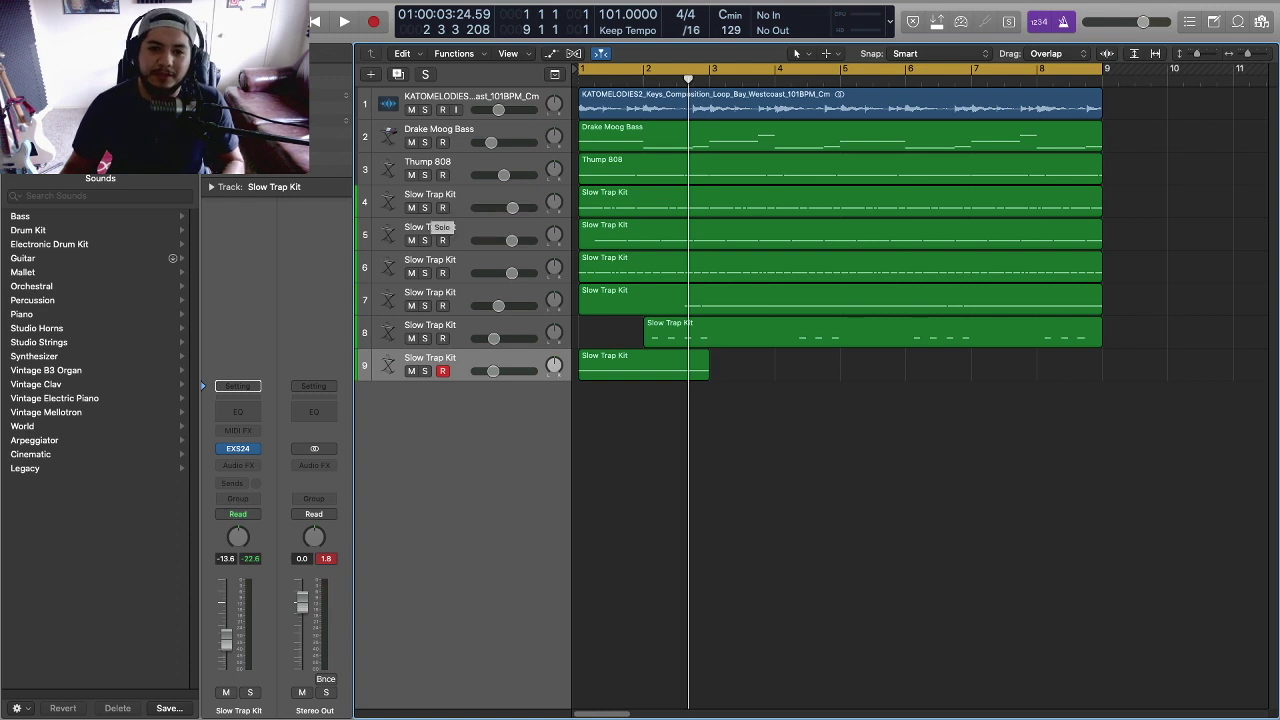
pyautogui.click(424, 207)
pyautogui.press('space')
pyautogui.doubleClick(430, 192)
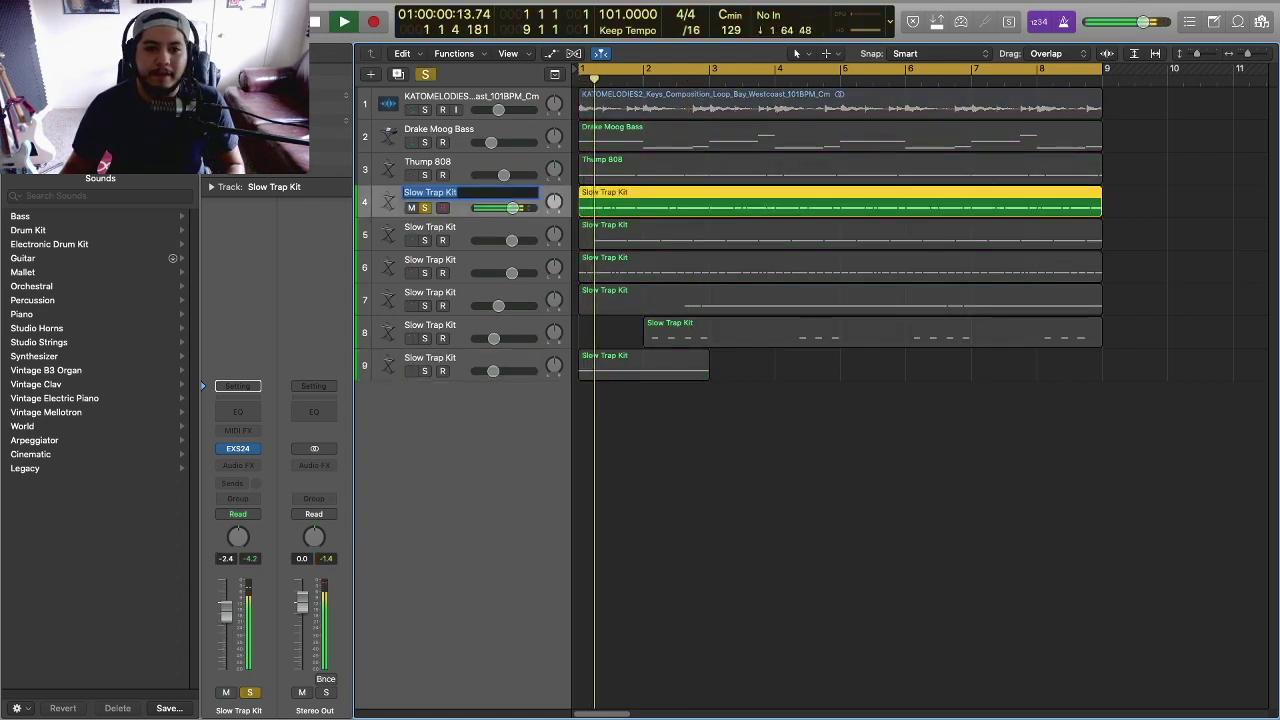
pyautogui.write('KIK')
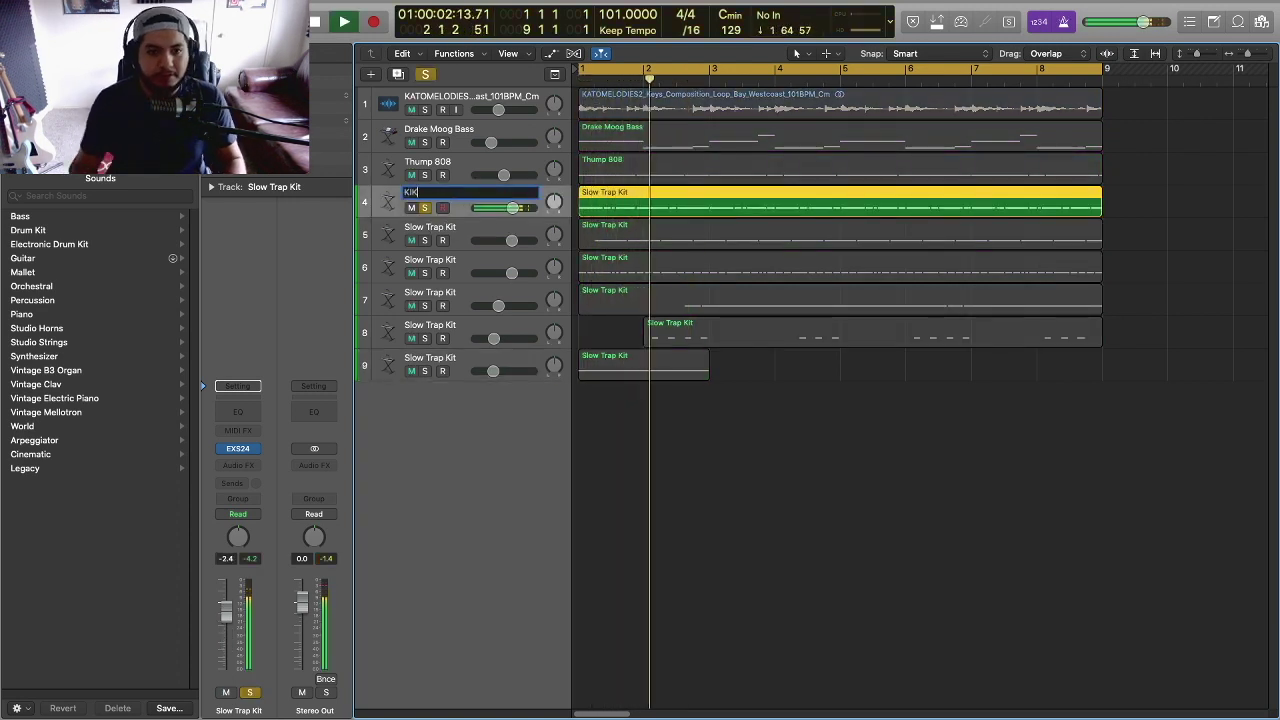
# - Solo tracks 5 and 6 along with the kick, renaming track 5 "Sn" and track 6 "HH"
pyautogui.click(424, 240)
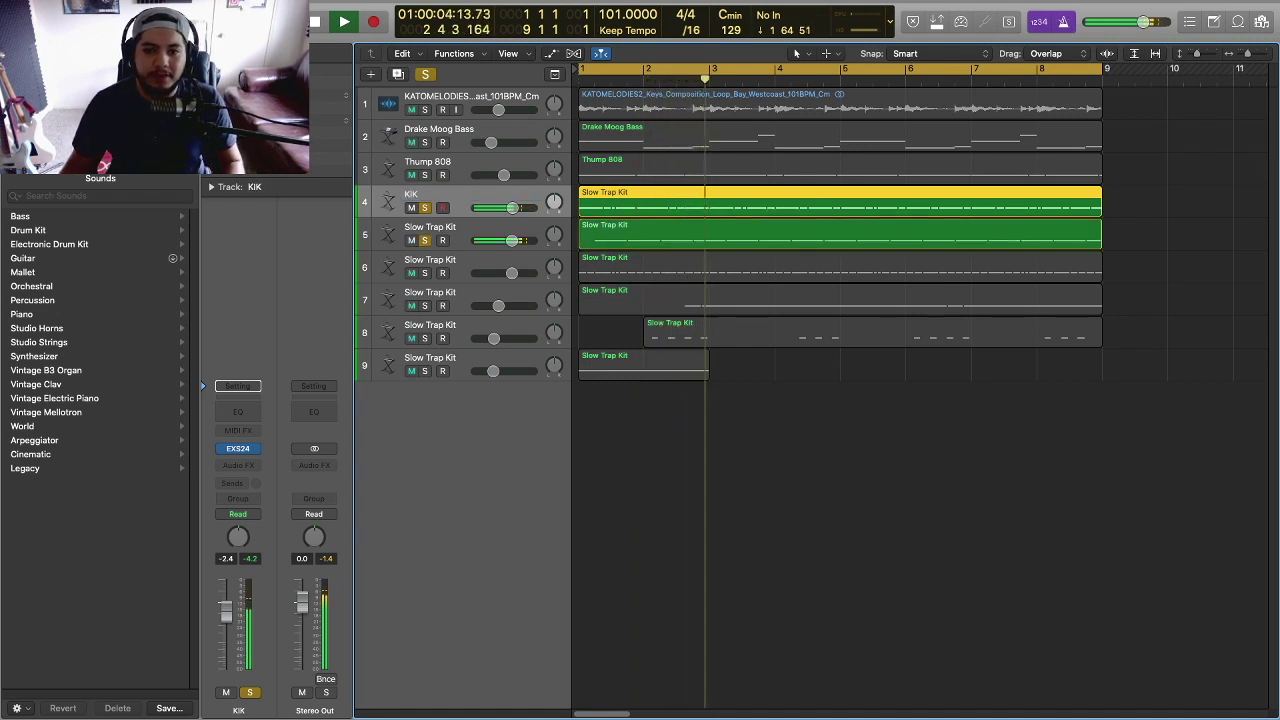
pyautogui.doubleClick(430, 226)
pyautogui.write('Sn')
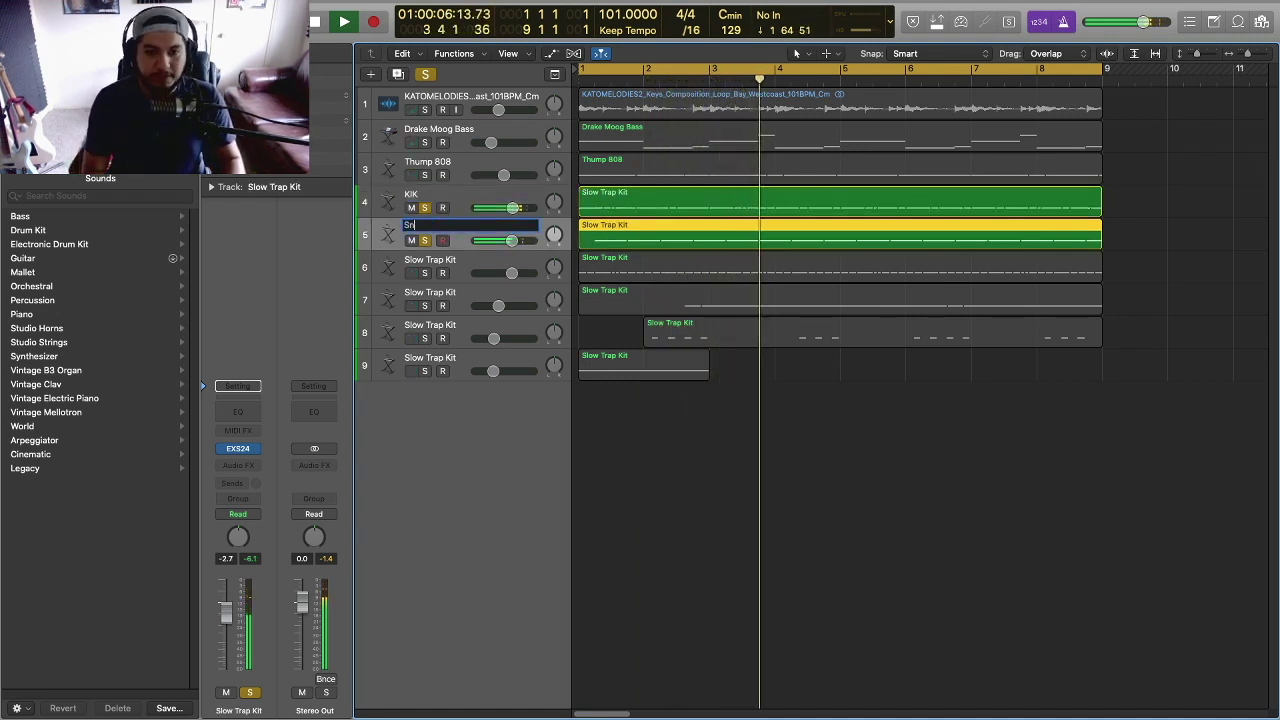
pyautogui.press('Tab')
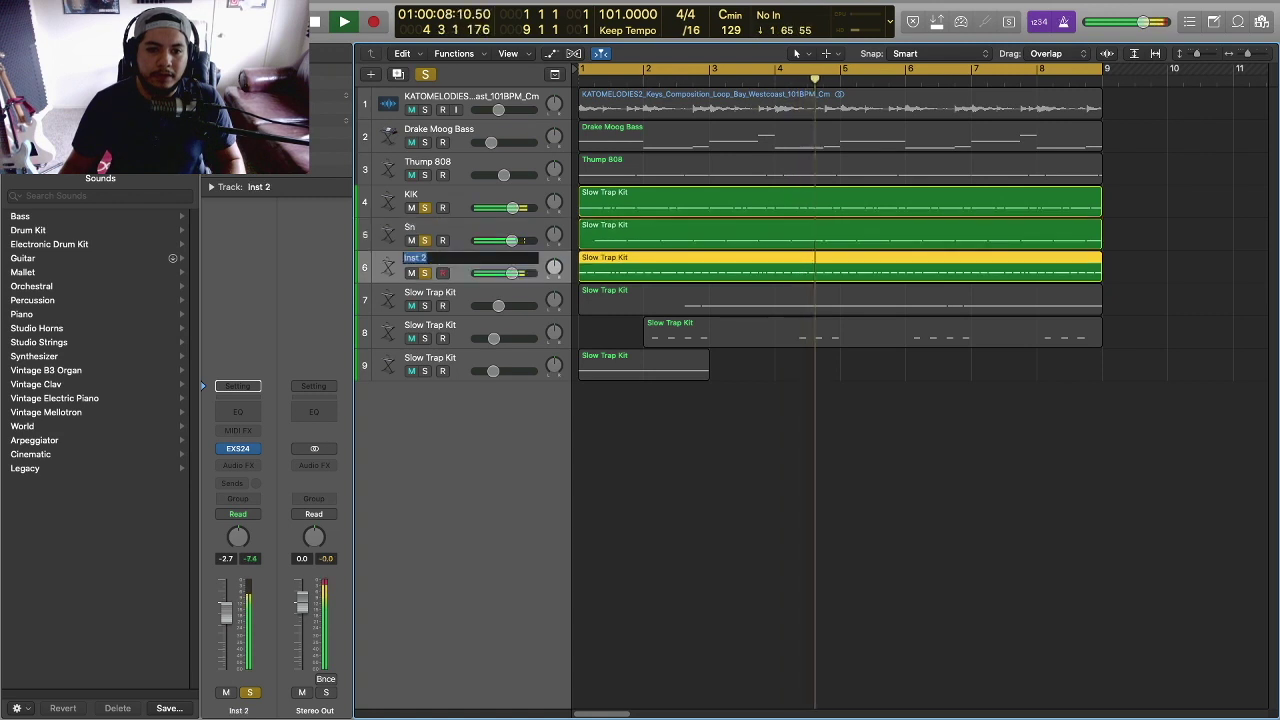
pyautogui.write('HH')
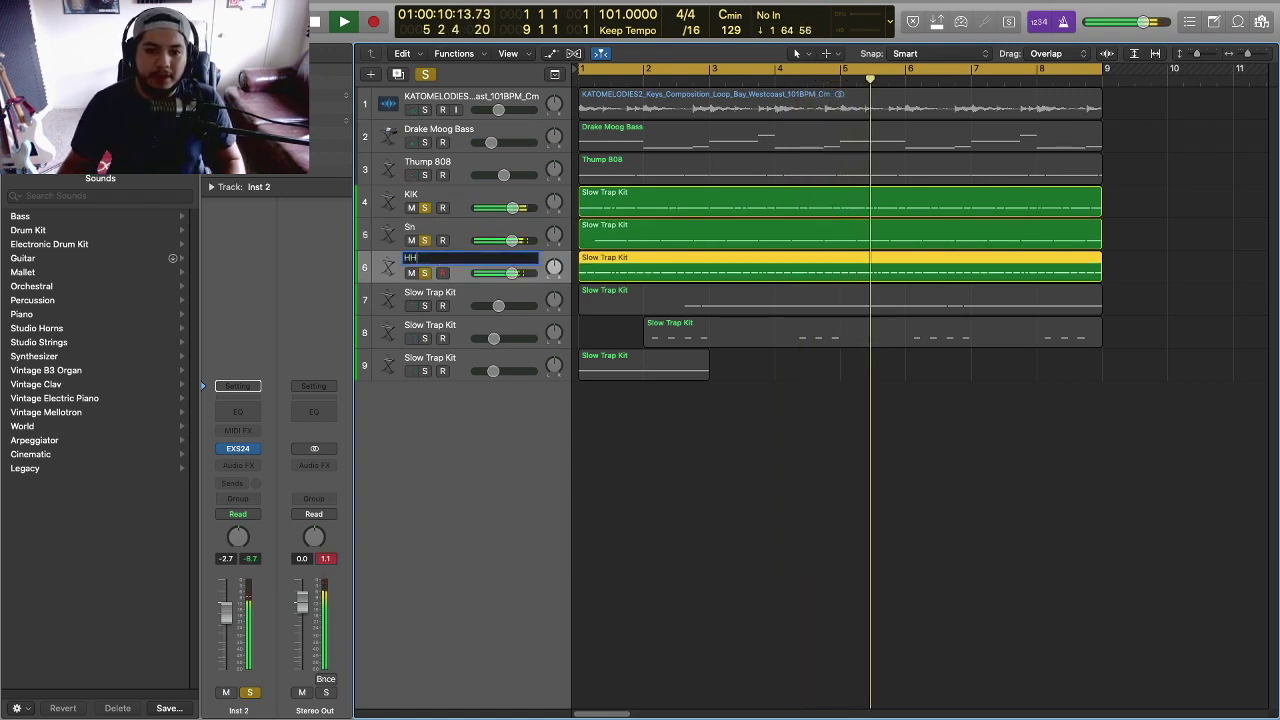
# - Rename track 7 "Vox Perc" and stop playback
pyautogui.press('Tab')
pyautogui.press('Tab')
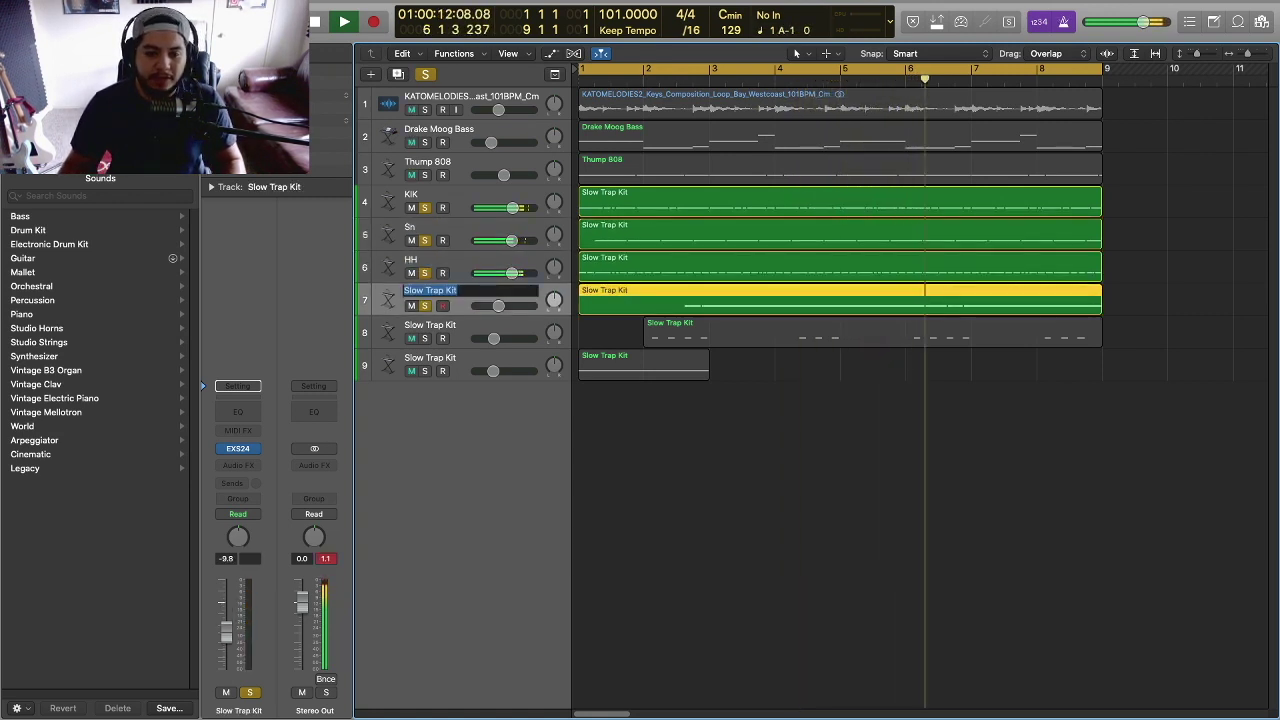
pyautogui.write('Vox')
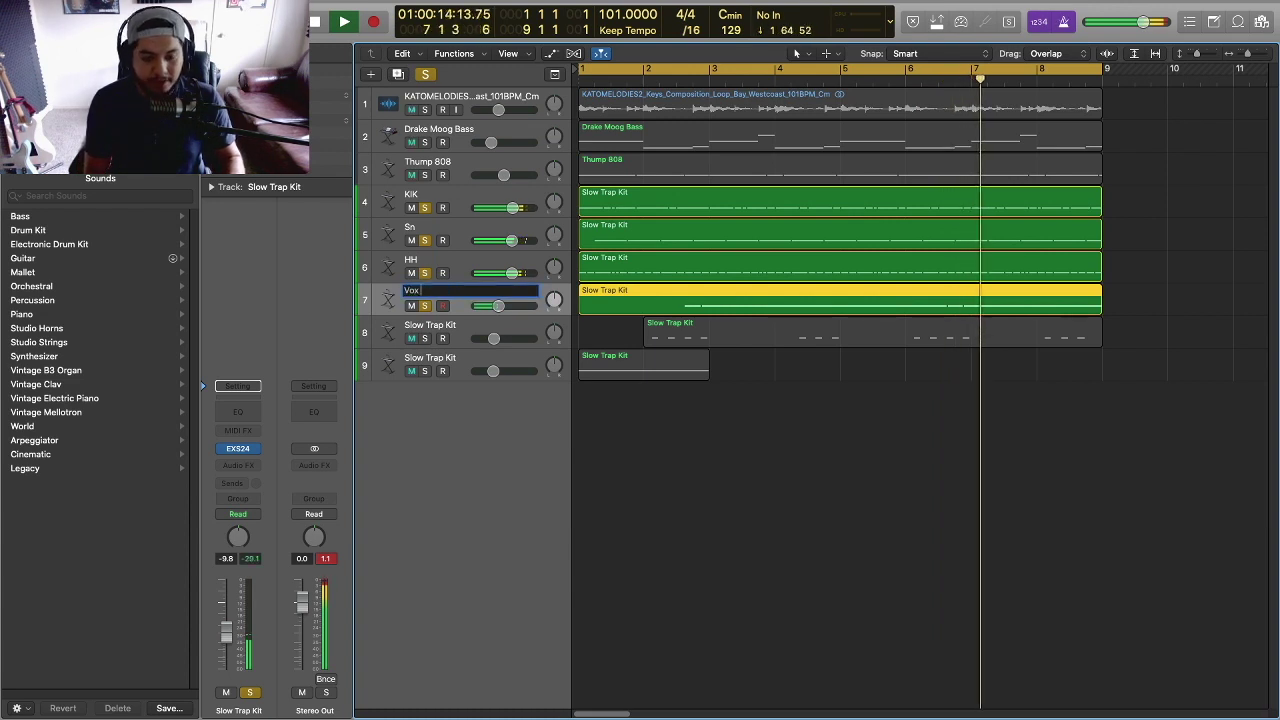
pyautogui.write(' Perc')
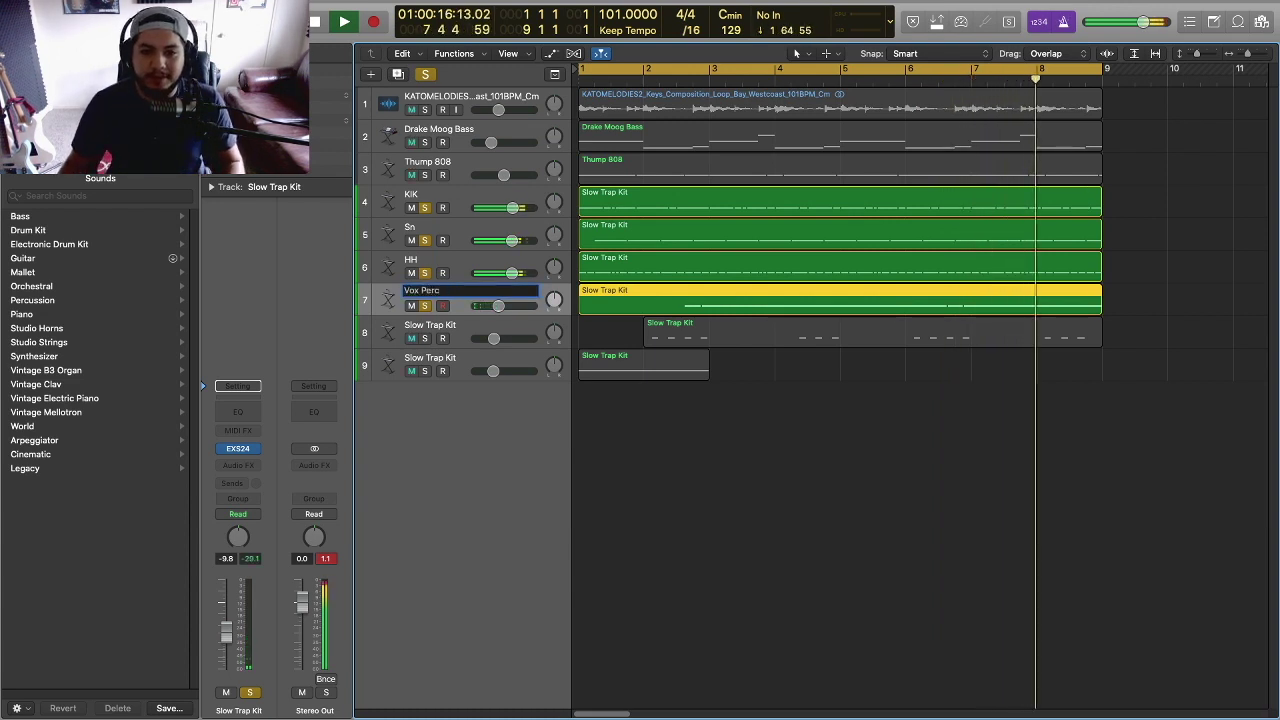
pyautogui.press('Return')
pyautogui.press('space')
# - Rename track 8 "Cym perc" and track 9 "Crash"
pyautogui.press('Tab')
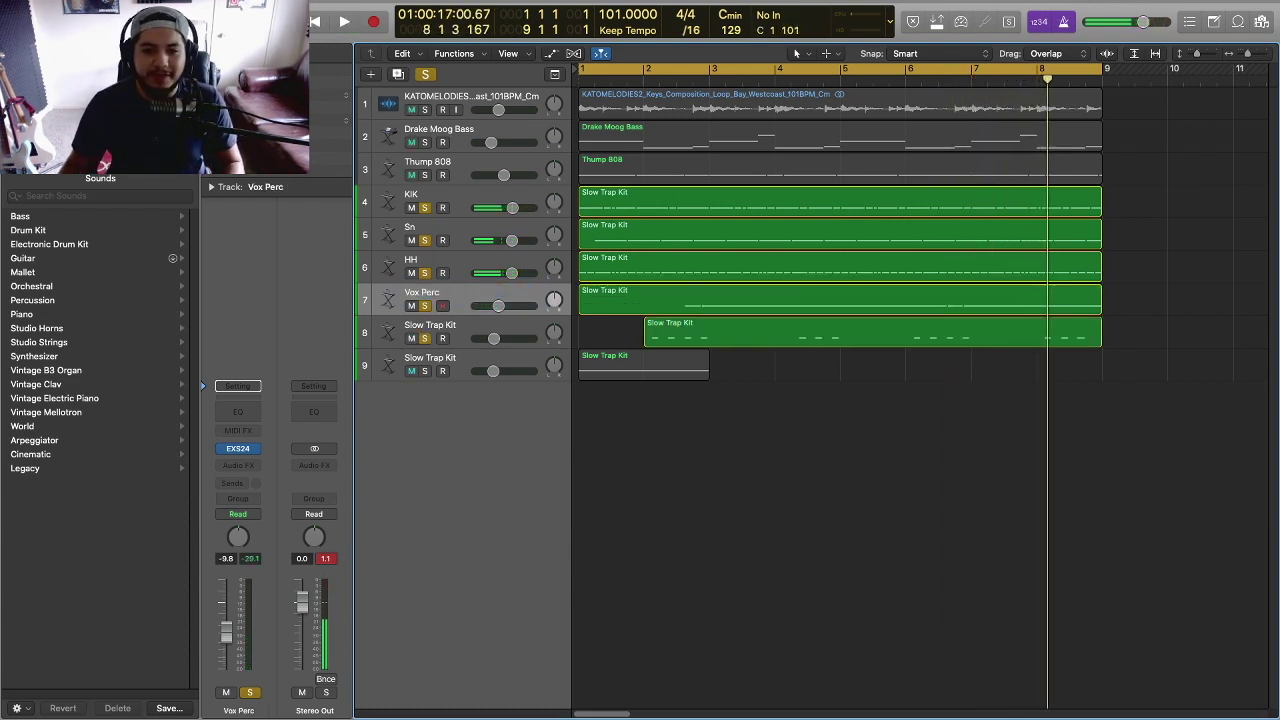
pyautogui.write('Cym ')
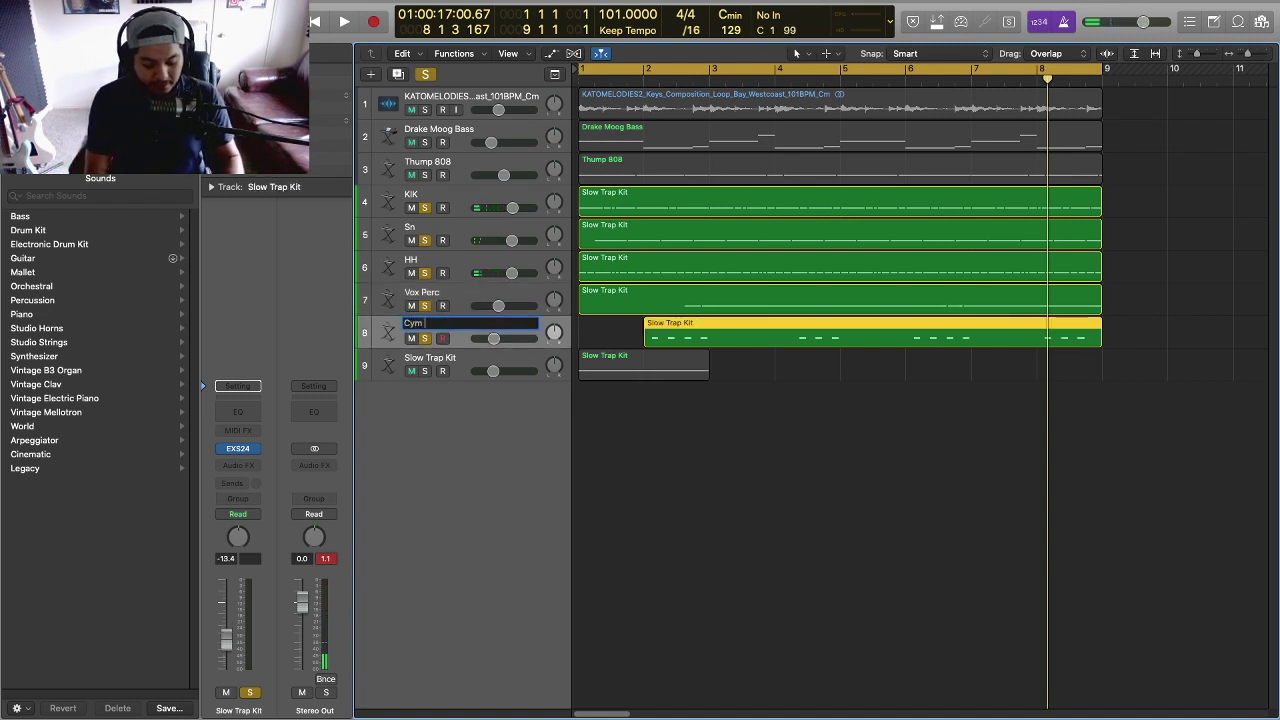
pyautogui.write('perc')
pyautogui.press('Return')
pyautogui.press('Down')
pyautogui.hotkey('shift', 'Return')
pyautogui.write('C')
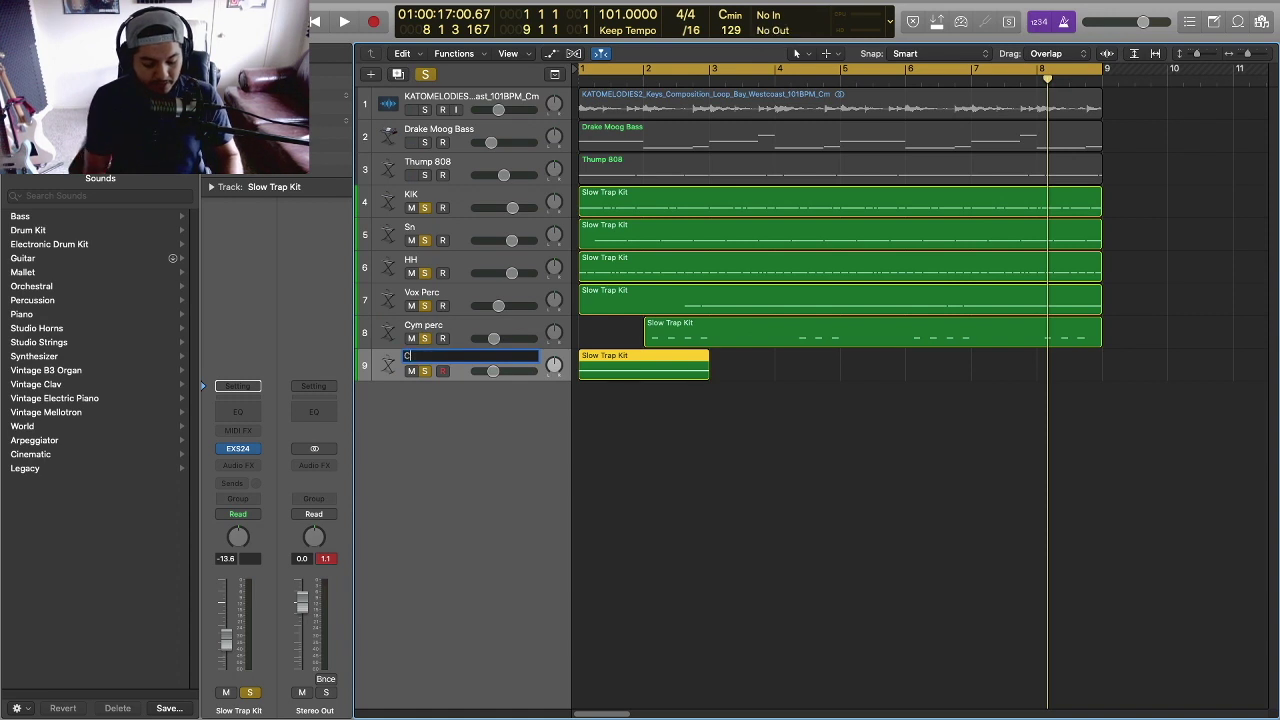
pyautogui.write('rash')
pyautogui.press('Return')
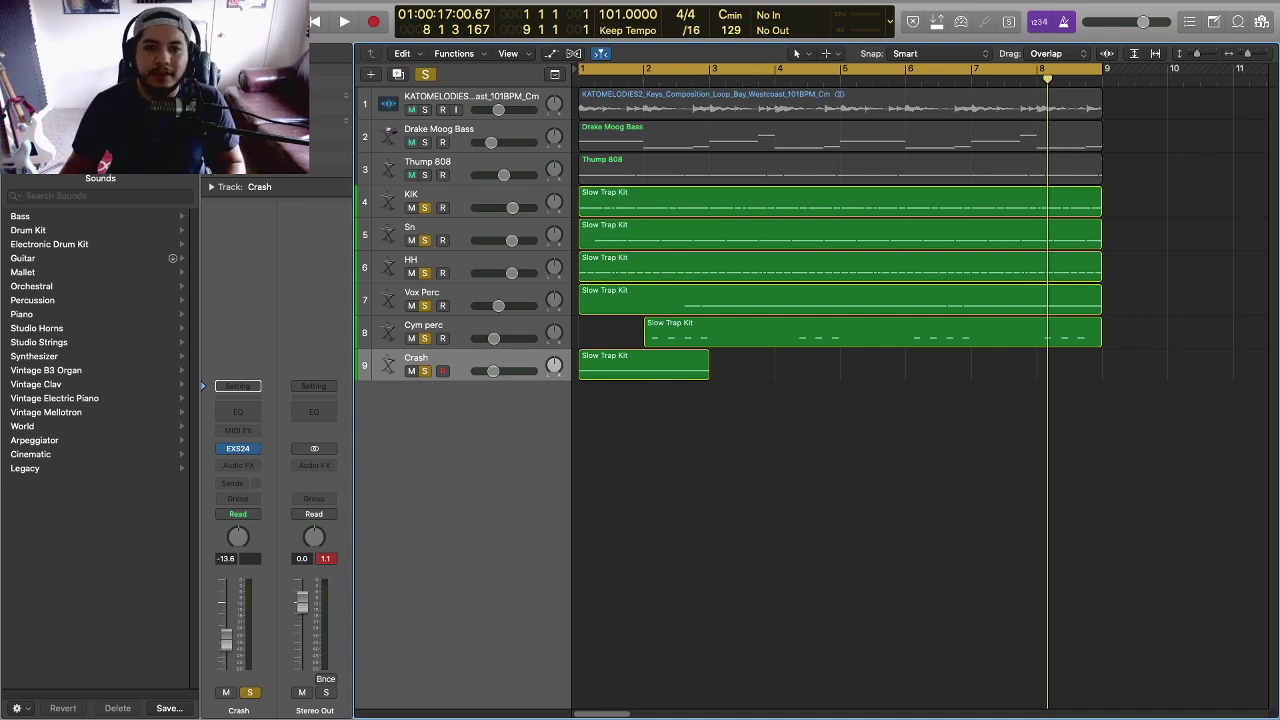
# - Move the KIK, Sn, HH, Vox Perc and Cym perc tracks above the keys loop, in that order
pyautogui.moveTo(430, 200); pyautogui.dragTo(430, 100)
pyautogui.moveTo(420, 235); pyautogui.dragTo(420, 135)
pyautogui.moveTo(420, 265); pyautogui.dragTo(420, 165)
pyautogui.moveTo(420, 300); pyautogui.dragTo(420, 200)
pyautogui.moveTo(420, 330); pyautogui.dragTo(420, 235)
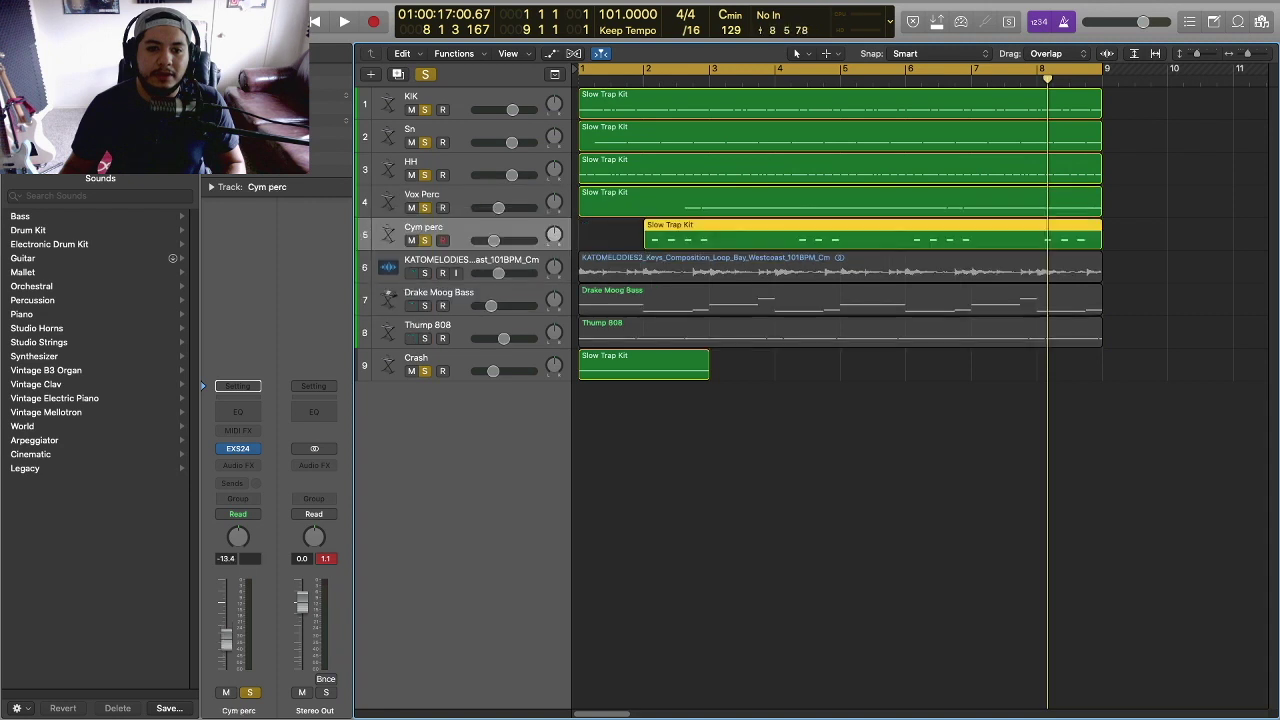
# - Extend the start of the Cym perc region back to bar 1 and turn off all track solos
pyautogui.click(680, 470)
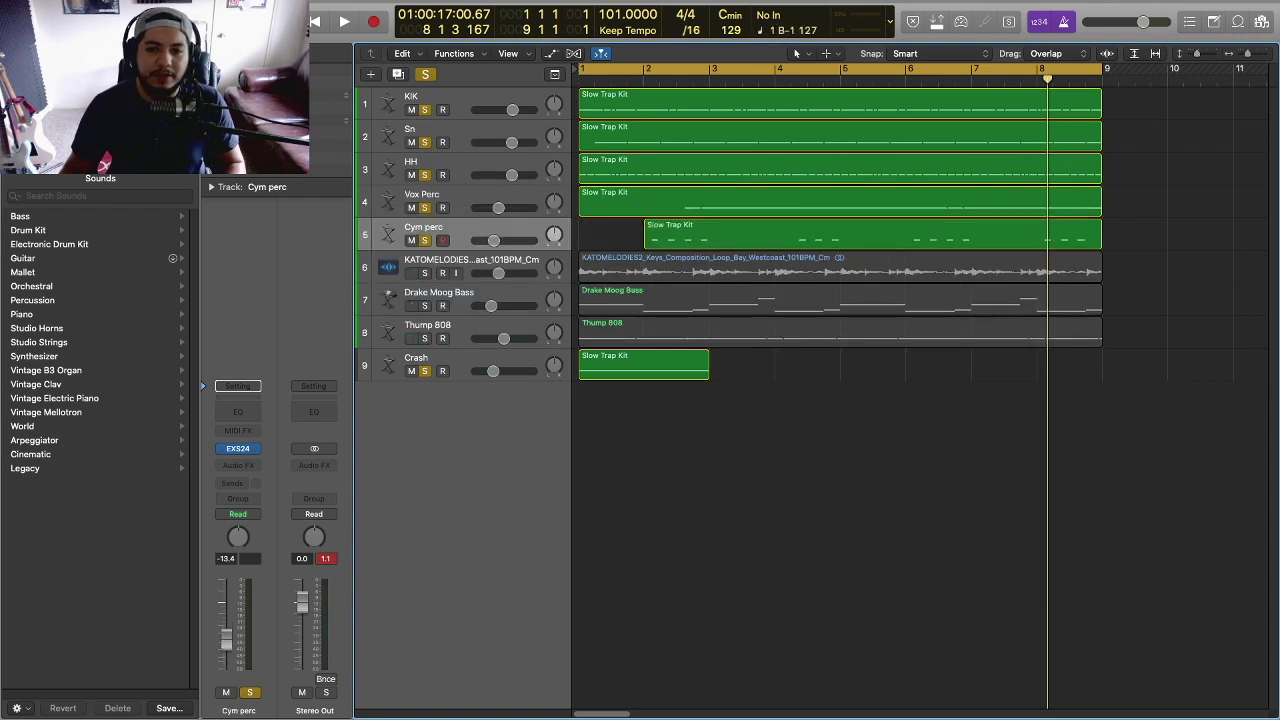
pyautogui.moveTo(647, 243); pyautogui.dragTo(581, 243)
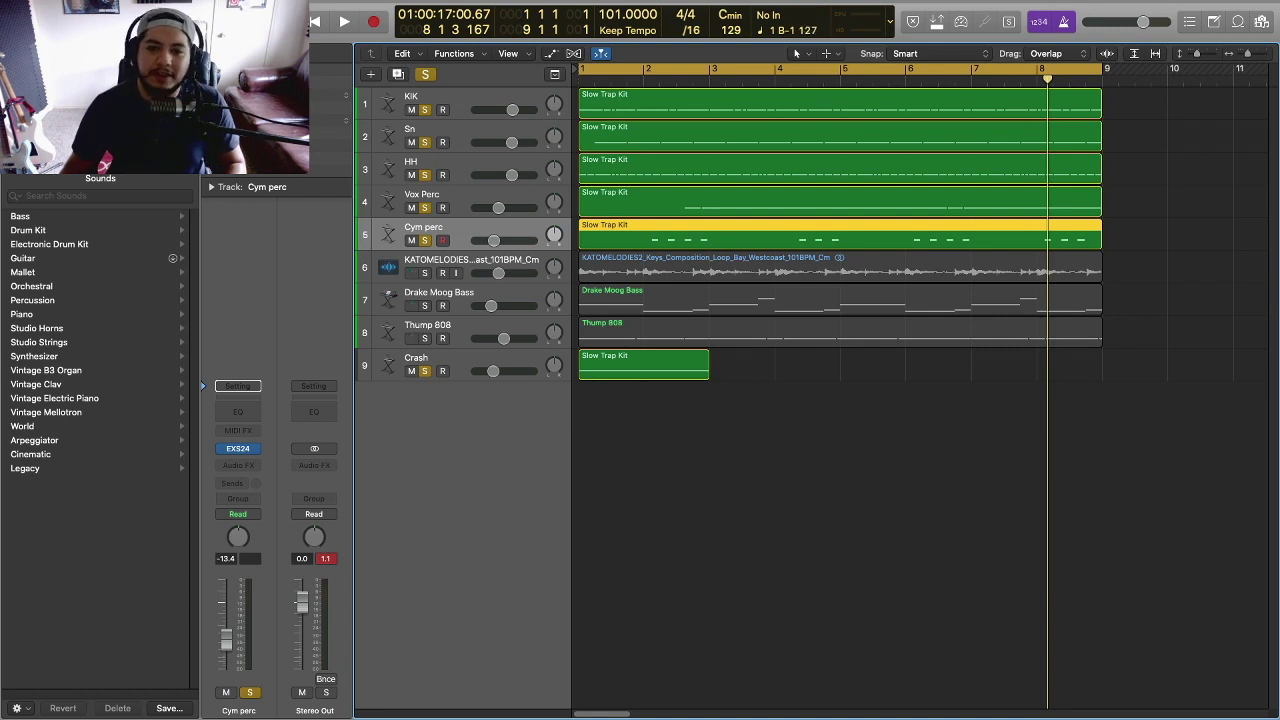
pyautogui.moveTo(581, 243)
pyautogui.mouseDown()
pyautogui.moveTo(646, 243)
pyautogui.moveTo(581, 250)
pyautogui.mouseUp()
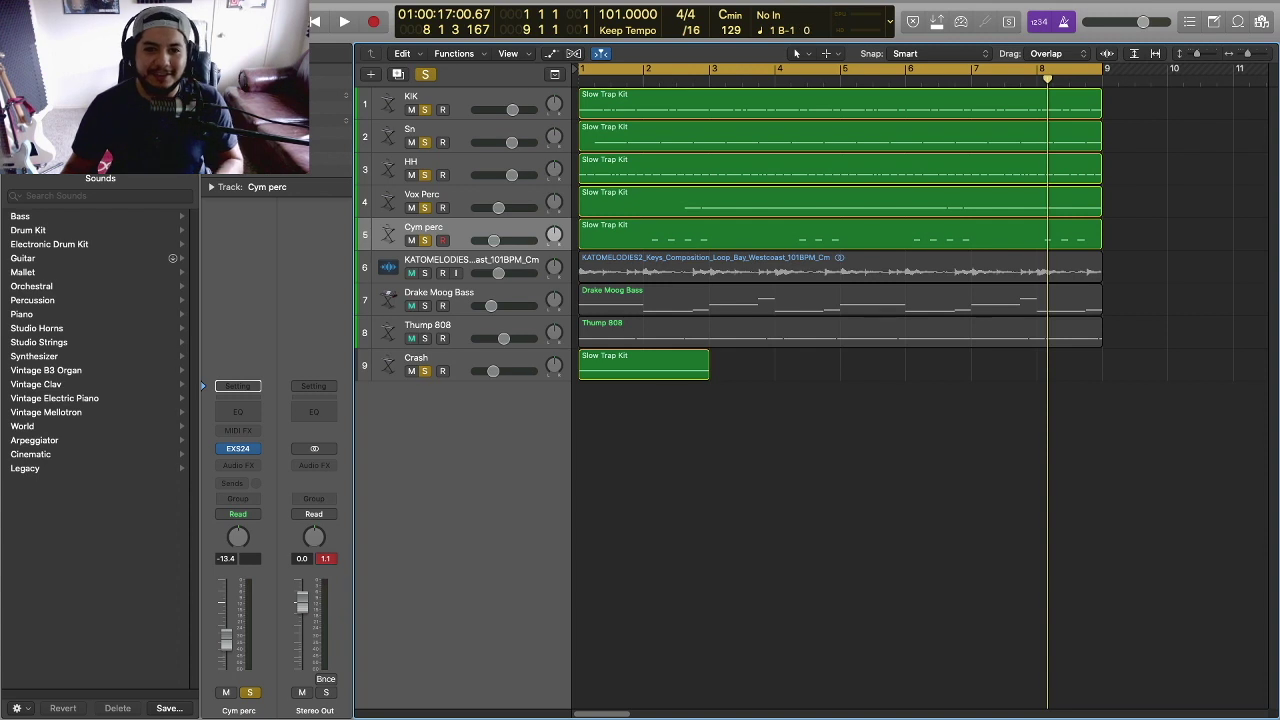
pyautogui.click(425, 75)
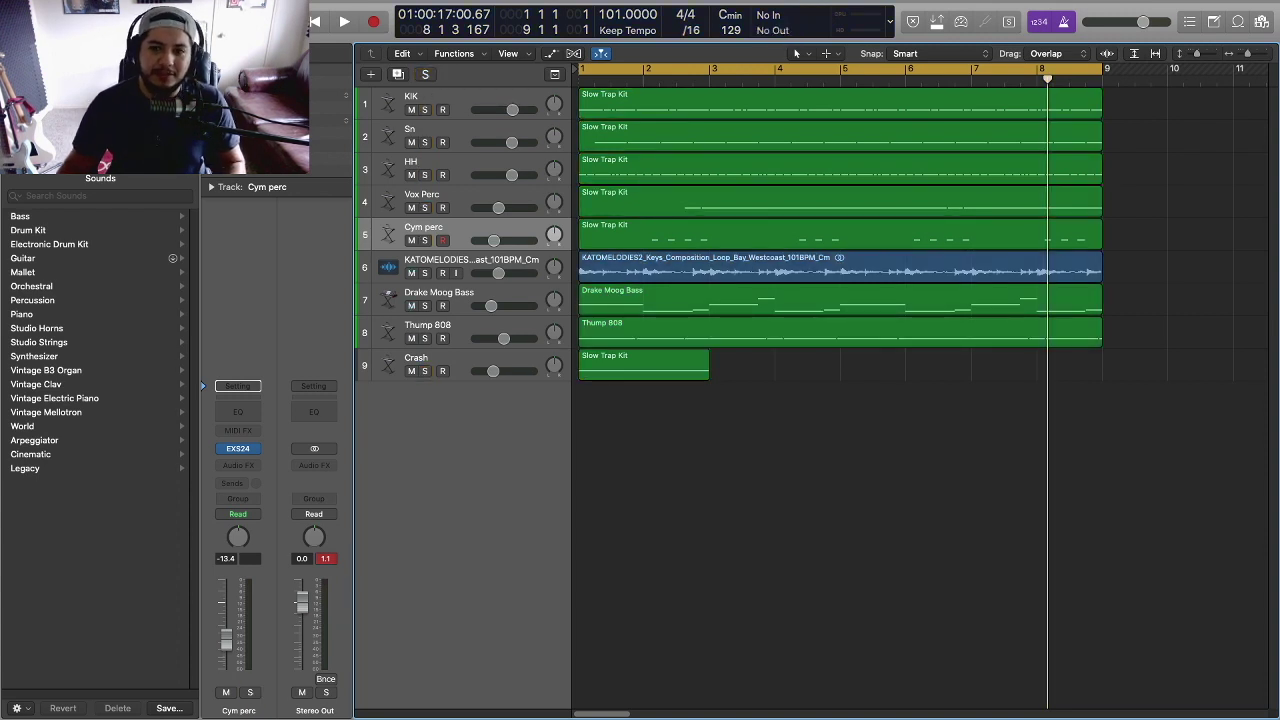
# - Place the playhead at bar 9, the end of the existing regions, leaving all regions deselected
pyautogui.press('super+Left')
pyautogui.press('super+Left')
pyautogui.press('super+Left')
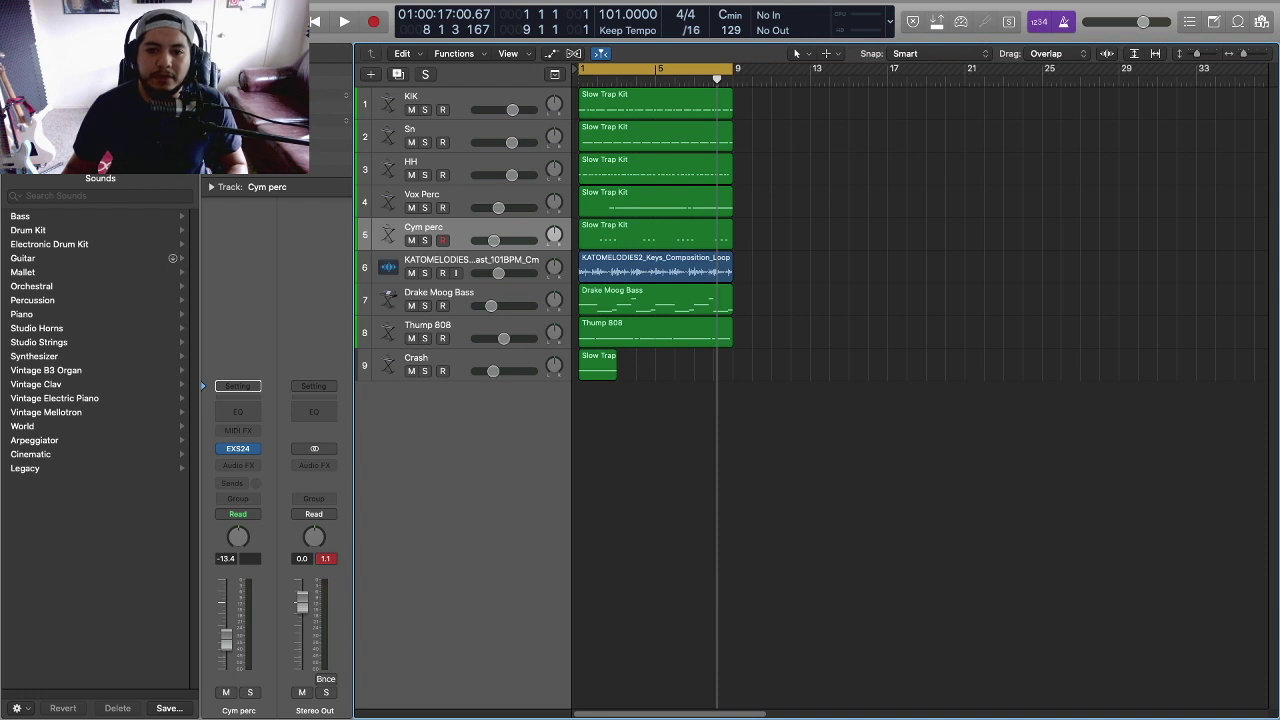
pyautogui.moveTo(588, 700); pyautogui.dragTo(716, 100)
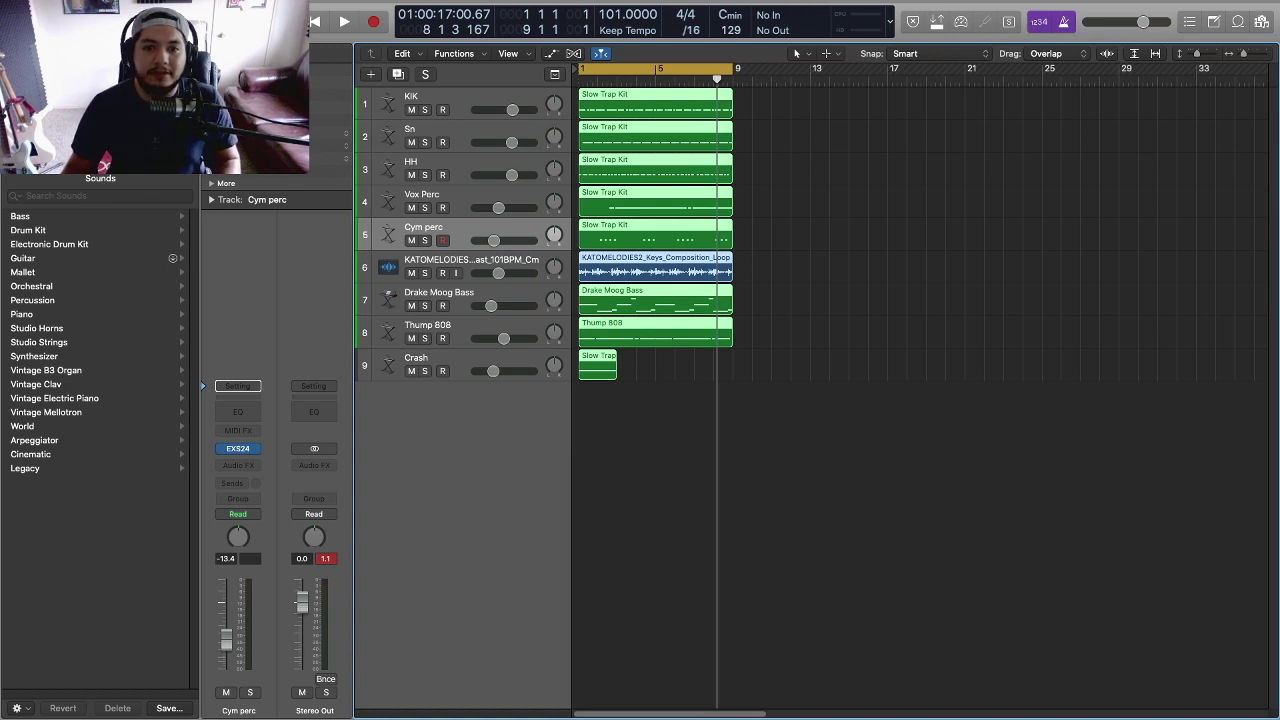
pyautogui.click(716, 100)
pyautogui.click(745, 101)
pyautogui.click(734, 79)
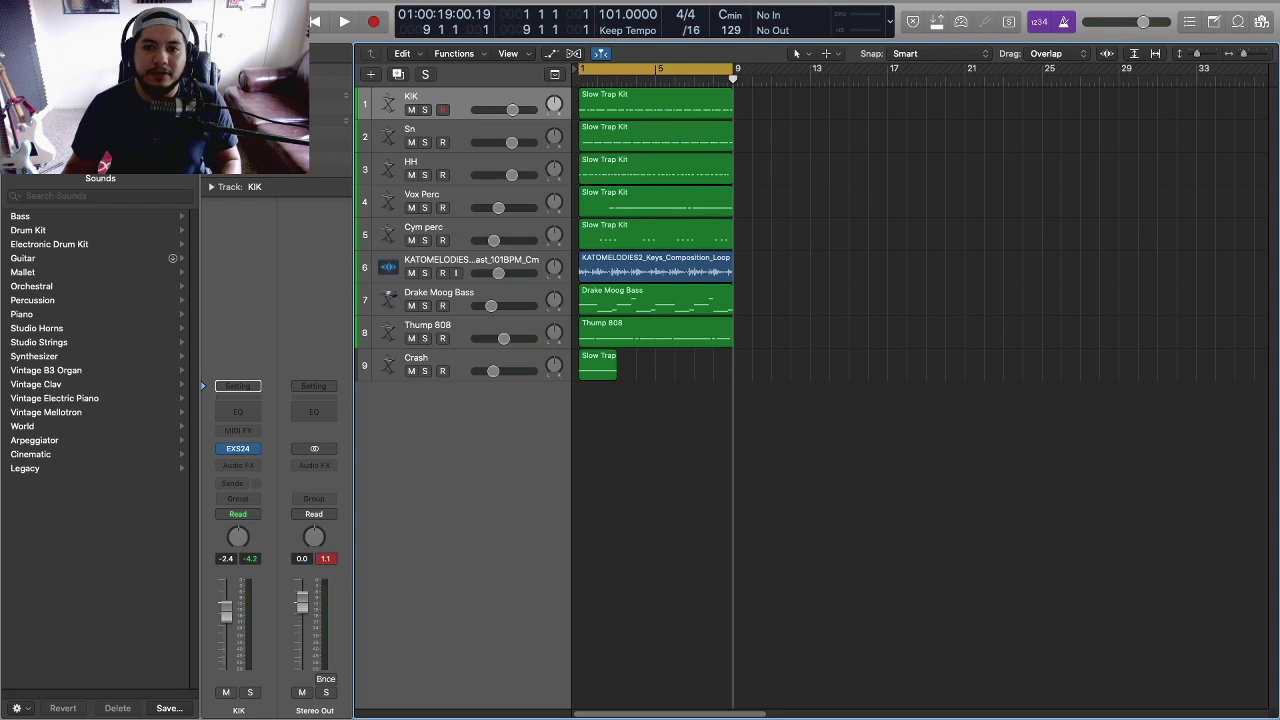
pyautogui.click(702, 101)
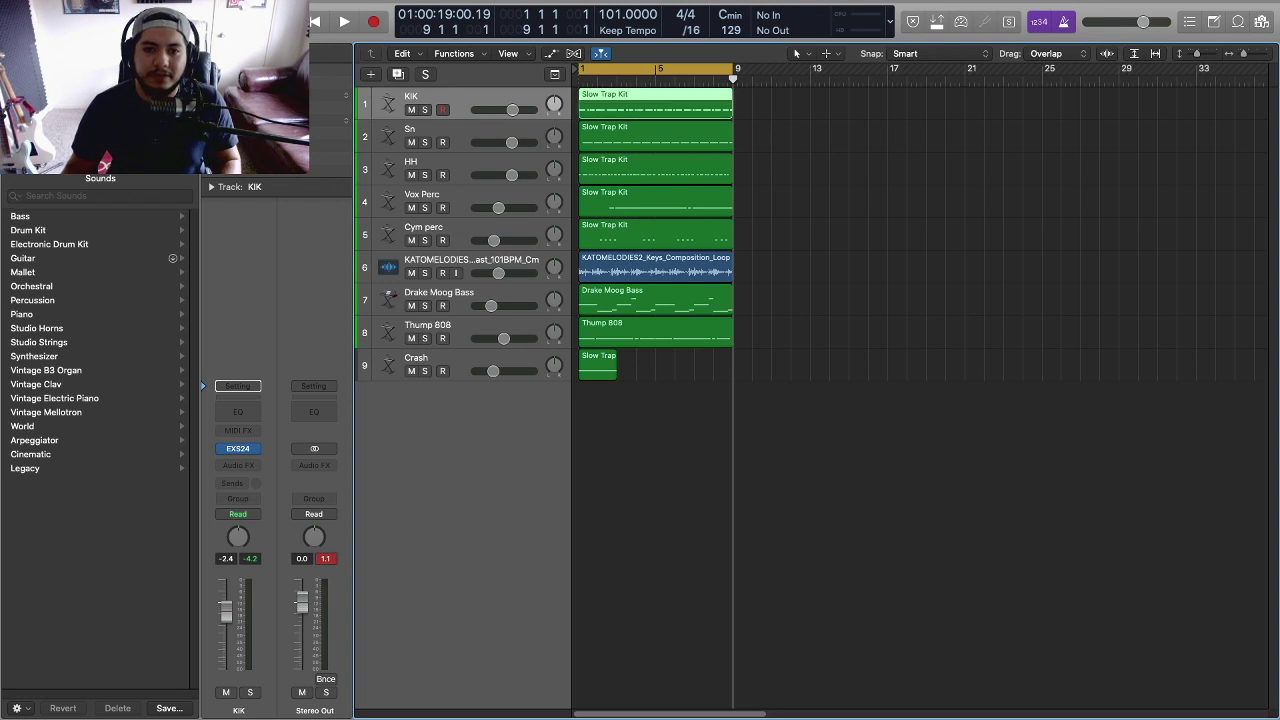
pyautogui.click(752, 102)
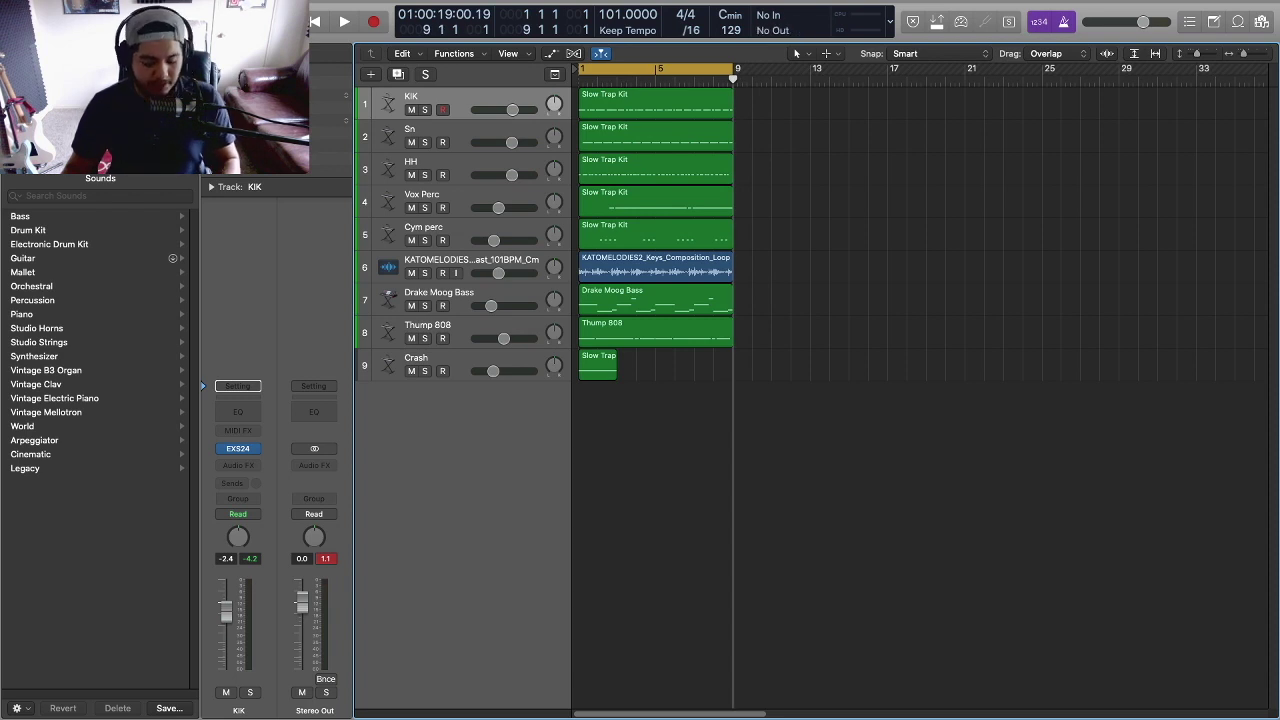
# - Select all regions on every track and repeat the eight-bar section back to back up to bar 185
pyautogui.press('super+a')
pyautogui.press('super+r')
pyautogui.press('super+r')
pyautogui.press('super+r')
pyautogui.press('super+r')
pyautogui.press('super+r')
pyautogui.press('super+r')
pyautogui.press('super+r')
pyautogui.press('super+r')
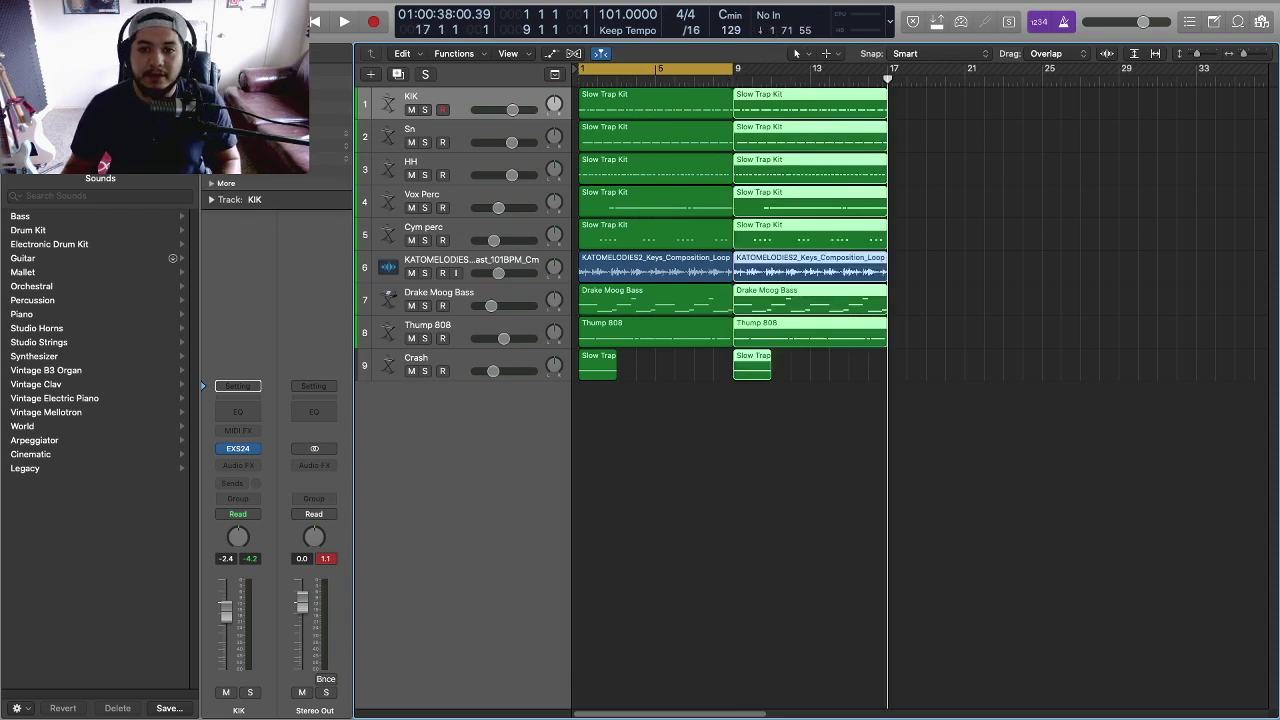
pyautogui.press('super+r')
pyautogui.press('super+r')
pyautogui.press('super+r')
pyautogui.press('super+r')
pyautogui.press('super+r')
pyautogui.press('super+r')
pyautogui.press('super+r')
pyautogui.press('super+r')
pyautogui.press('super+r')
pyautogui.press('super+r')
pyautogui.press('super+r')
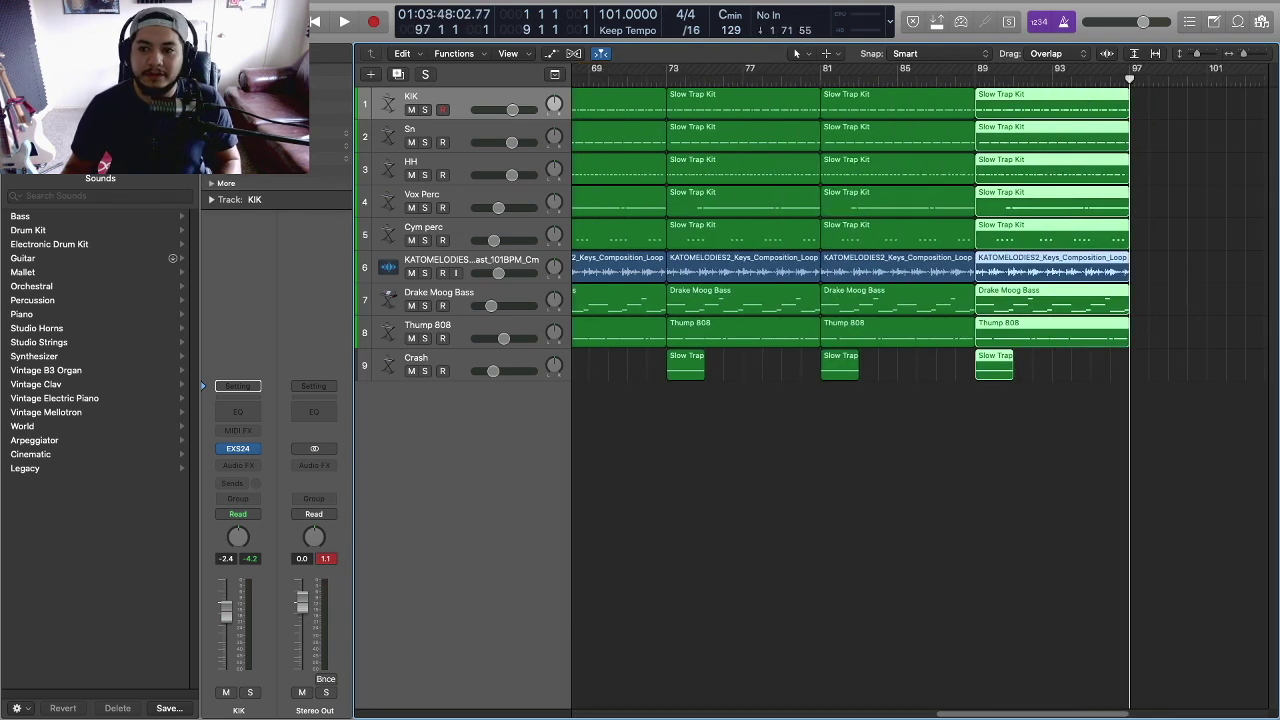
pyautogui.press('super+r')
pyautogui.press('super+r')
pyautogui.press('super+r')
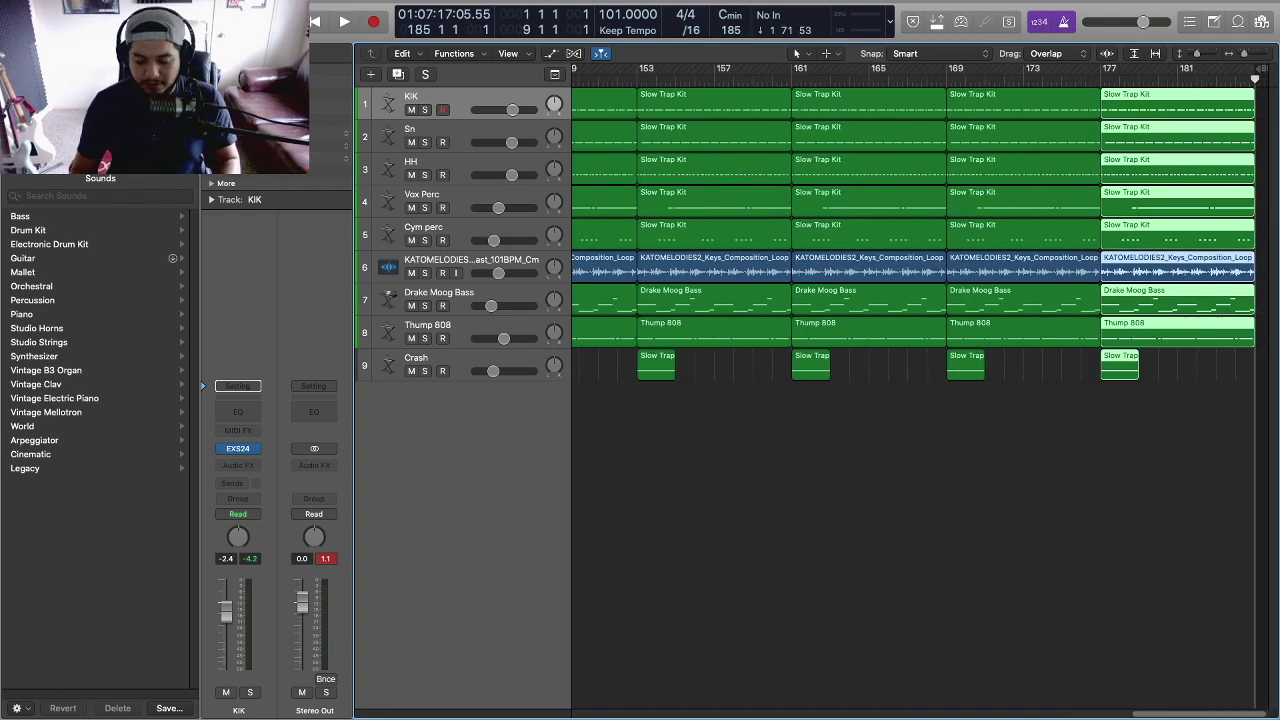
# - Return the playhead to bar 1 with no regions selected and turn off the cycle range
pyautogui.press('Return')
pyautogui.press('super+Left')
pyautogui.press('super+Left')
pyautogui.press('super+Left')
pyautogui.press('super+Left')
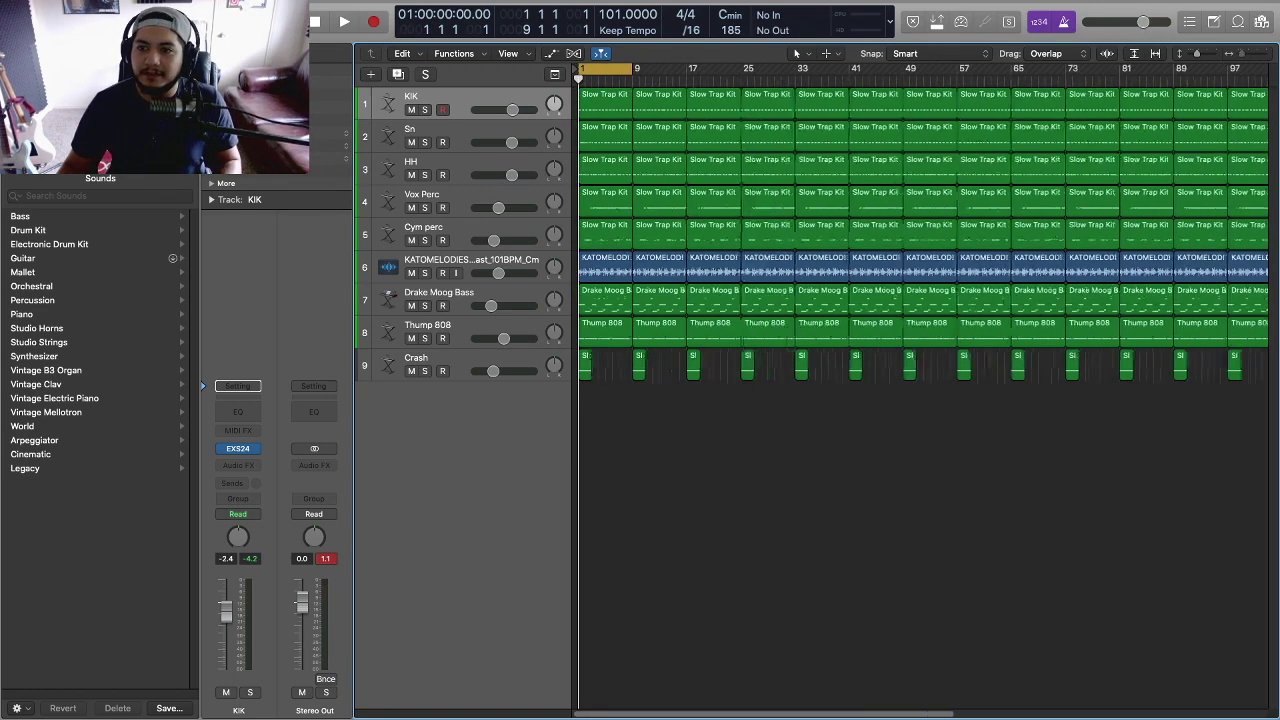
pyautogui.hotkey('alt', 'shift', 'd')
pyautogui.press('c')
pyautogui.press('super+Right')
pyautogui.press('super+Right')
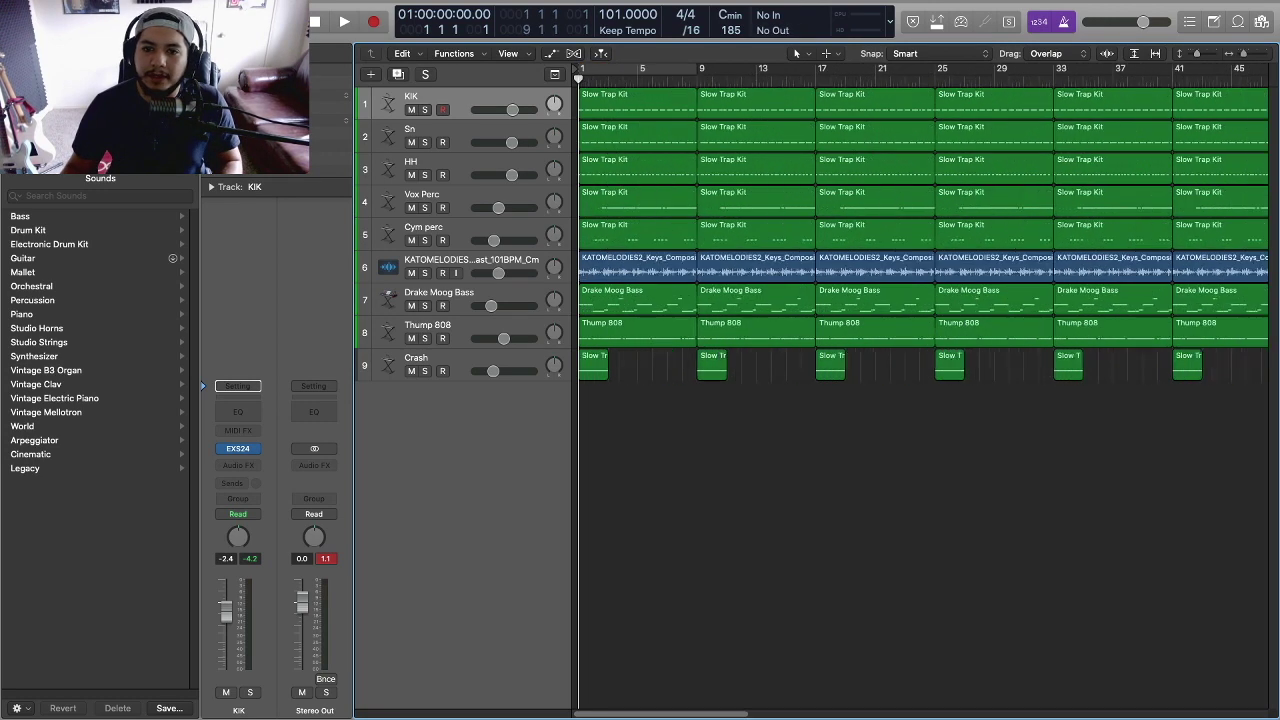
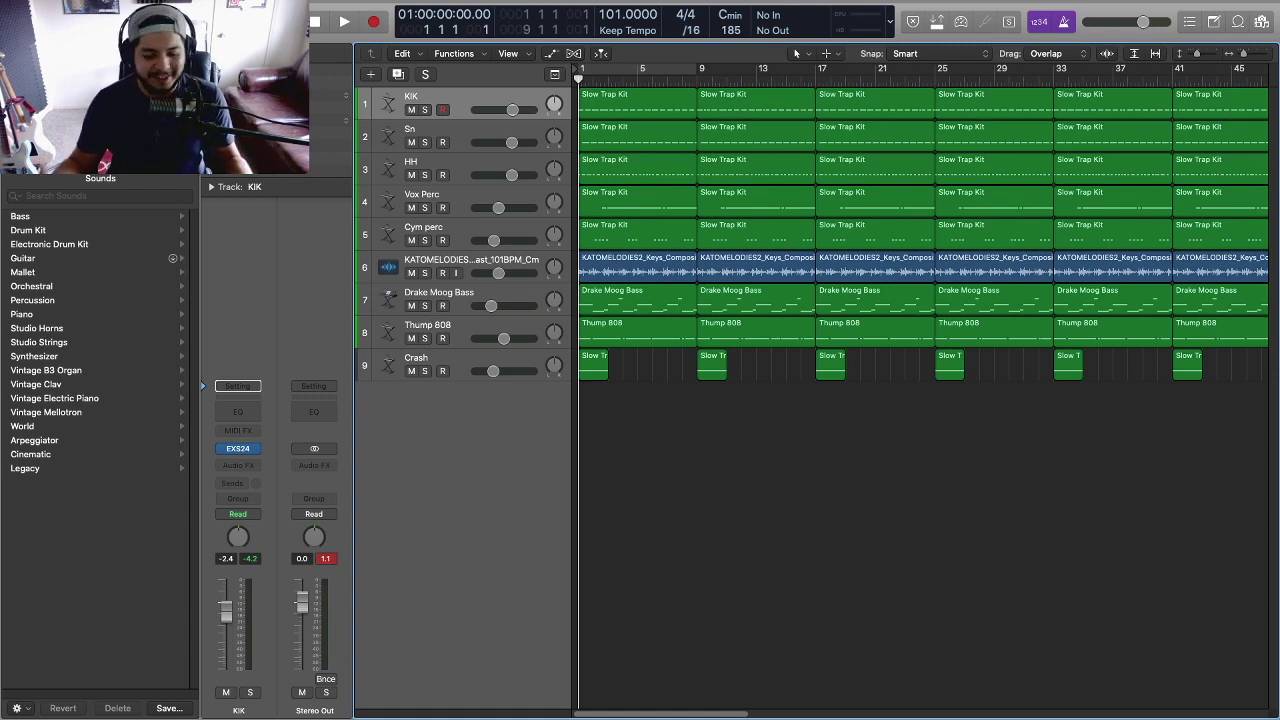
# - Delete the bar 1 to 9 regions of KIK, Sn, HH, Vox Perc, Cym perc and Thump 808
pyautogui.click(637, 104)
pyautogui.press('Delete')
pyautogui.click(637, 137)
pyautogui.press('Delete')
pyautogui.click(637, 169)
pyautogui.press('Delete')
pyautogui.click(637, 202)
pyautogui.press('Delete')
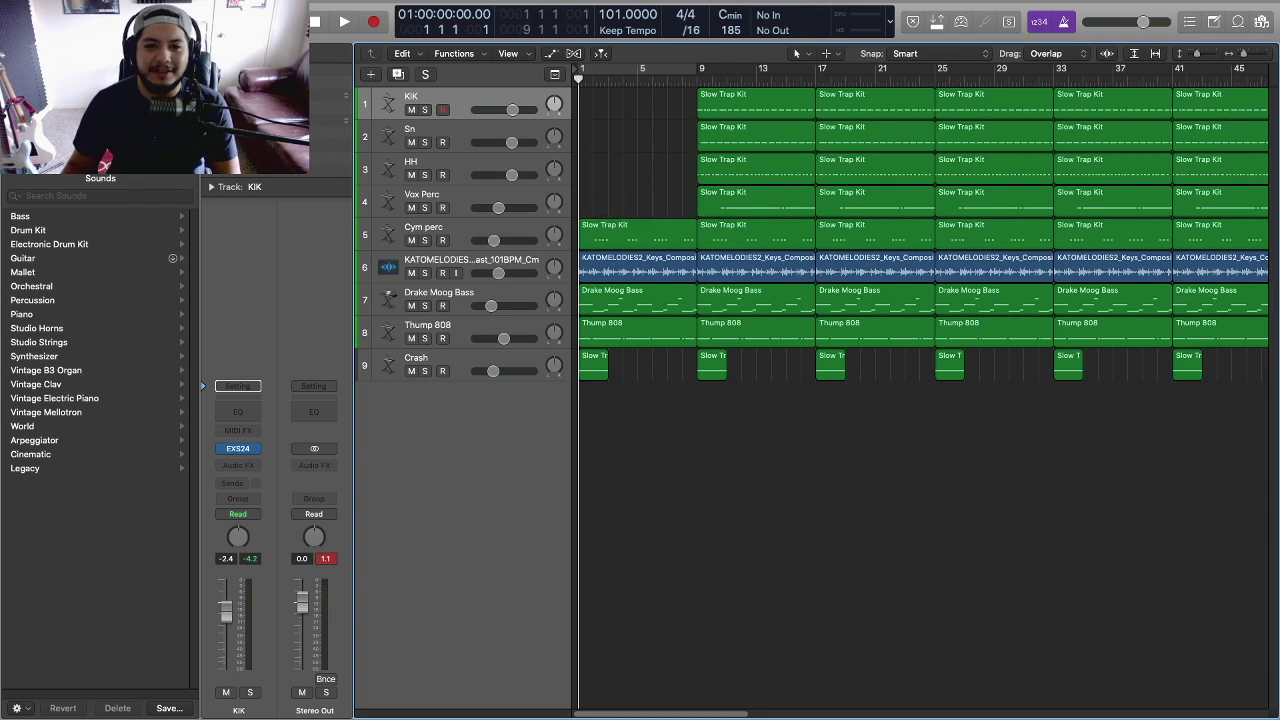
pyautogui.click(637, 234)
pyautogui.press('Delete')
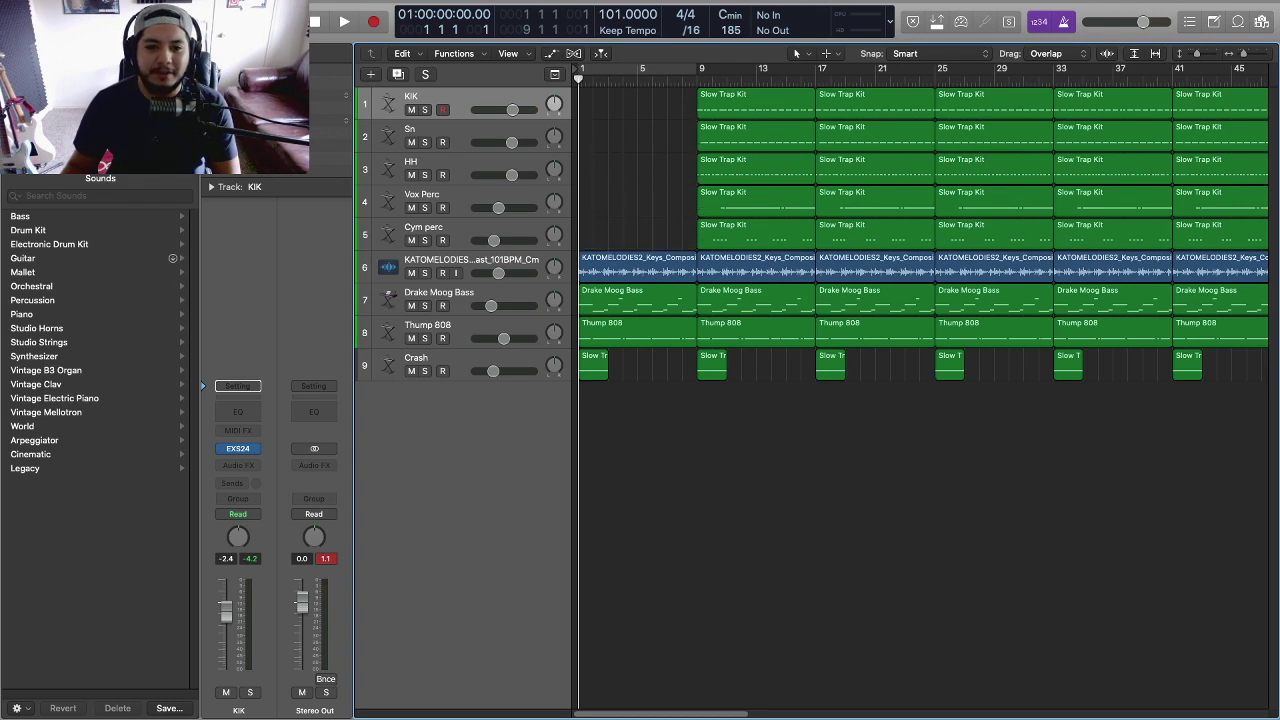
pyautogui.click(637, 332)
pyautogui.press('Delete')
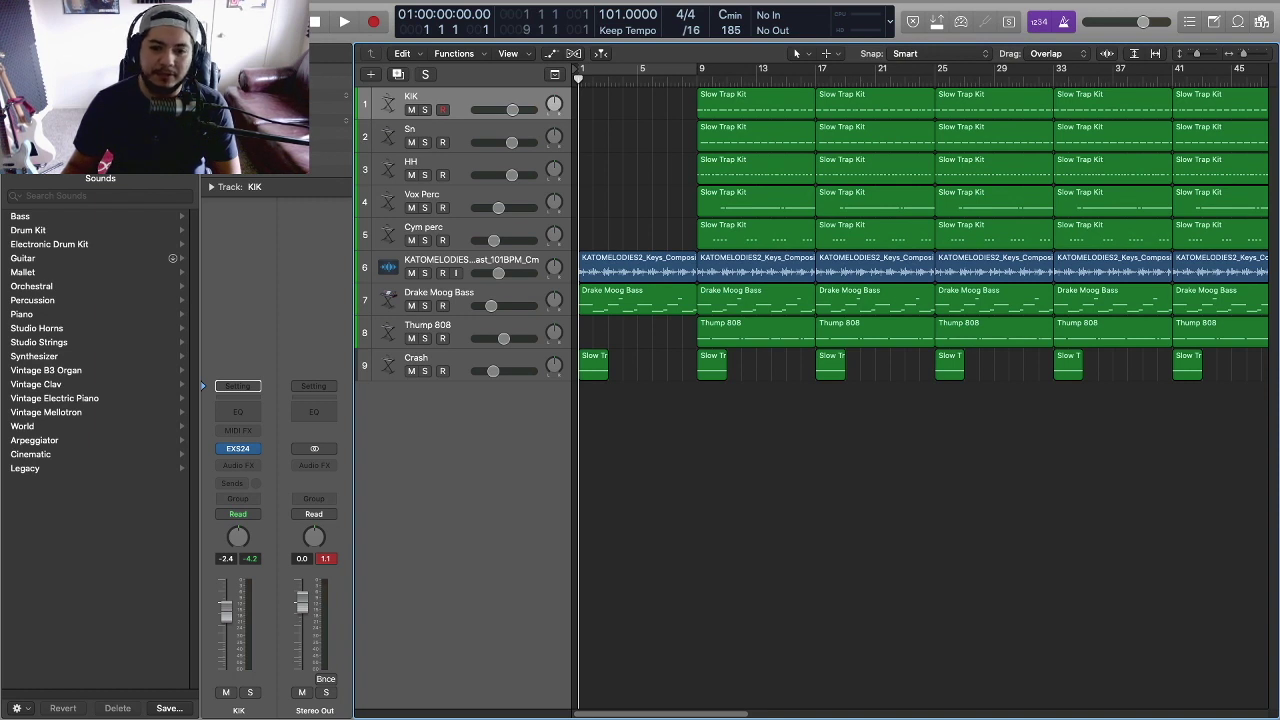
# - Play the arrangement from bar 1 to check the stripped-down intro
pyautogui.press('space')
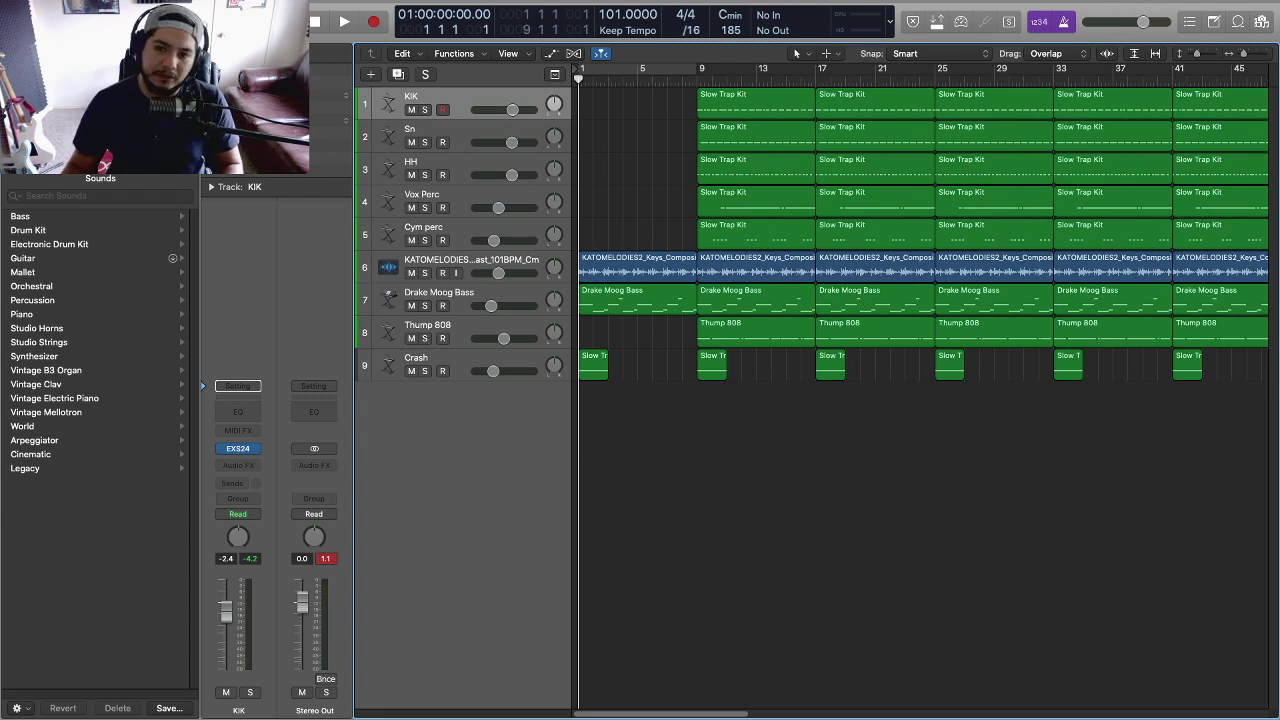
pyautogui.press('space')
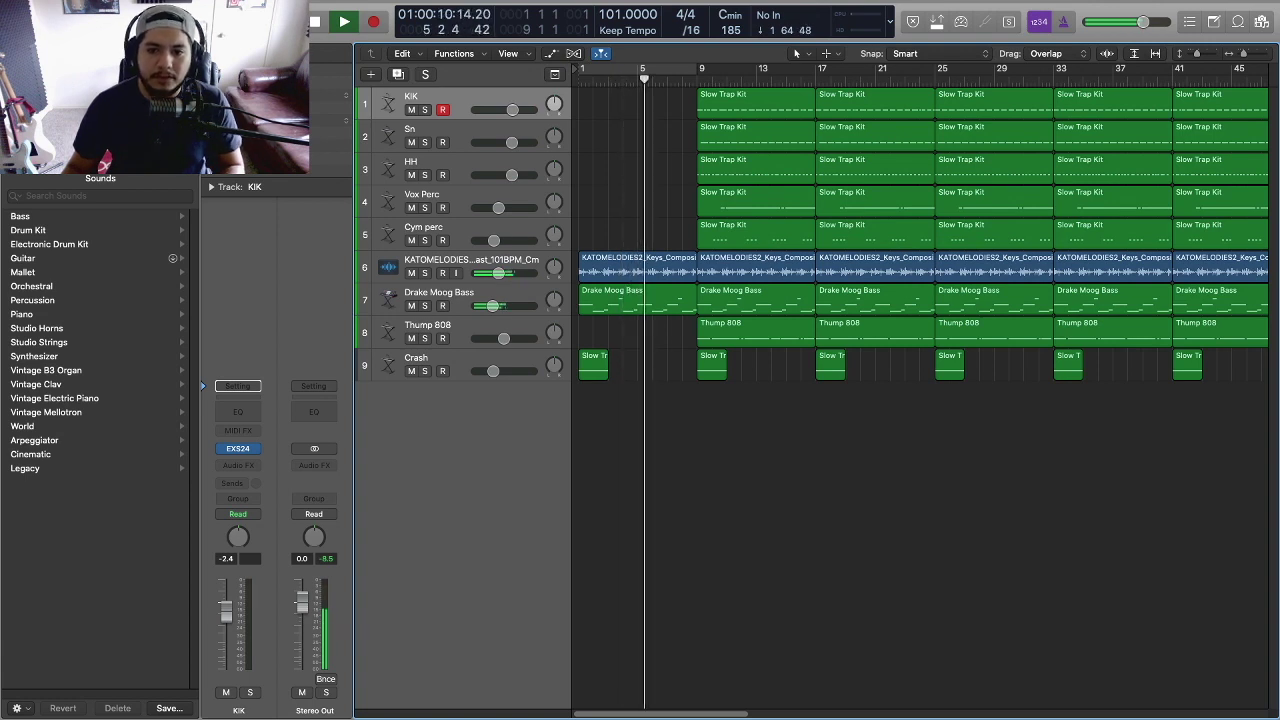
# - Shorten the first keys loop and Drake Moog Bass regions to leave about a half-bar gap before bar 9, then stop playback
pyautogui.moveTo(620, 240); pyautogui.dragTo(640, 300)
pyautogui.moveTo(697, 268); pyautogui.dragTo(689, 268)
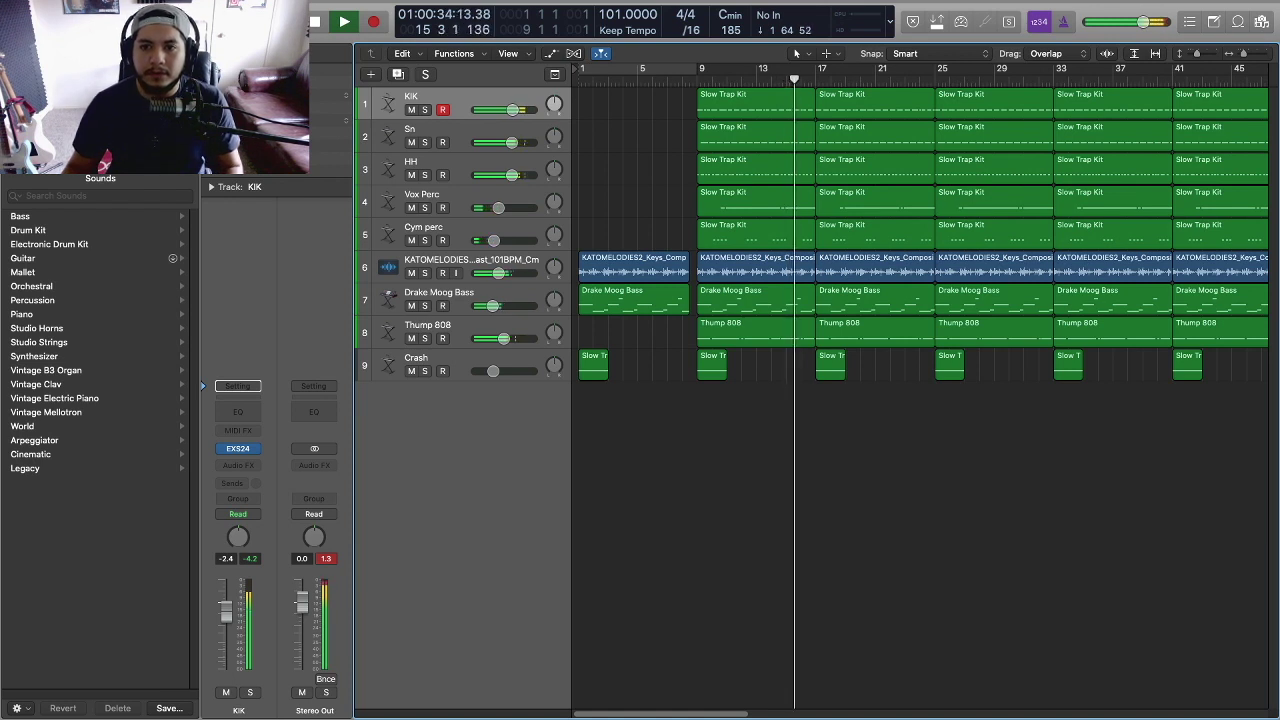
pyautogui.press('space')
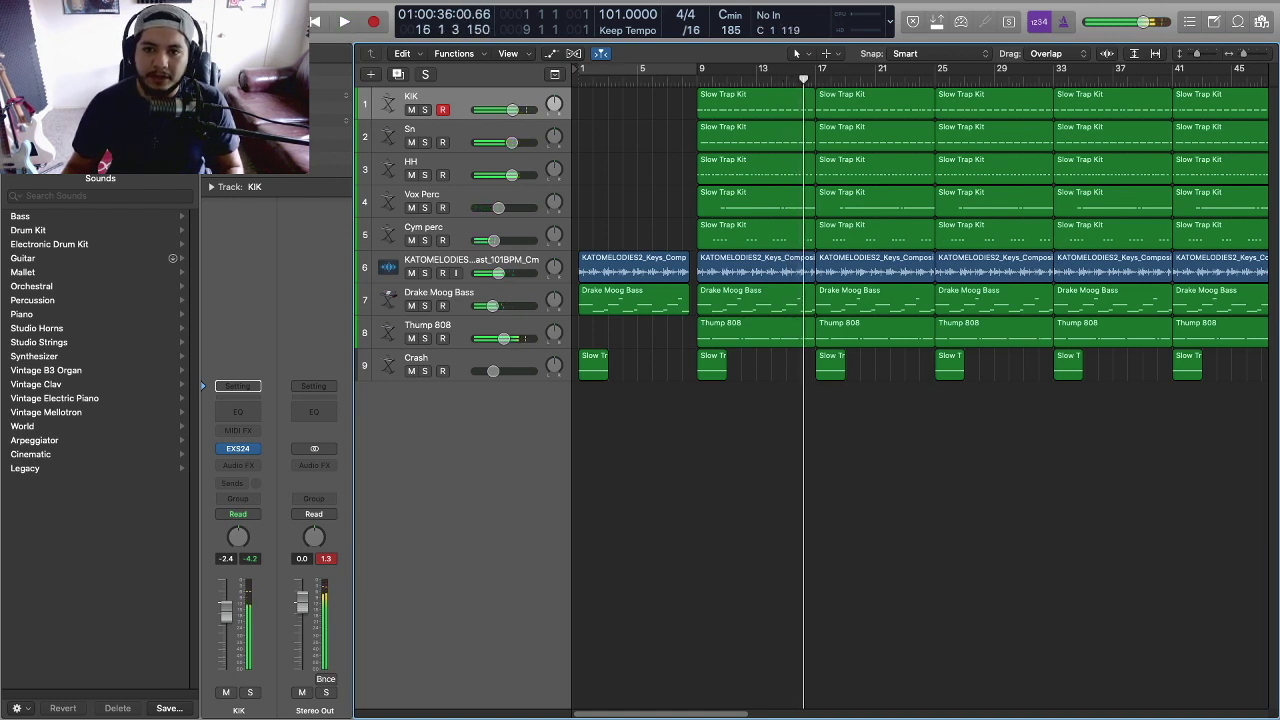
# - Delete the Thump 808, Vox Perc and Cym perc regions between bars 17 and 25
pyautogui.press('super+Right')
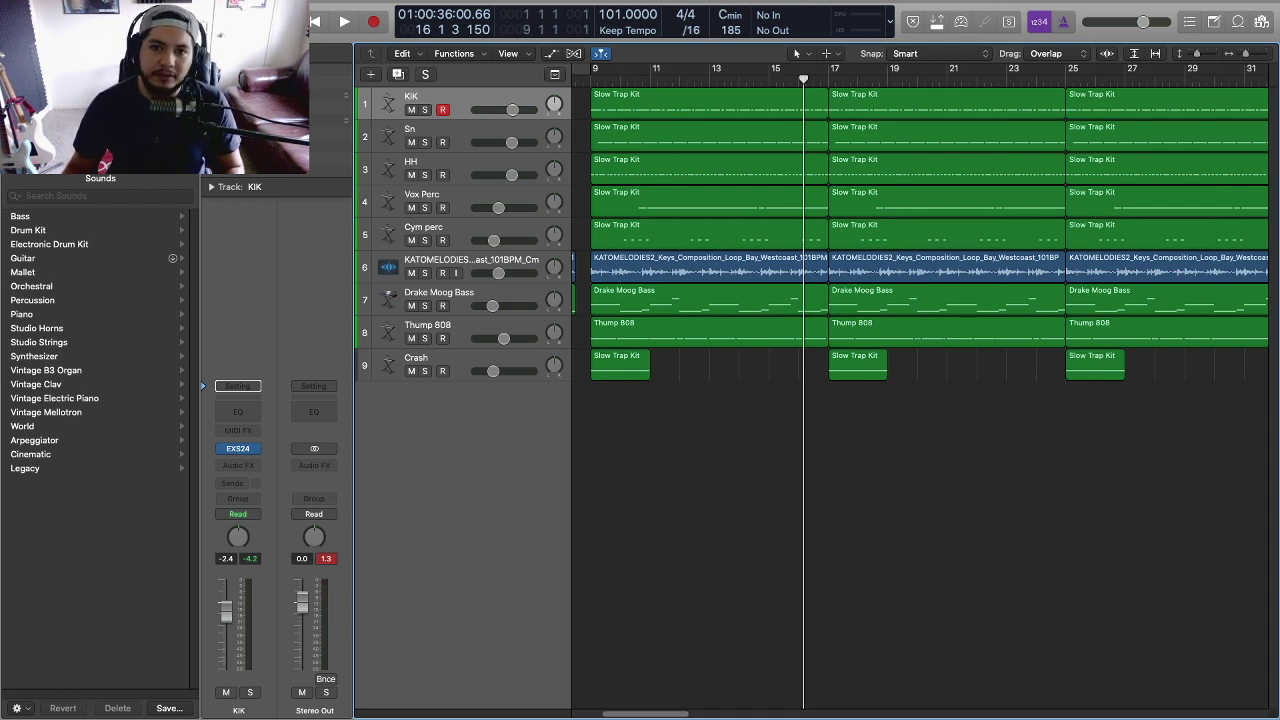
pyautogui.hscroll(-5, 920, 230)
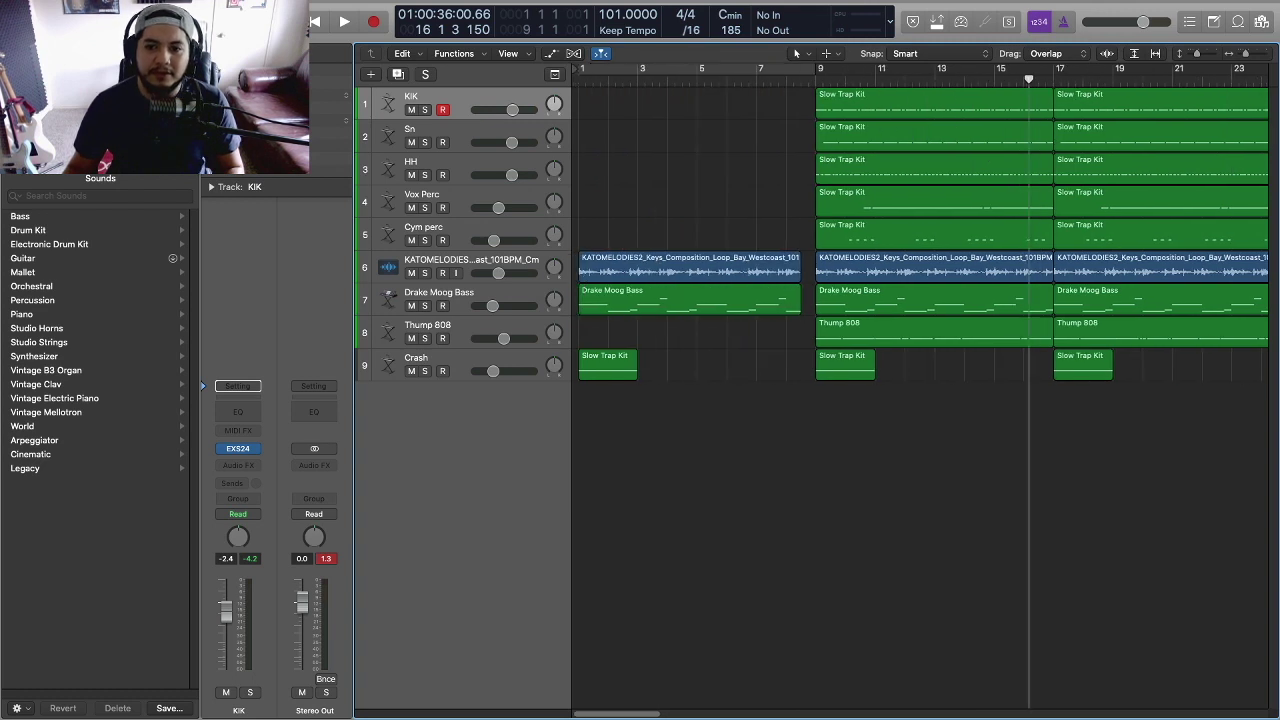
pyautogui.hscroll(2, 920, 230)
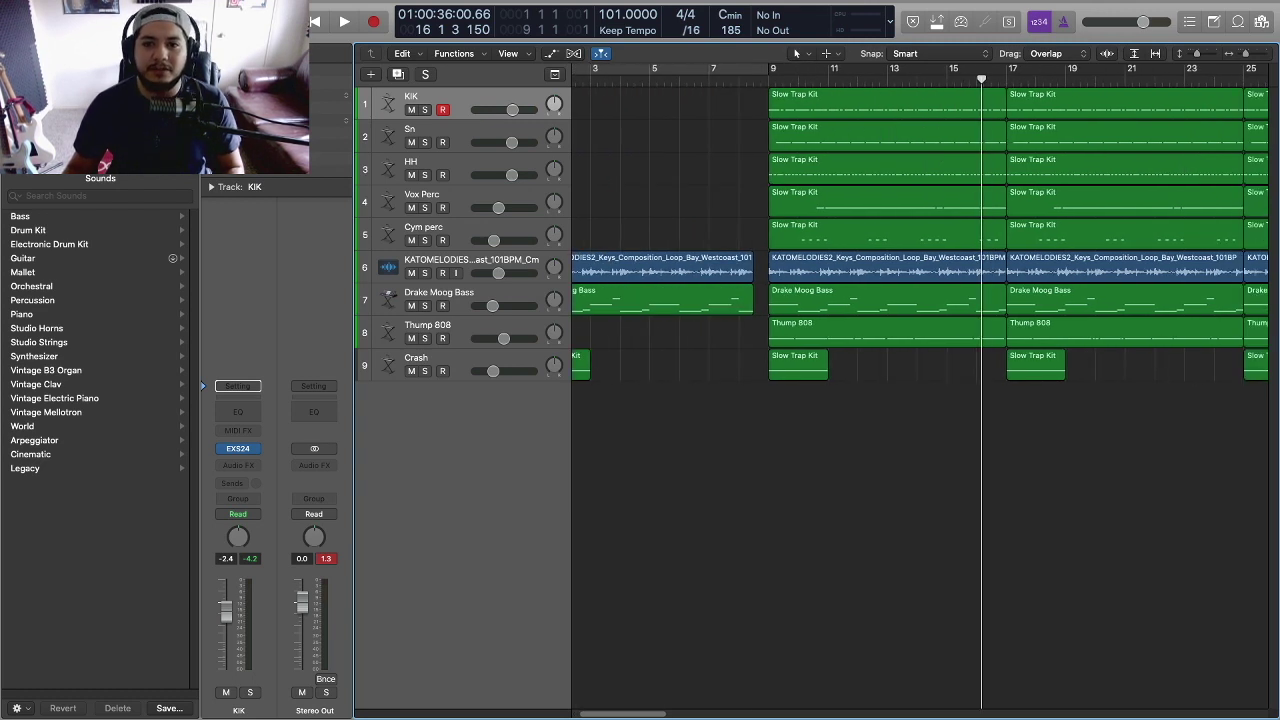
pyautogui.click(769, 68)
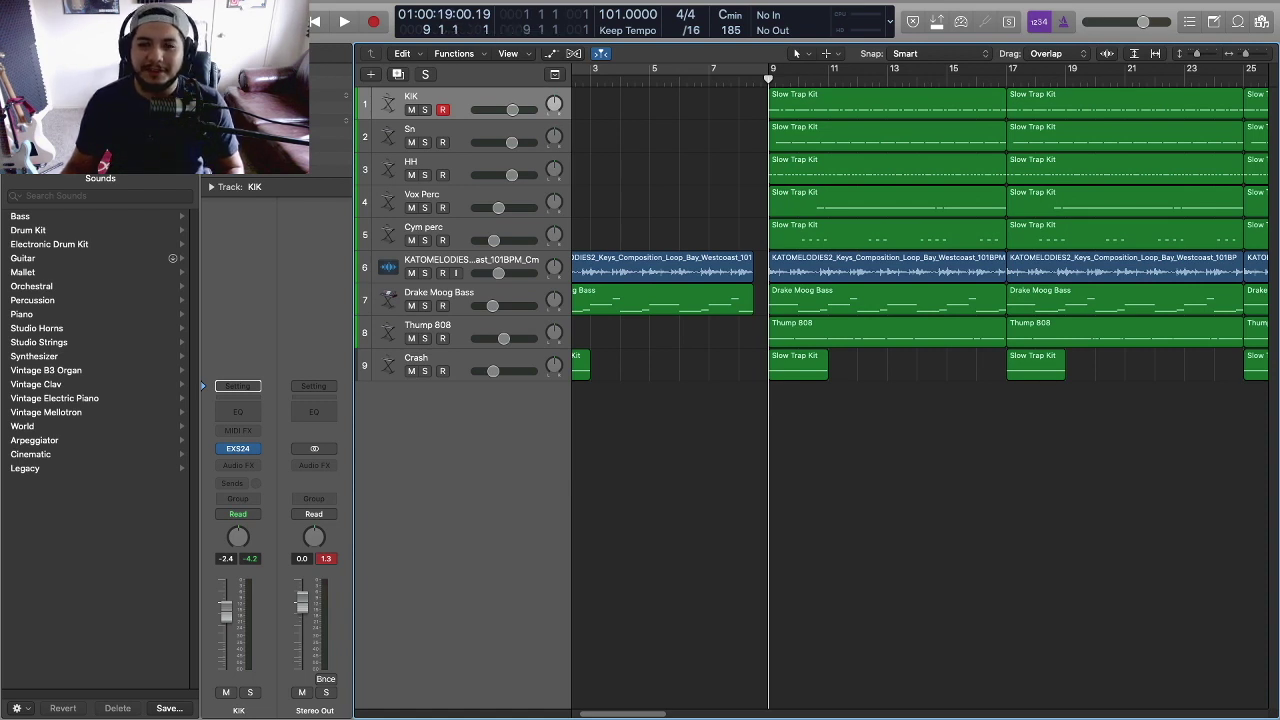
pyautogui.hscroll(3, 920, 386)
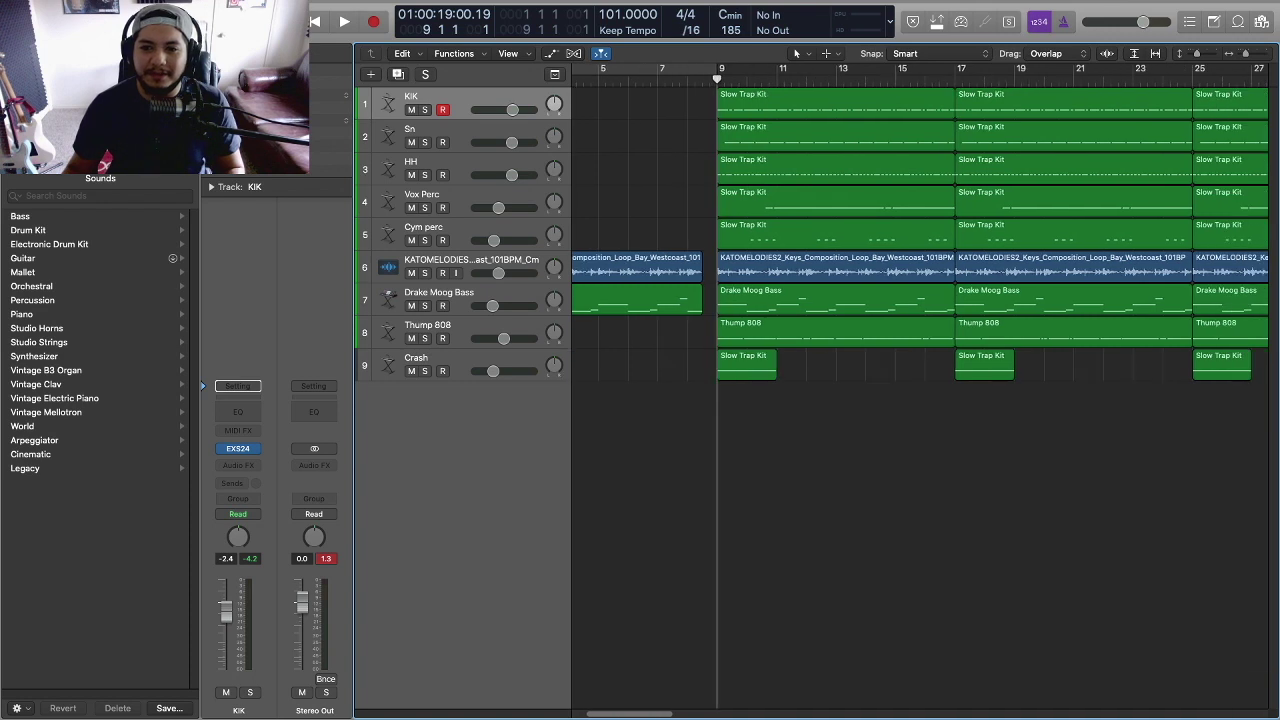
pyautogui.hscroll(5, 920, 386)
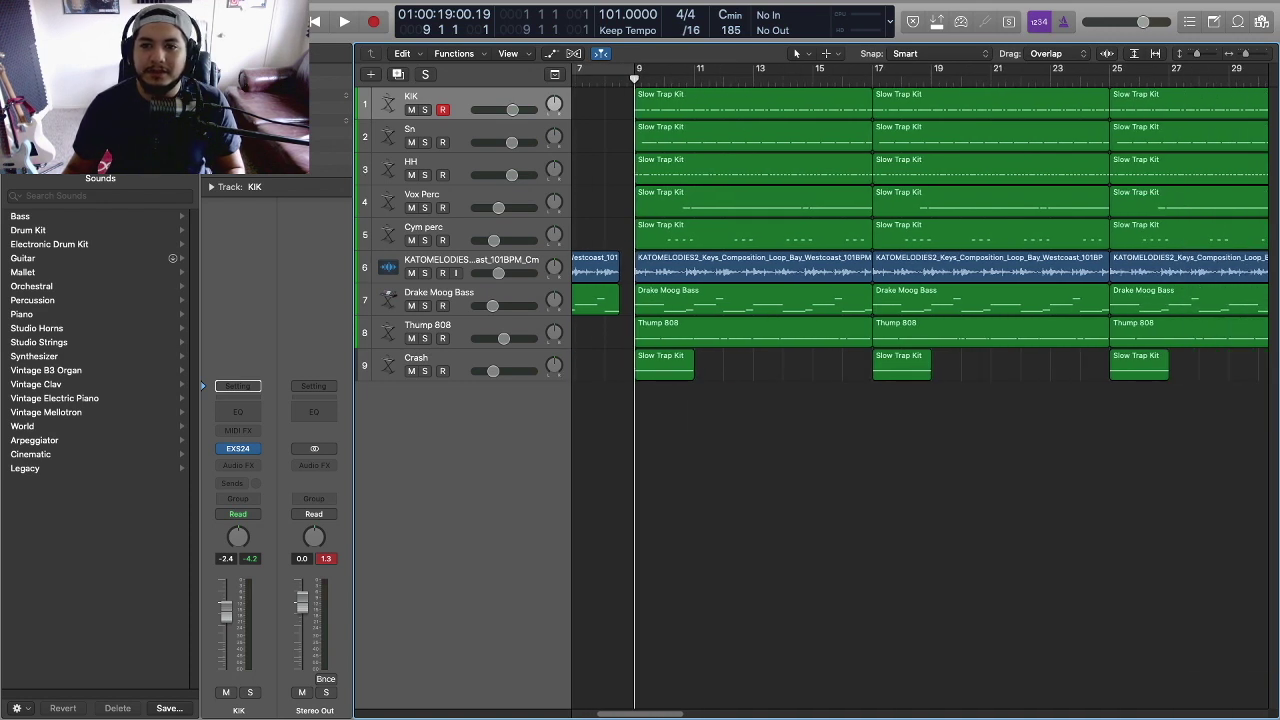
pyautogui.hotkey('shift', '.')
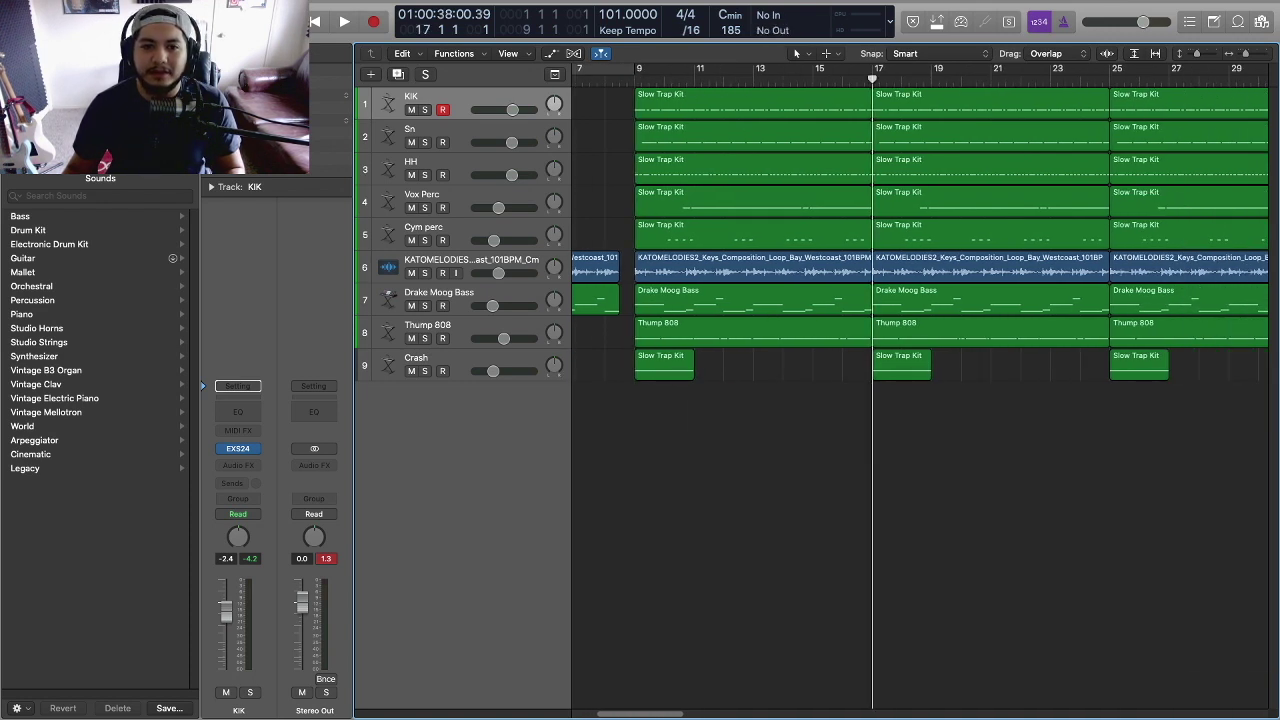
pyautogui.click(990, 332)
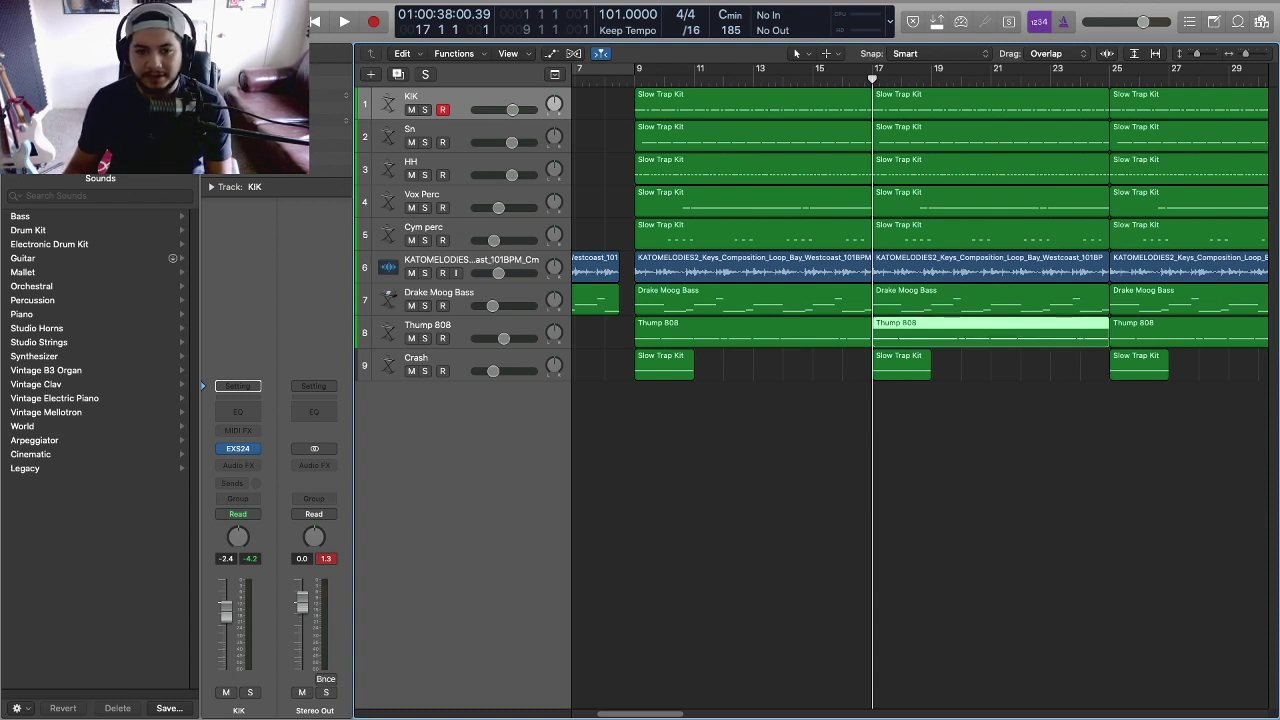
pyautogui.press('Delete')
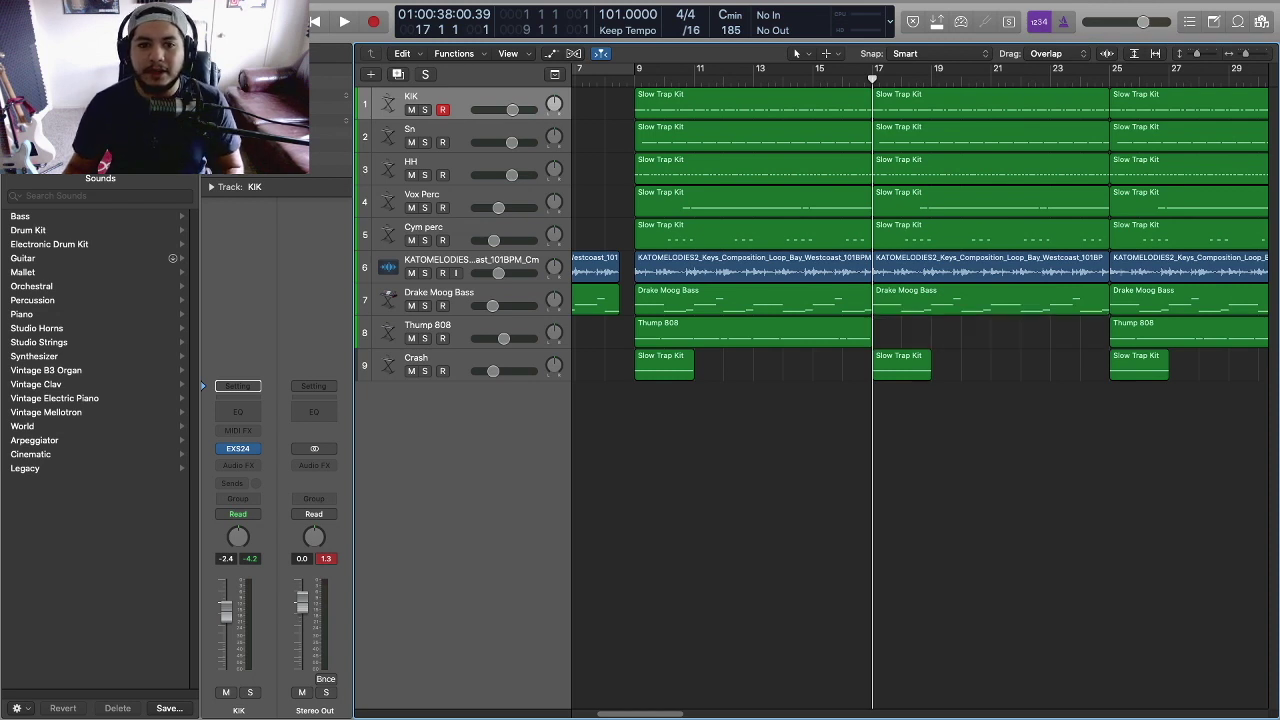
pyautogui.click(990, 200)
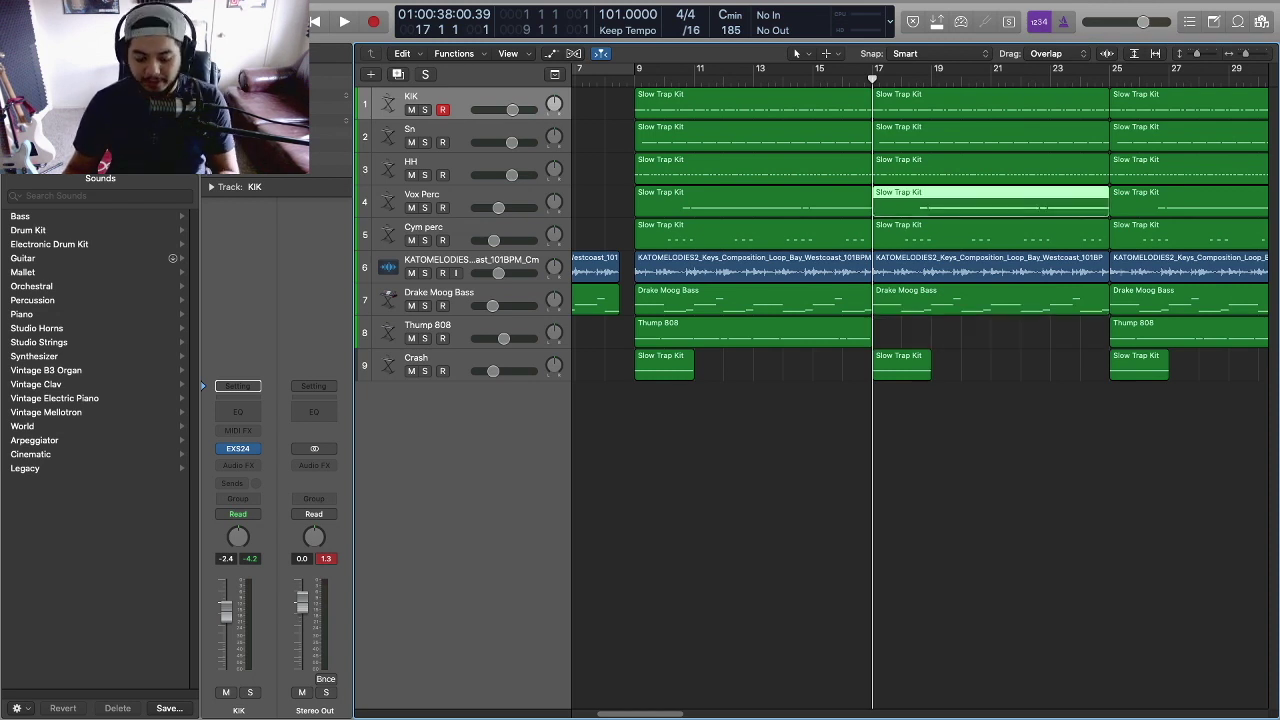
pyautogui.press('Delete')
pyautogui.click(990, 233)
pyautogui.press('Delete')
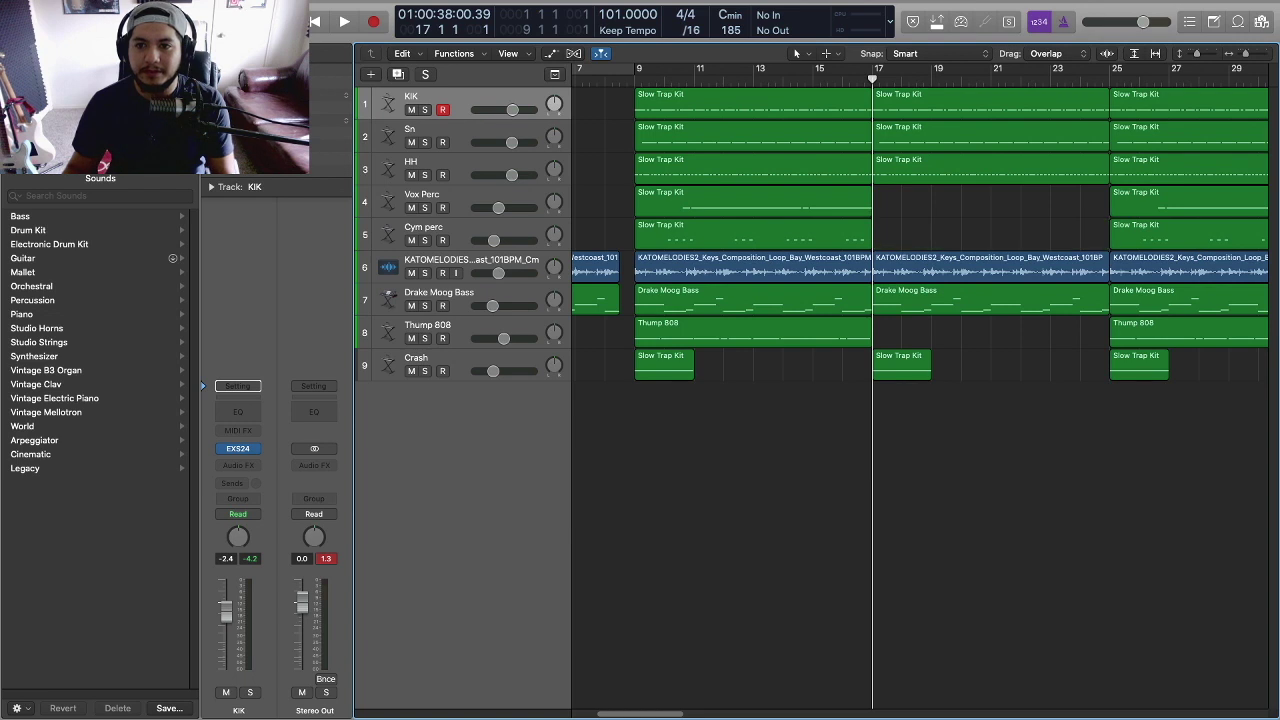
# - Play from bar 16 and shorten the KIK region that starts at bar 17 so it ends at bar 24
pyautogui.press(',')
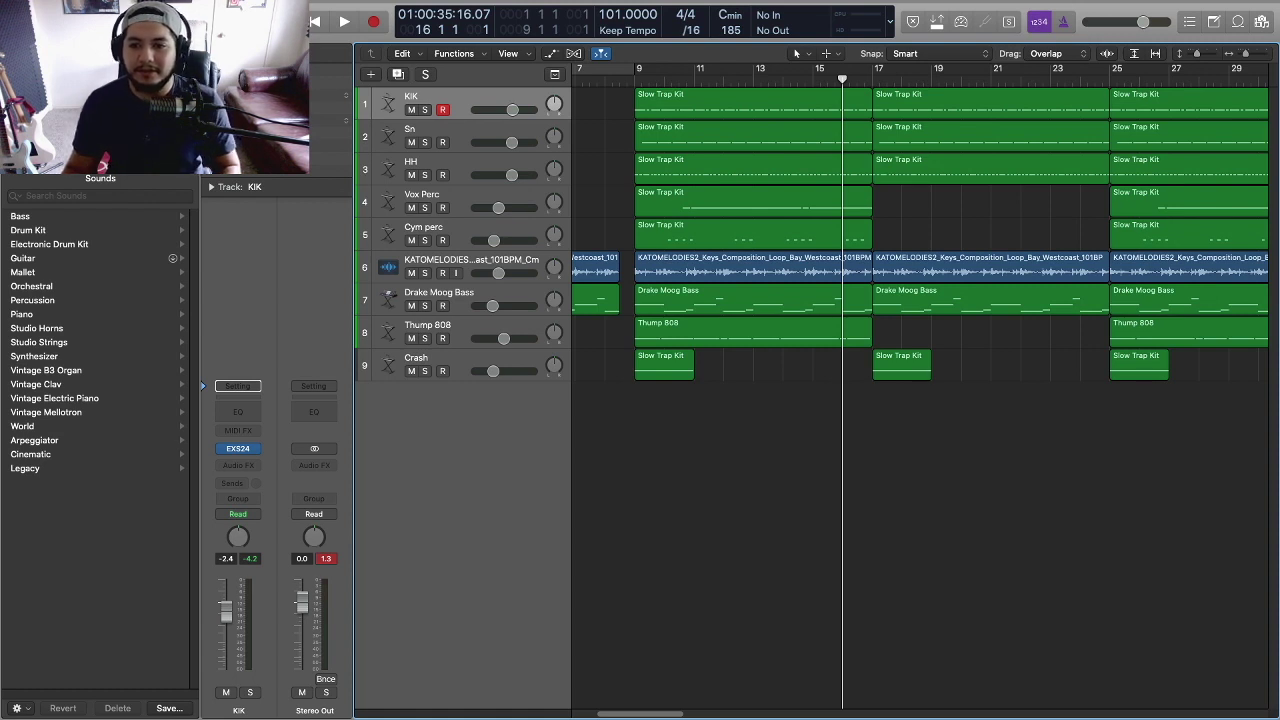
pyautogui.press('space')
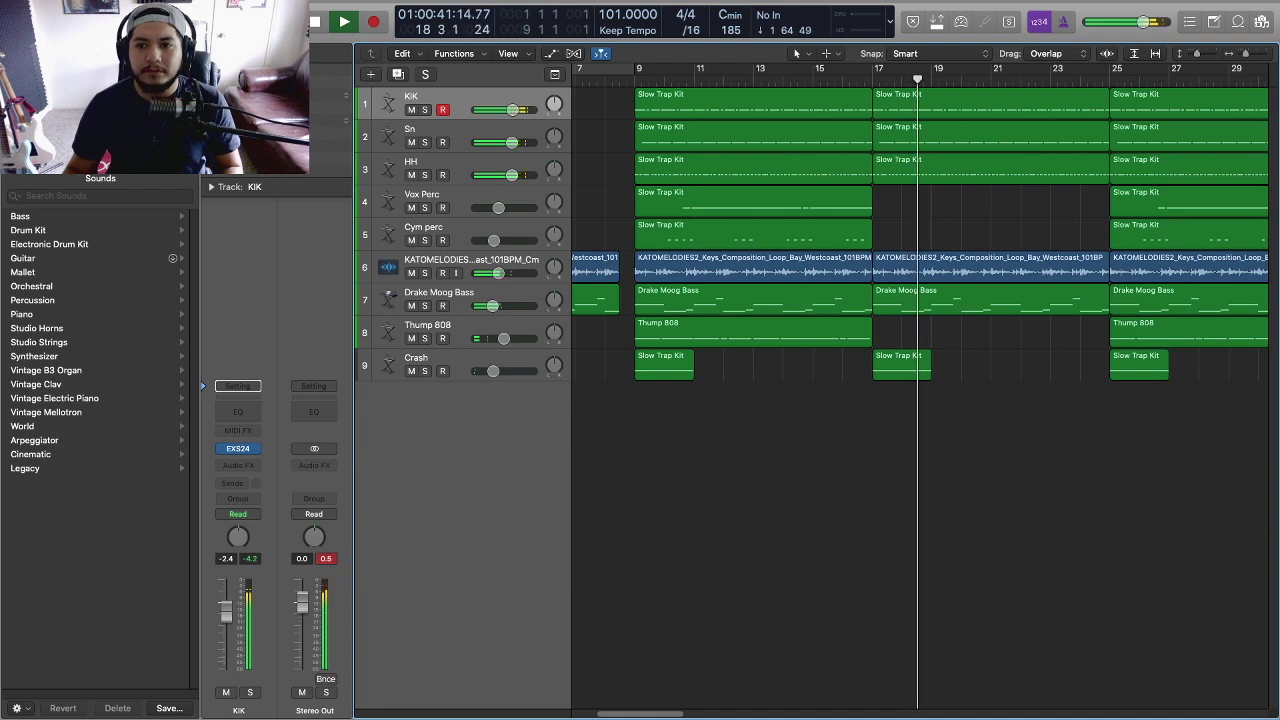
pyautogui.hscroll(10, 920, 387)
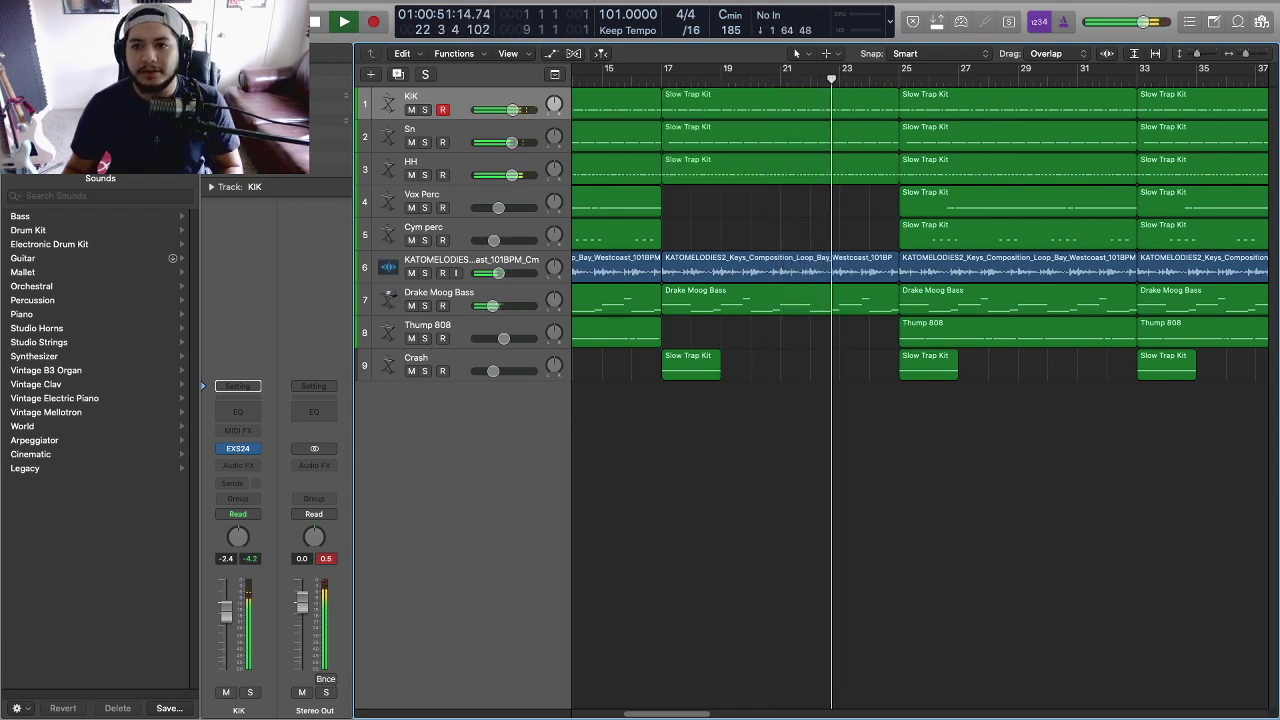
pyautogui.moveTo(897, 100); pyautogui.dragTo(868, 100)
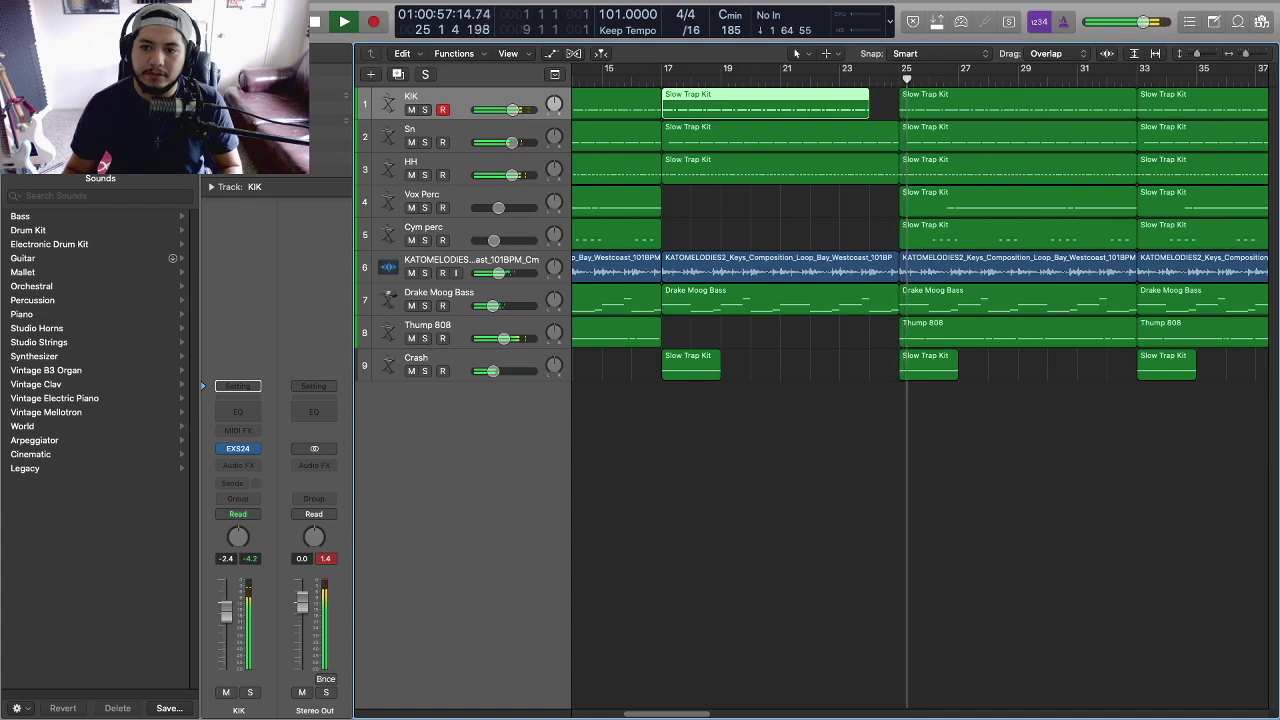
# - Delete the Cym perc and Vox Perc regions between bars 25 and 33
pyautogui.click(1010, 236)
pyautogui.press('Delete')
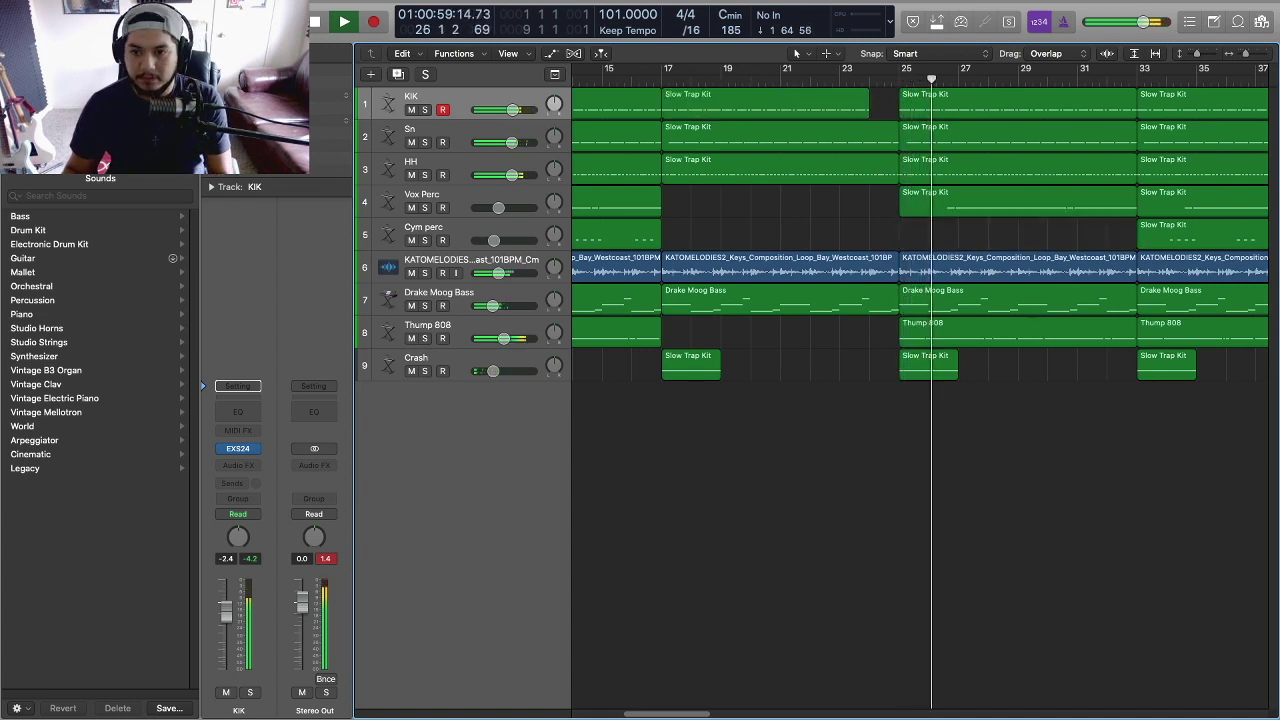
pyautogui.press('Delete')
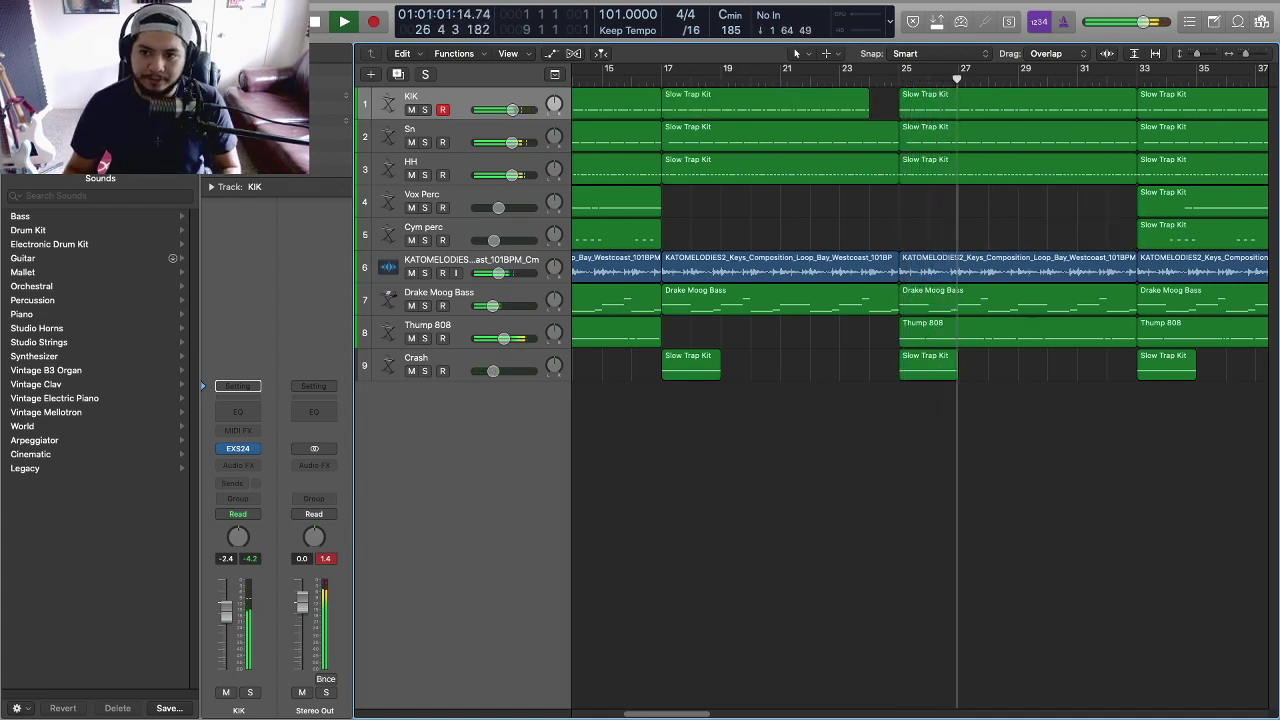
# - Delete the KIK and Sn regions between bars 33 and 41 and stop playback
pyautogui.hscroll(5, 920, 387)
pyautogui.hscroll(4, 920, 387)
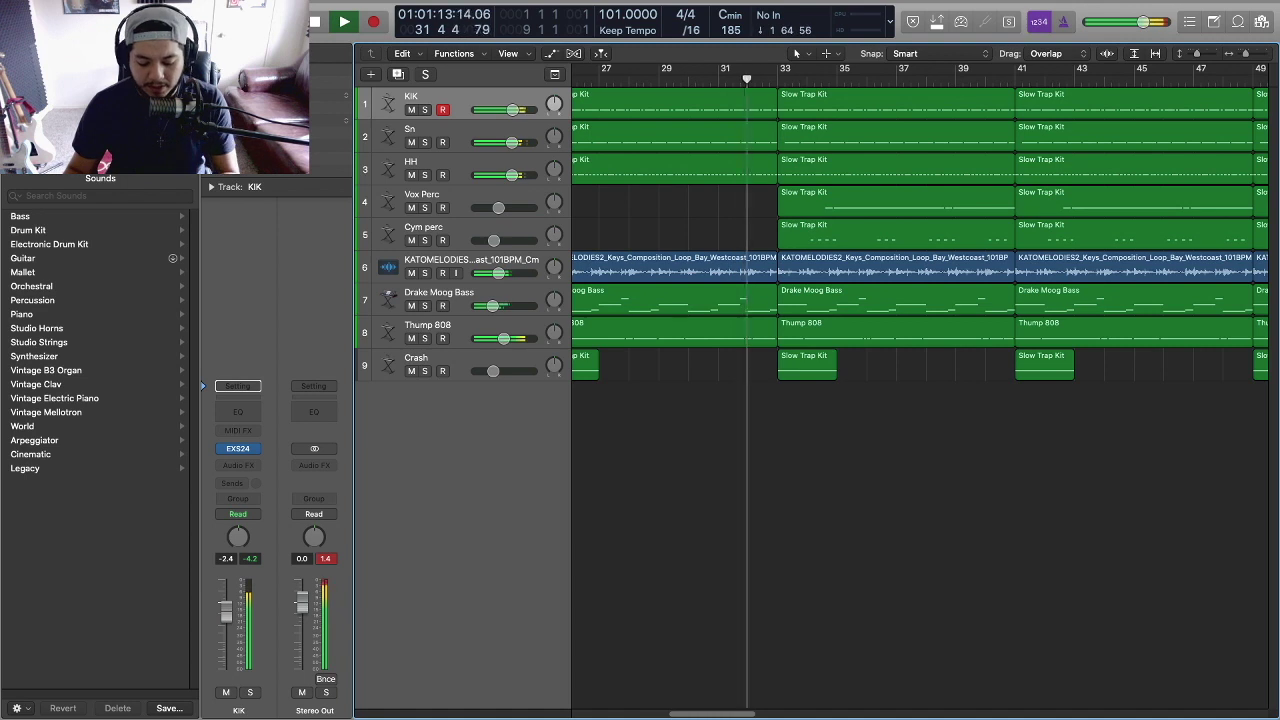
pyautogui.click(897, 103)
pyautogui.press('Delete')
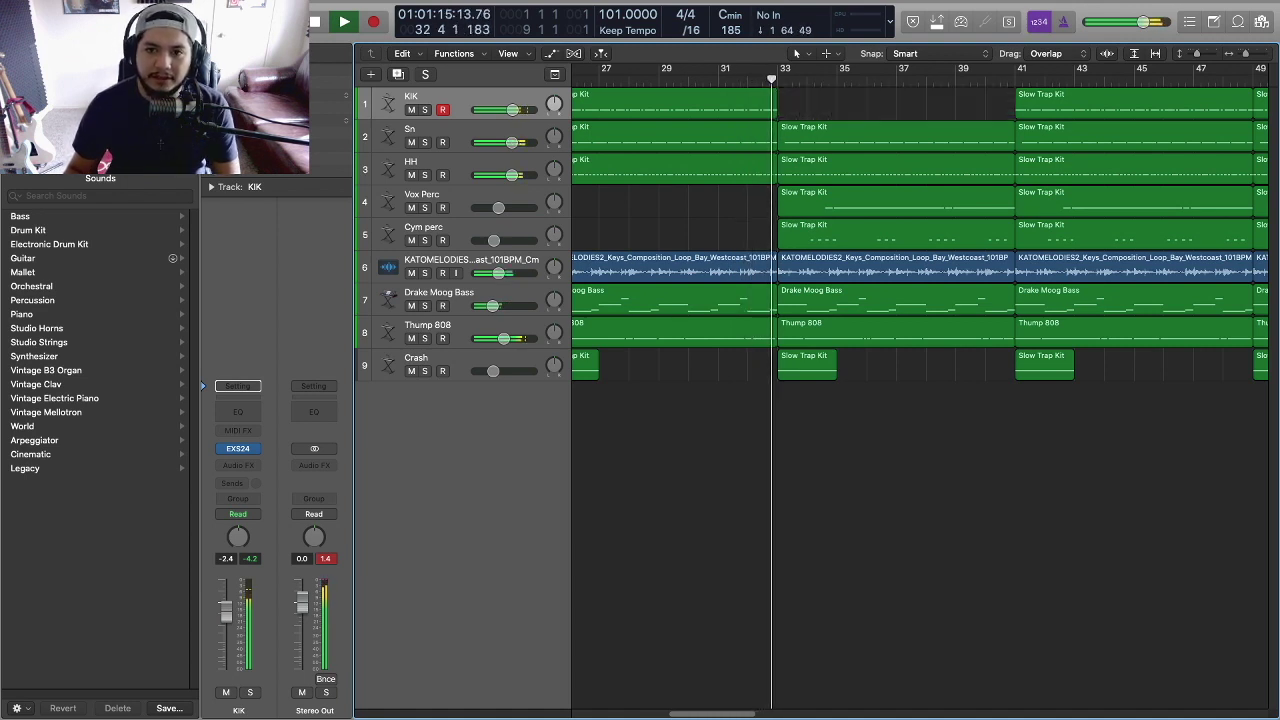
pyautogui.press('space')
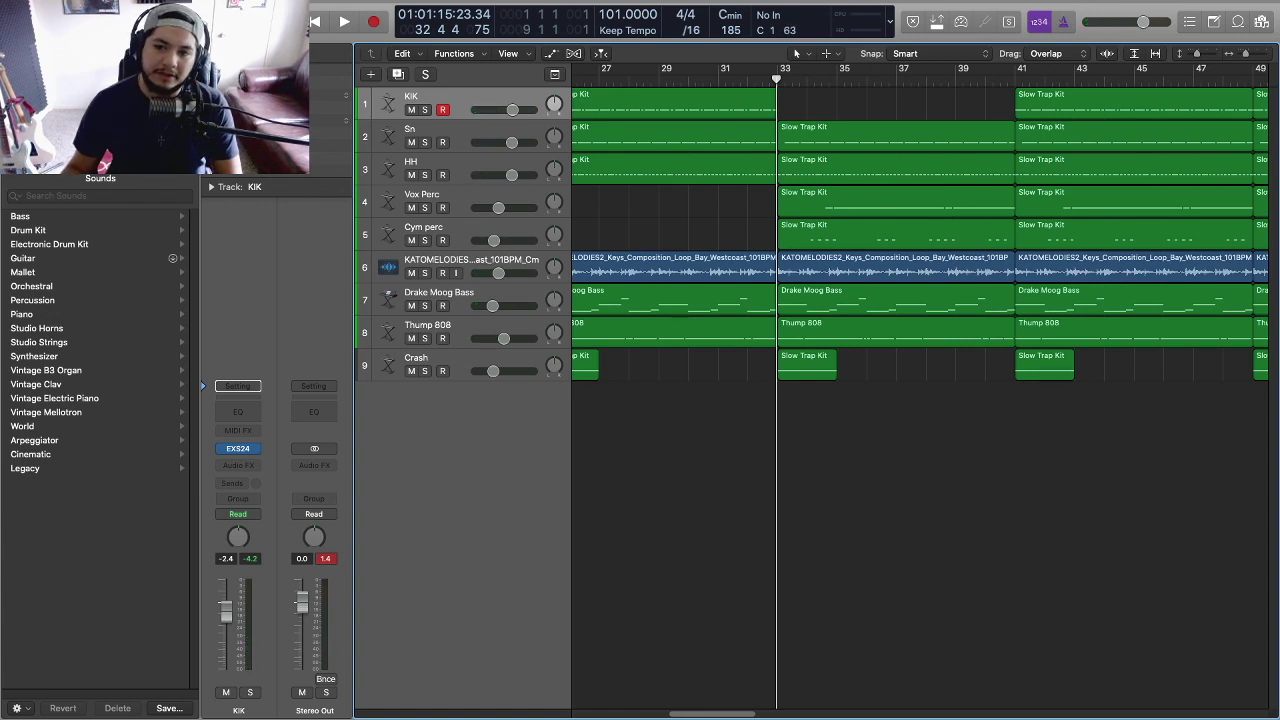
pyautogui.click(896, 137)
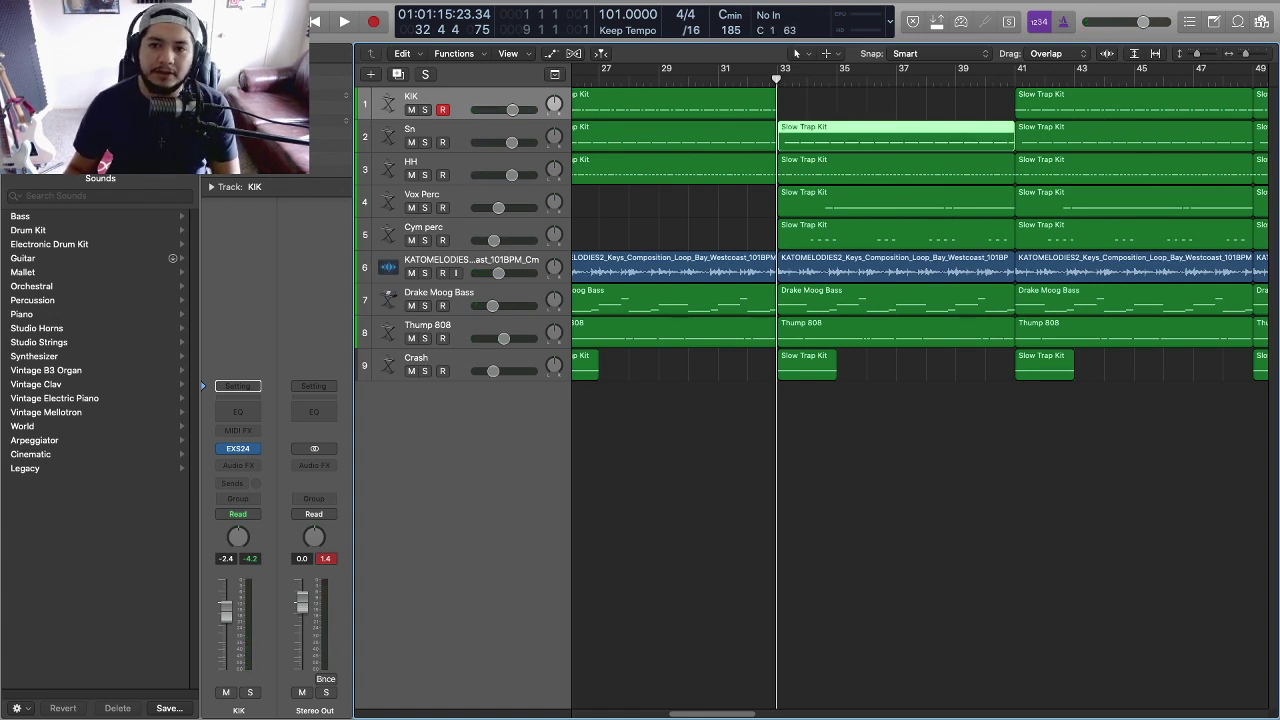
pyautogui.press('Delete')
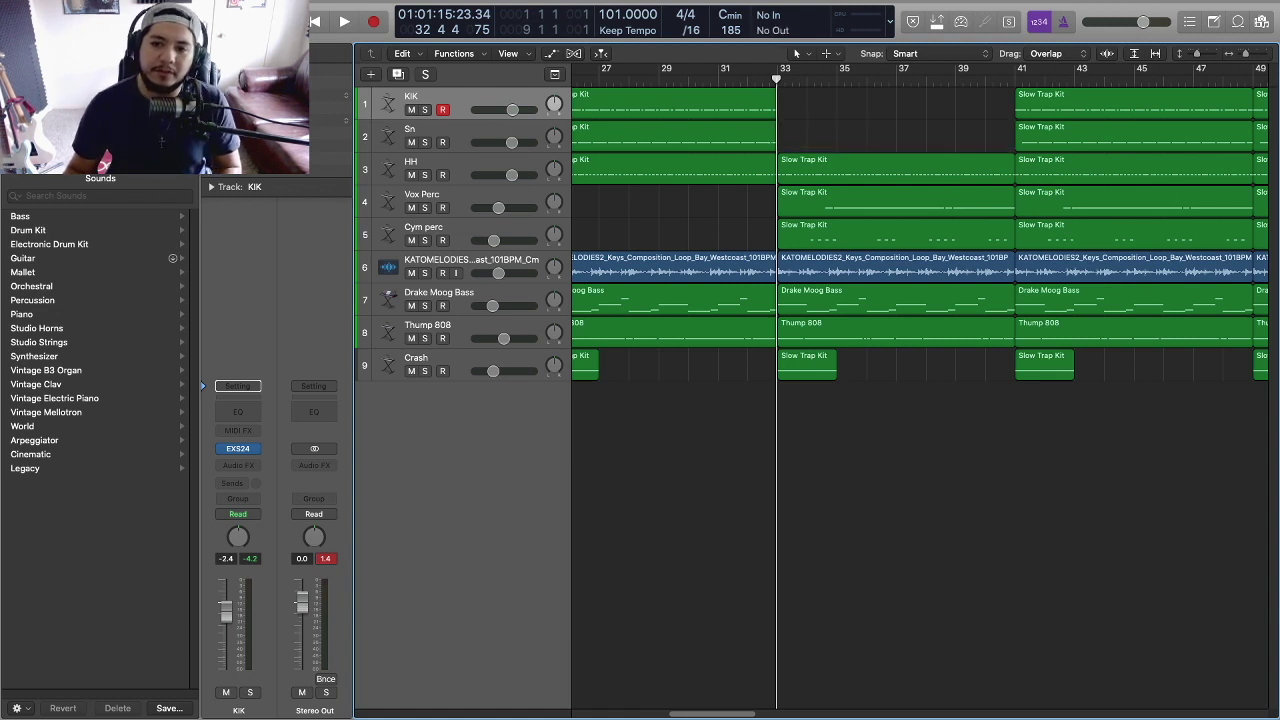
# - Play from bar 31 and shorten the HH region that starts at bar 33 so it ends at bar 40
pyautogui.click(718, 72)
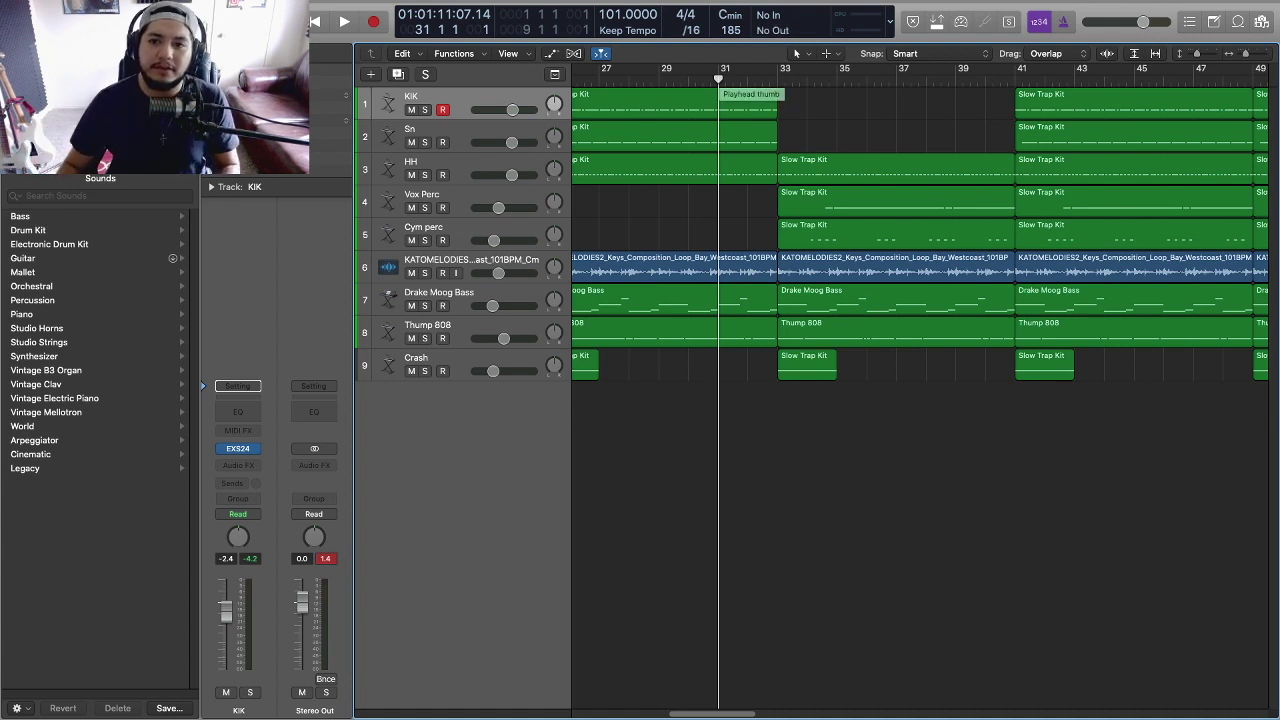
pyautogui.press('space')
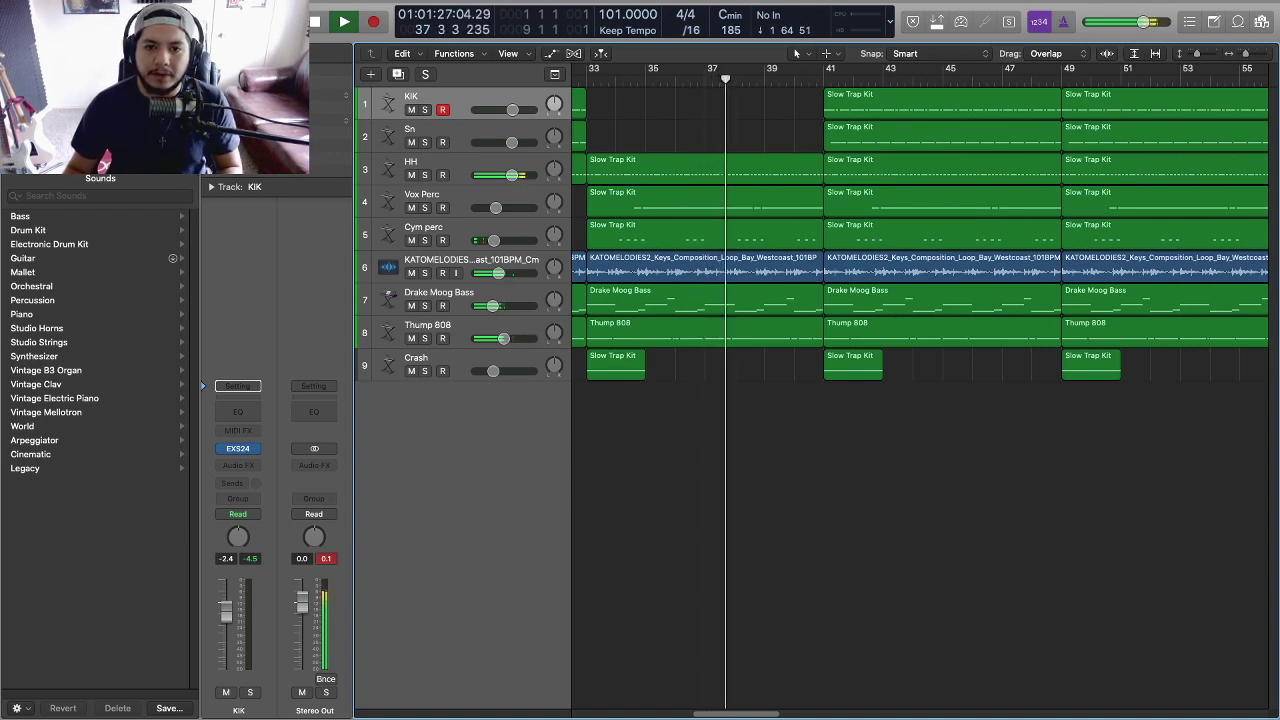
pyautogui.click(787, 165)
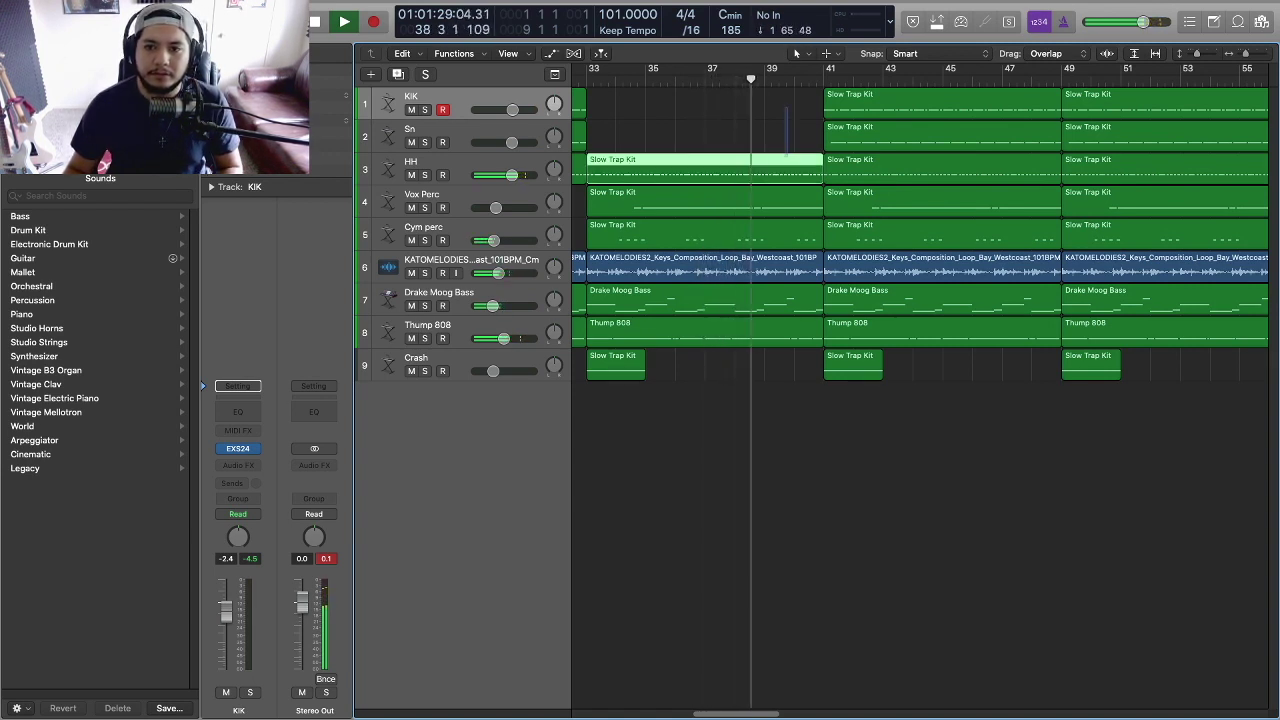
pyautogui.moveTo(821, 168); pyautogui.dragTo(793, 170)
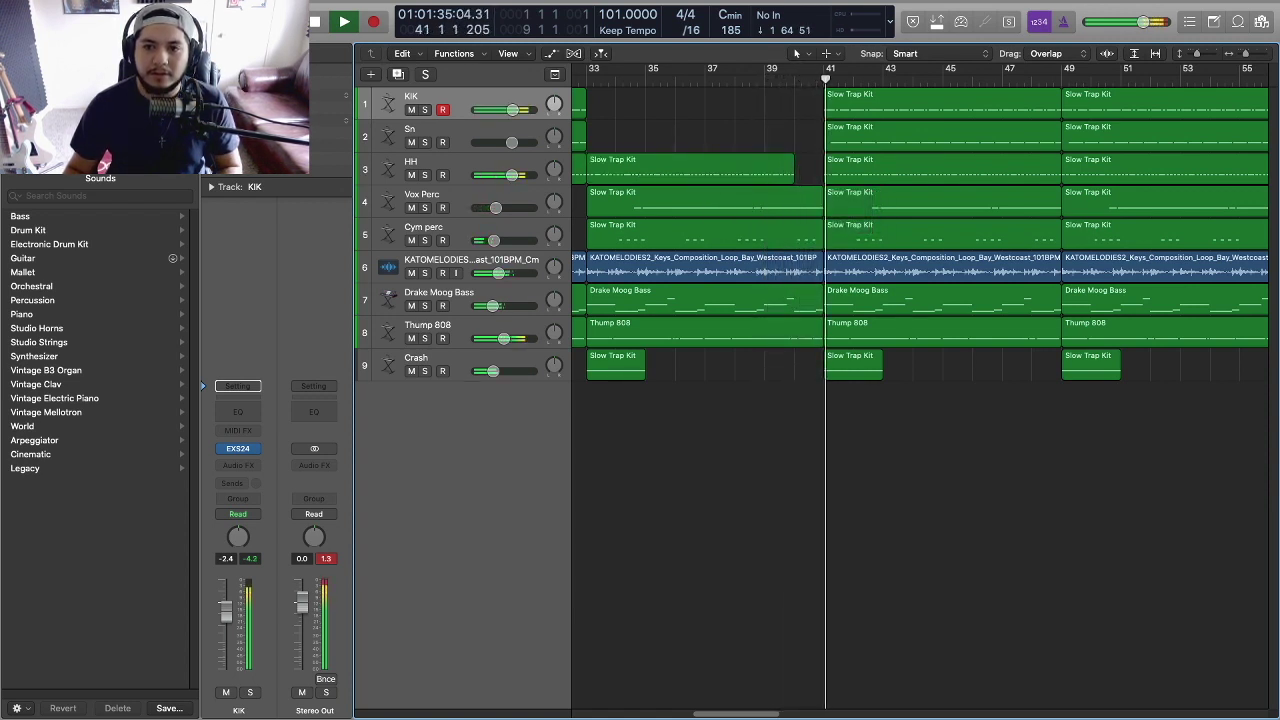
# - Stop playback and delete every region on all nine tracks from bar 49 onward
pyautogui.press('super+Left')
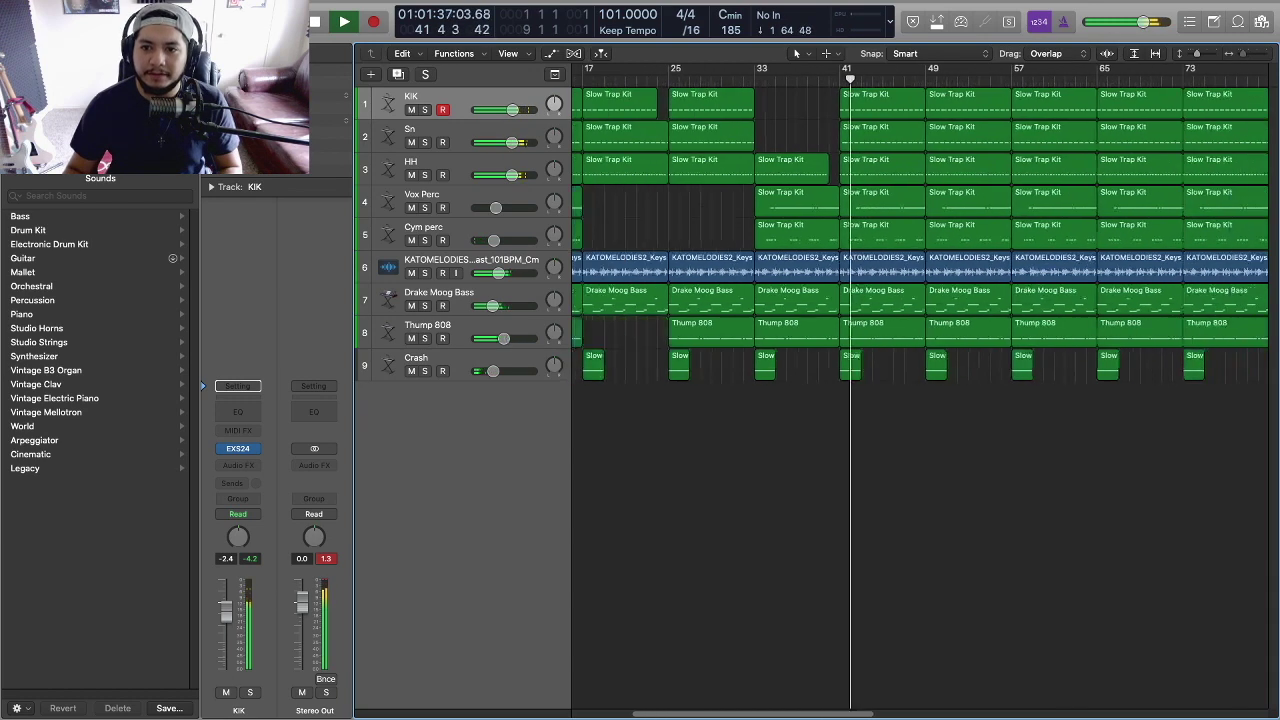
pyautogui.press('super+Left')
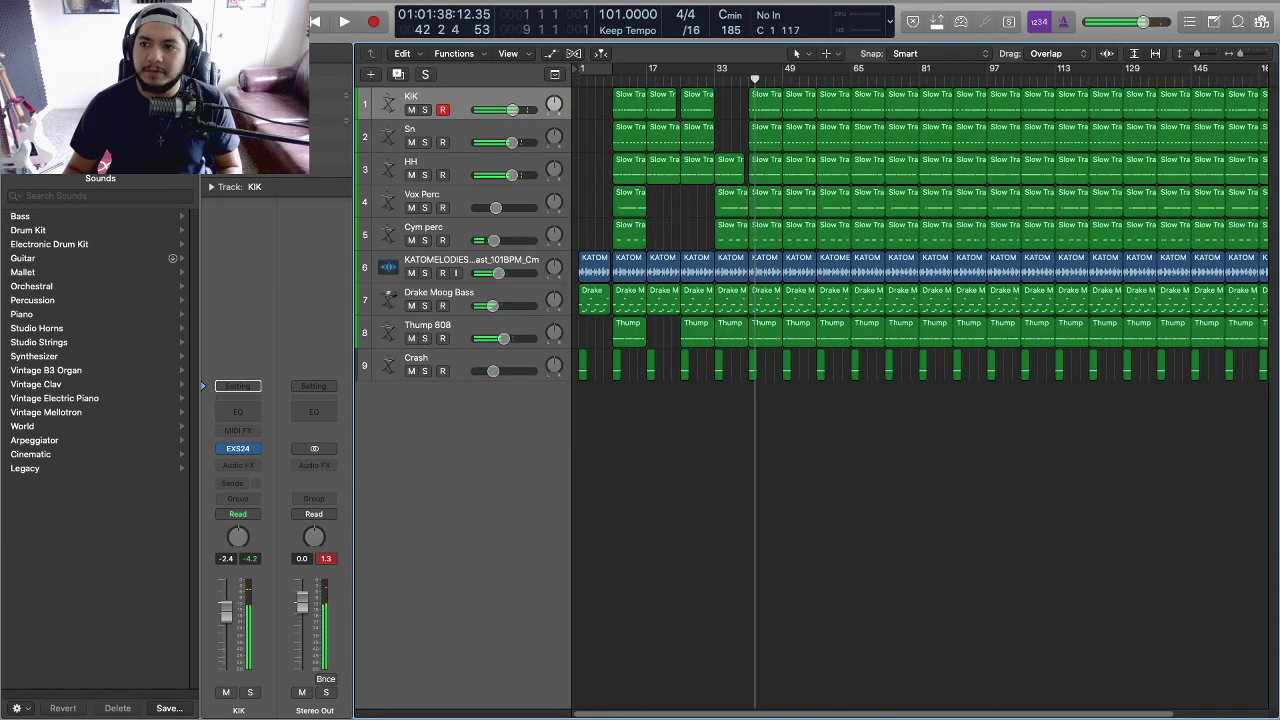
pyautogui.press('super+Left')
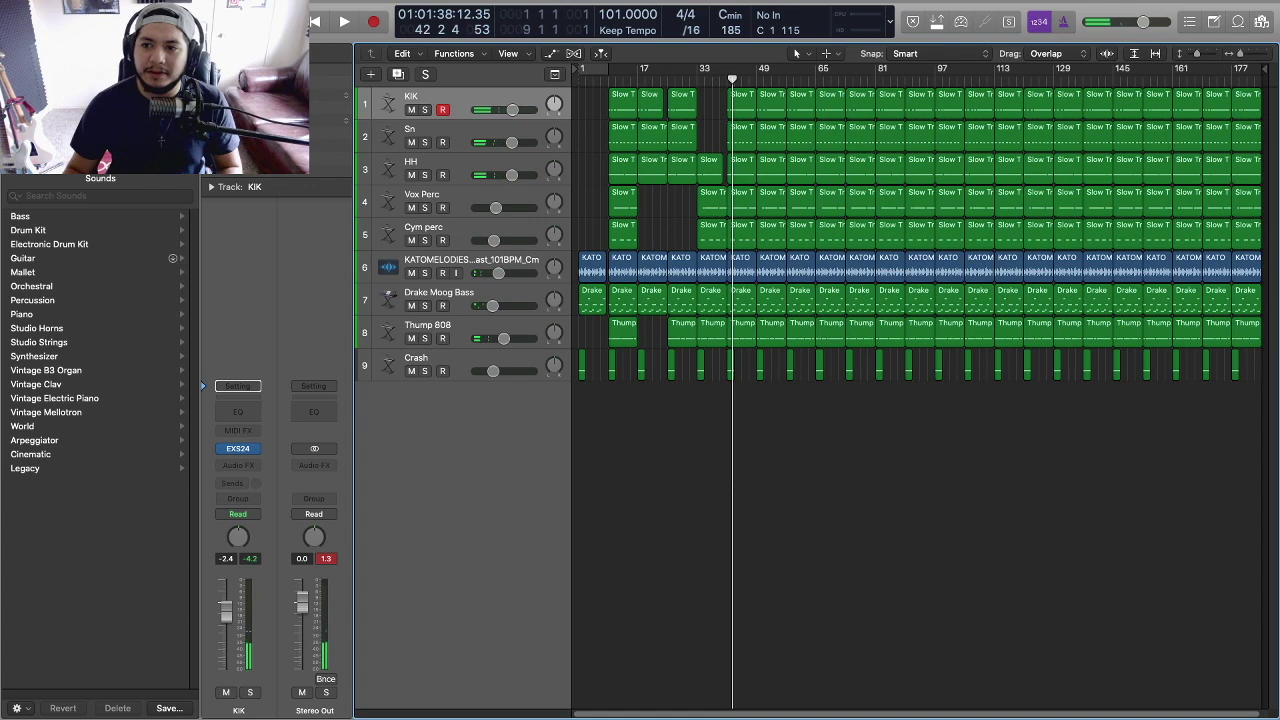
pyautogui.moveTo(1246, 401); pyautogui.dragTo(760, 90)
pyautogui.press('Delete')
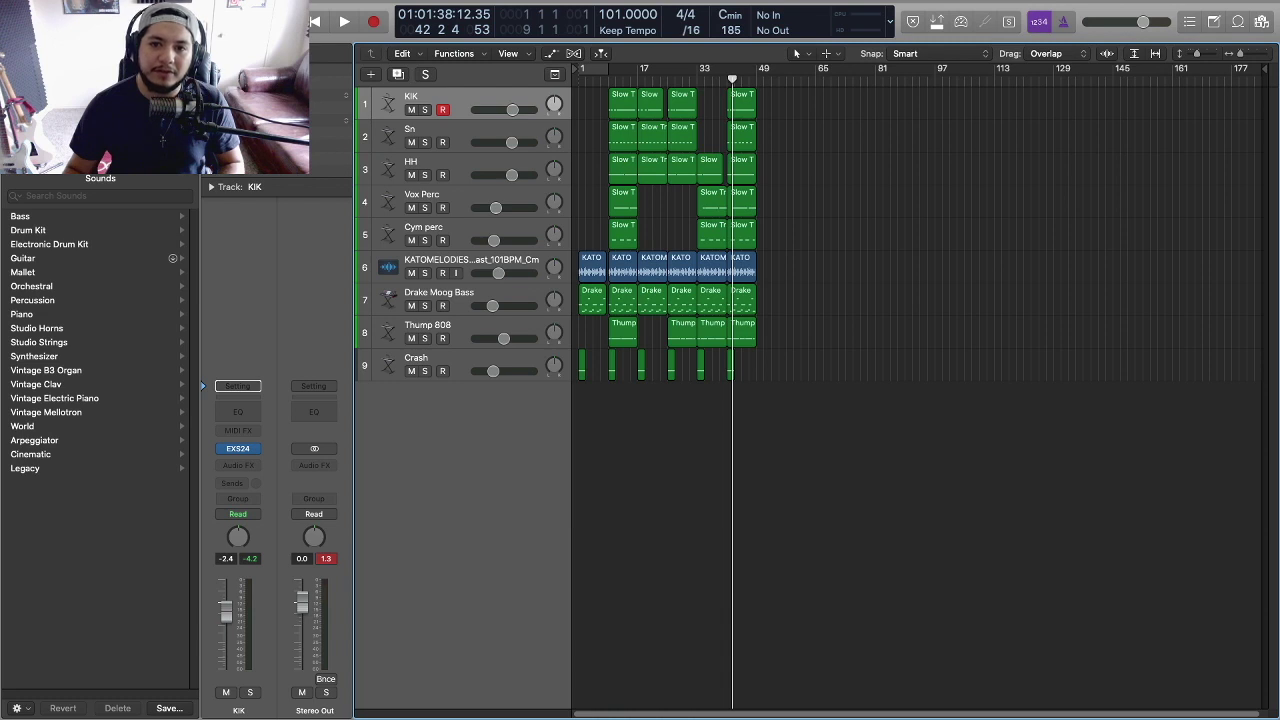
# - Copy all regions between bars 17 and 49 on every track so the duplicate starts at bar 49
pyautogui.press('space')
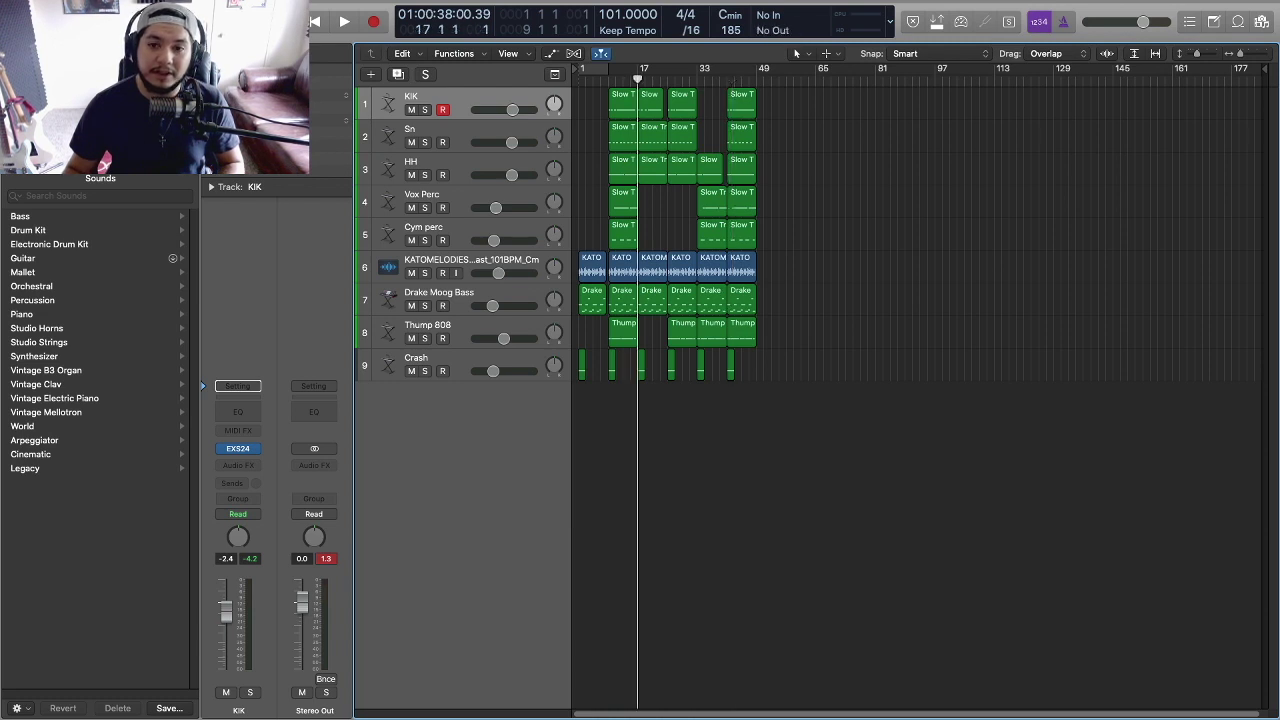
pyautogui.moveTo(640, 392); pyautogui.dragTo(796, 88)
pyautogui.moveTo(638, 390); pyautogui.dragTo(840, 88)
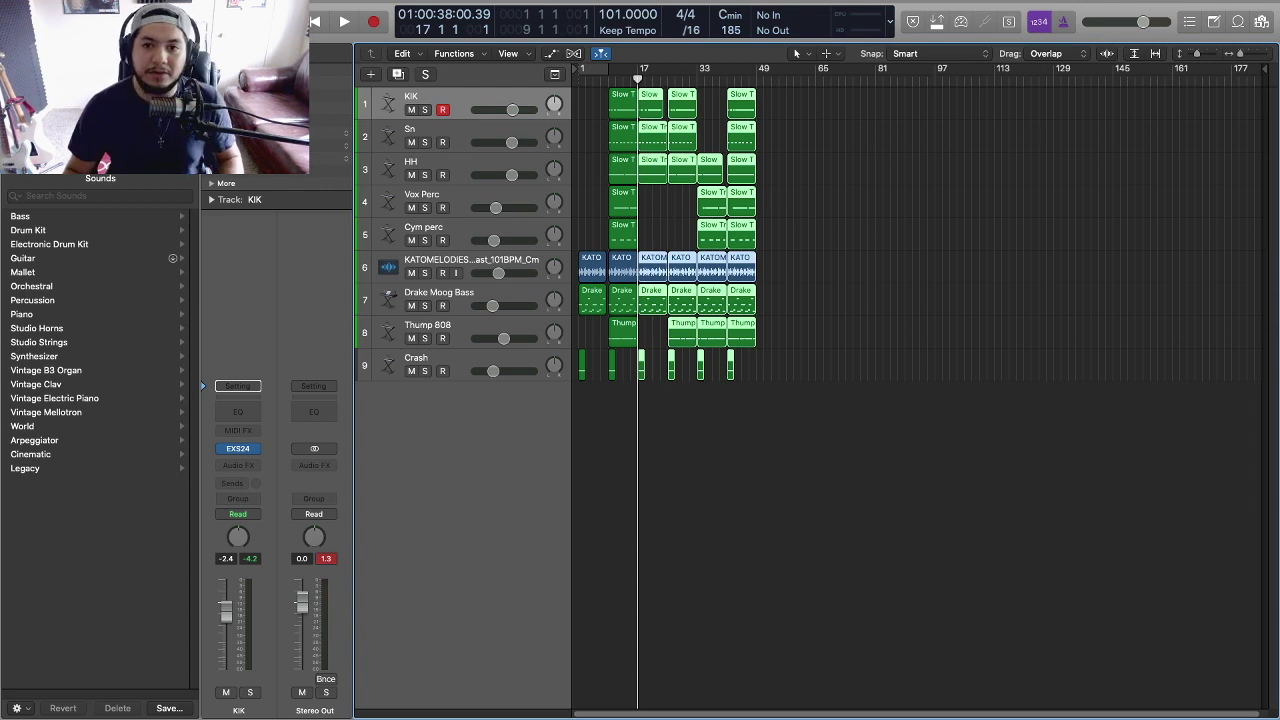
pyautogui.moveTo(650, 104); pyautogui.dragTo(772, 104)
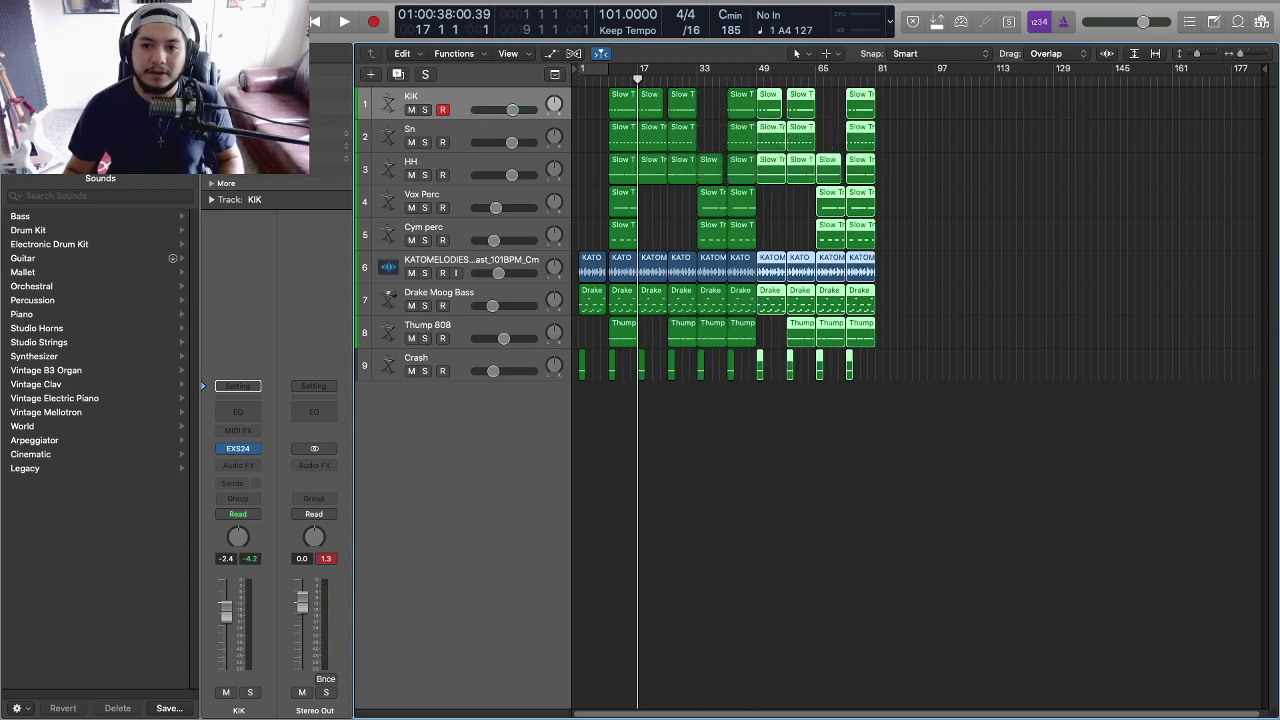
# - Copy the last keys loop and Drake Moog Bass regions to bar 81, and the Crash hit to bars 81 and 89
pyautogui.click(800, 440)
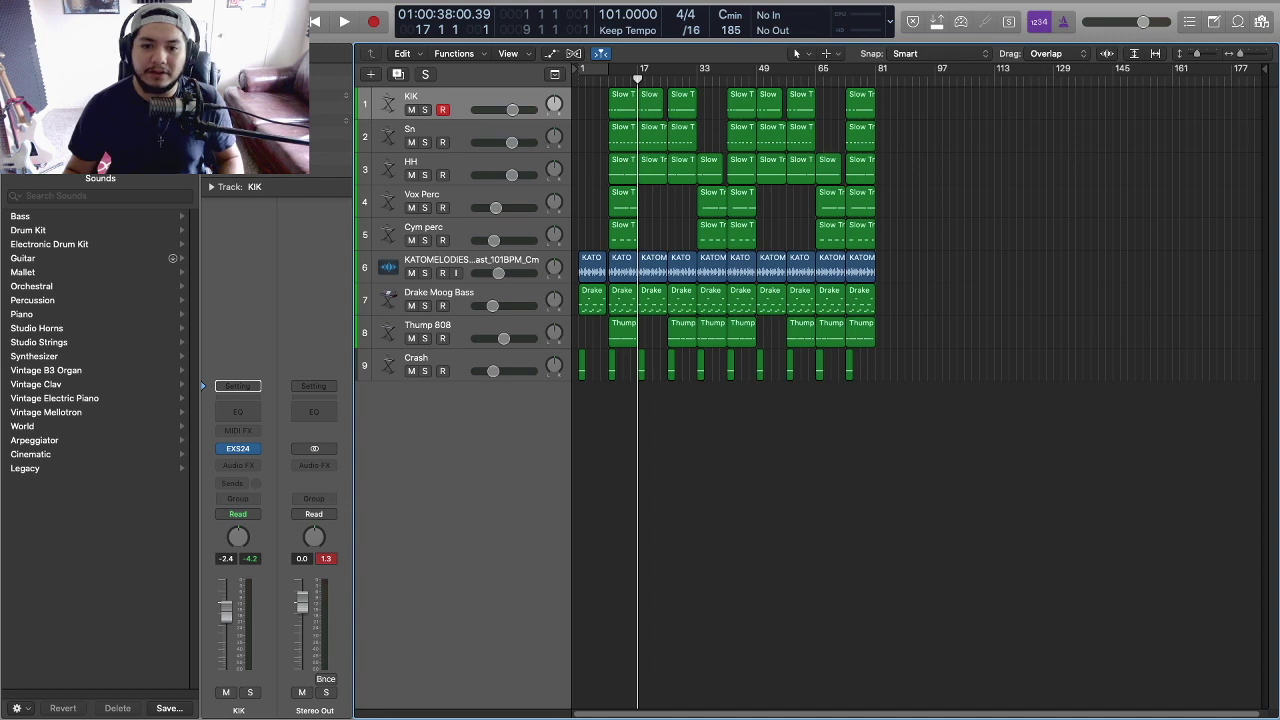
pyautogui.moveTo(858, 398); pyautogui.dragTo(890, 268)
pyautogui.click(849, 365)
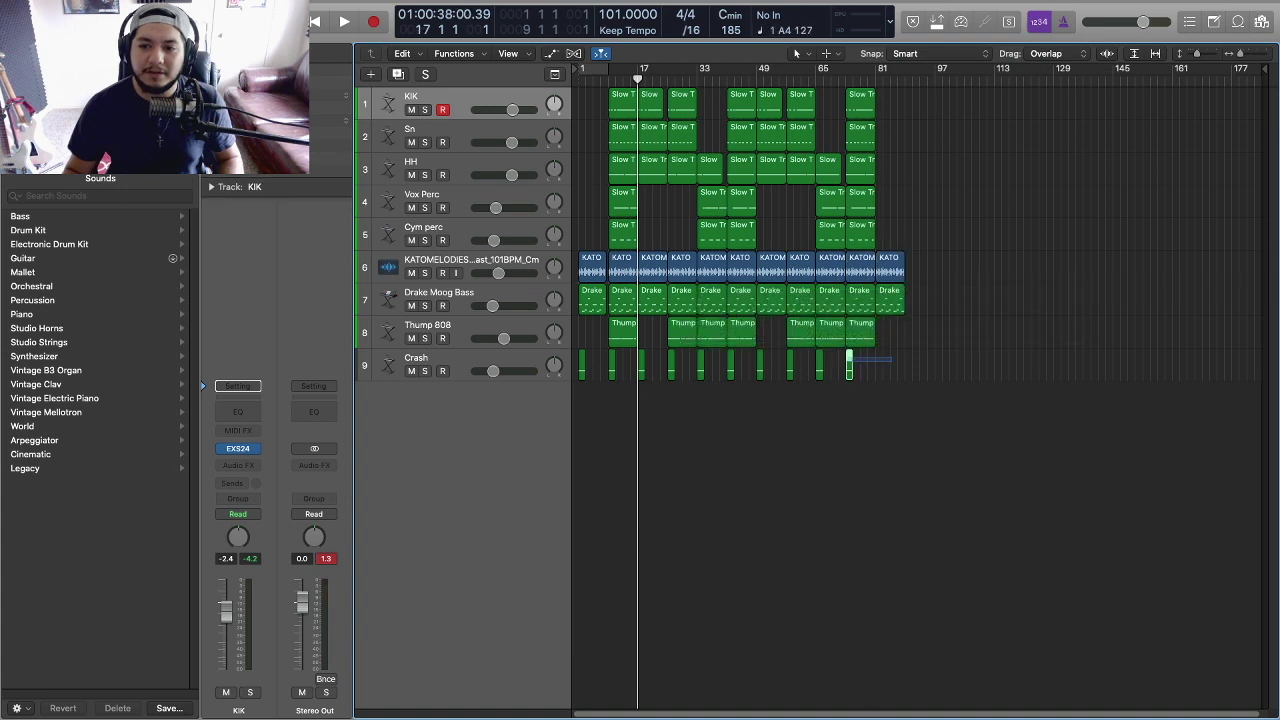
pyautogui.moveTo(849, 365); pyautogui.dragTo(908, 365)
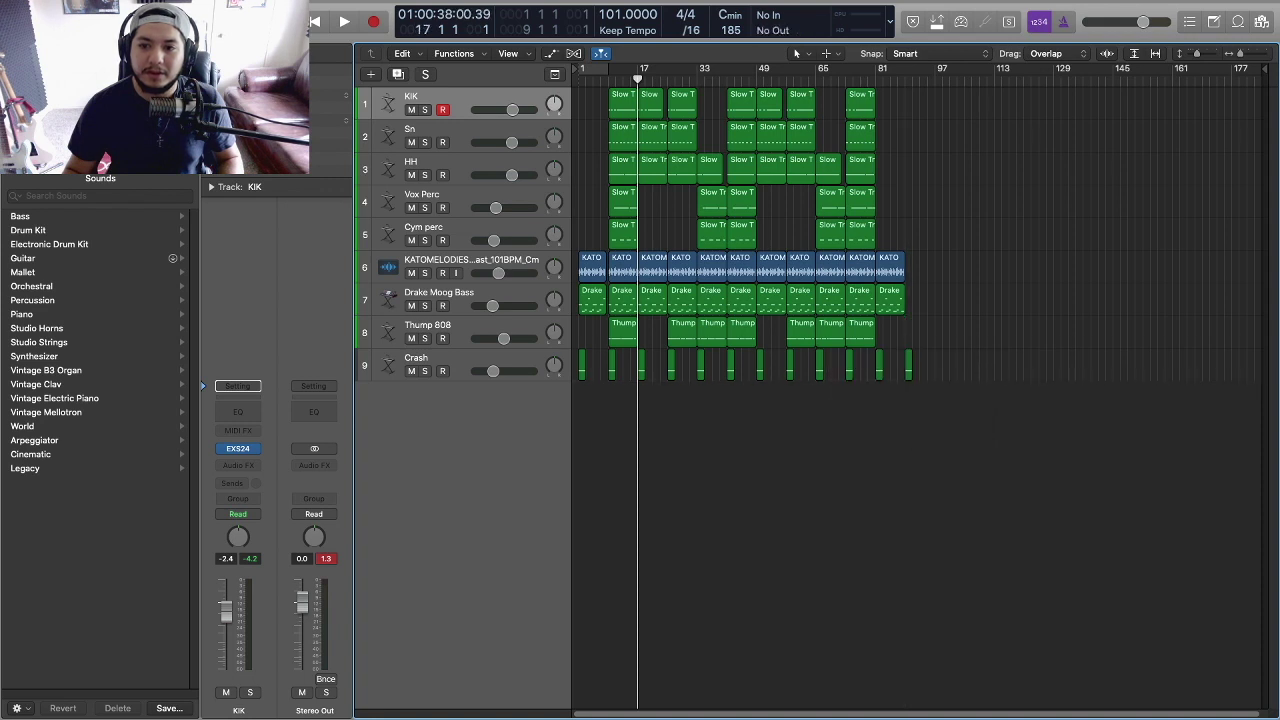
# - Set the project end to bar 93 and play the arrangement from the beginning
pyautogui.moveTo(1262, 68)
pyautogui.mouseDown()
pyautogui.moveTo(868, 68)
pyautogui.moveTo(920, 68)
pyautogui.mouseUp()
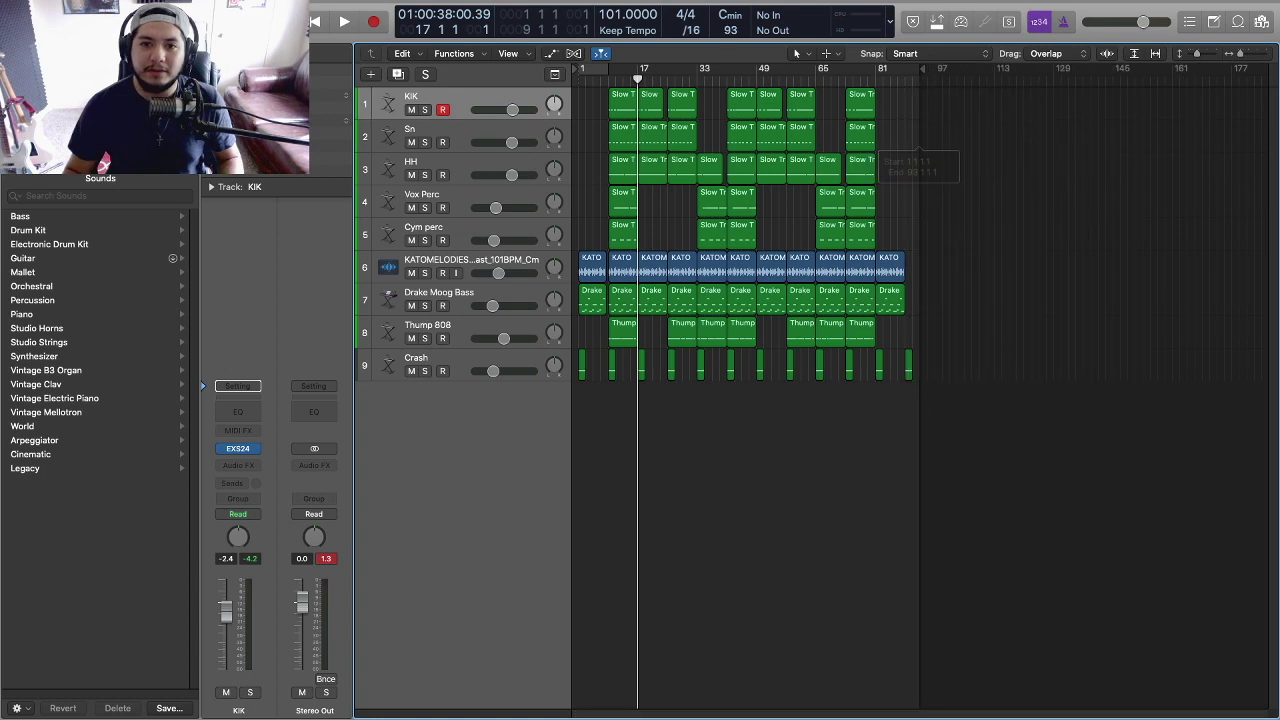
pyautogui.press('Return')
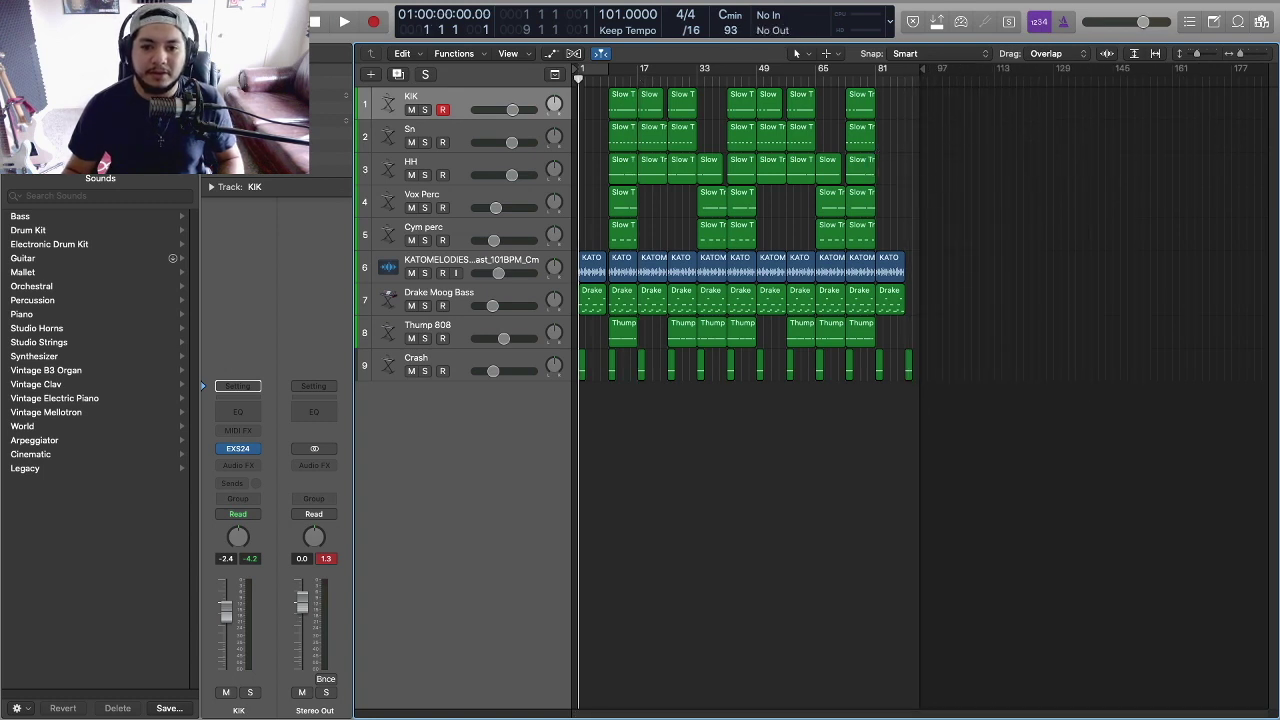
pyautogui.press('space')
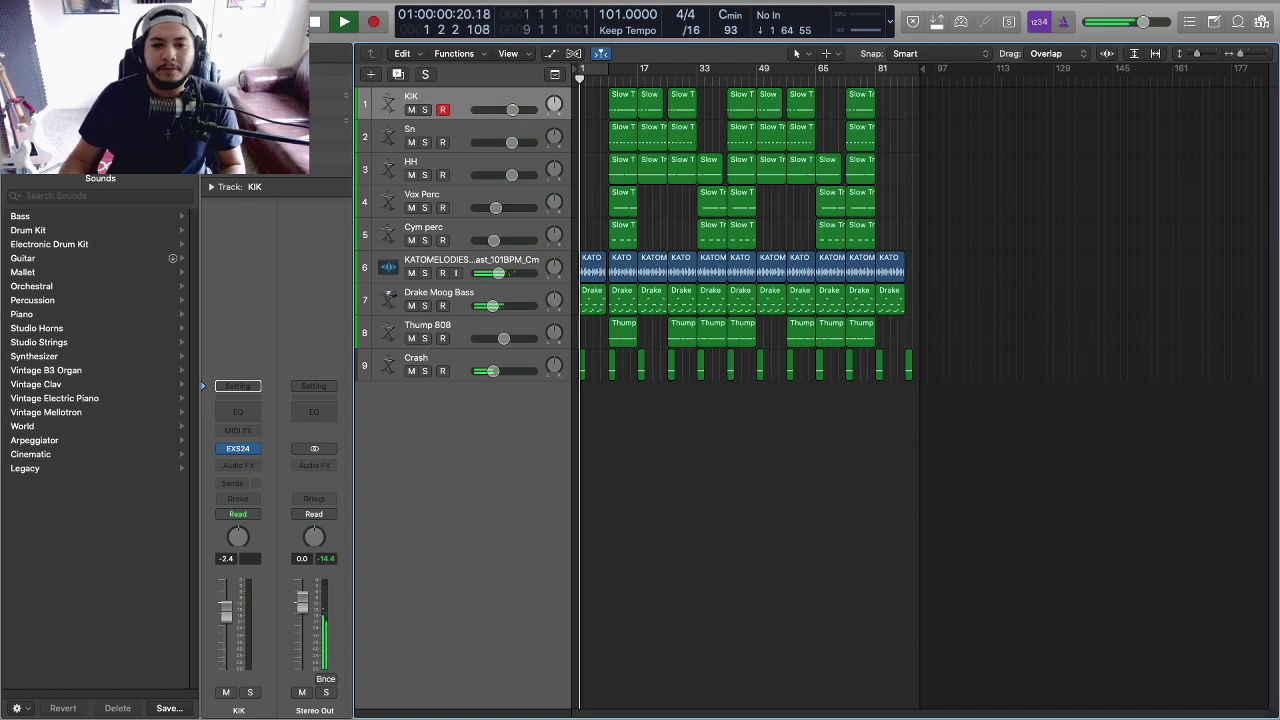